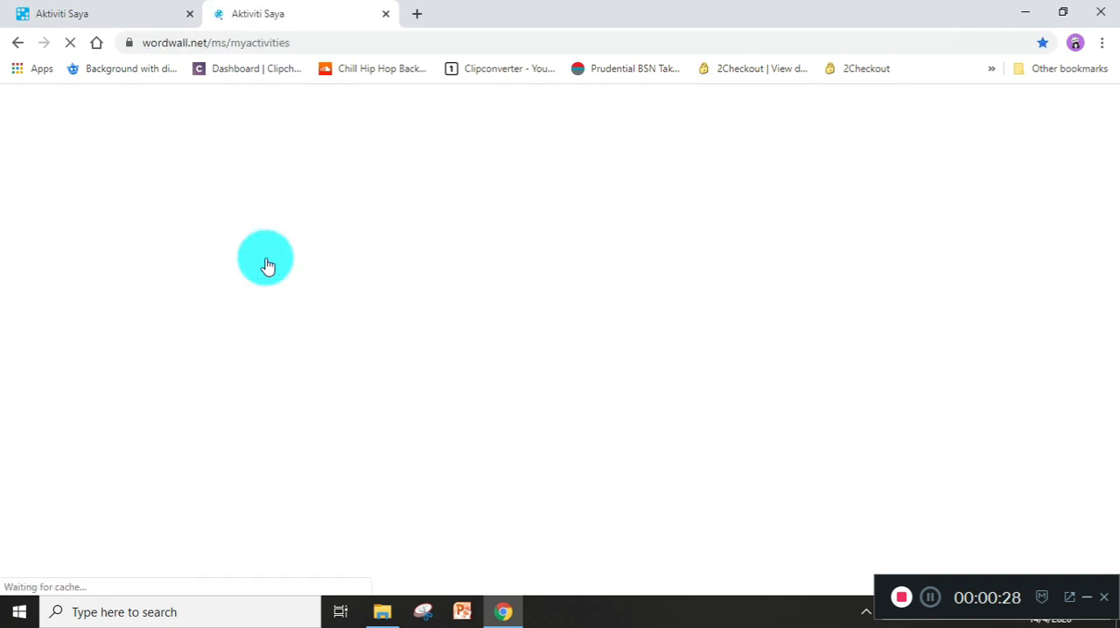
Close the duplicate Aktiviti Saya browser tab, keeping a single Wordwall tab open.
click(148, 23)
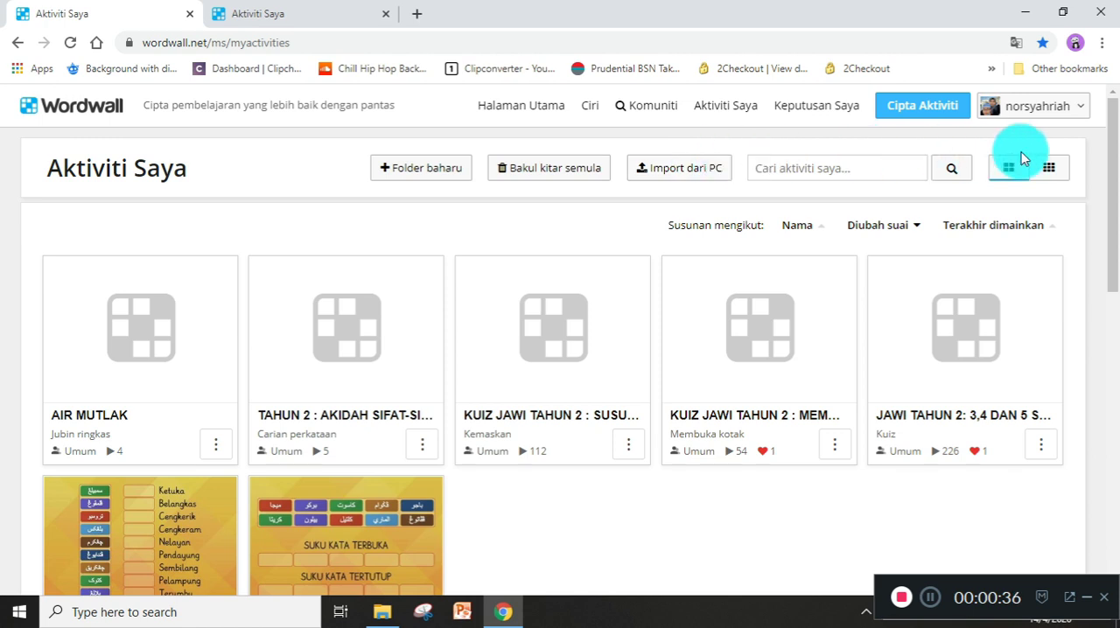
click(256, 18)
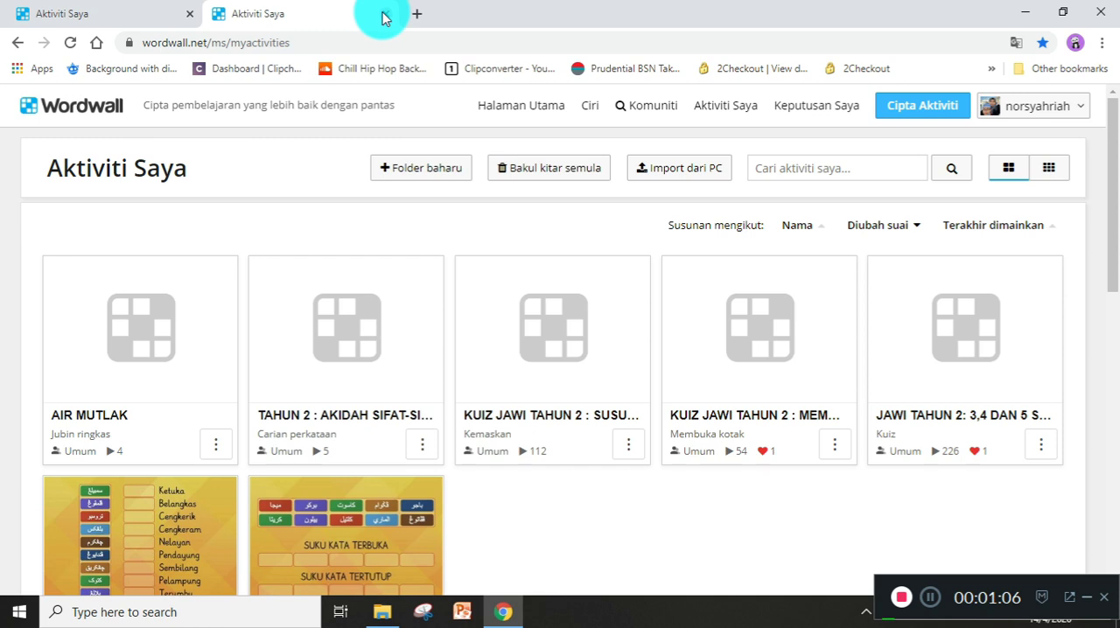
key(ctrl+w)
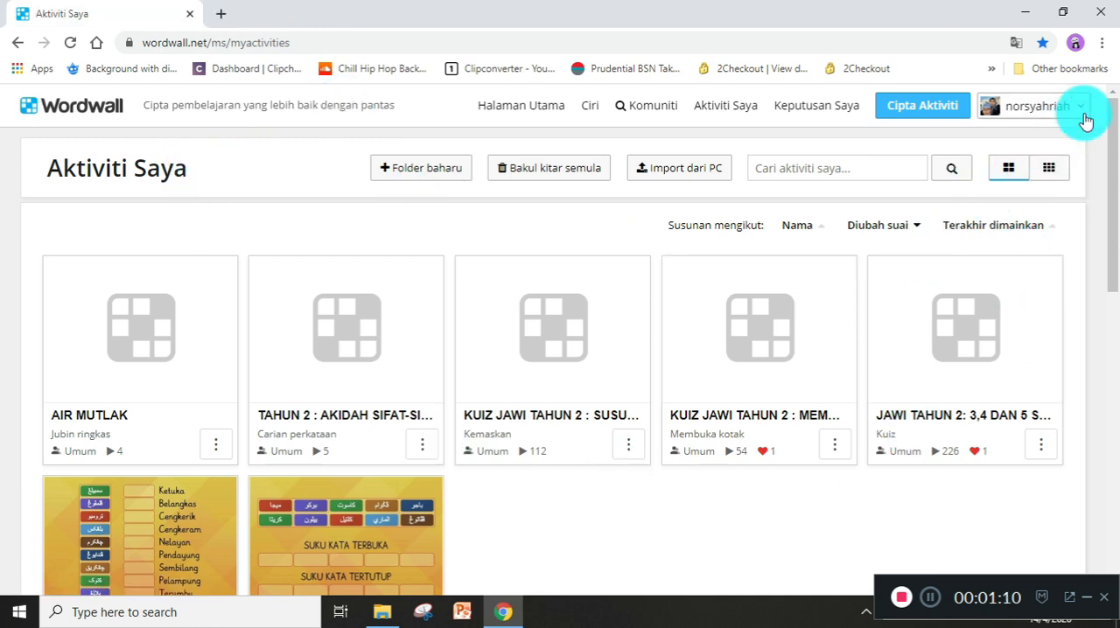
Open the account's own profile page and look through its shared activities.
click(1081, 109)
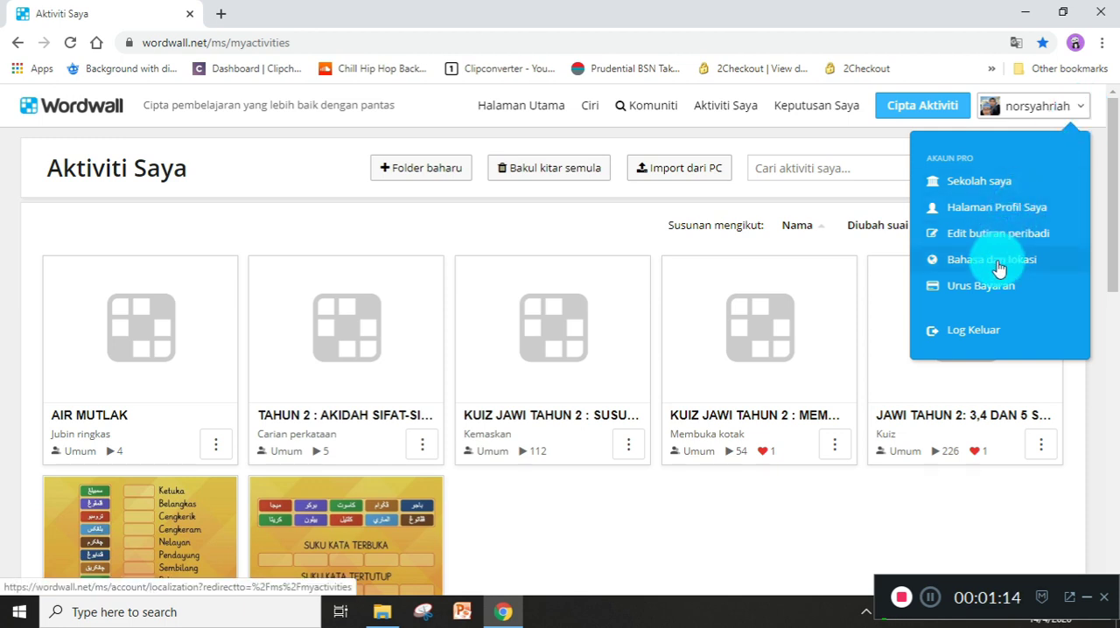
click(991, 213)
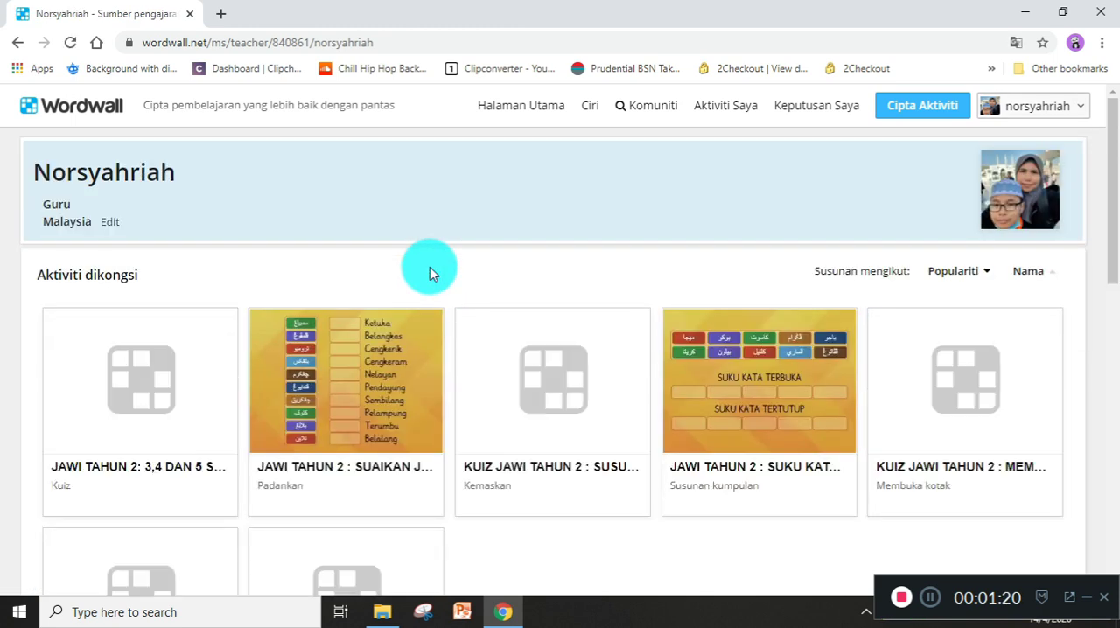
scroll(221, 283, down, 3)
scroll(222, 283, down, 3)
scroll(221, 283, up, 5)
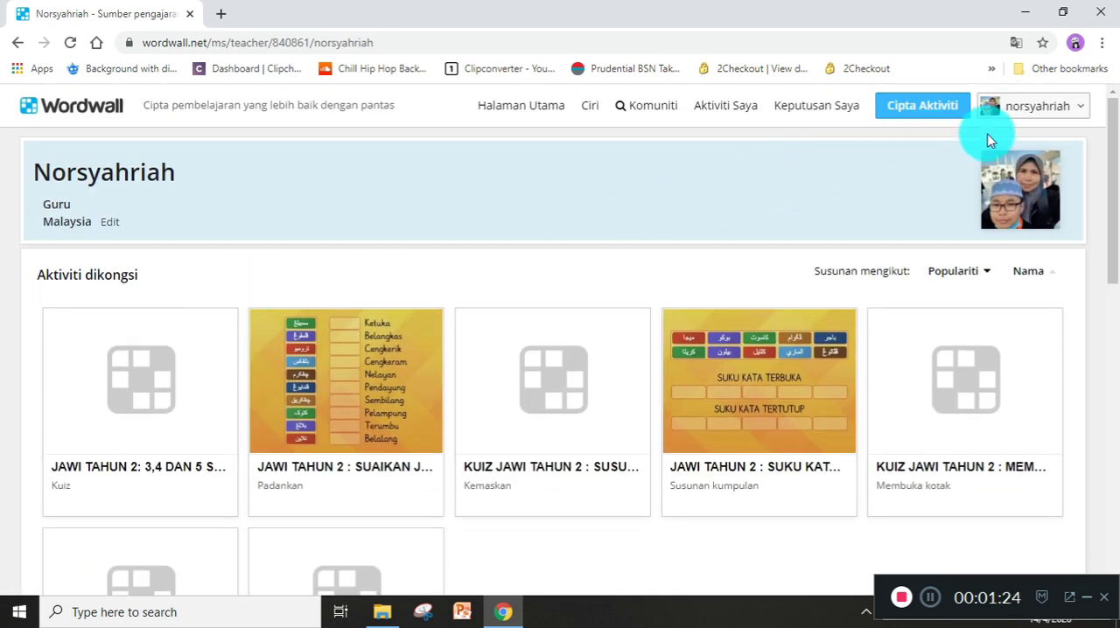
Open the profile's personal details for editing, signing in through Google with the second listed account.
click(107, 224)
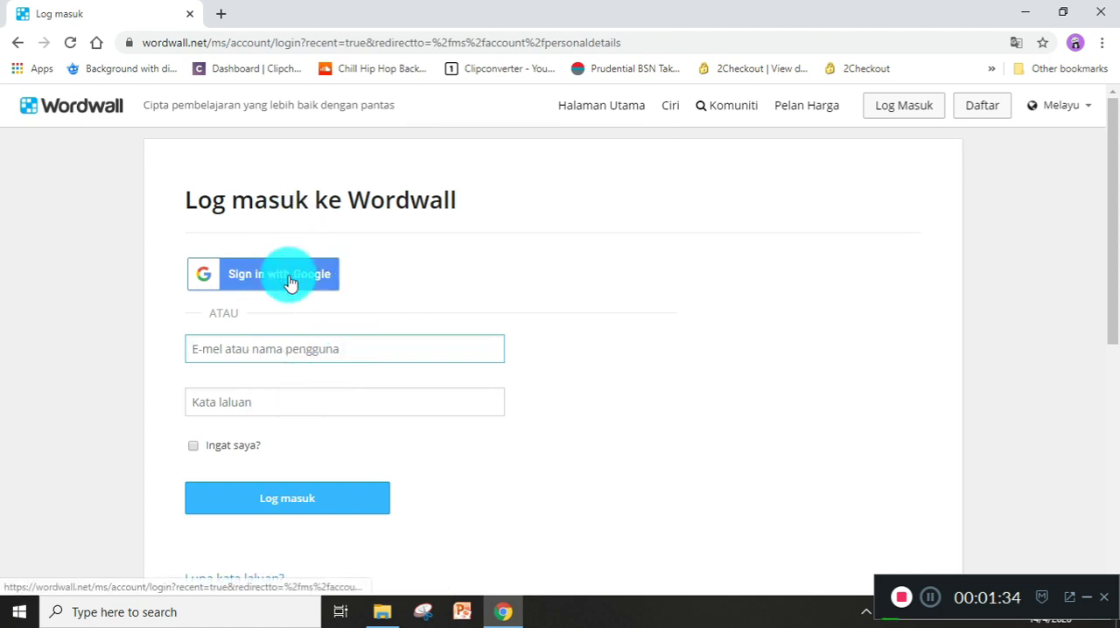
click(290, 278)
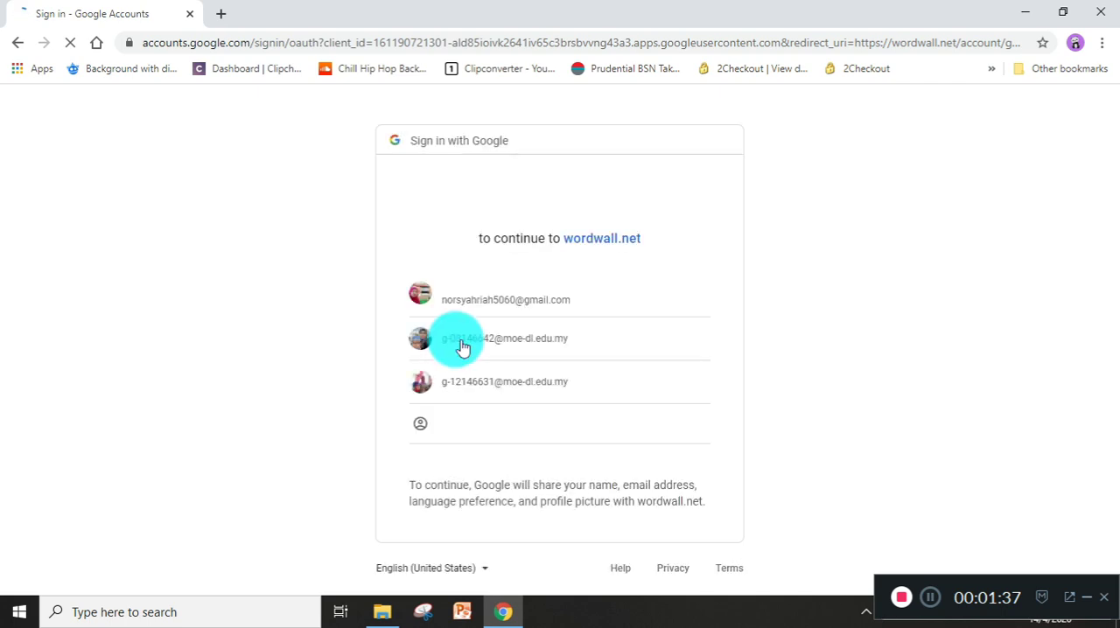
click(462, 347)
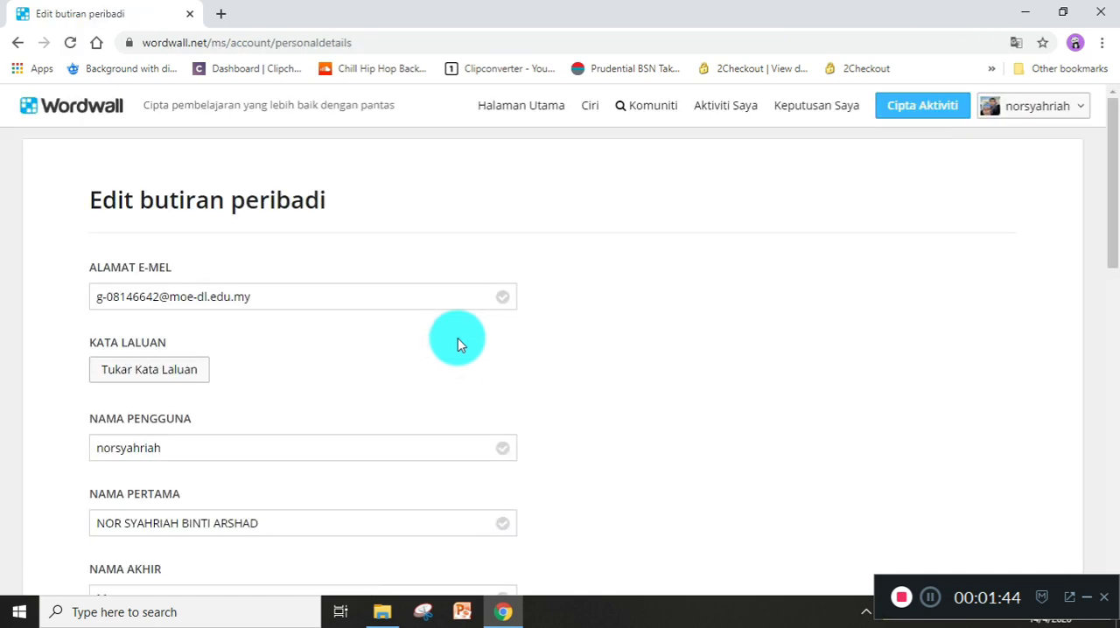
Review the personal details form from the account and name fields to the profile image and the language and location settings.
scroll(260, 293, down, 1)
scroll(260, 293, down, 1)
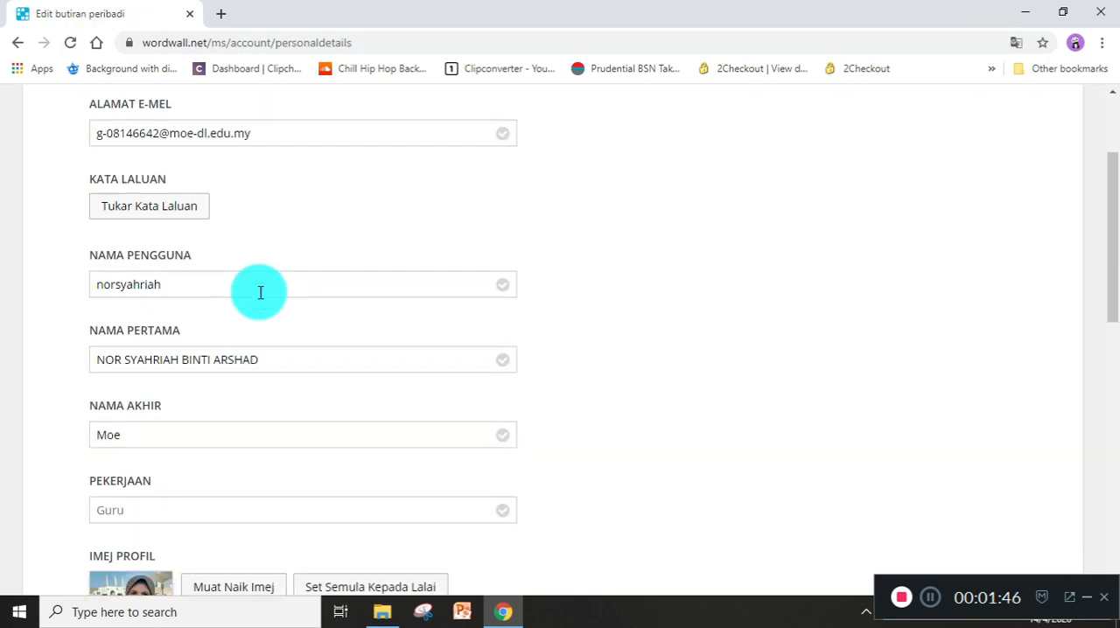
scroll(260, 293, up, 2)
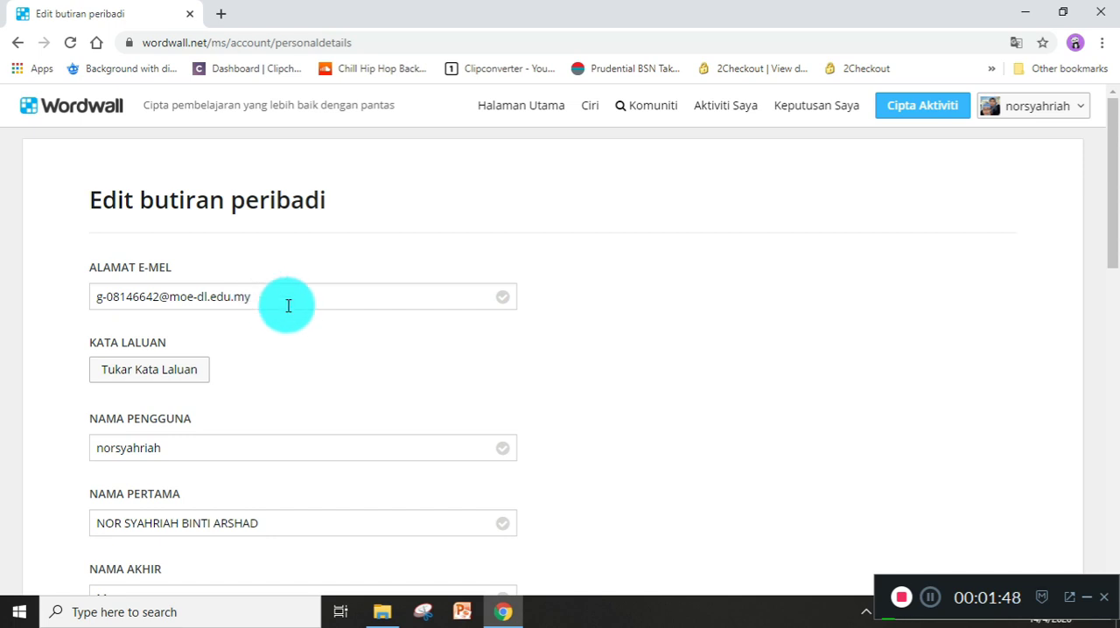
scroll(288, 306, down, 2)
scroll(287, 306, down, 3)
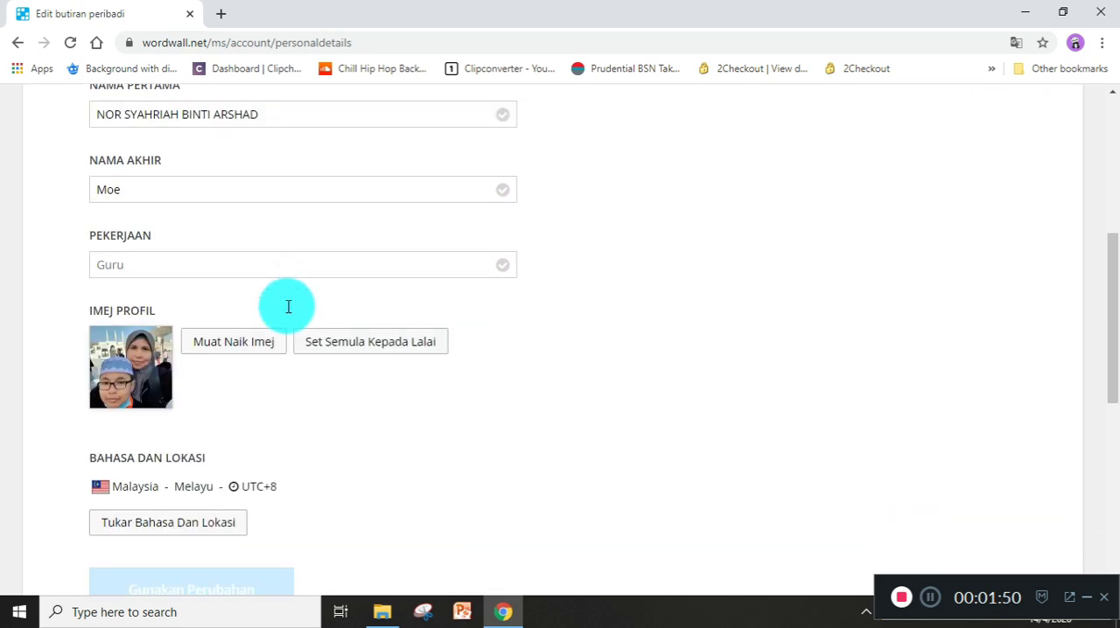
scroll(287, 332, down, 2)
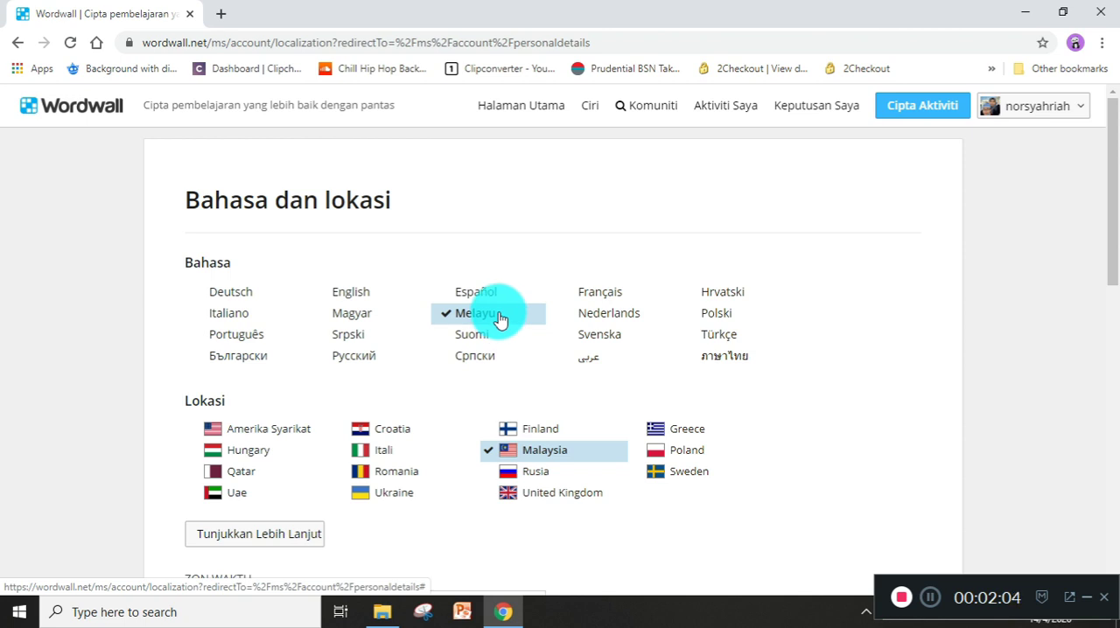
Return from the language and location page to the personal details form and check its occupation and profile image sections.
click(1062, 117)
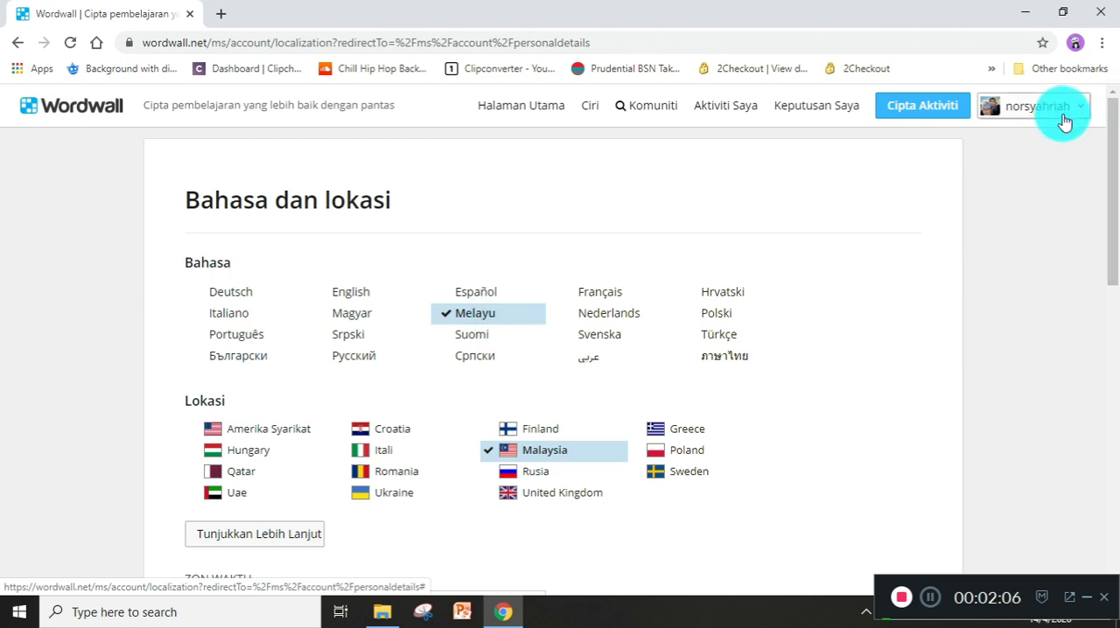
click(1010, 234)
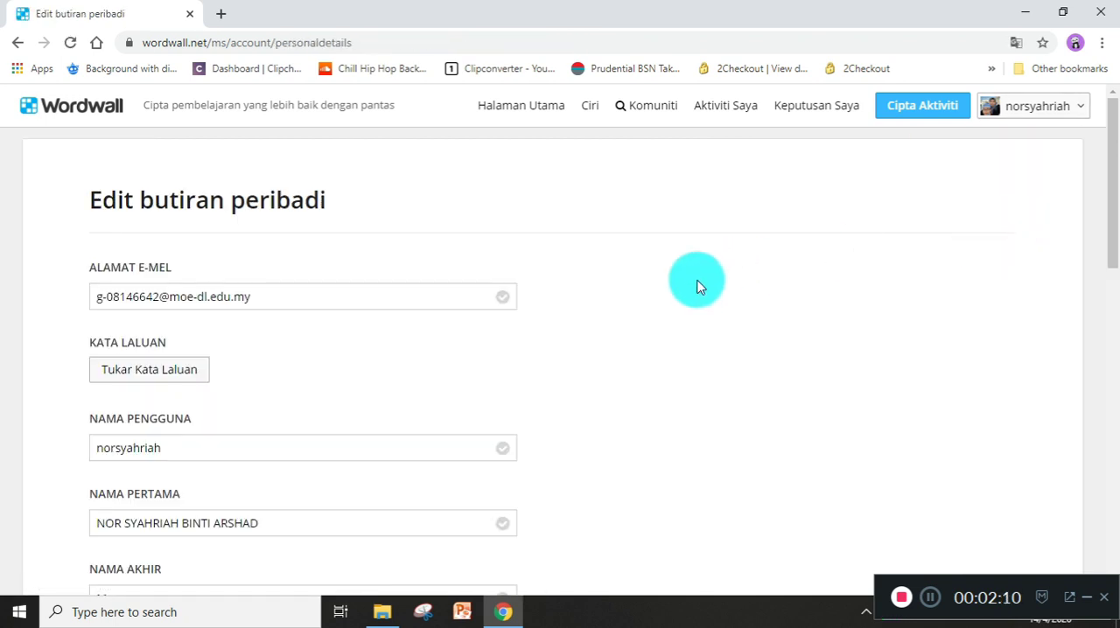
scroll(515, 289, down, 5)
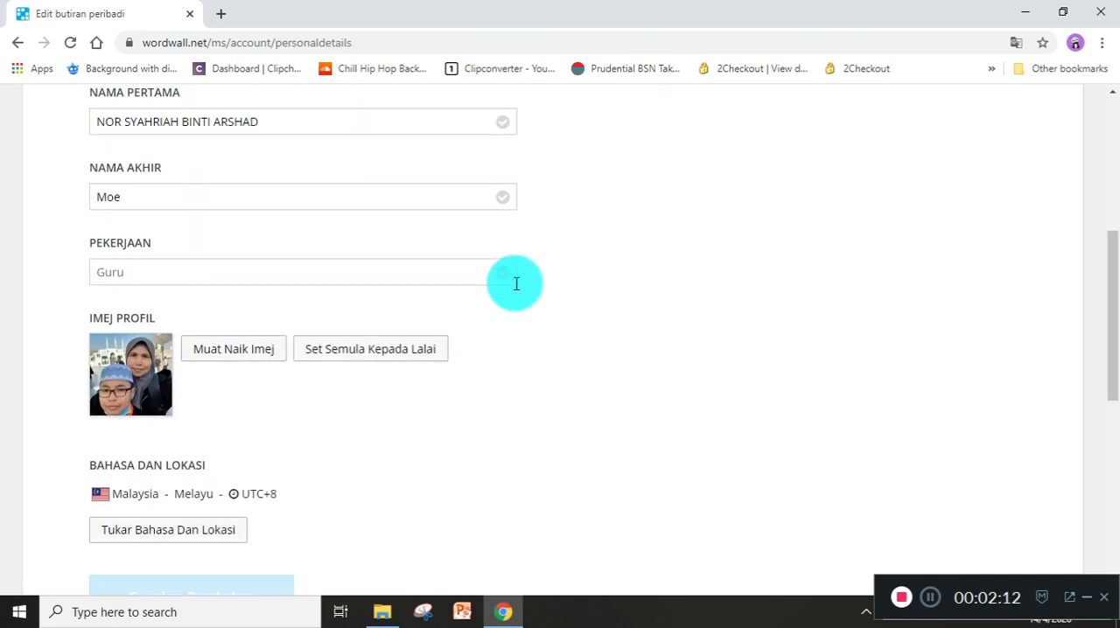
scroll(1056, 144, up, 2)
scroll(1030, 126, up, 3)
View the profile page again, and reopen the personal details form to examine its language and location section.
click(1032, 115)
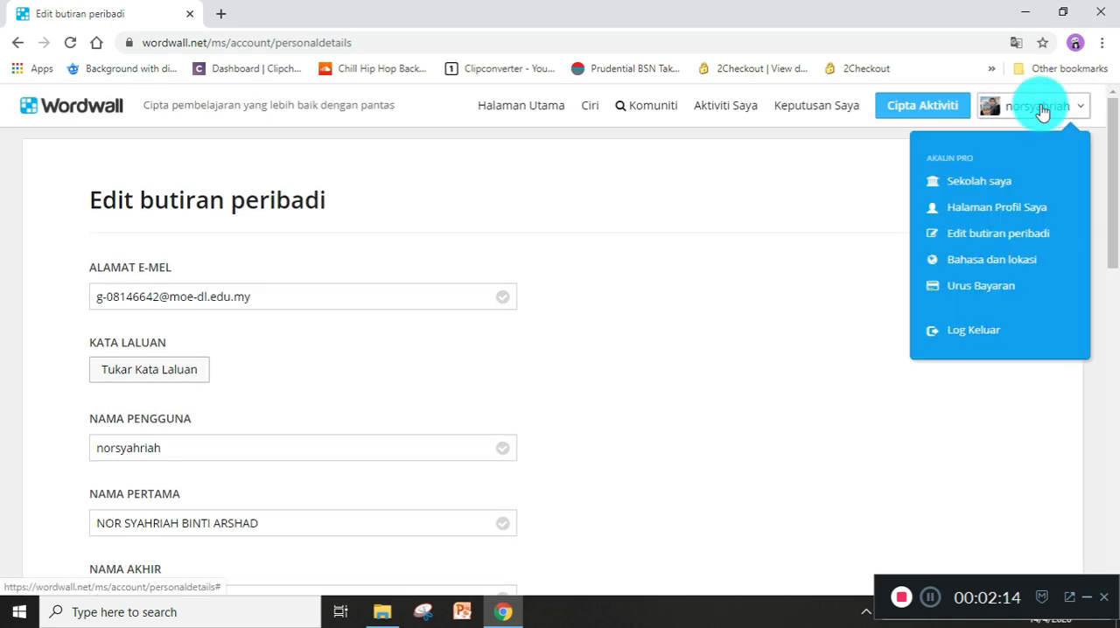
click(1001, 208)
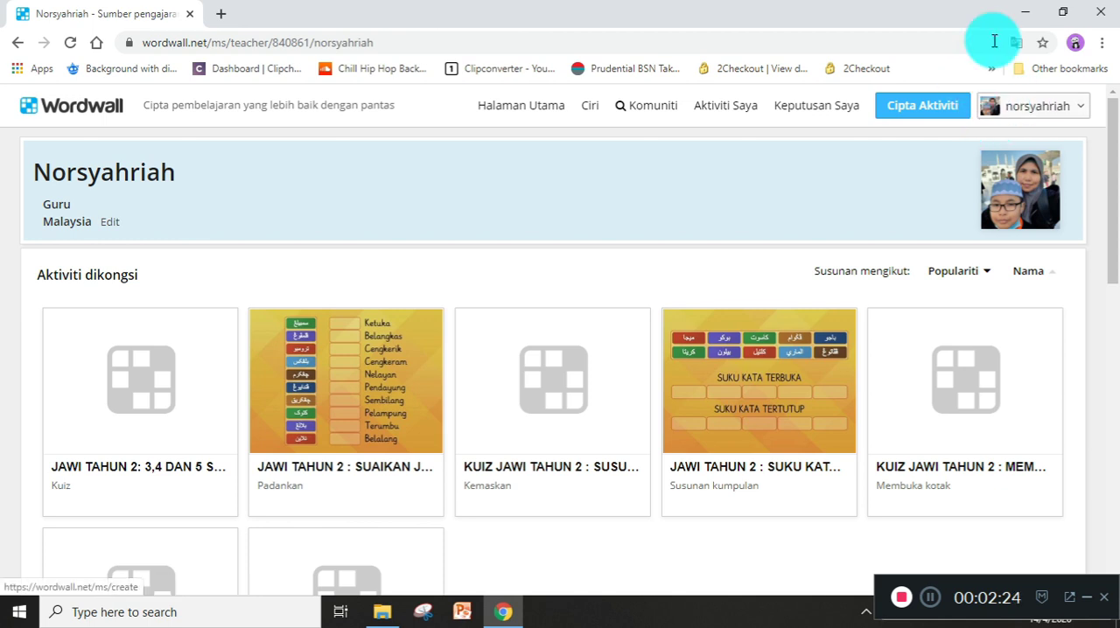
click(1050, 118)
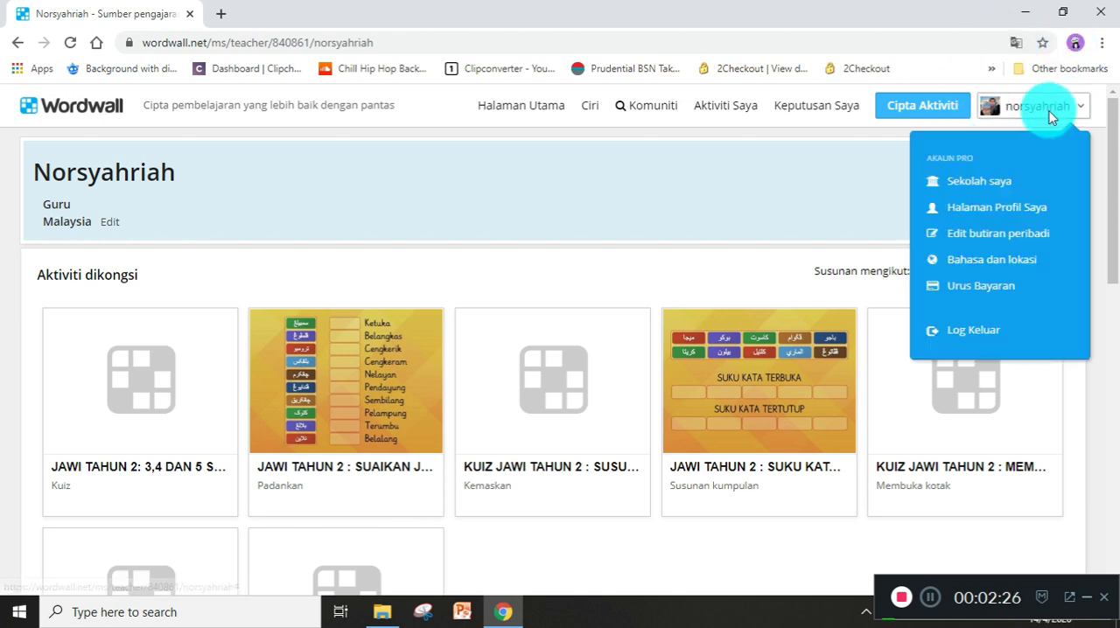
click(998, 235)
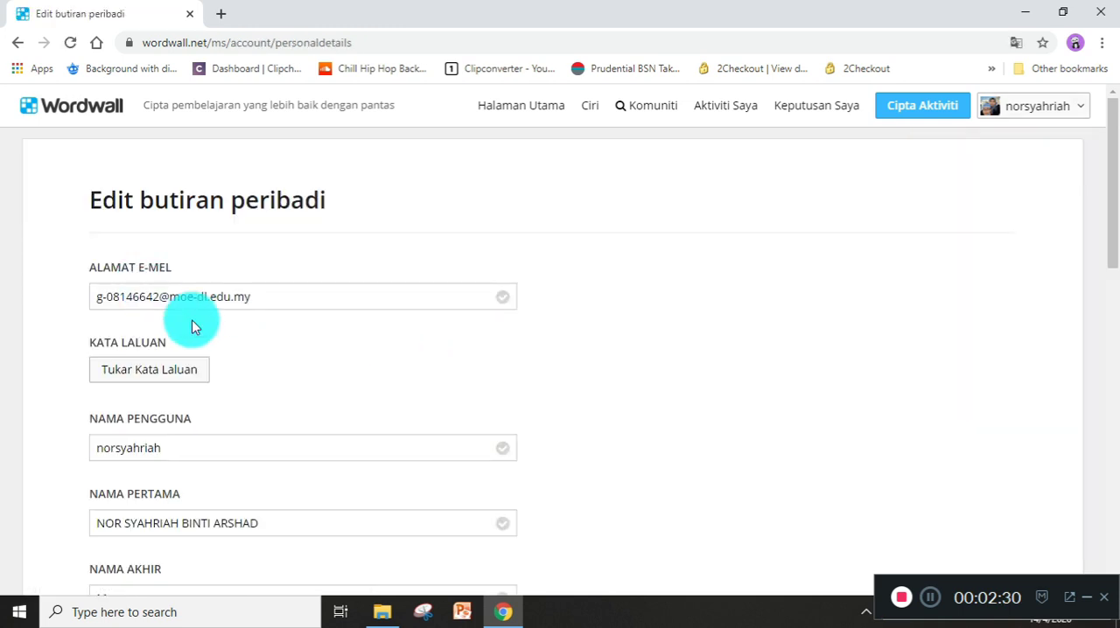
scroll(192, 323, down, 6)
scroll(194, 326, down, 2)
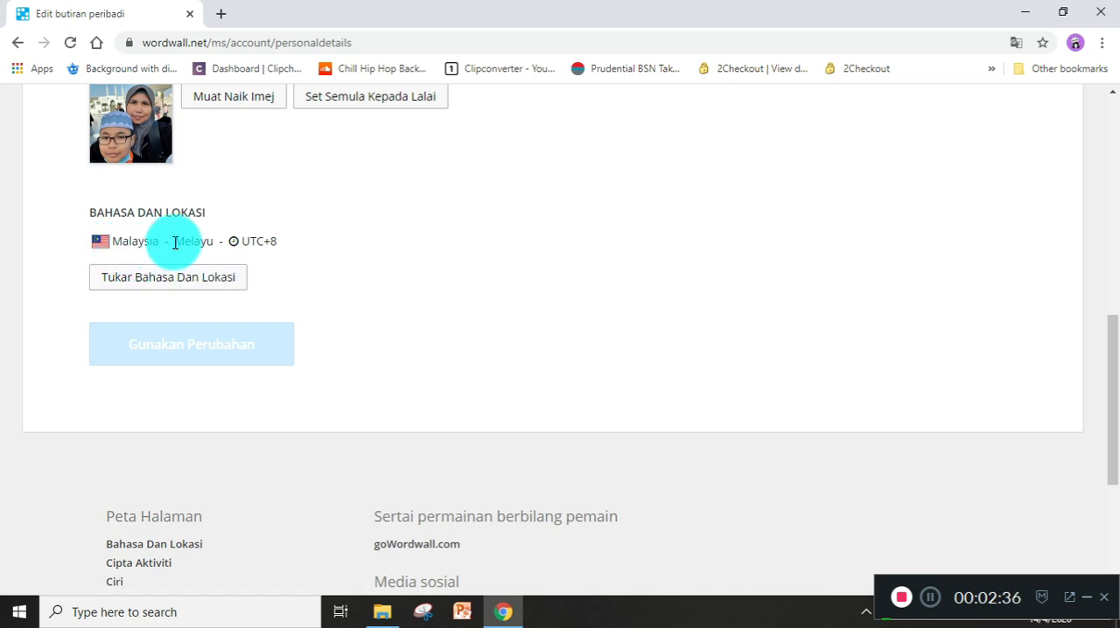
scroll(364, 304, up, 7)
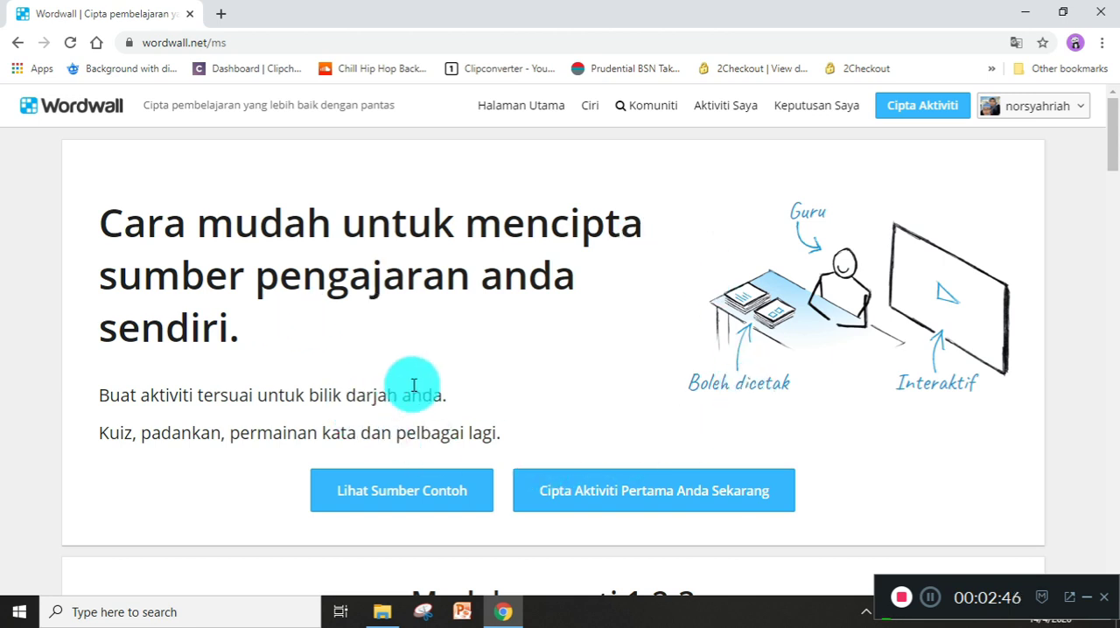
Look through the home page's 1-2-3 guide and its example activities from the community.
scroll(413, 386, down, 5)
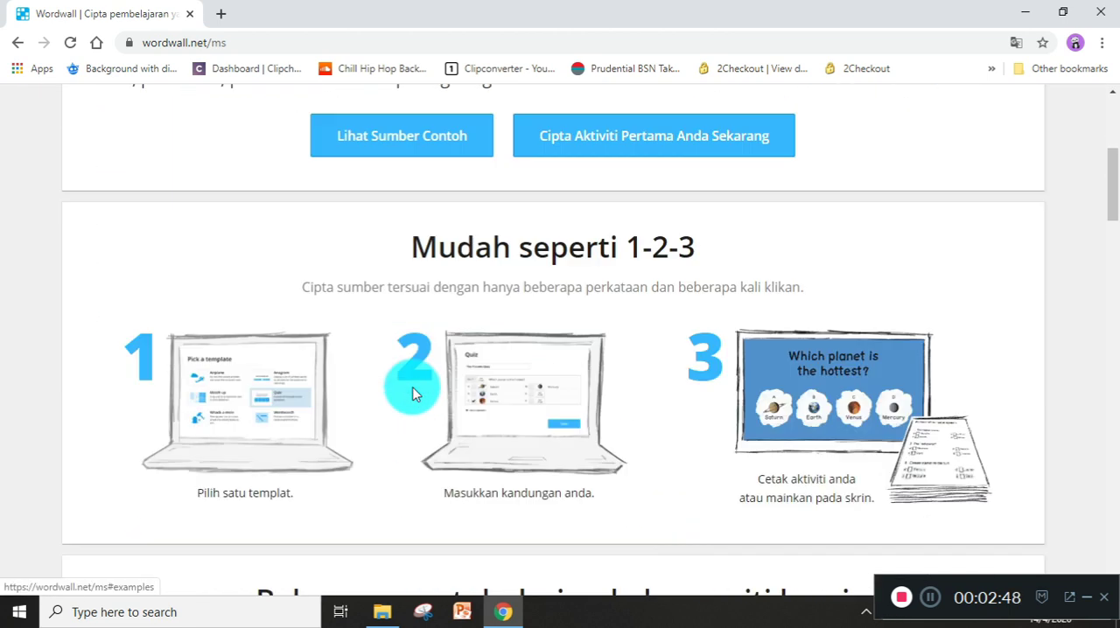
scroll(769, 360, down, 4)
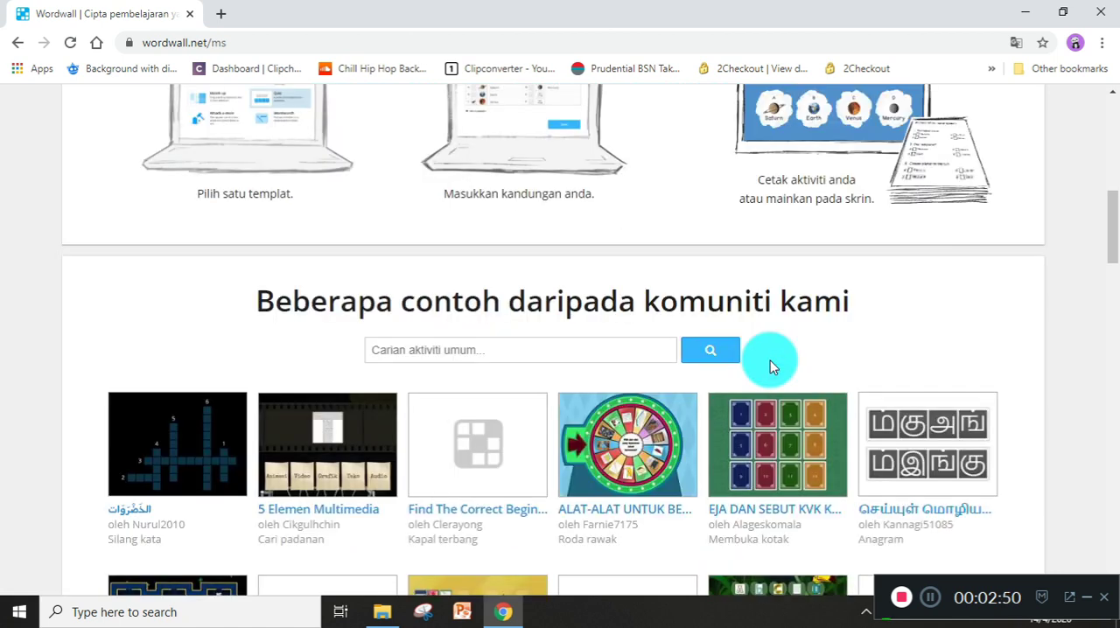
scroll(770, 360, up, 8)
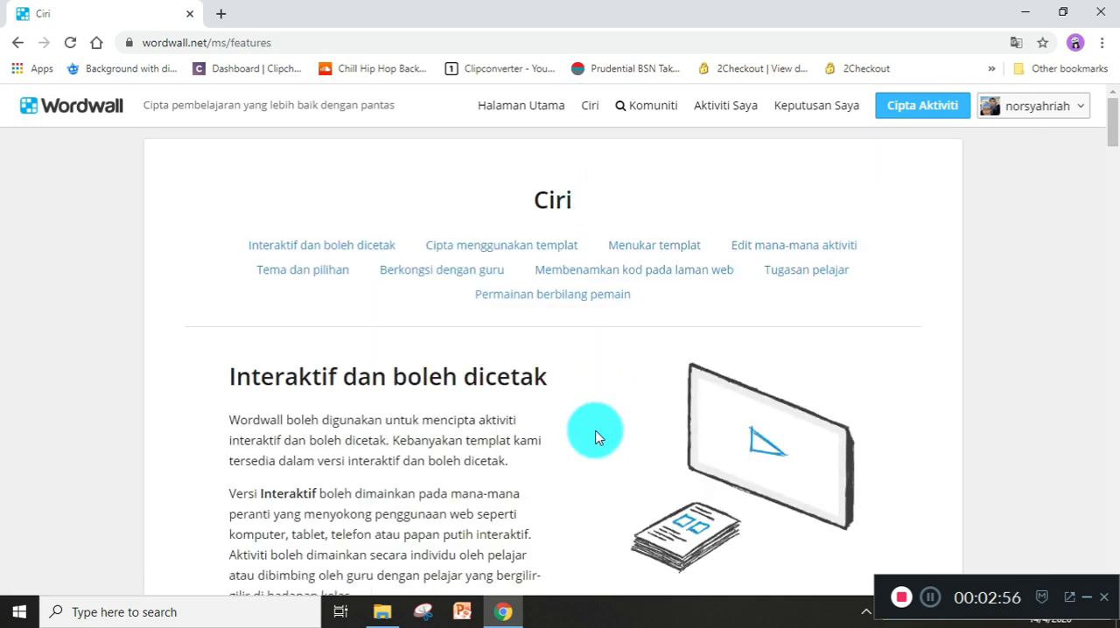
Read the Ciri page's sections on interactive and printable activities, creating with templates, and switching templates.
scroll(595, 433, down, 3)
scroll(595, 434, down, 2)
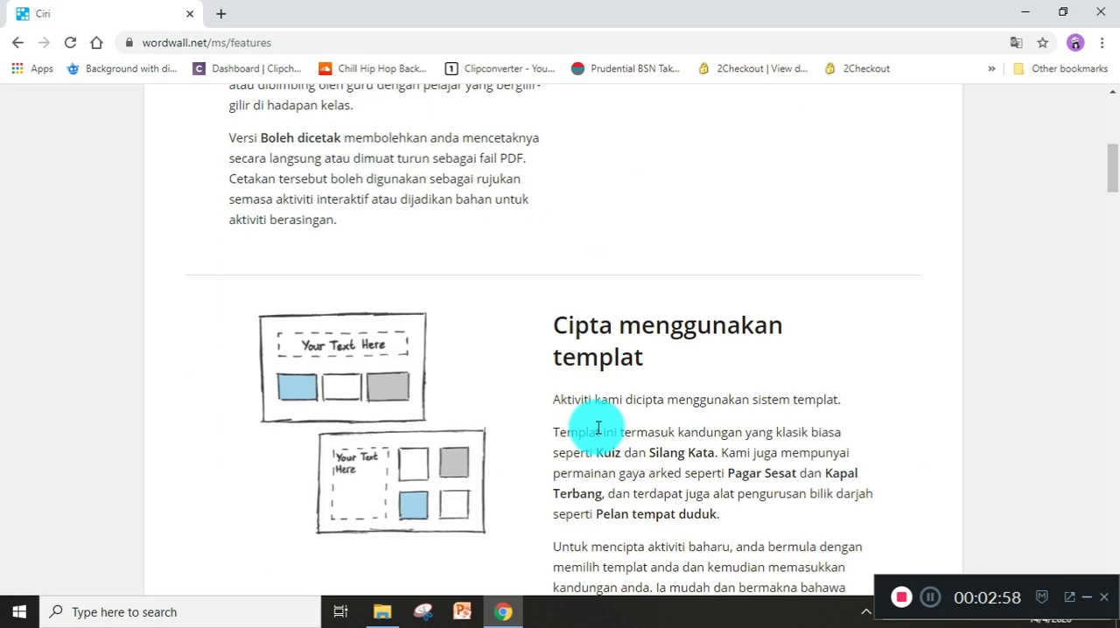
scroll(597, 428, down, 2)
scroll(595, 425, up, 5)
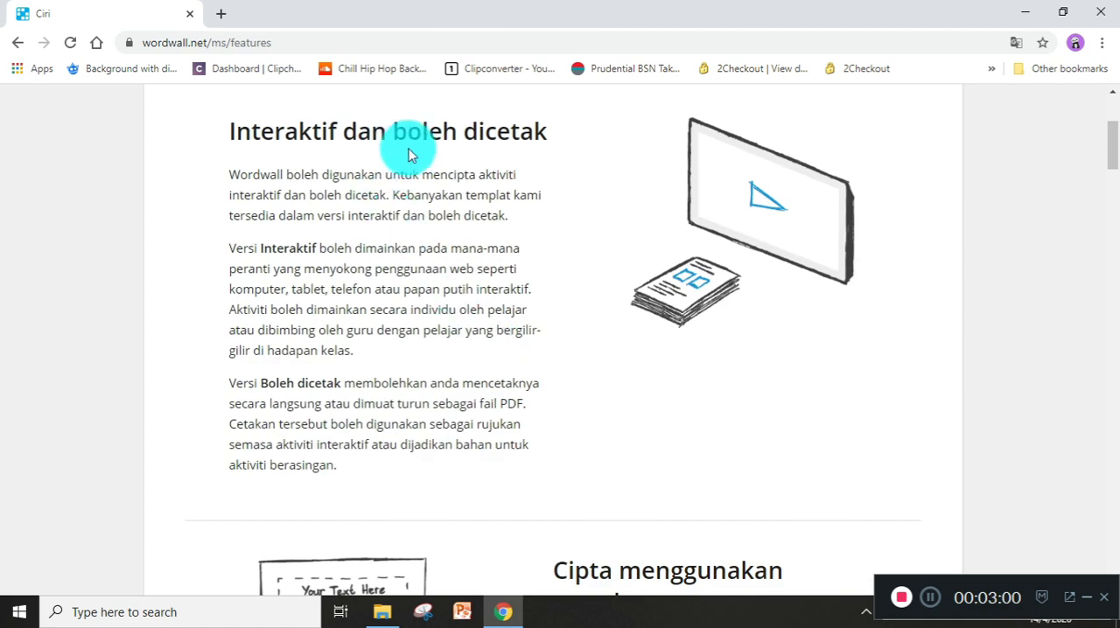
scroll(636, 317, down, 4)
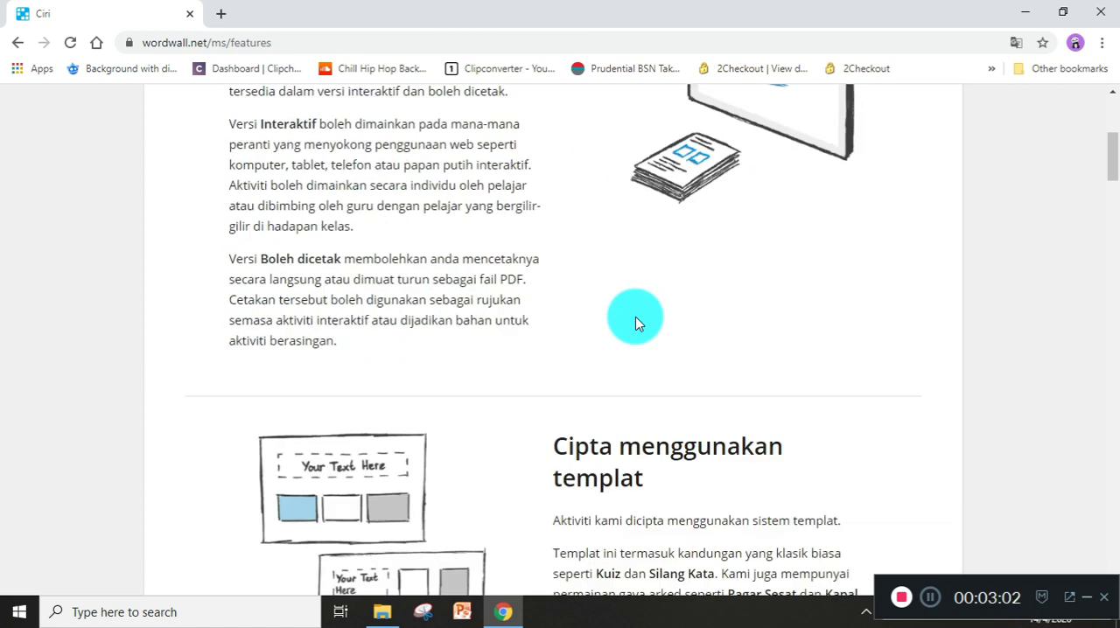
scroll(636, 366, down, 6)
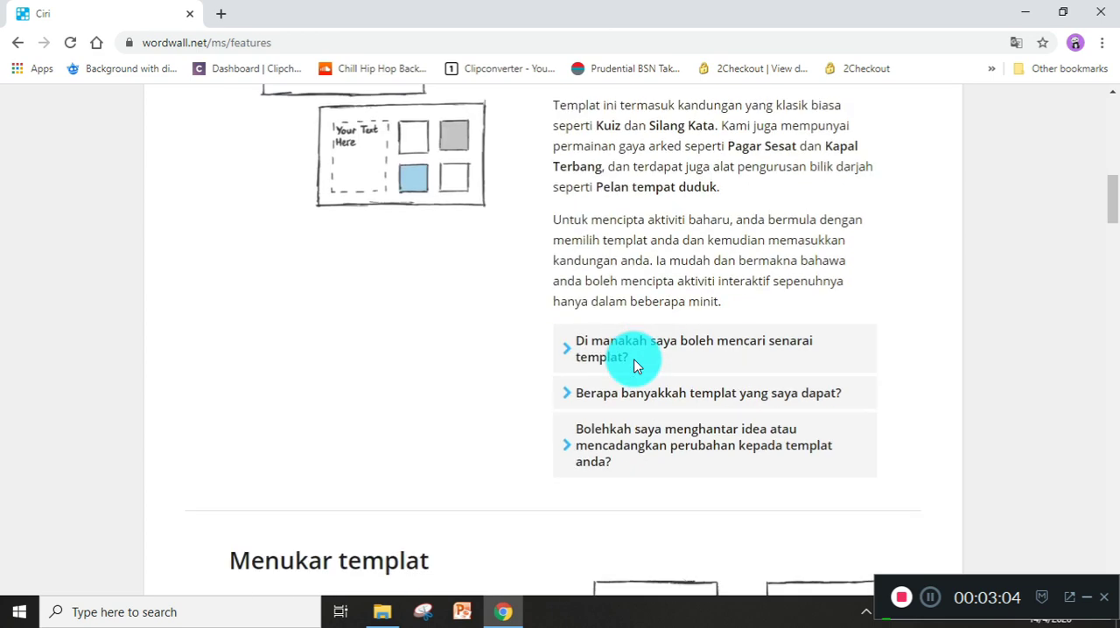
scroll(538, 398, down, 7)
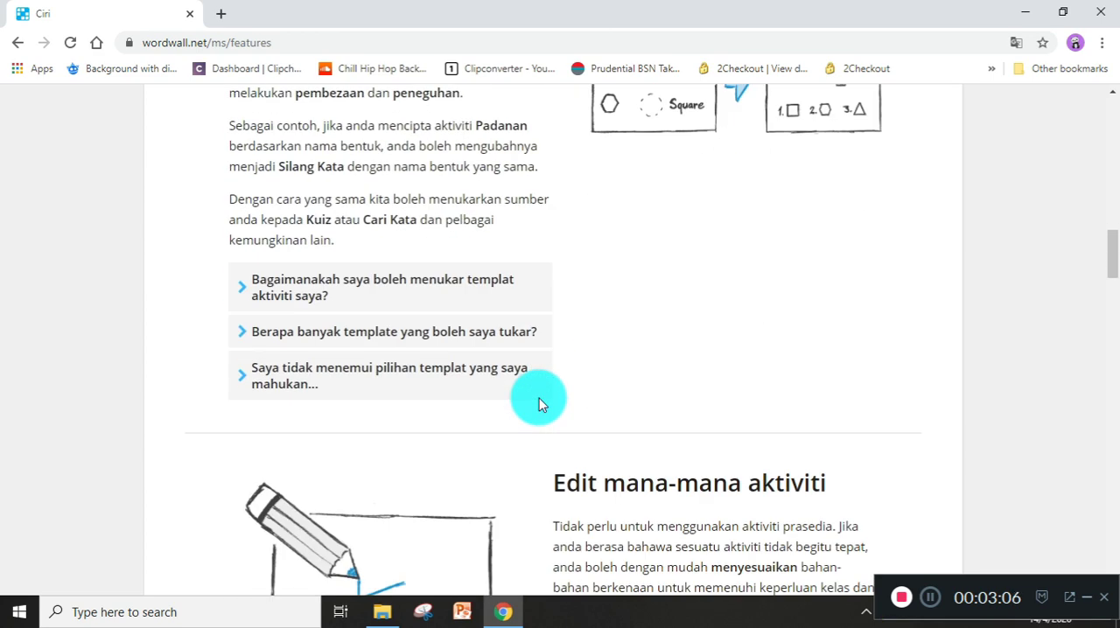
scroll(538, 402, up, 17)
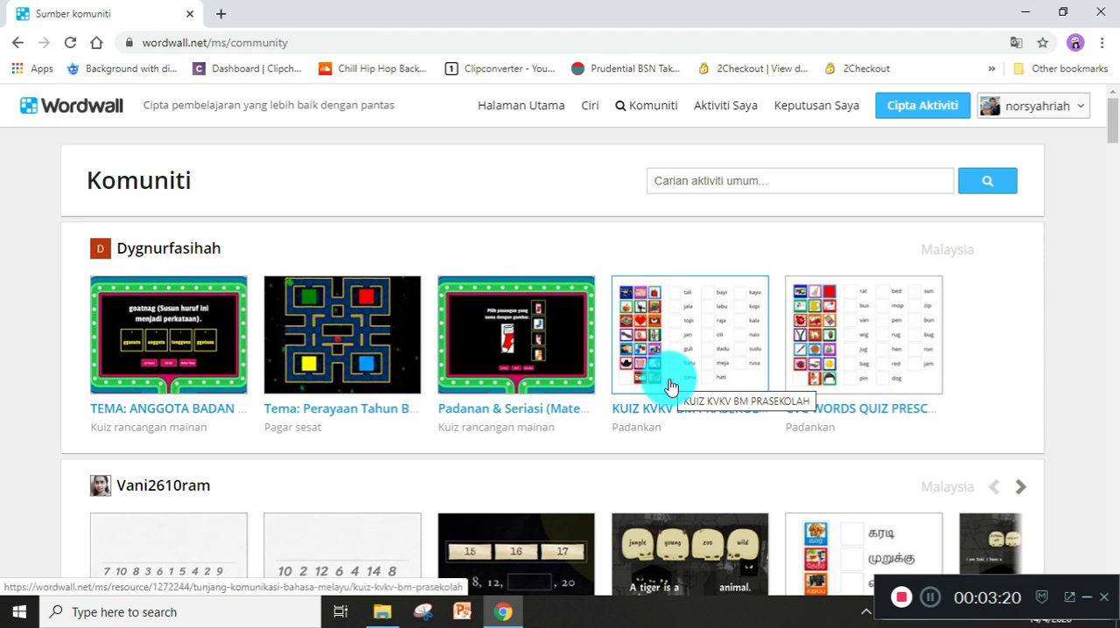
Browse the public activities shared by other teachers on the Komuniti page.
scroll(669, 385, down, 1)
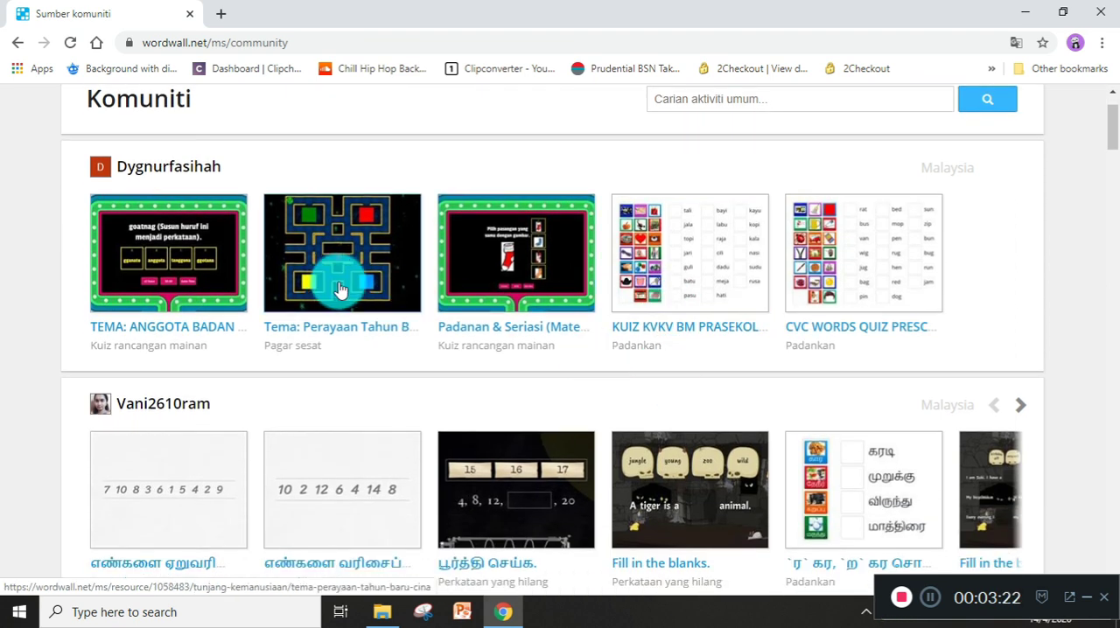
scroll(794, 303, down, 8)
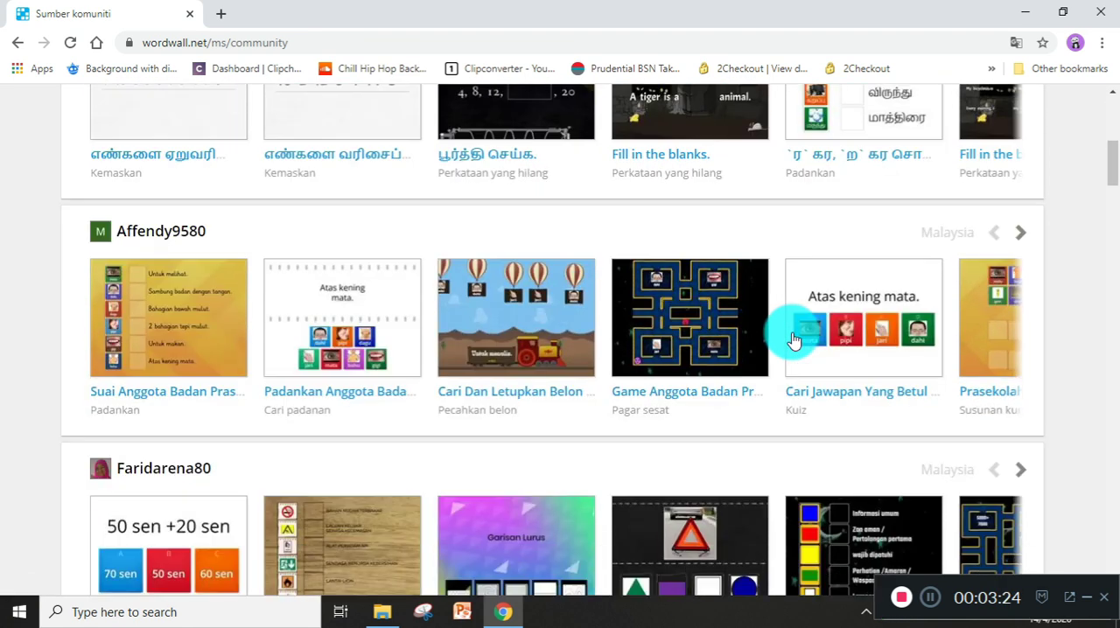
scroll(793, 339, down, 3)
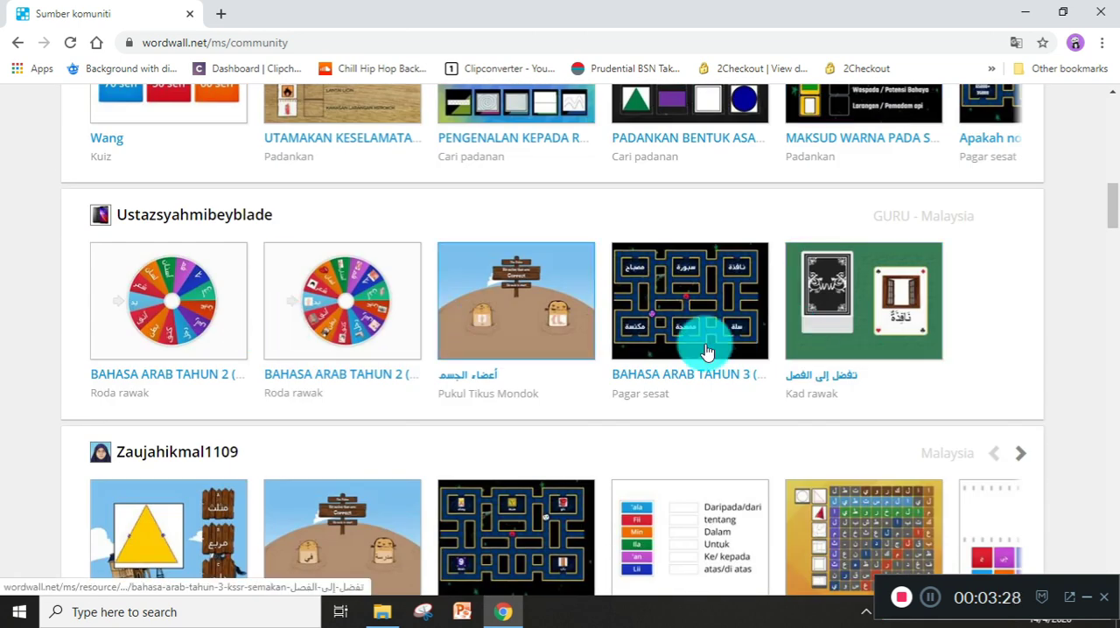
scroll(743, 355, down, 3)
scroll(744, 355, up, 10)
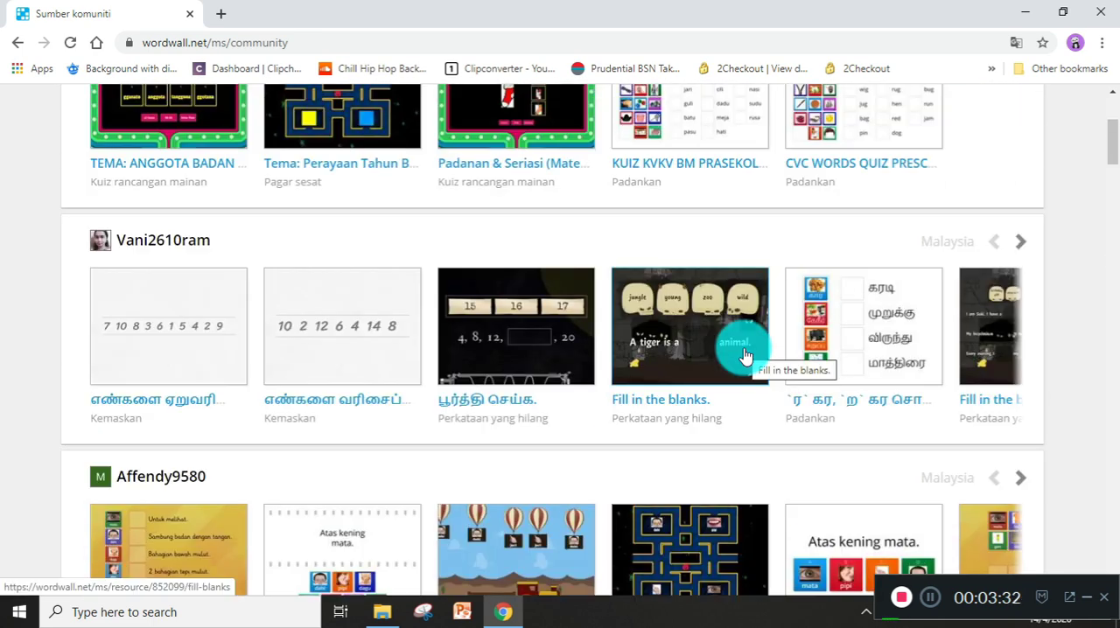
Browse the teachers' public activities on the Komuniti page, paging through the second teacher's row and looking at the rows below.
scroll(743, 355, up, 3)
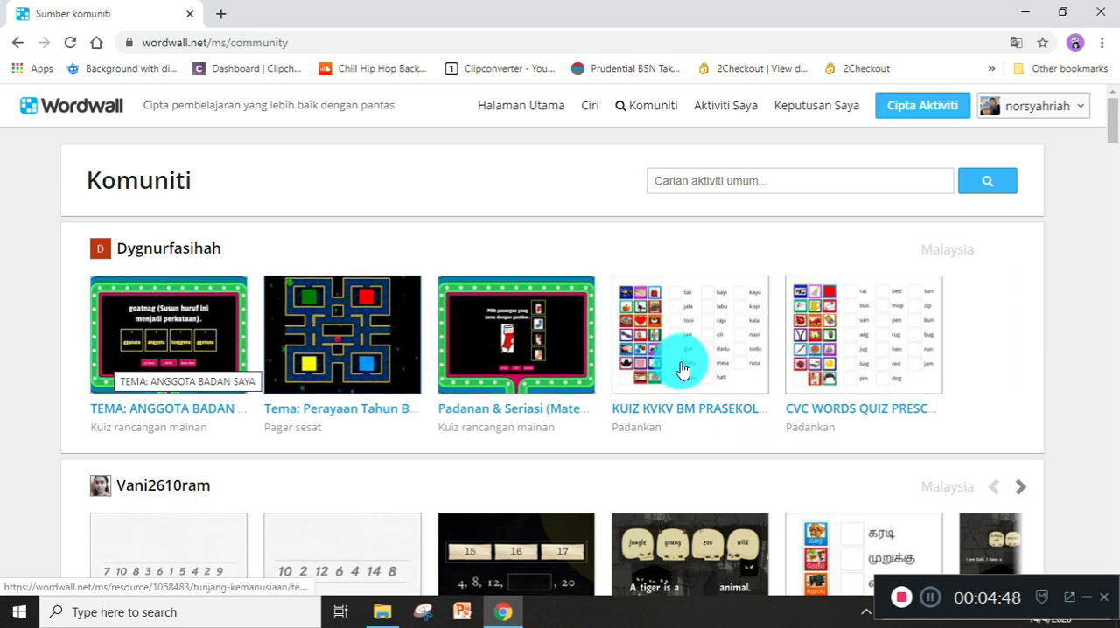
scroll(732, 368, down, 2)
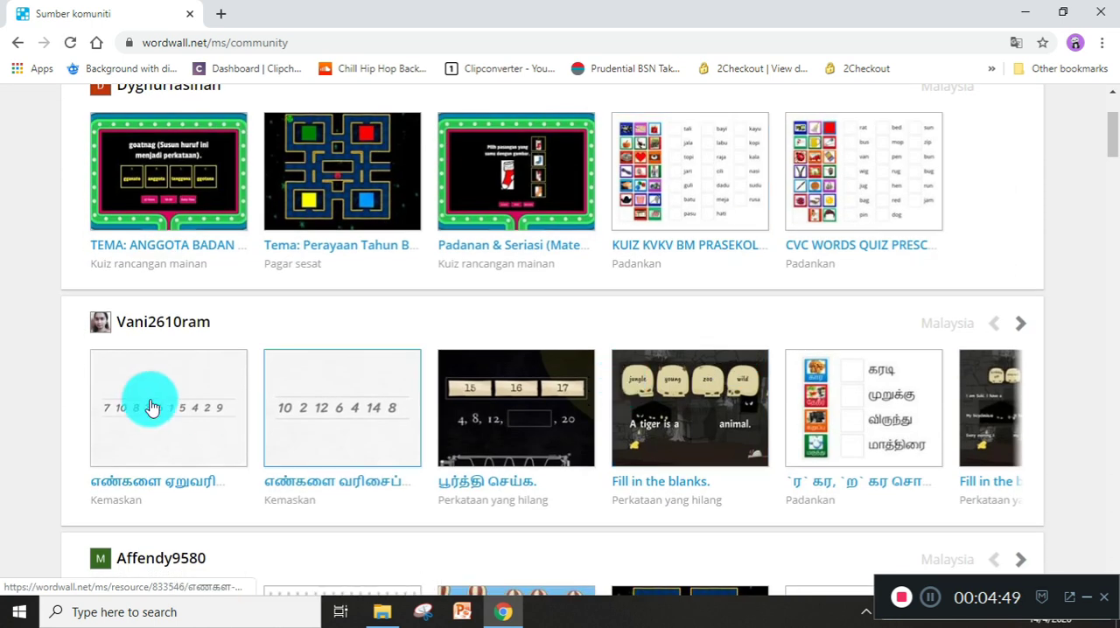
click(1019, 331)
click(1019, 330)
click(1019, 331)
click(1019, 331)
click(1019, 331)
click(1019, 330)
click(1019, 330)
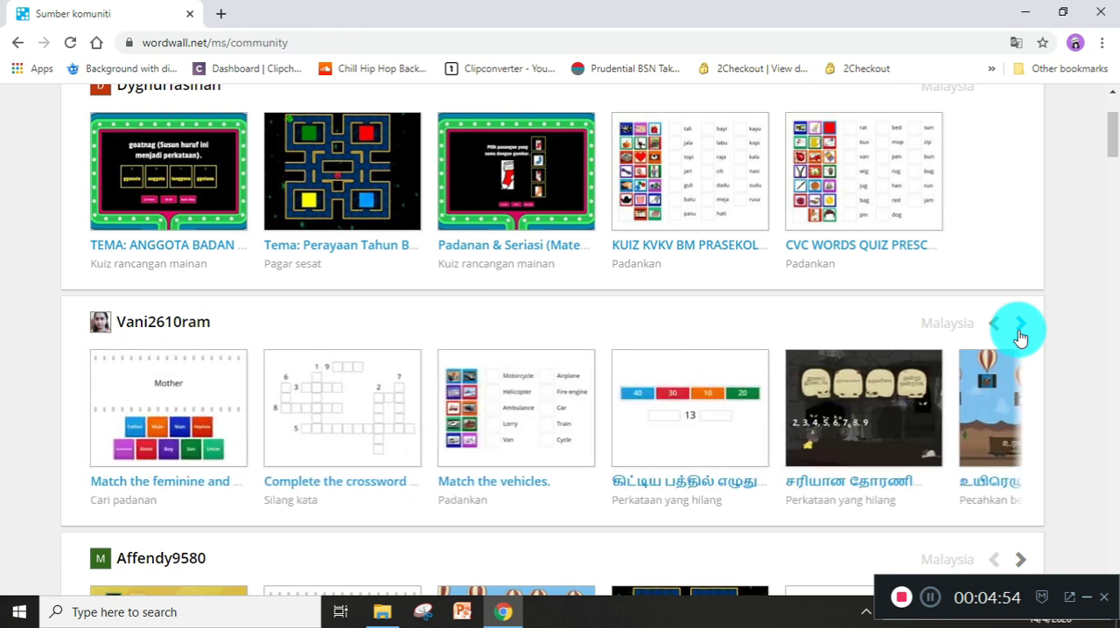
scroll(814, 436, down, 2)
scroll(857, 437, down, 7)
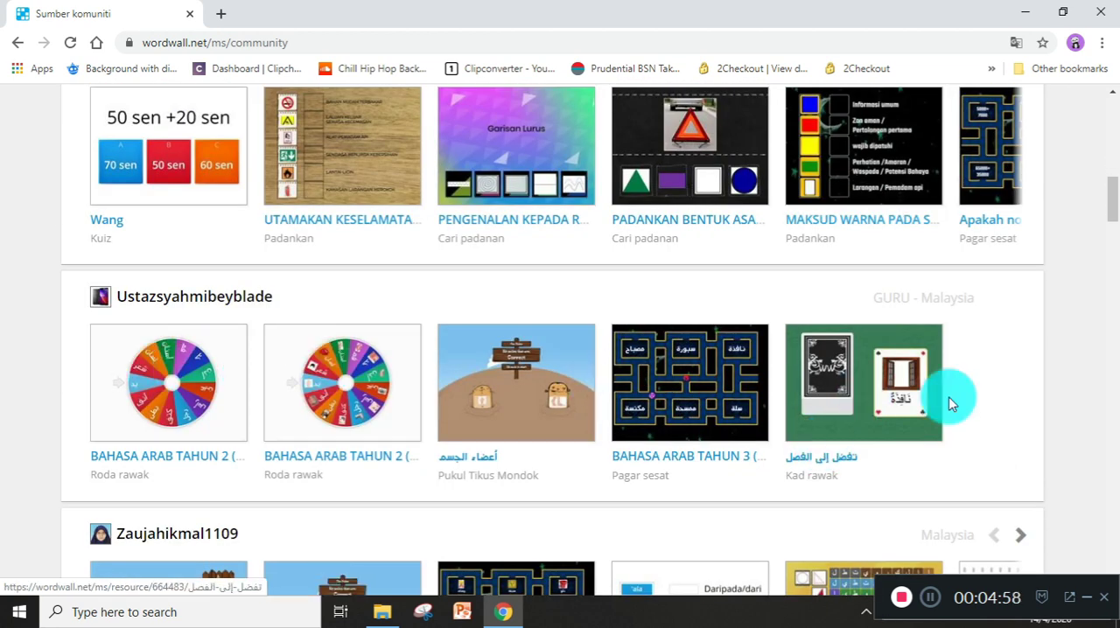
scroll(933, 387, up, 10)
scroll(930, 391, up, 1)
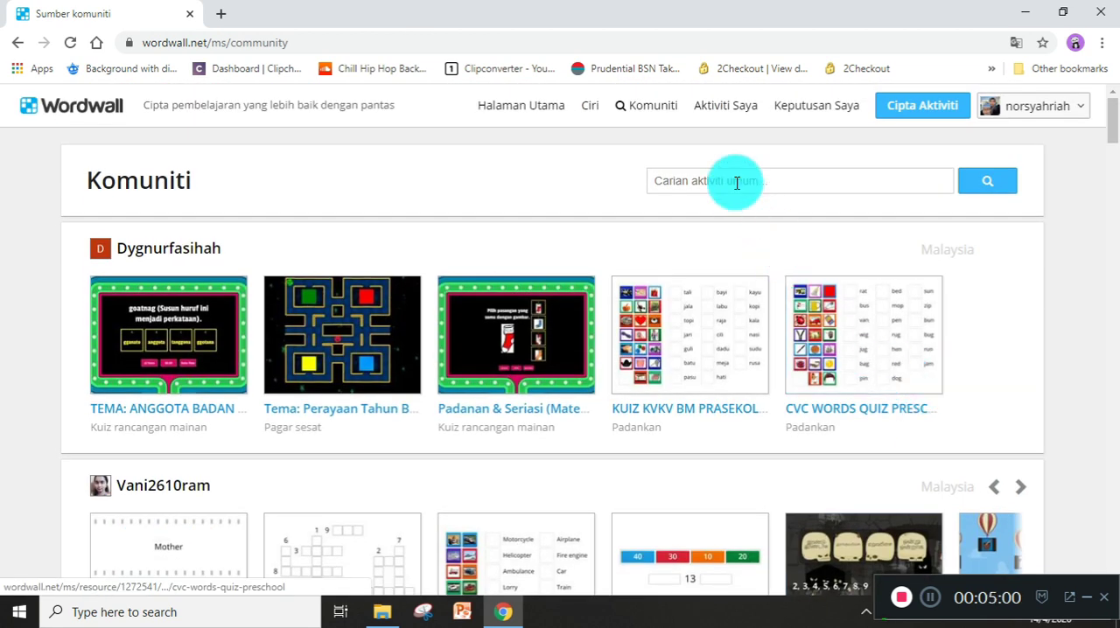
On the Aktiviti Saya page, create a new folder named TAHUN 2.
click(720, 112)
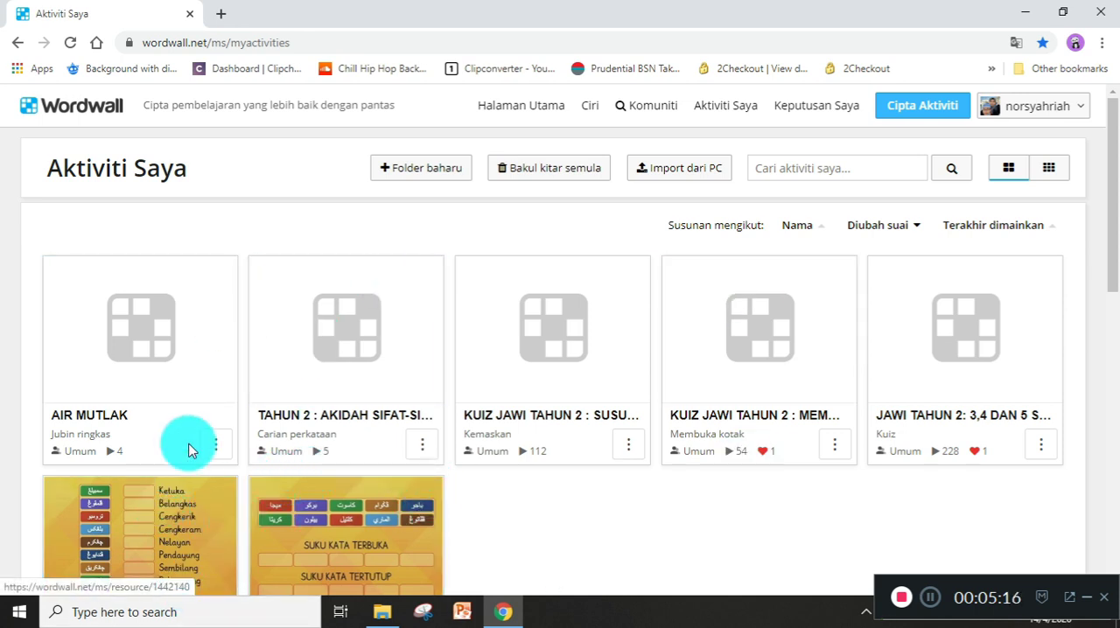
click(789, 113)
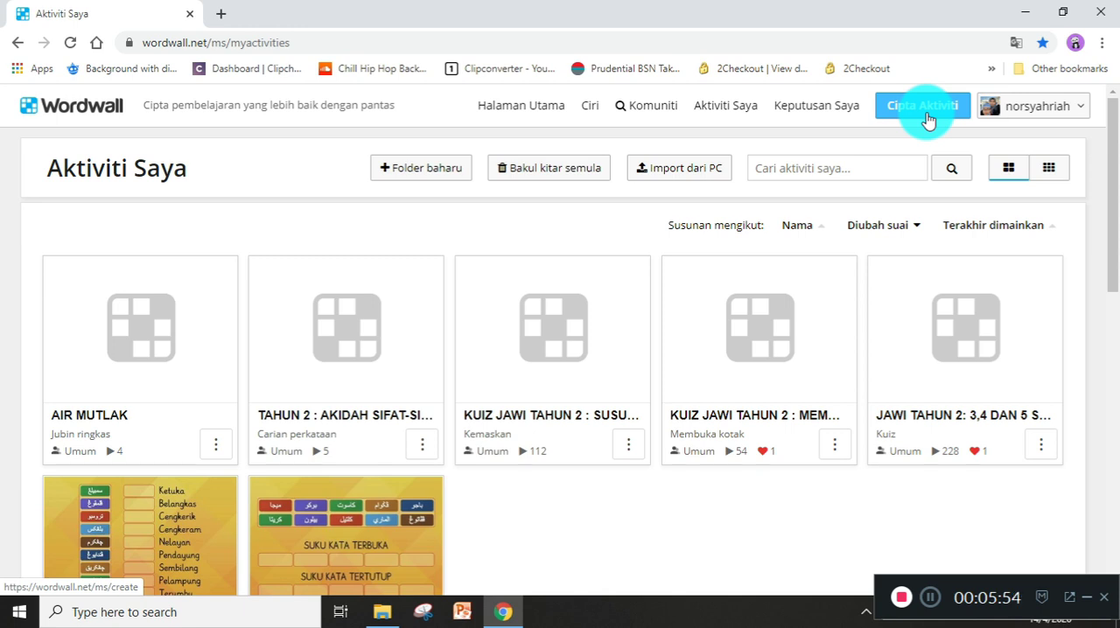
click(427, 174)
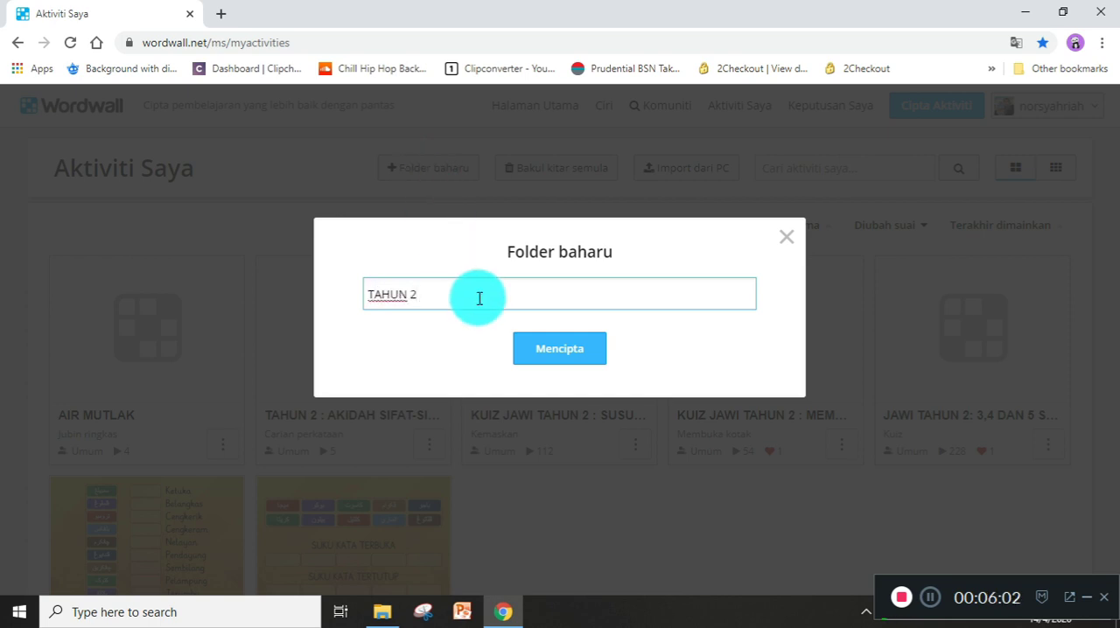
click(577, 354)
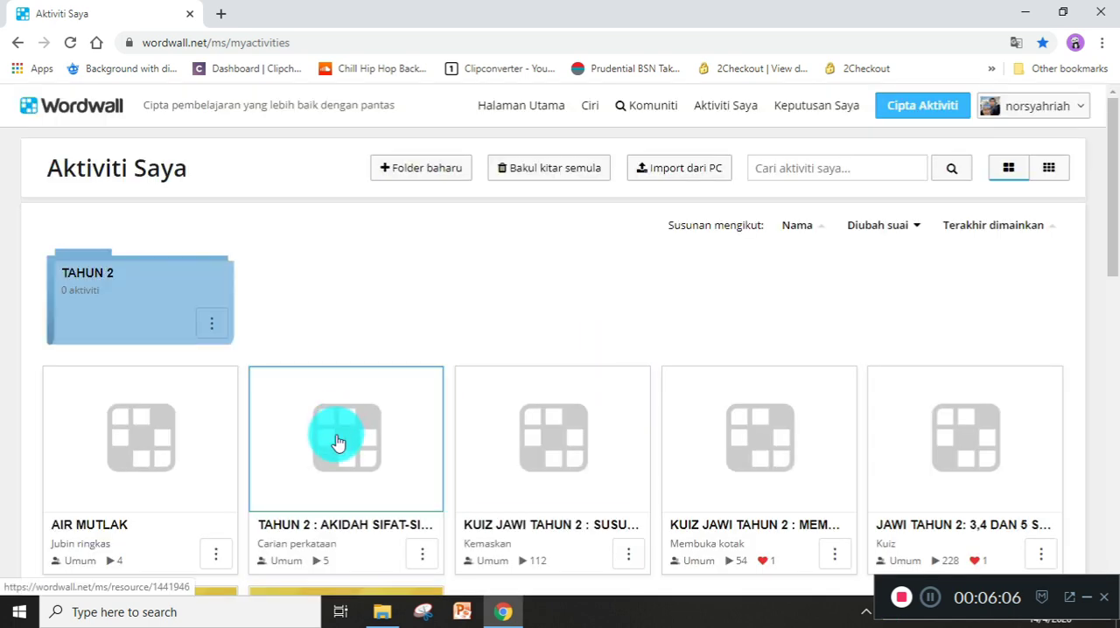
Move all six activities with TAHUN 2 in their titles into the TAHUN 2 folder, leaving AIR MUTLAK outside.
drag(339, 470, 131, 290)
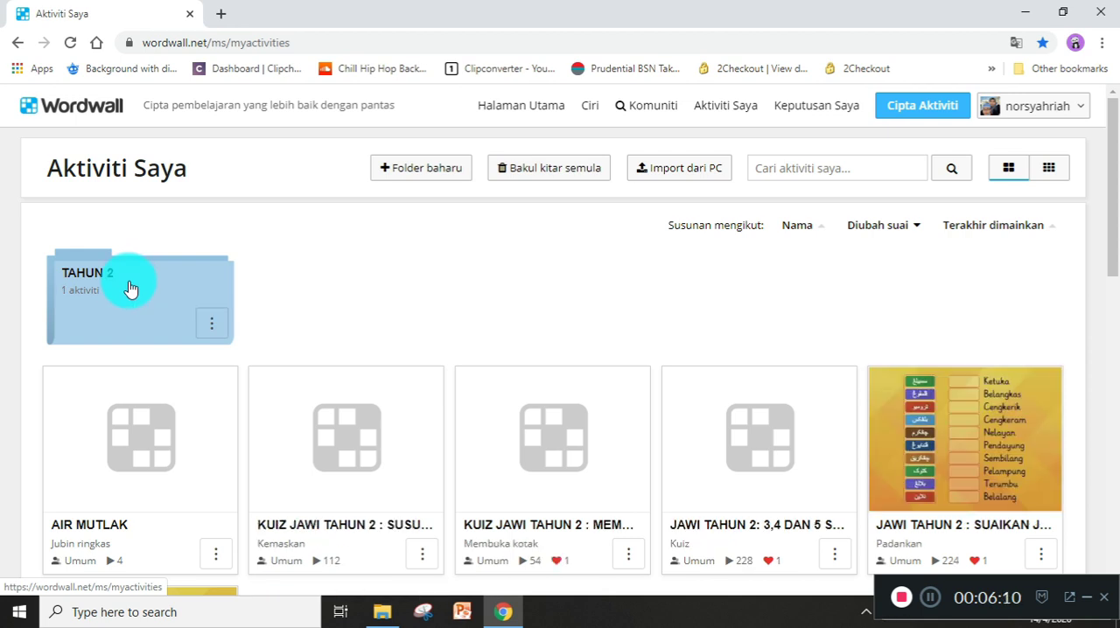
drag(350, 440, 67, 277)
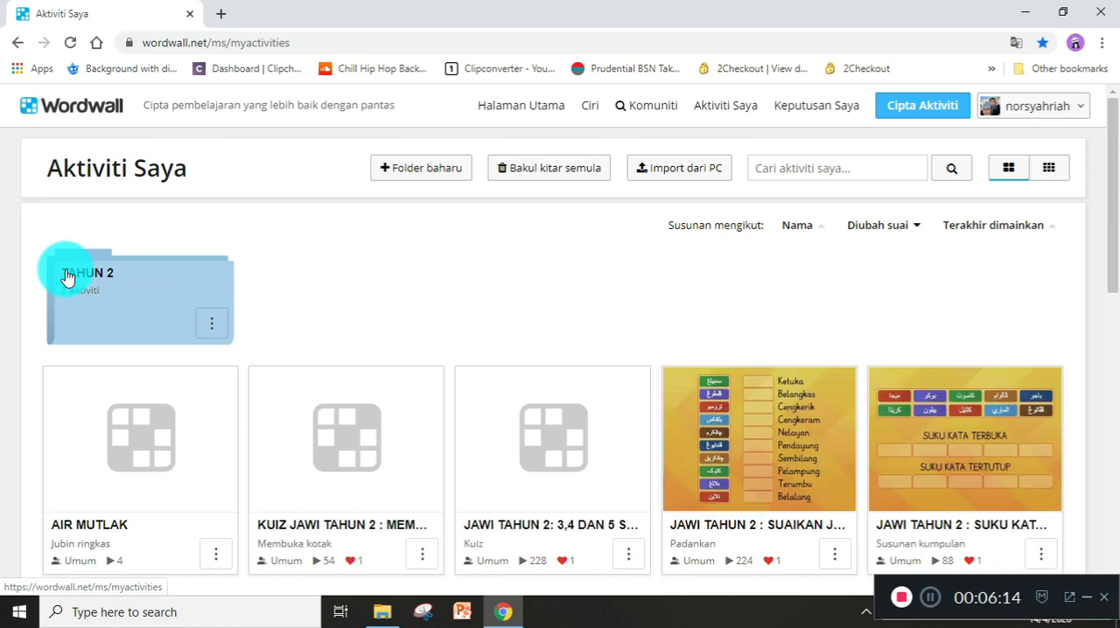
drag(312, 405, 65, 275)
drag(288, 425, 112, 295)
drag(395, 430, 82, 274)
drag(270, 400, 91, 278)
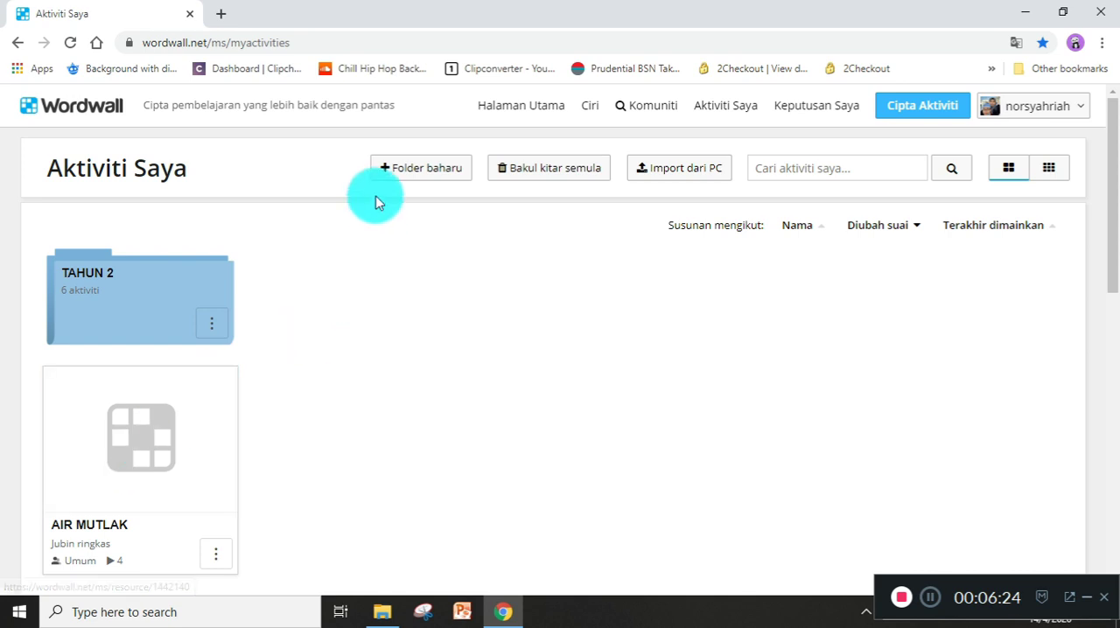
Create a new folder named TAHUN 1 and move the AIR MUTLAK activity into it.
click(404, 171)
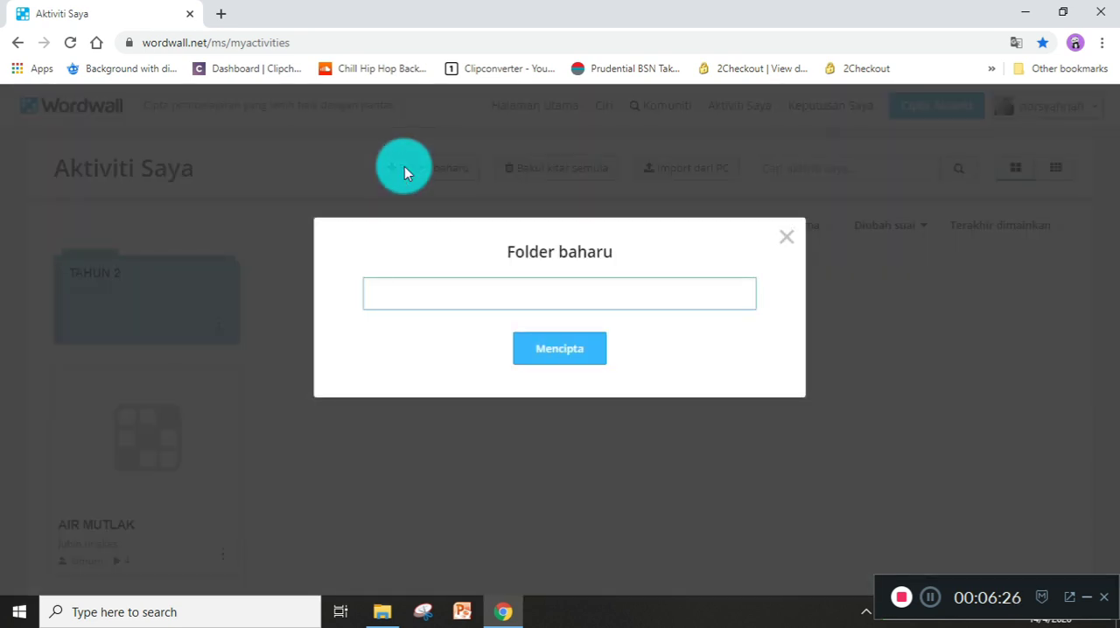
text(TAHUN 1)
click(557, 348)
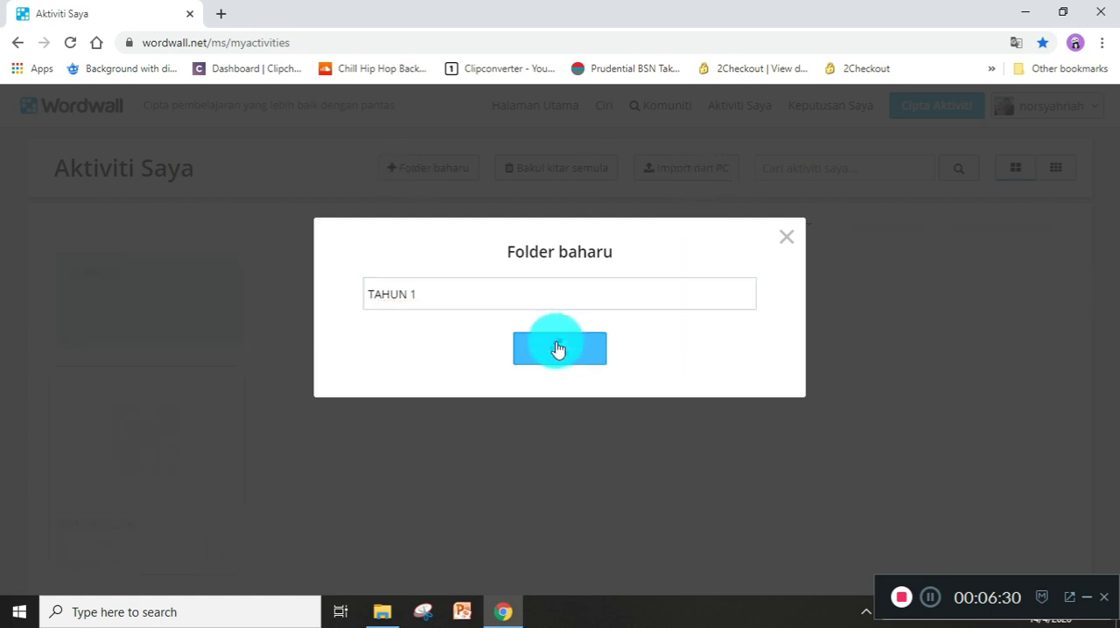
drag(79, 467, 297, 280)
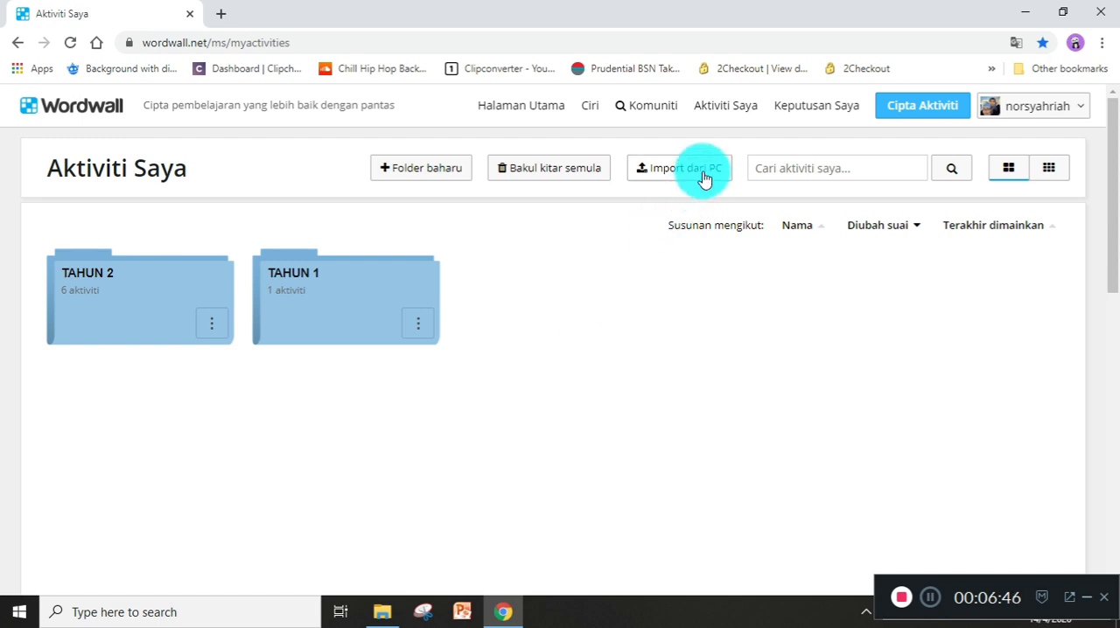
Start an import from the PC and browse drive D: to BHN BBM POWTOON, BAHAN TAHUN 2, Istinjak 1.
click(657, 182)
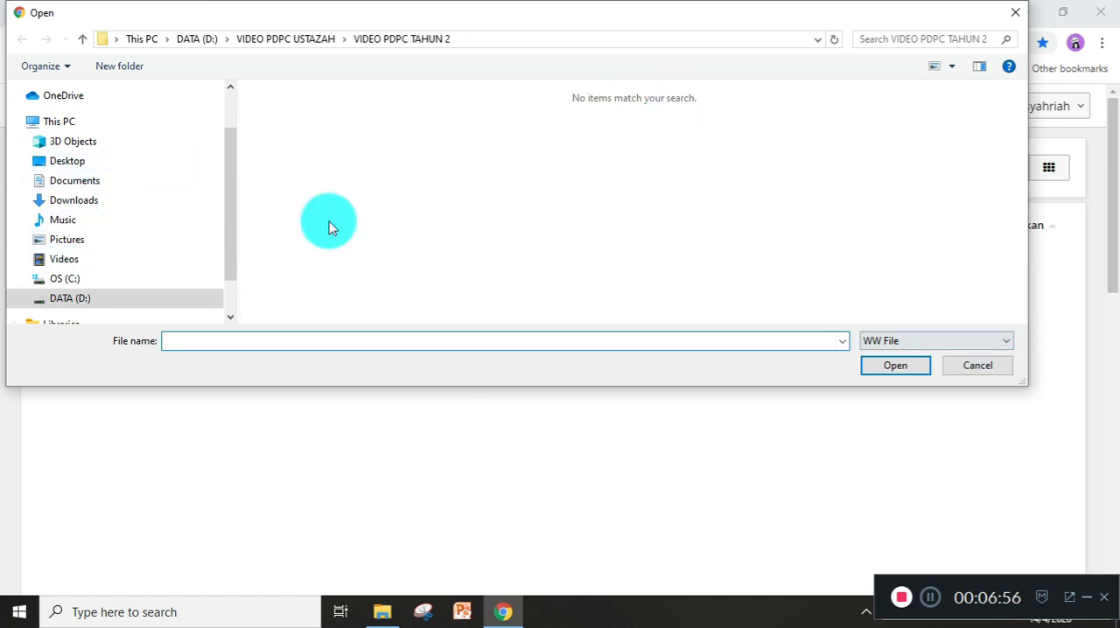
click(140, 185)
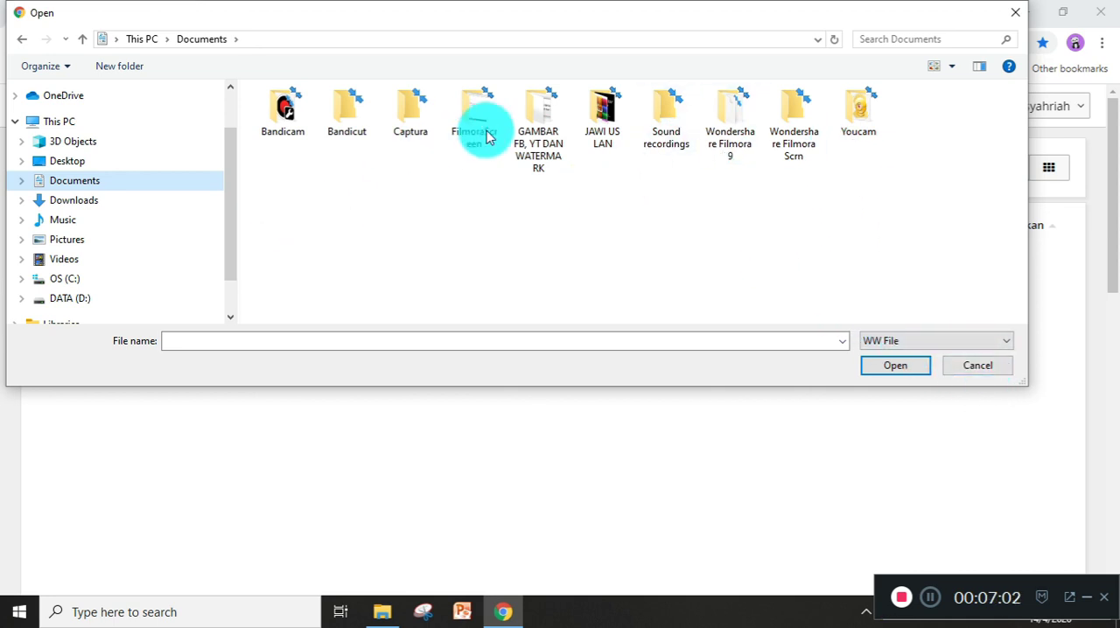
click(98, 299)
double_click(368, 170)
double_click(367, 170)
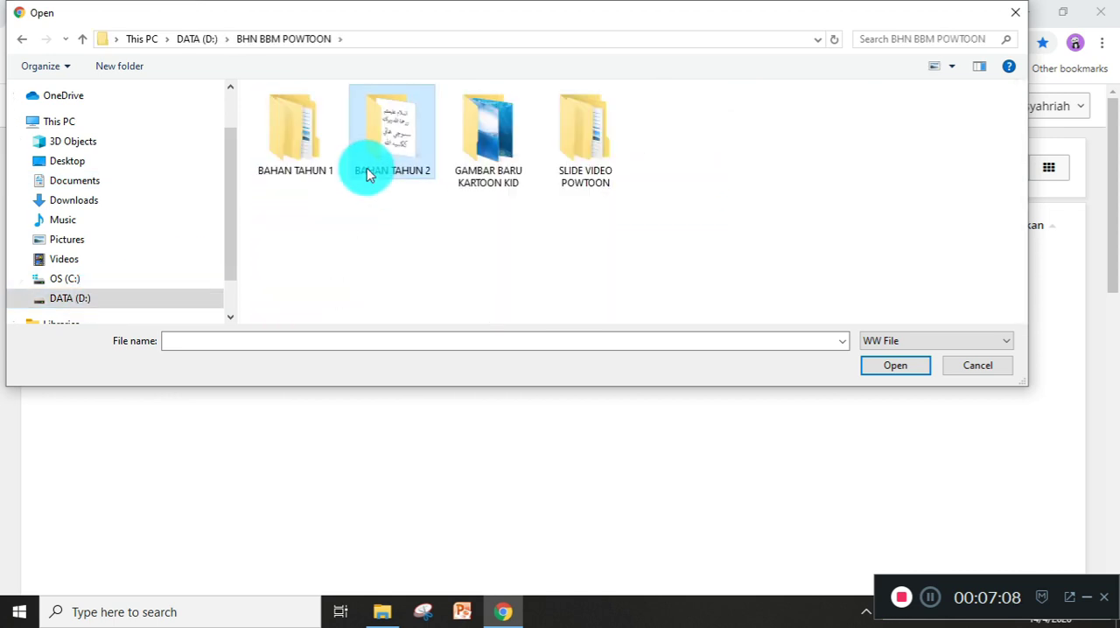
double_click(314, 166)
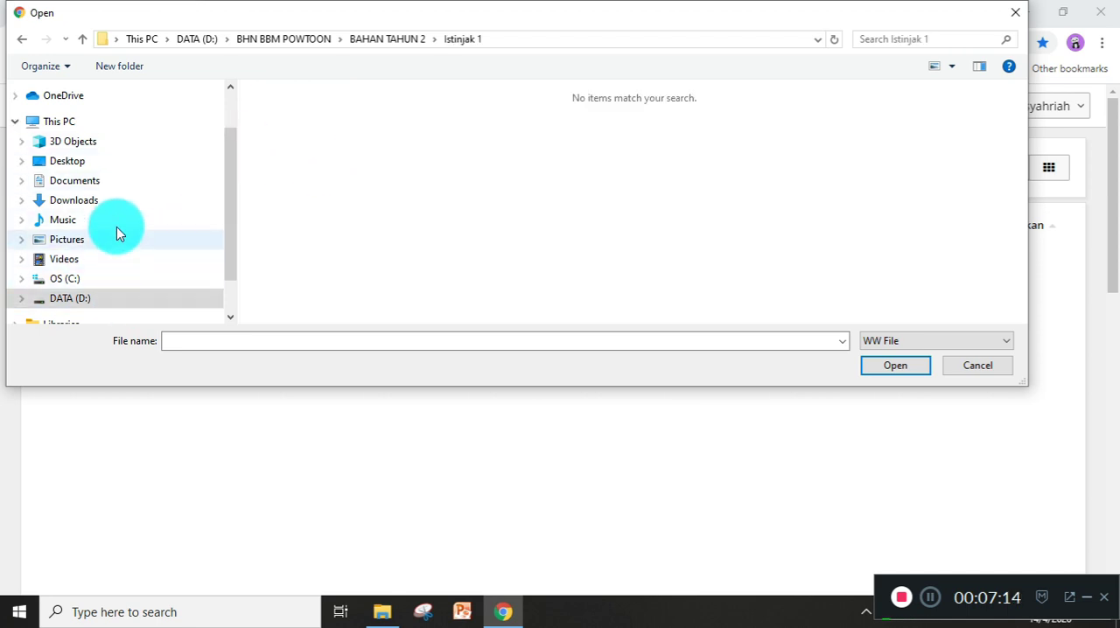
Show all file types in the Istinjak 1 folder and try to import the tndas image.
click(918, 341)
click(911, 365)
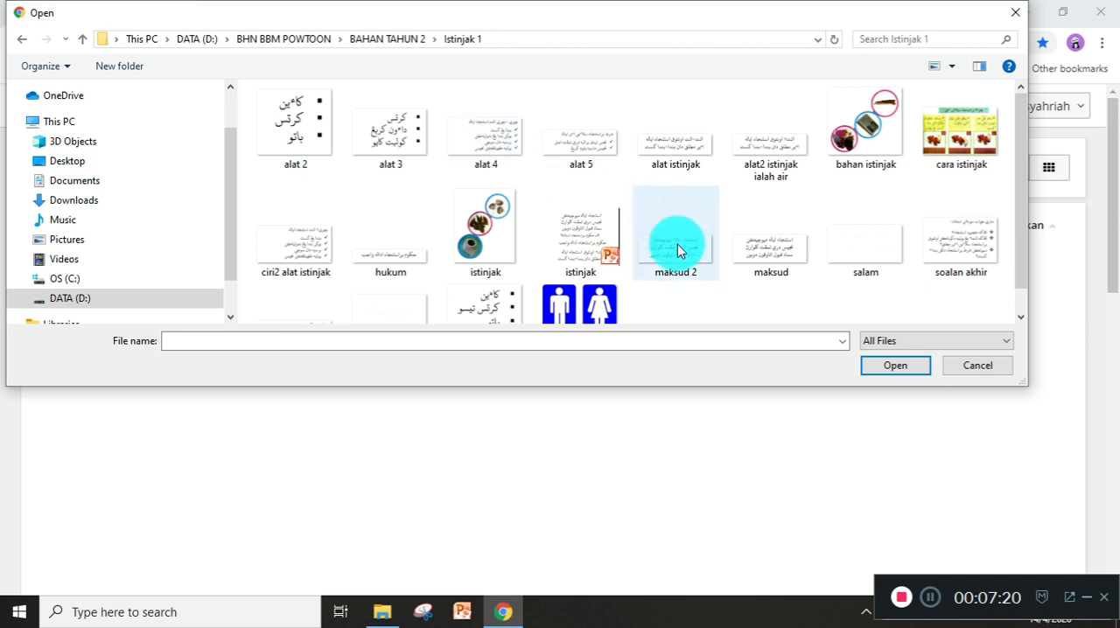
click(600, 298)
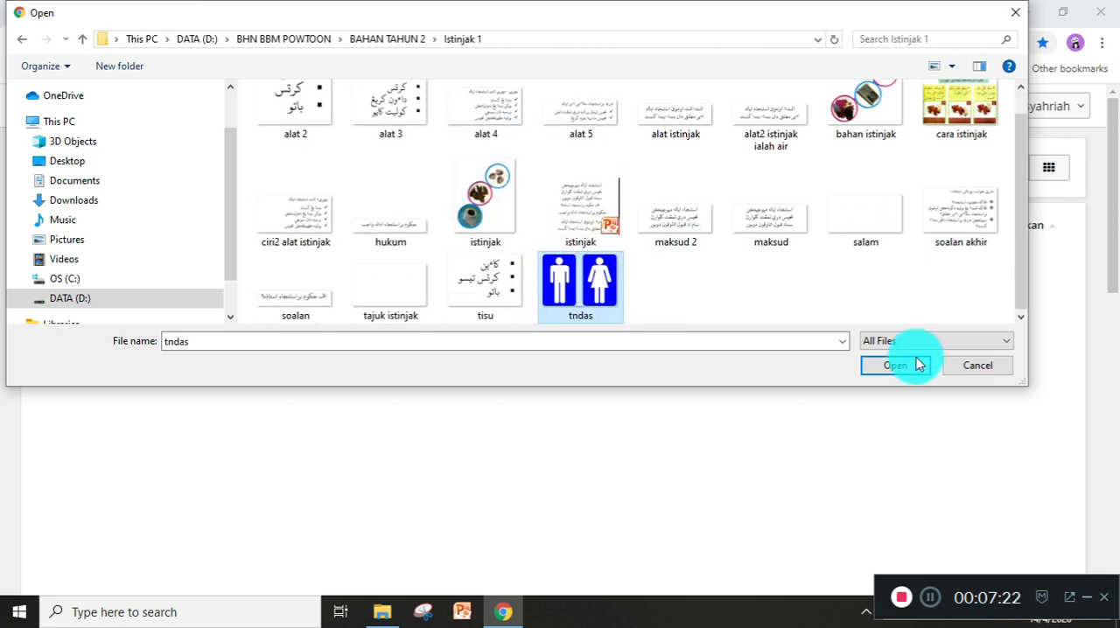
click(921, 367)
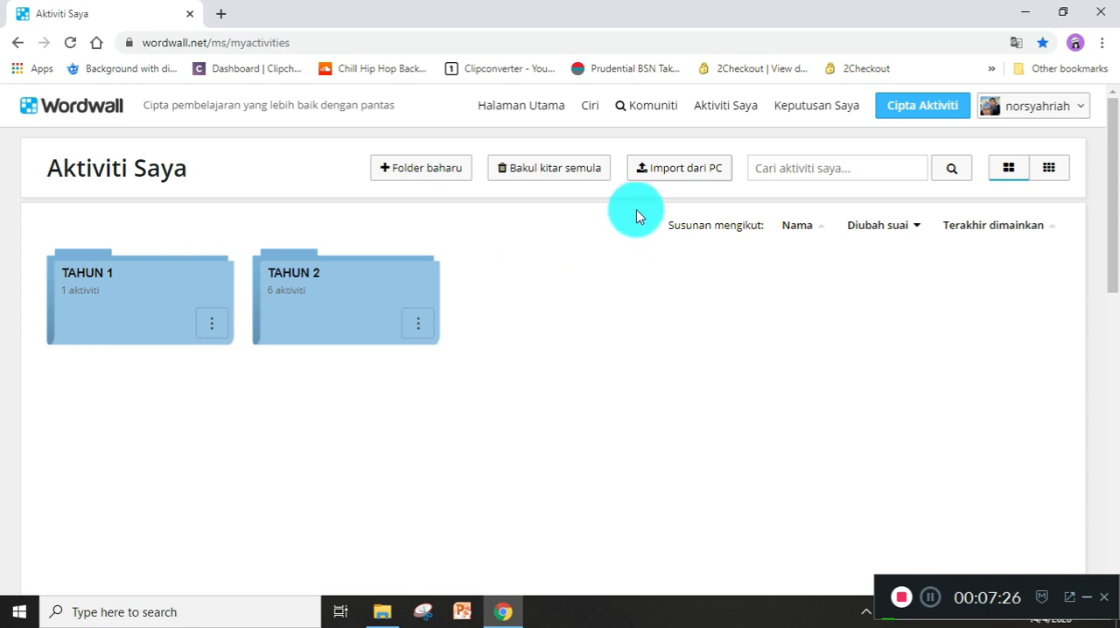
Start another import from the PC and browse from drive D: through BHN BBM POWTOON and BAHAN TAHUN 2 to Istinjak 1.
click(678, 181)
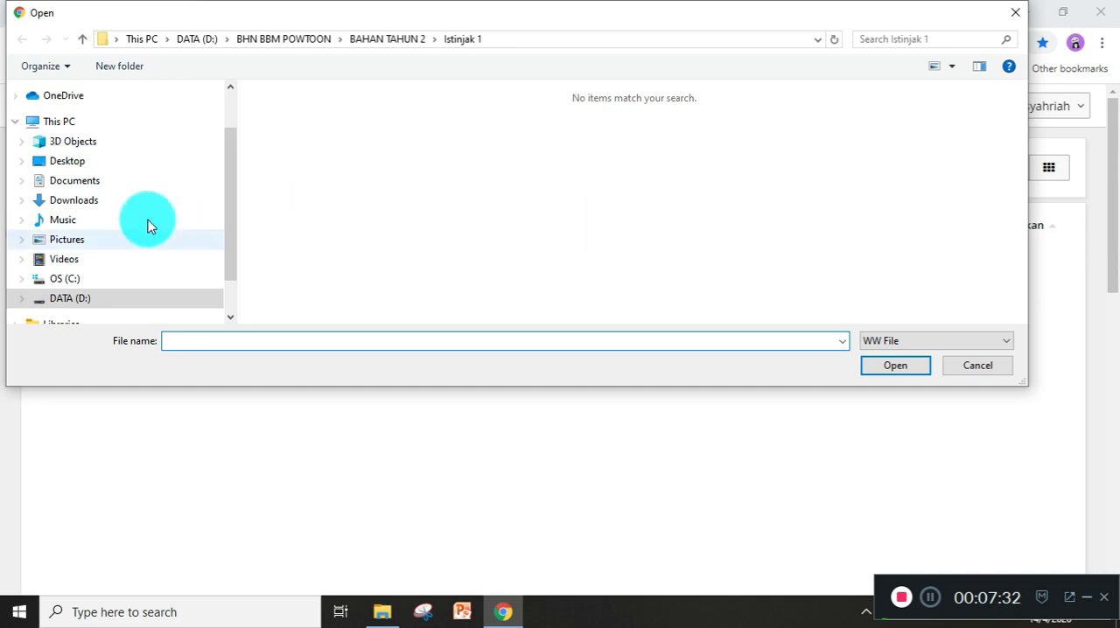
click(70, 298)
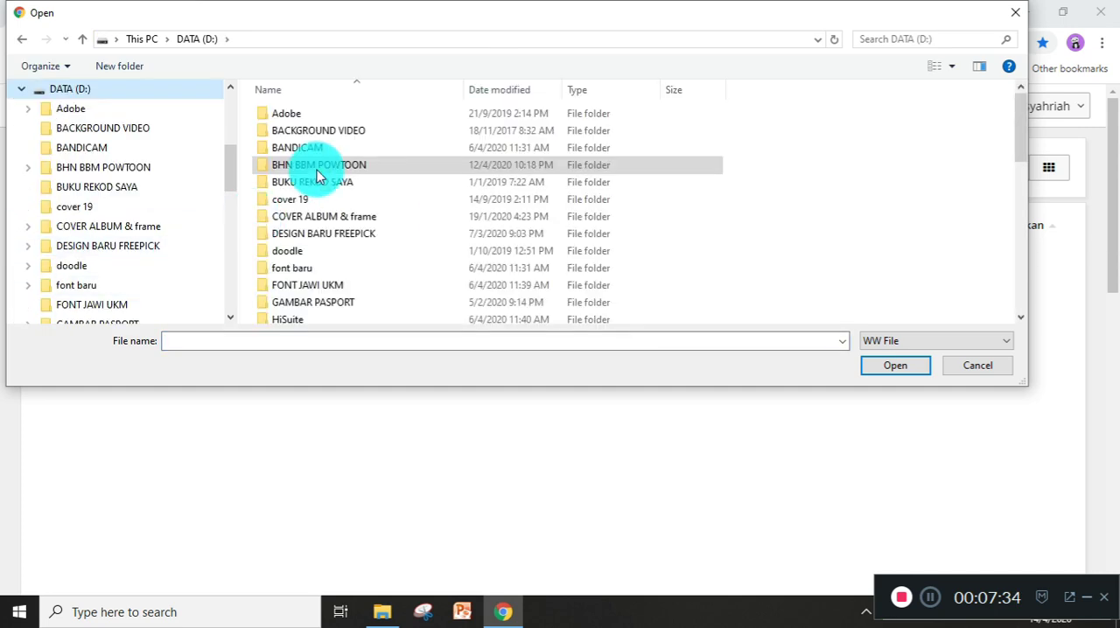
click(321, 171)
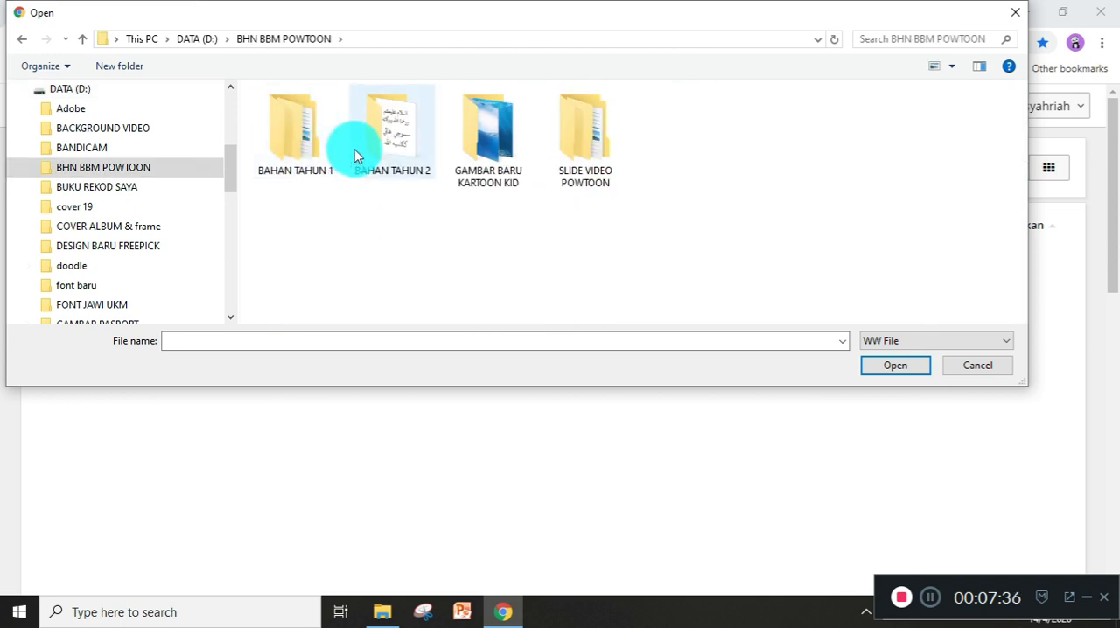
double_click(300, 148)
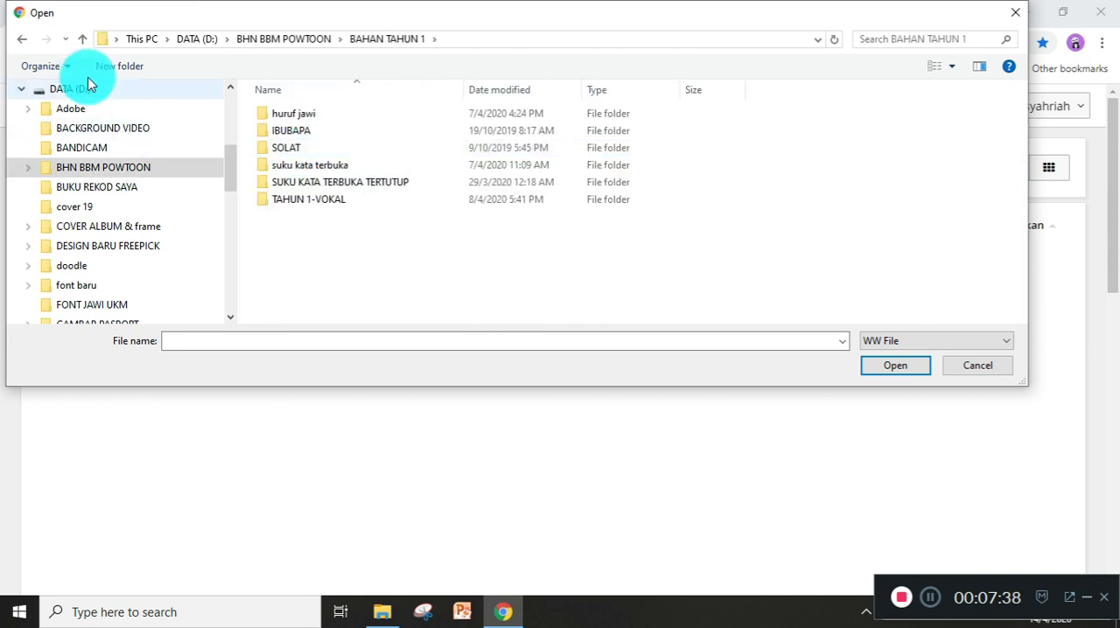
click(22, 44)
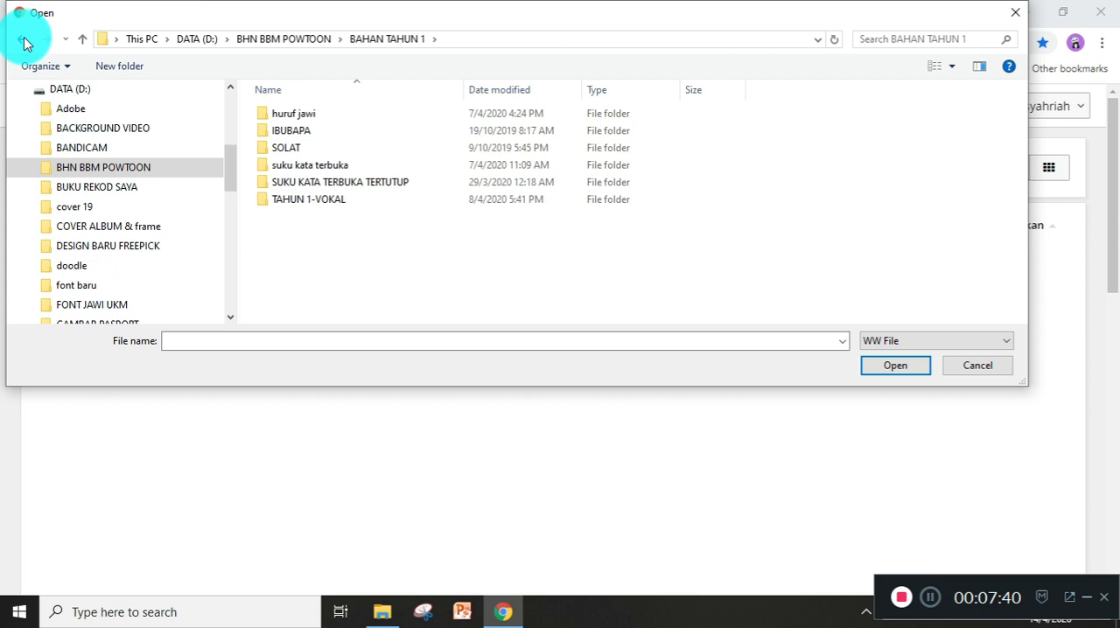
click(409, 140)
double_click(409, 138)
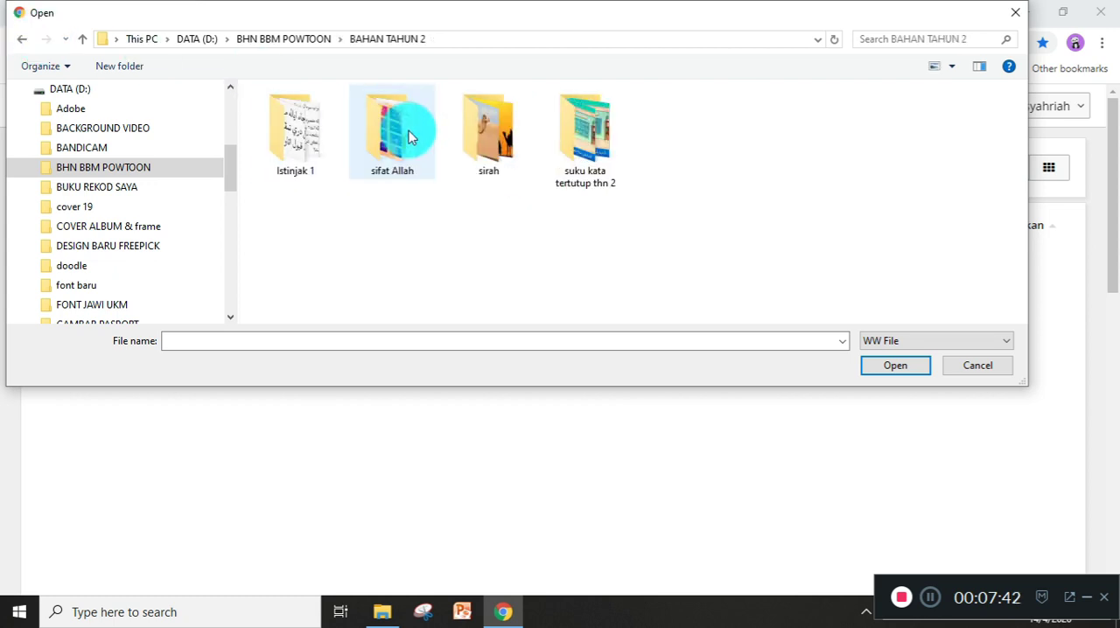
click(300, 150)
double_click(300, 150)
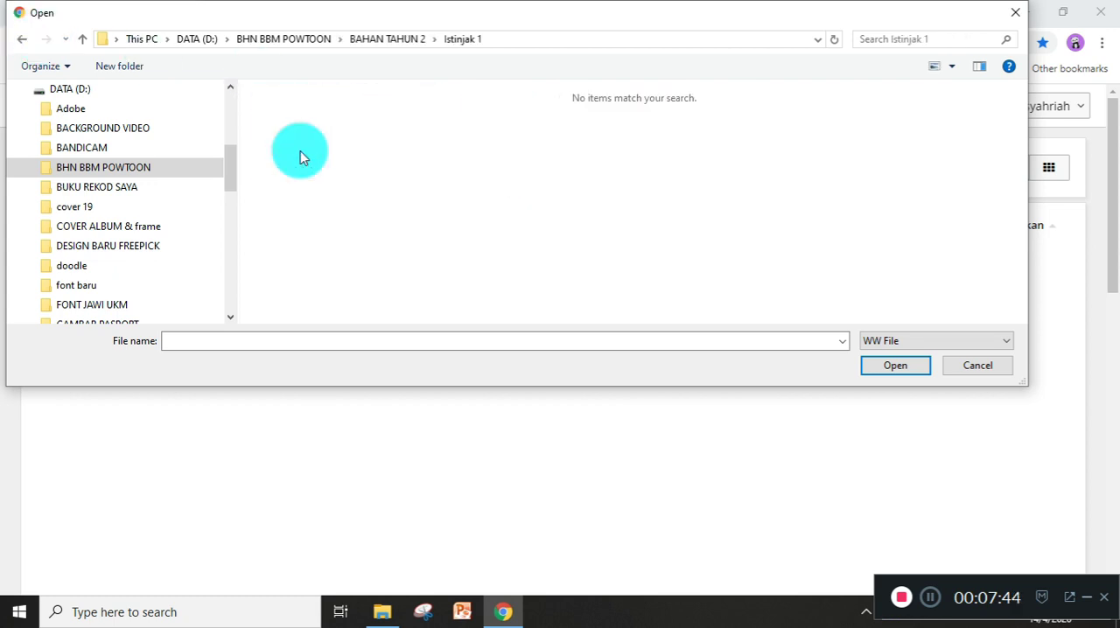
List all file types and try to import another file from the Istinjak 1 folder.
click(985, 345)
click(979, 369)
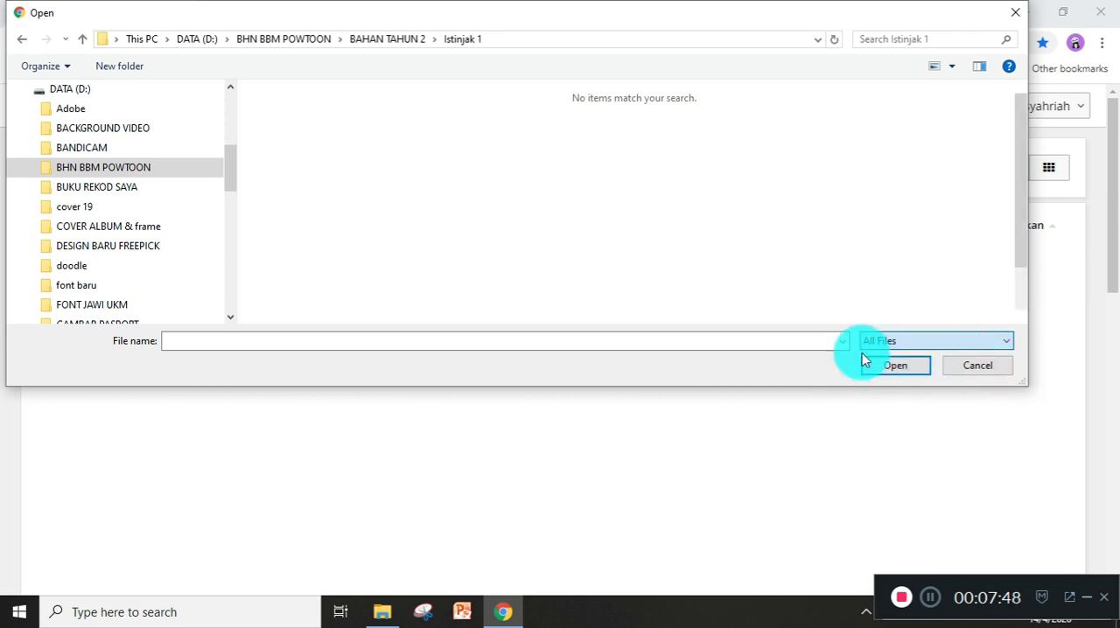
double_click(610, 258)
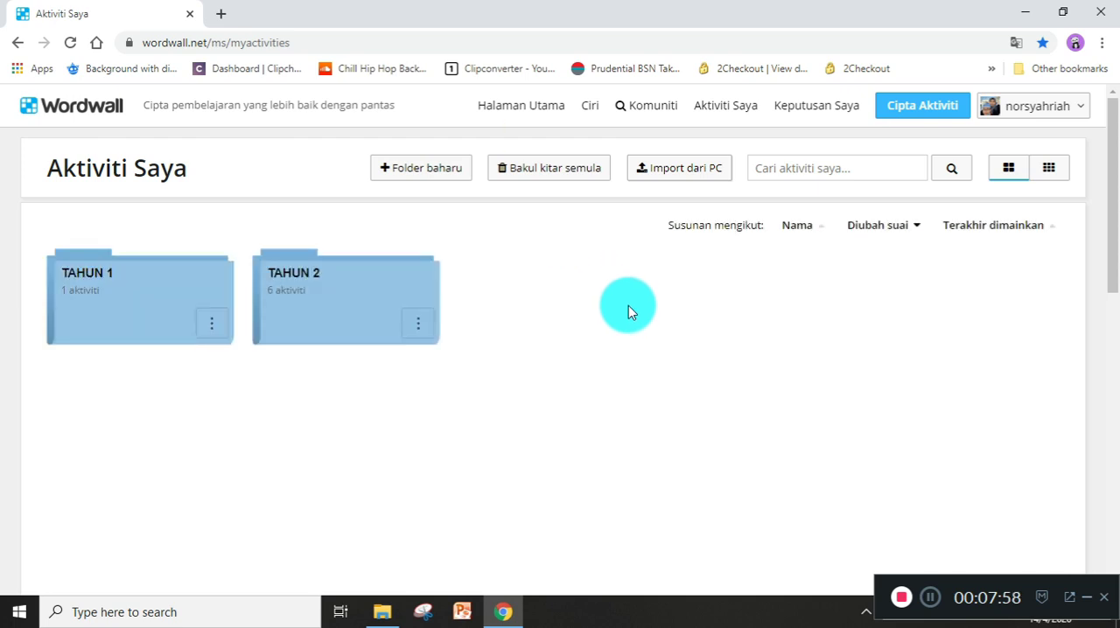
Display the folders on the Aktiviti Saya page as small icons instead of large ones.
scroll(628, 305, down, 5)
scroll(629, 300, up, 5)
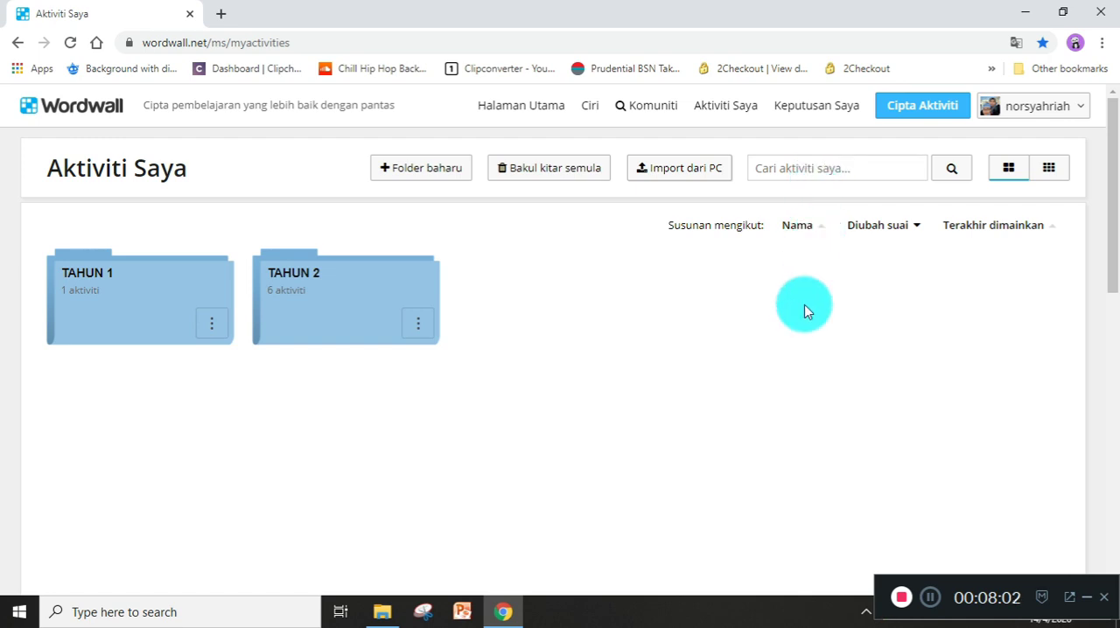
click(796, 168)
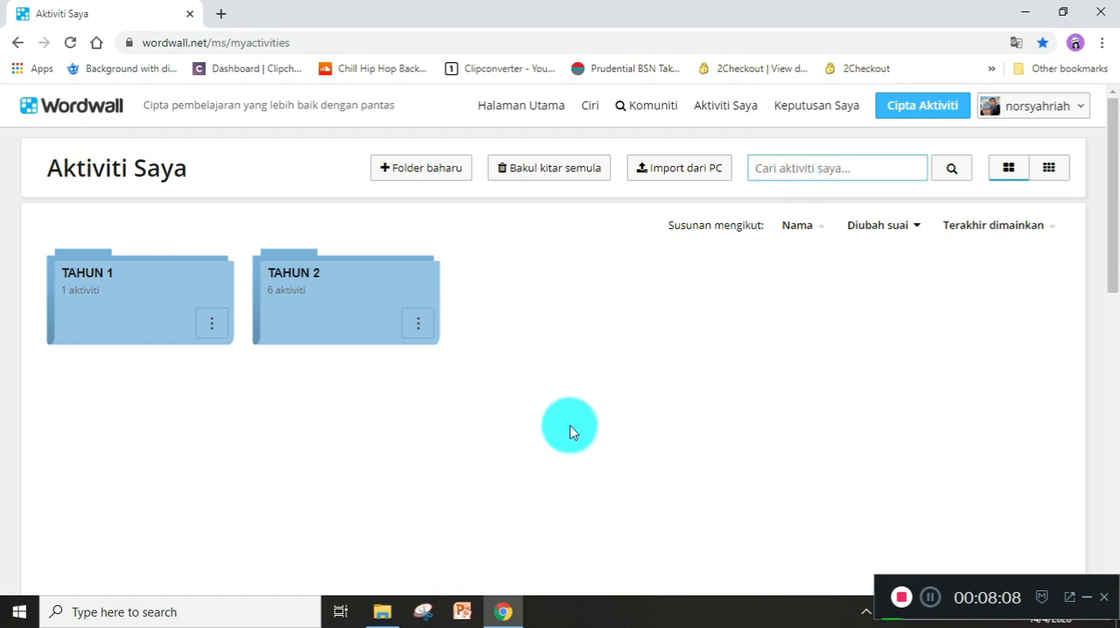
click(1008, 174)
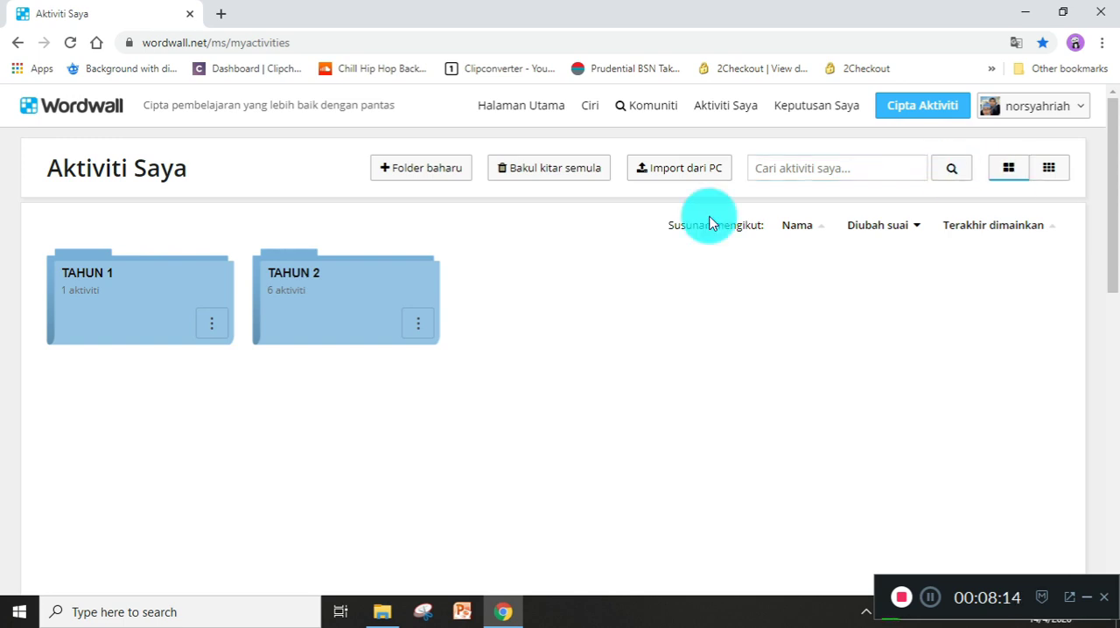
click(1053, 172)
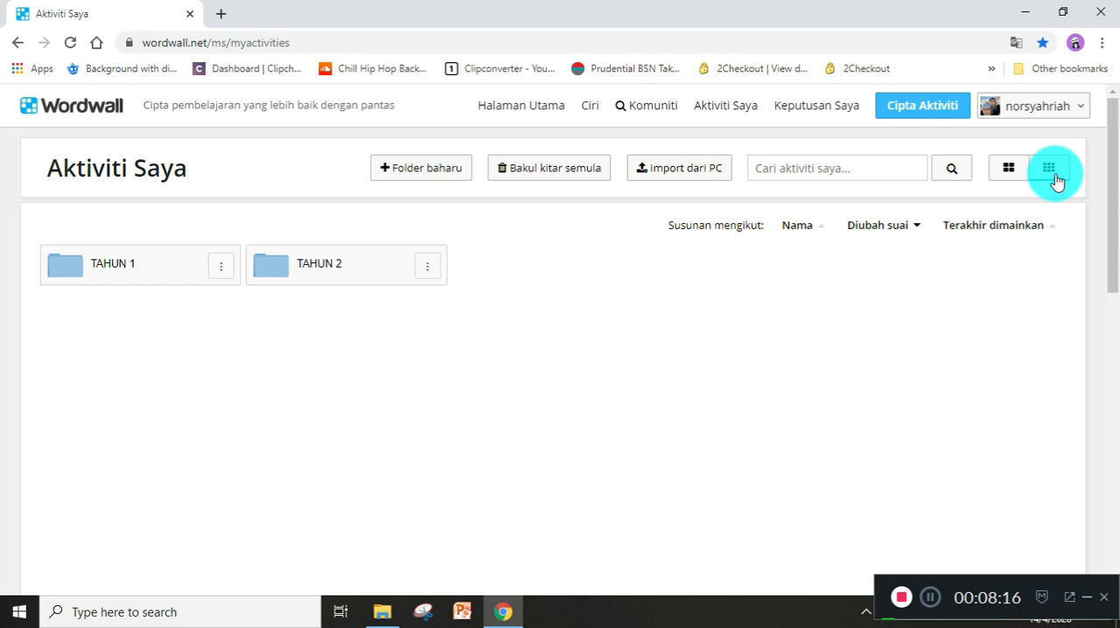
Switch the folder display on the Aktiviti Saya page between large and small icons, ending with large icons.
click(1010, 178)
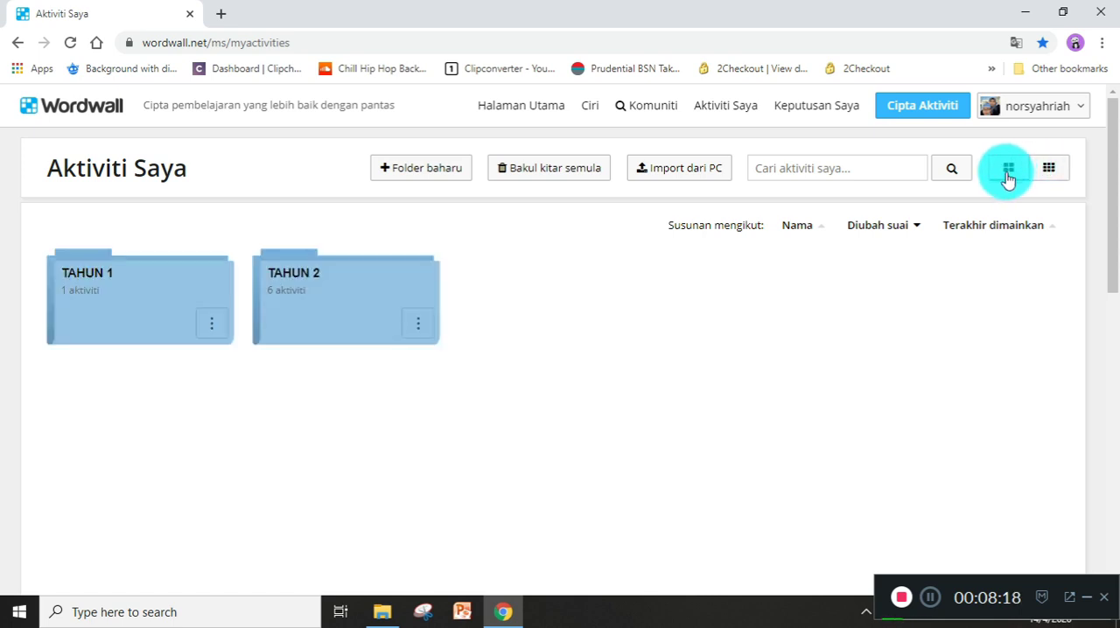
click(1054, 175)
click(1005, 177)
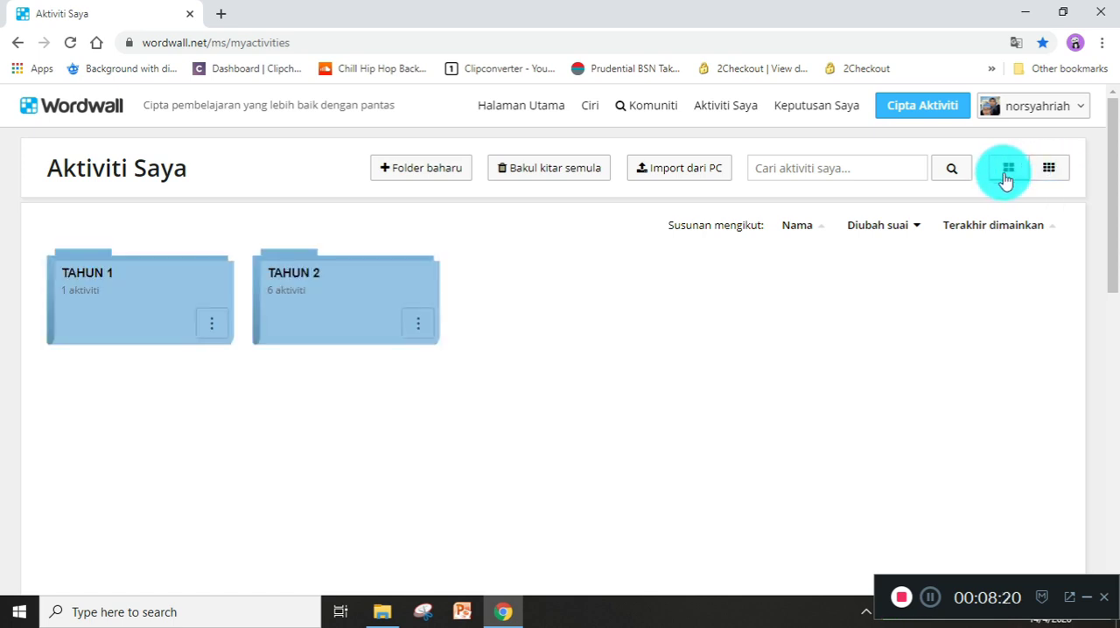
Search the activities on the Aktiviti Saya page for JAWI.
click(826, 169)
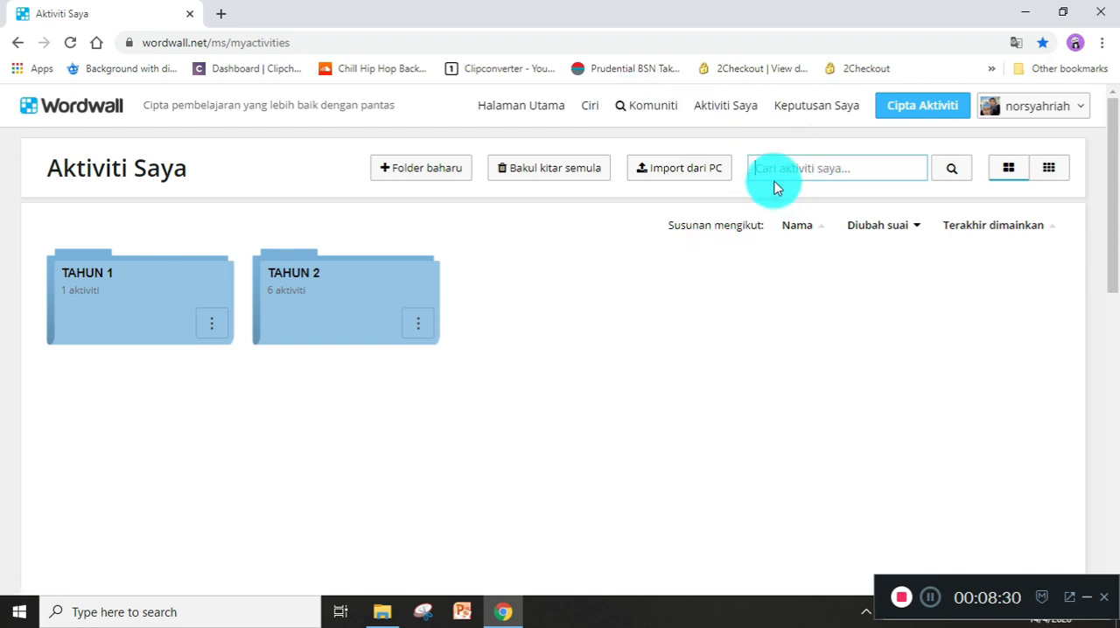
text(JAWI)
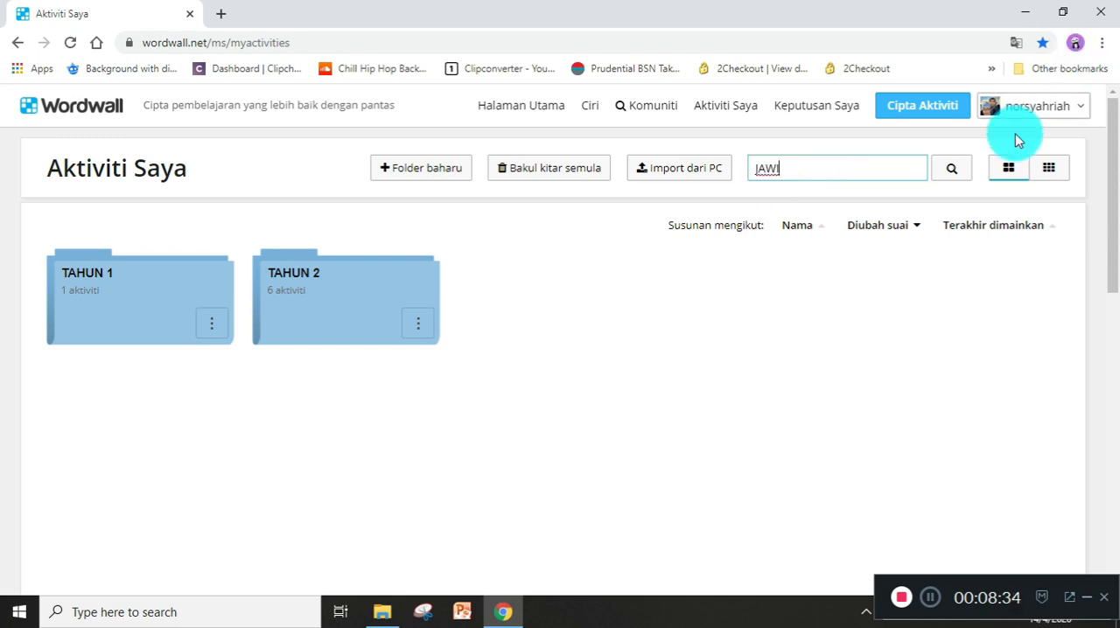
click(941, 168)
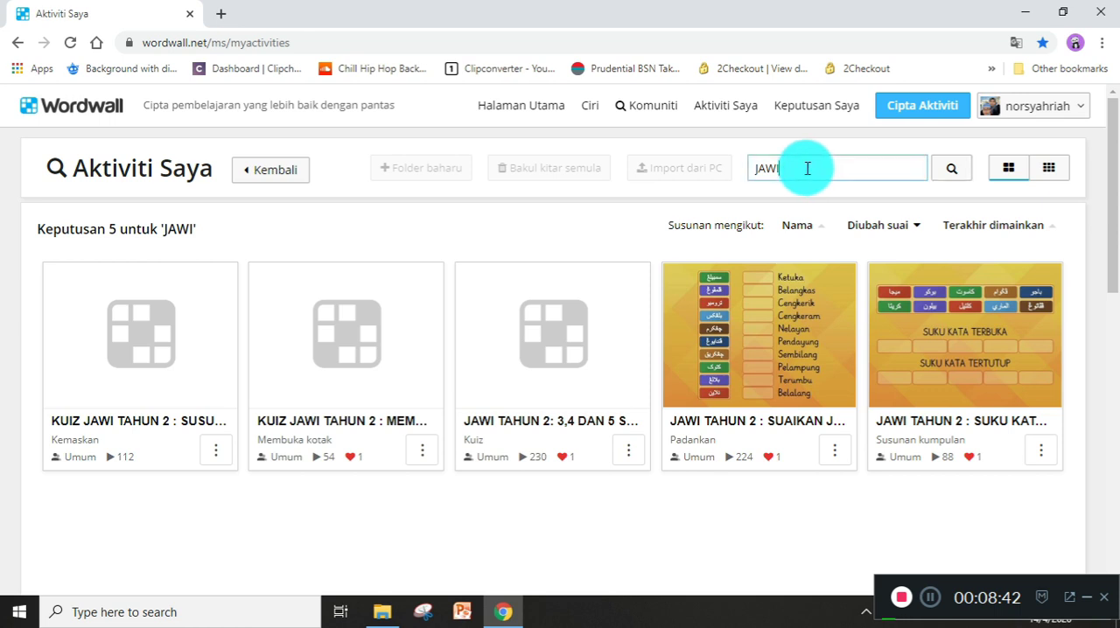
Replace the search term with AKIDAH and search the activities again.
drag(805, 169, 743, 175)
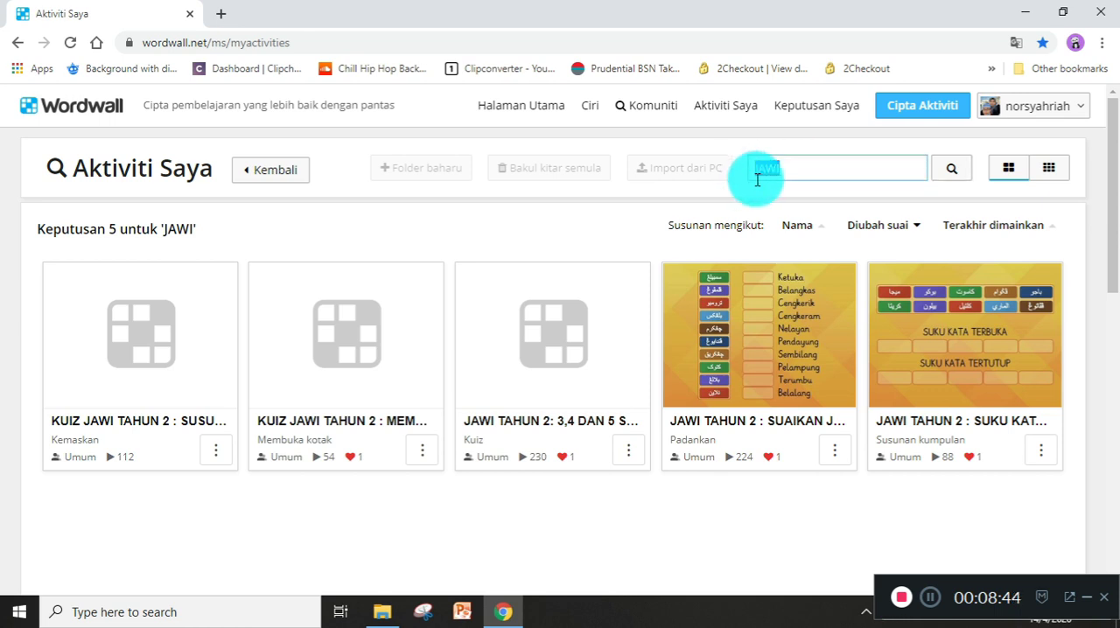
key(BackSpace)
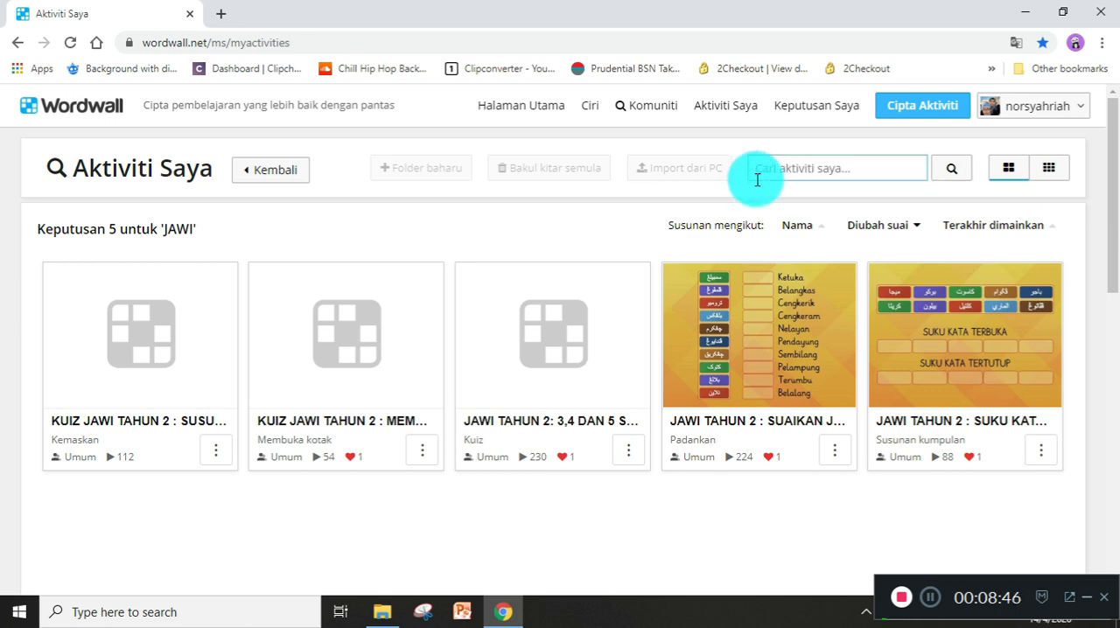
text(AKIDAH)
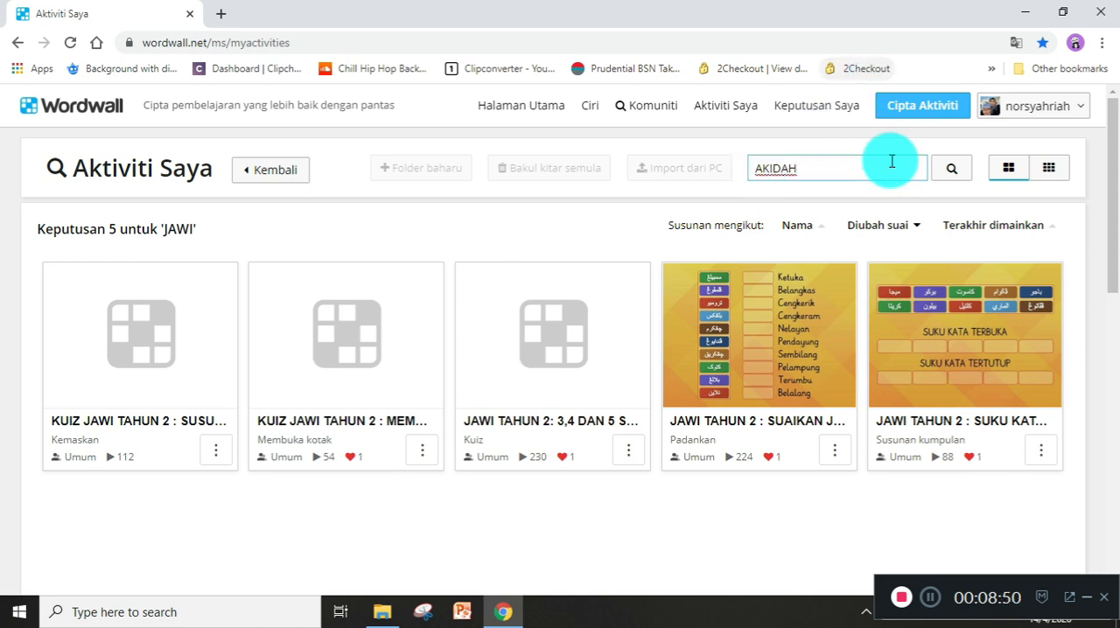
click(948, 171)
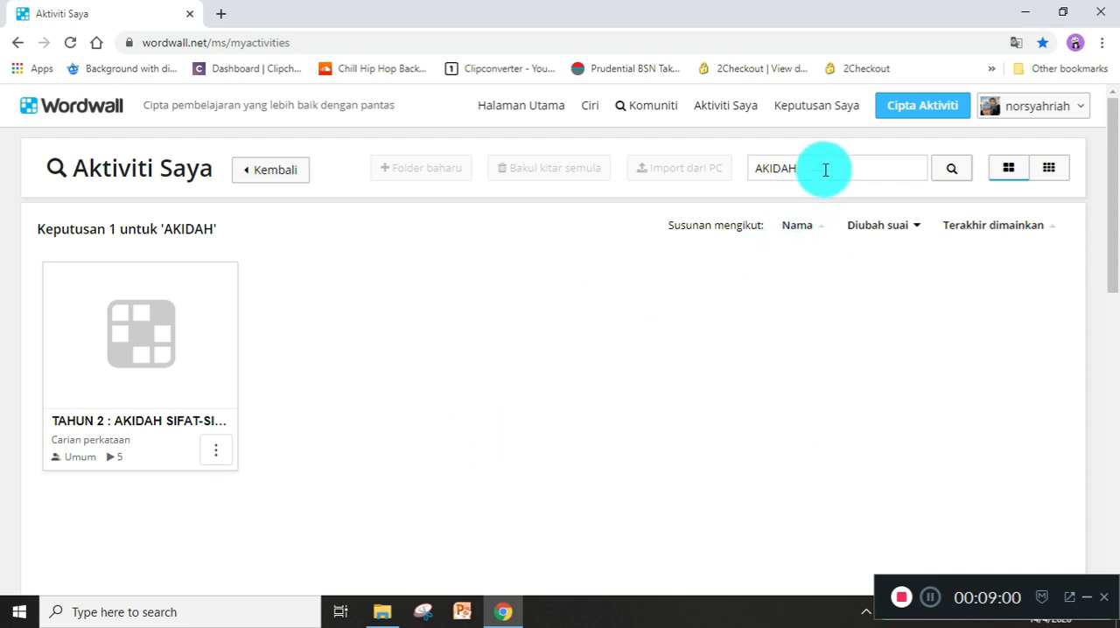
Start creating a new activity, look through the interactive templates and choose the Kuiz template.
click(913, 105)
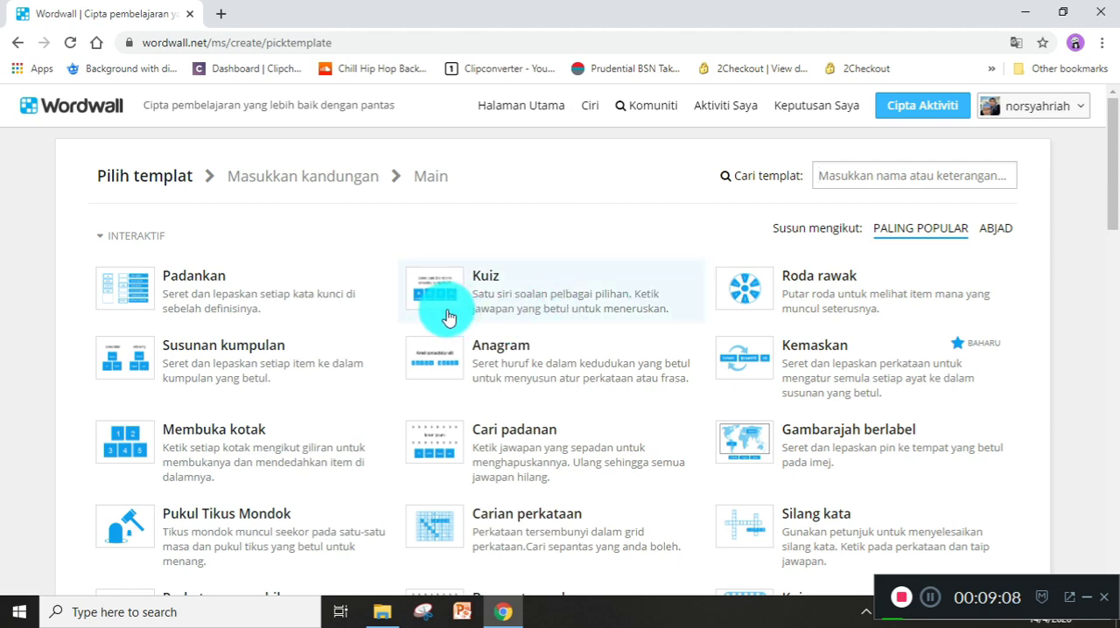
scroll(683, 394, down, 9)
scroll(686, 395, up, 1)
scroll(684, 394, up, 8)
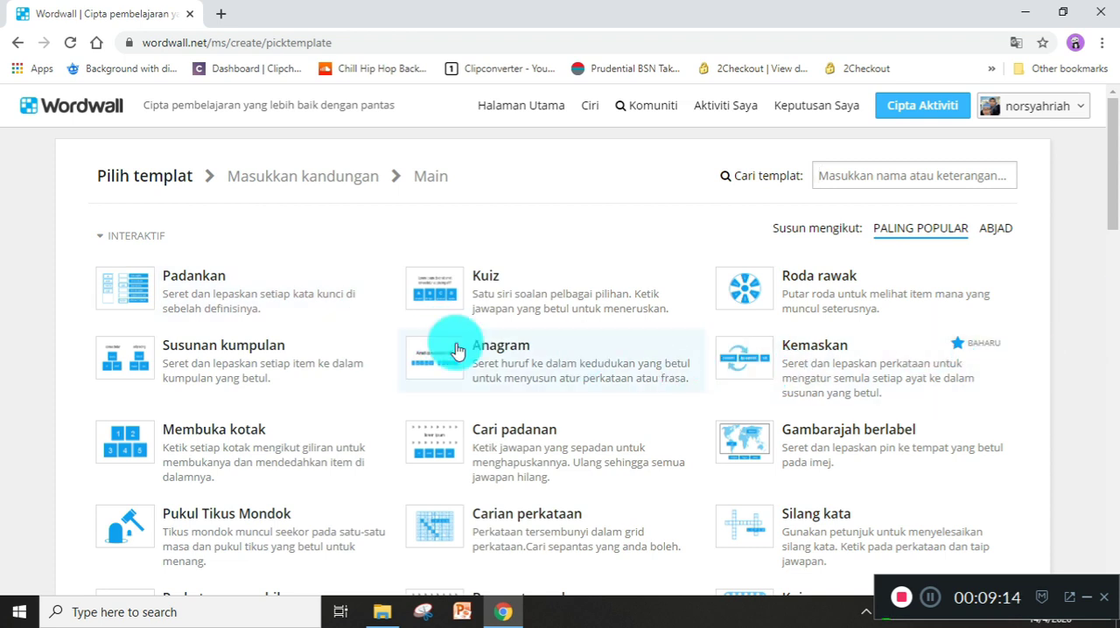
scroll(456, 350, down, 1)
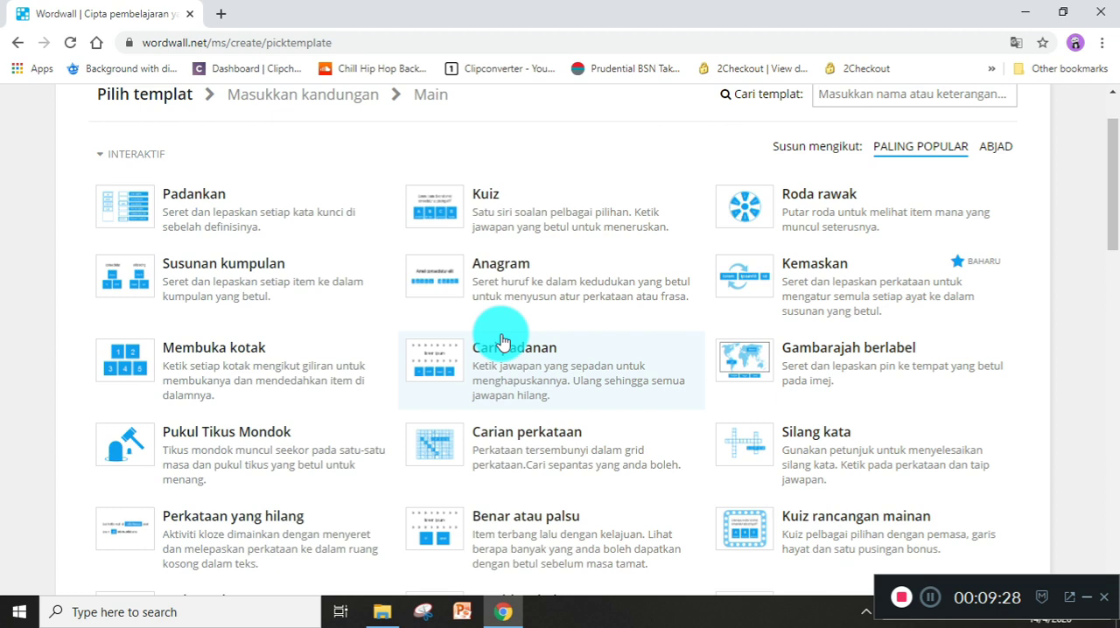
scroll(613, 251, up, 1)
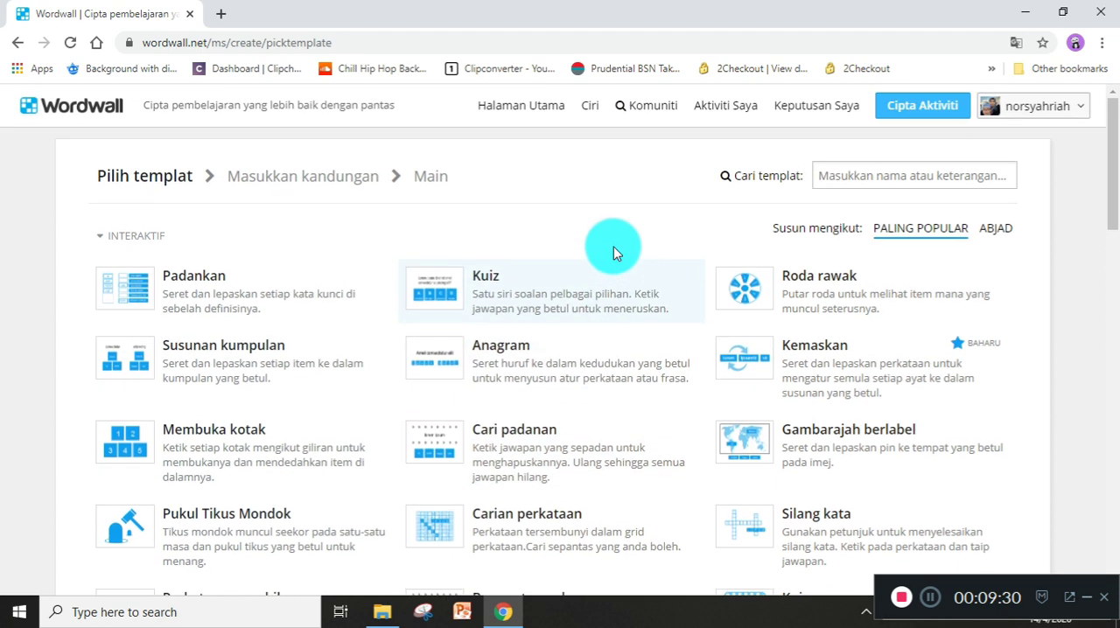
click(947, 172)
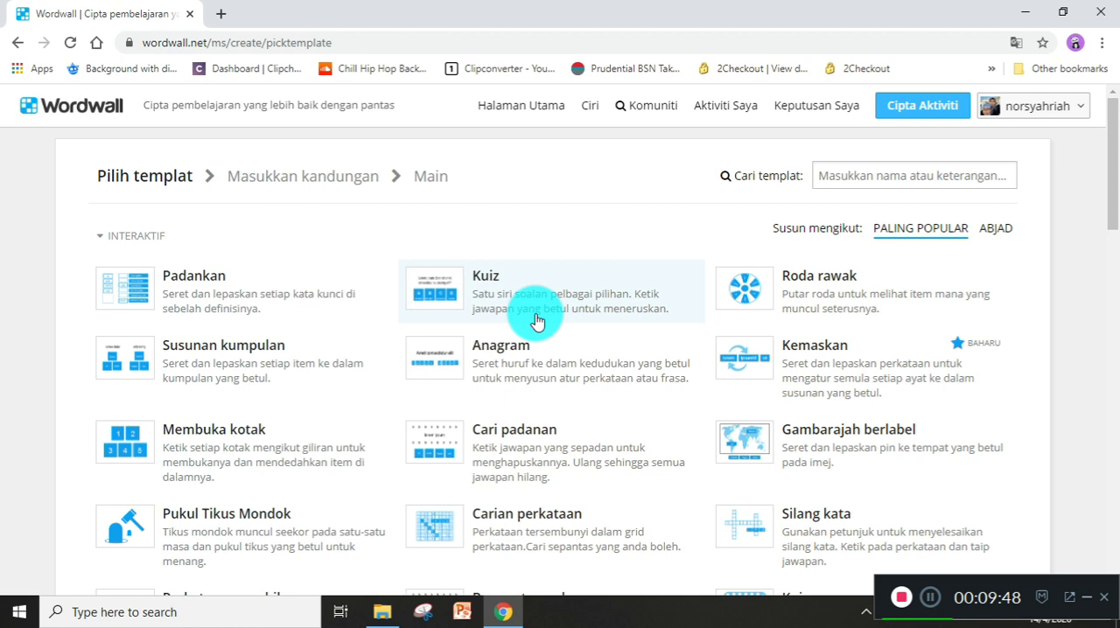
click(477, 306)
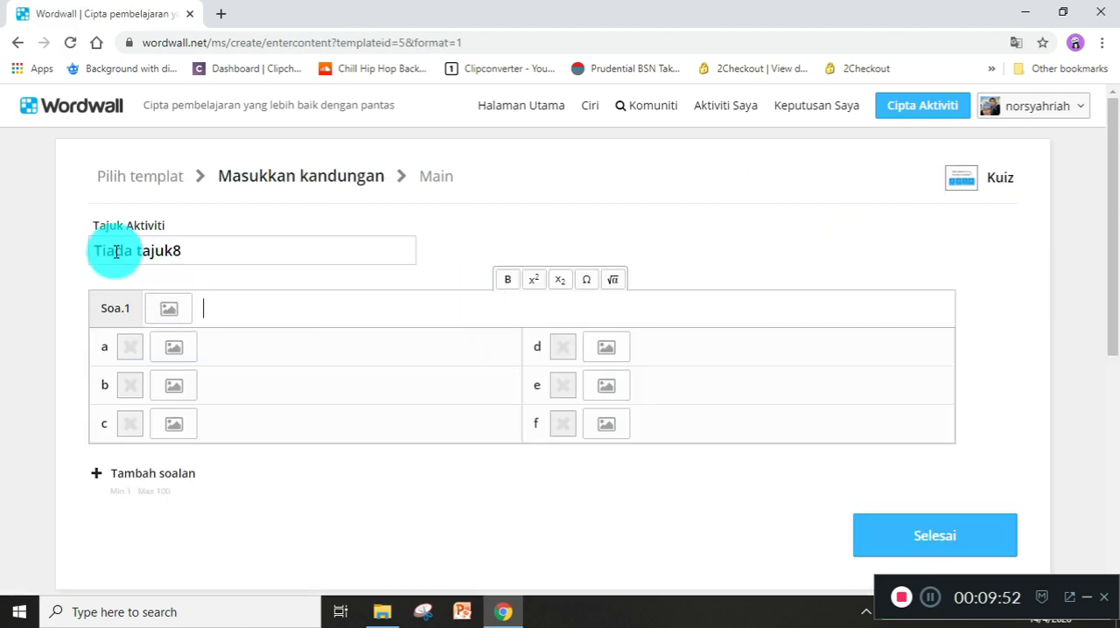
Replace the default activity title of the quiz with ISTINJAK.
drag(195, 253, 103, 248)
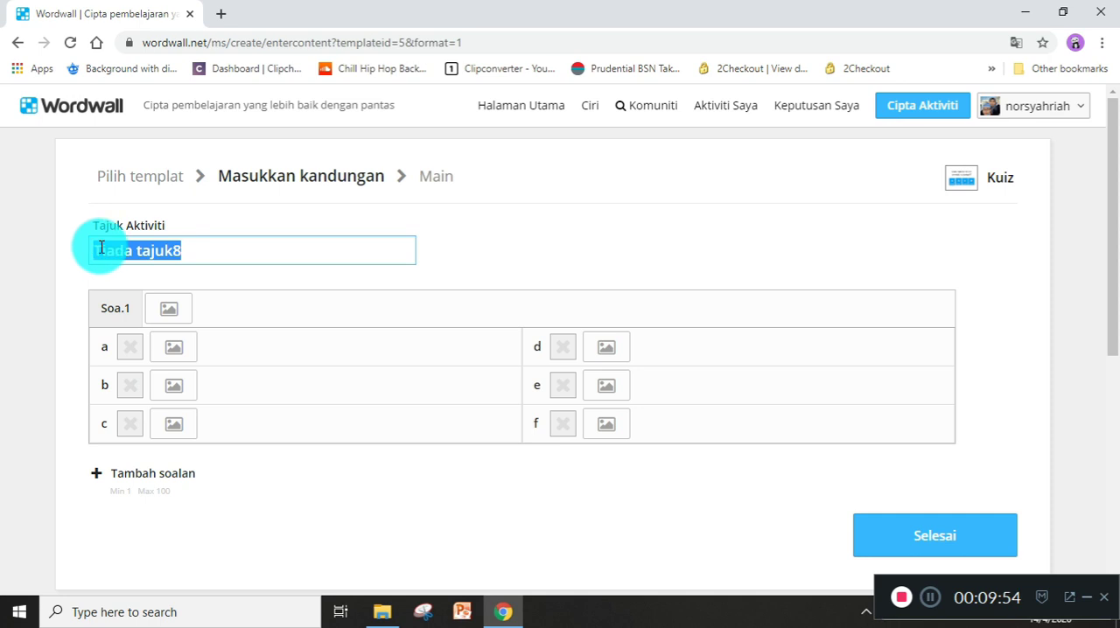
key(BackSpace)
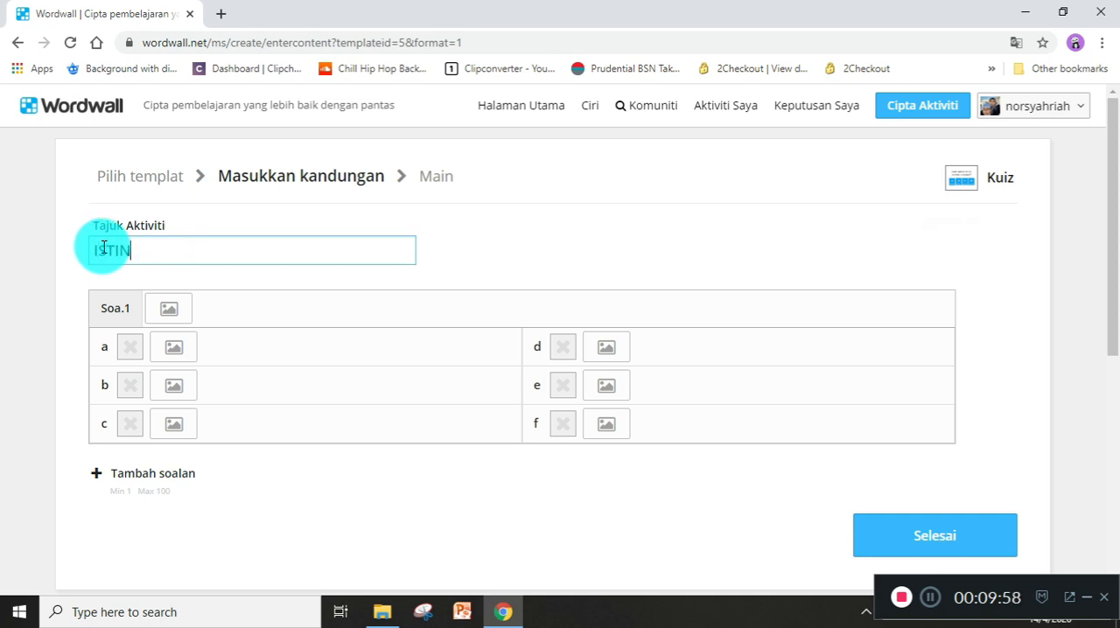
text(ISTINJAK)
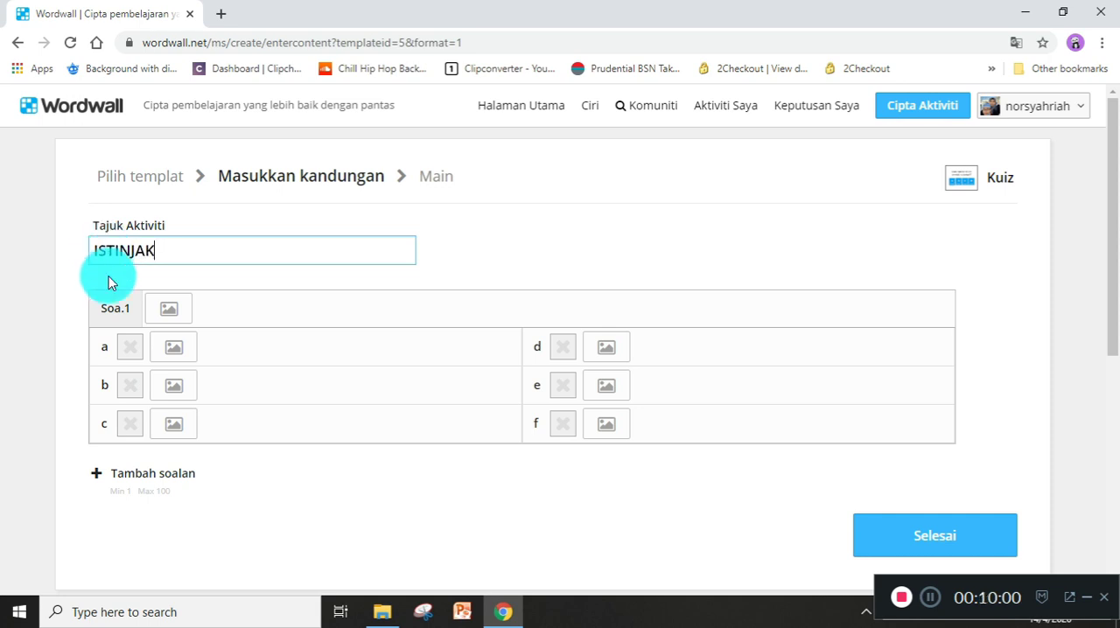
View the image search for question 1 without adding an image, and enter PILIH ALAT-ALAT ISTINJAK as the question text.
click(167, 320)
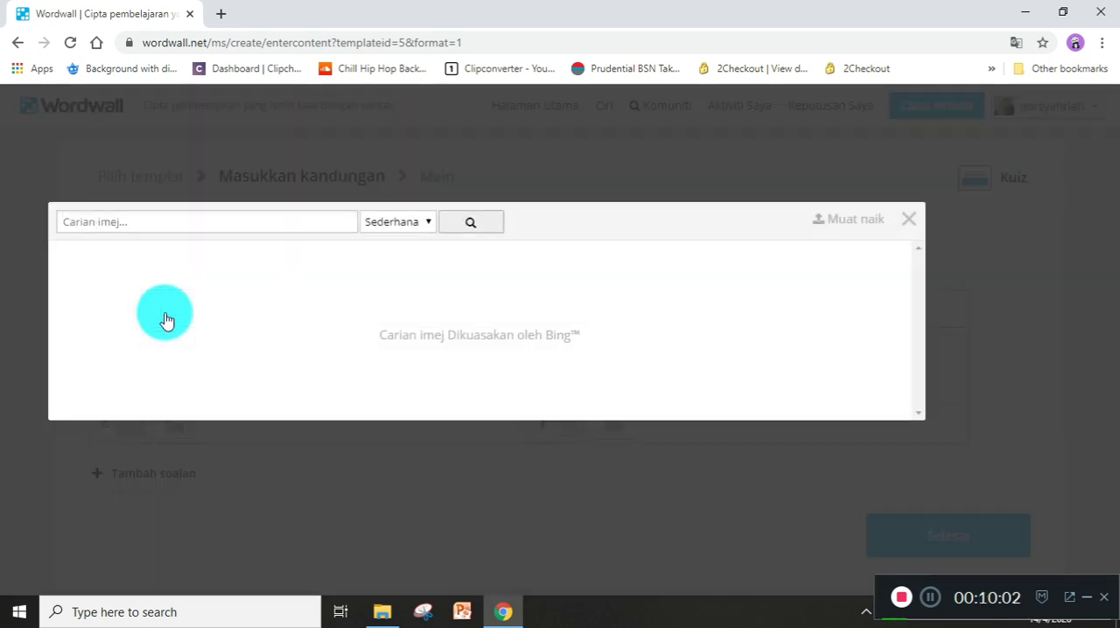
click(908, 220)
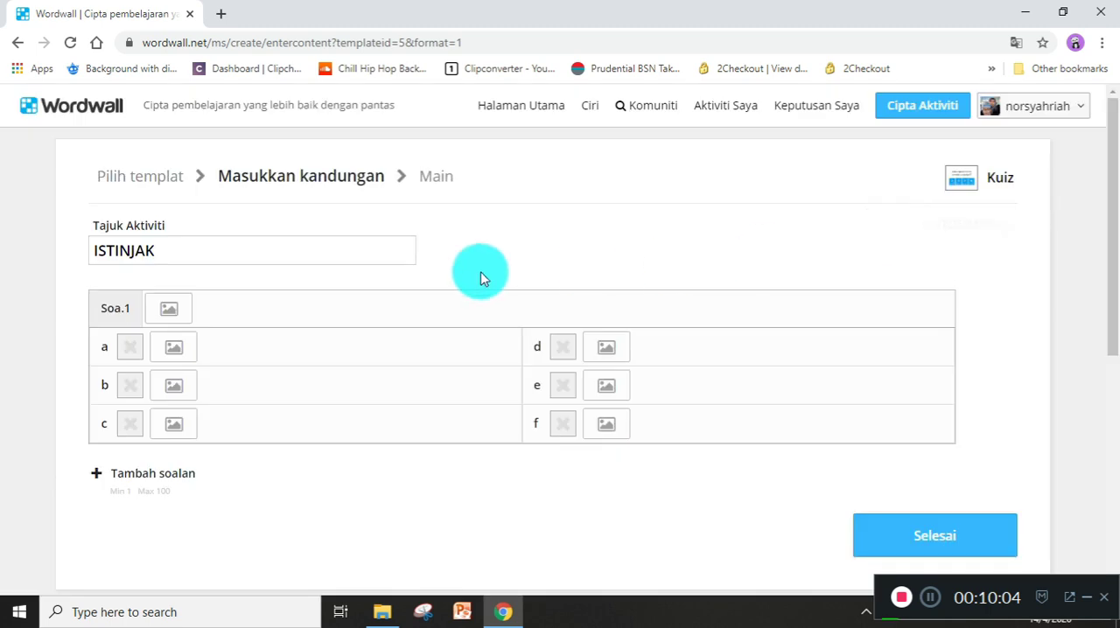
click(221, 309)
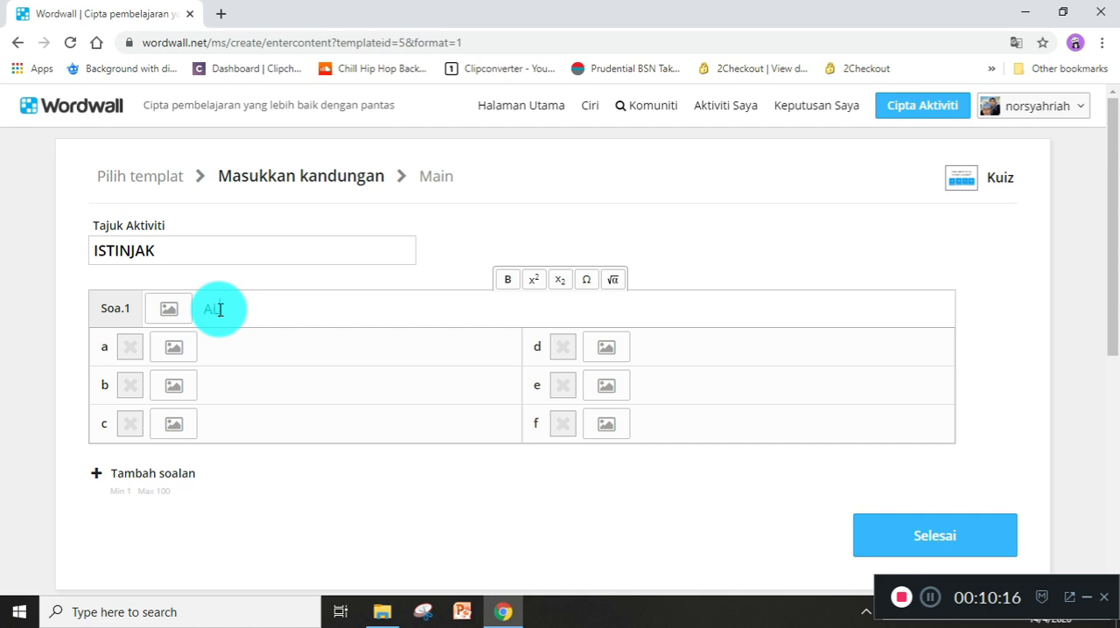
text(ALAT ISTINJAK)
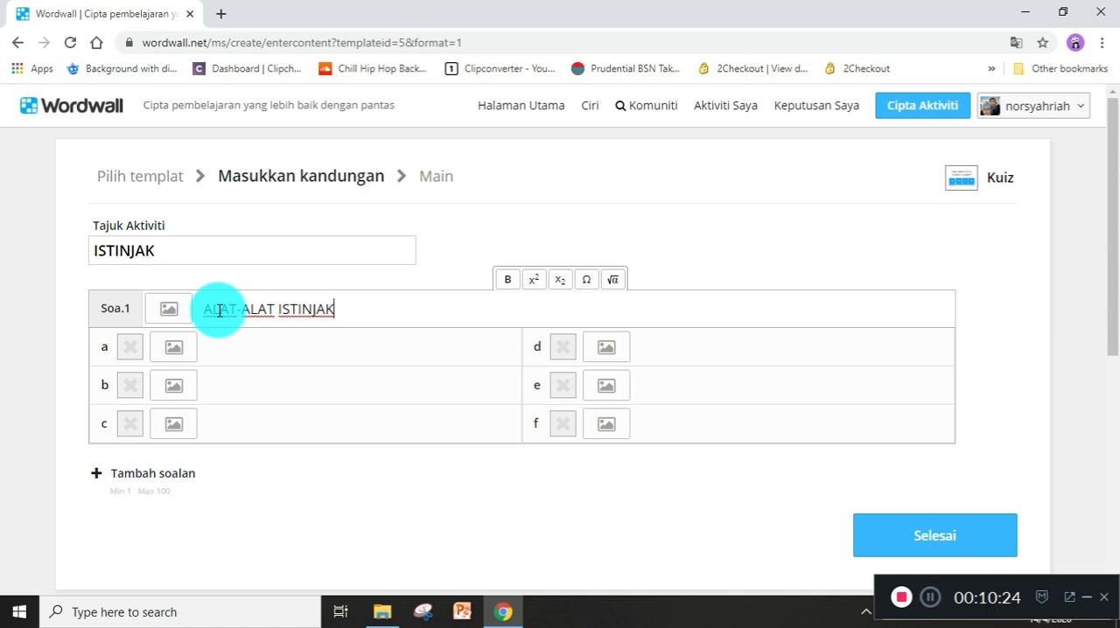
text(PILI)
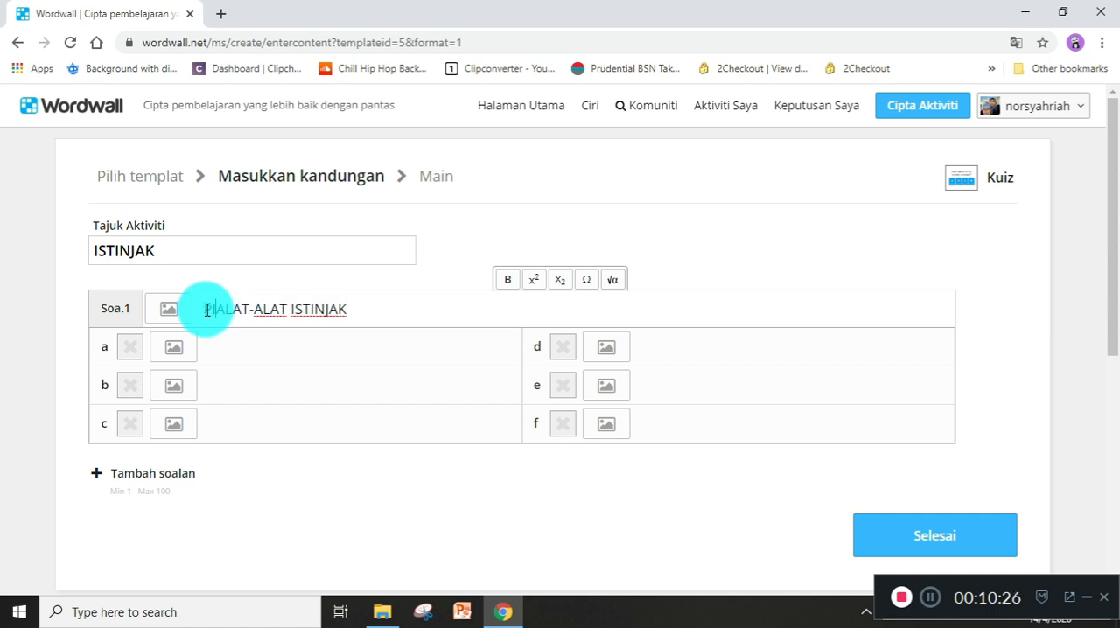
text(H)
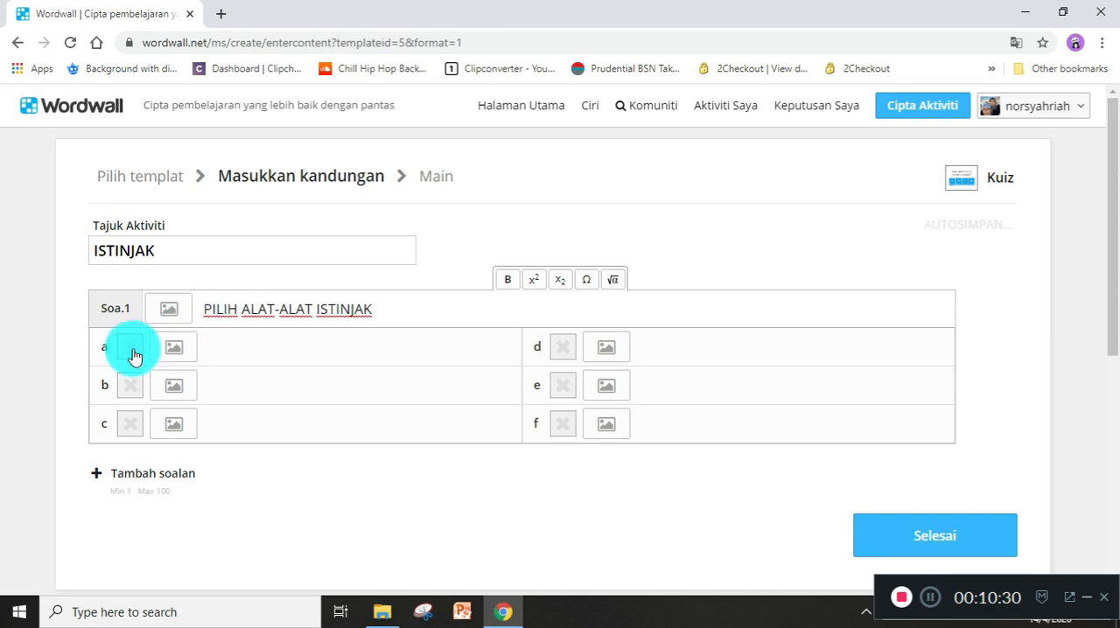
Enter BATU as answer a of question 1 and add the 448 × 336 picture of rounded grey stones to it.
click(211, 347)
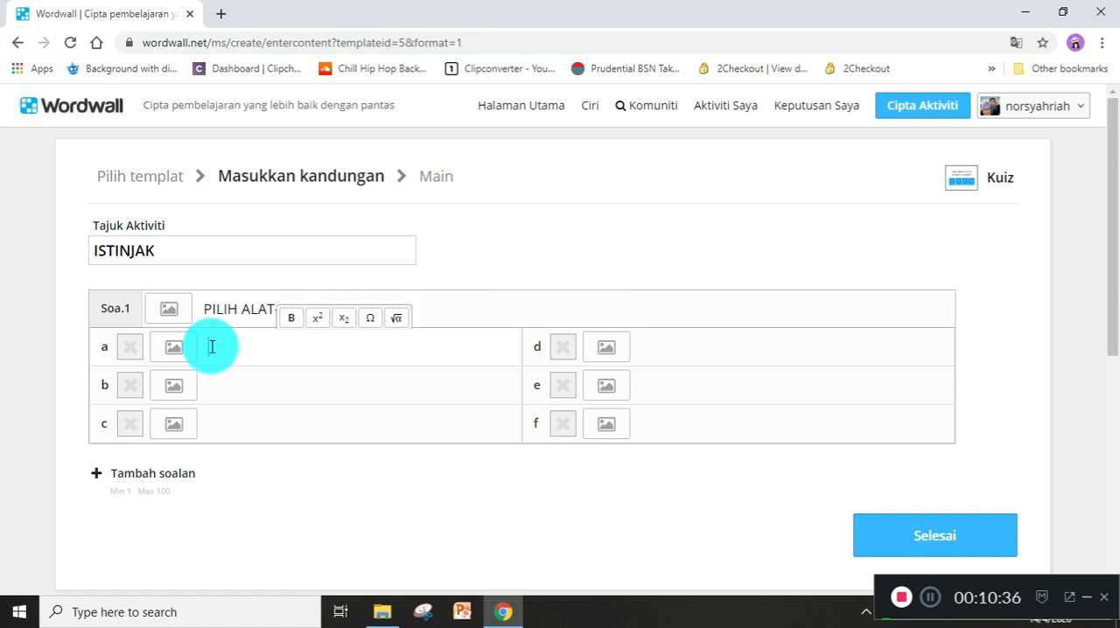
text(BATU)
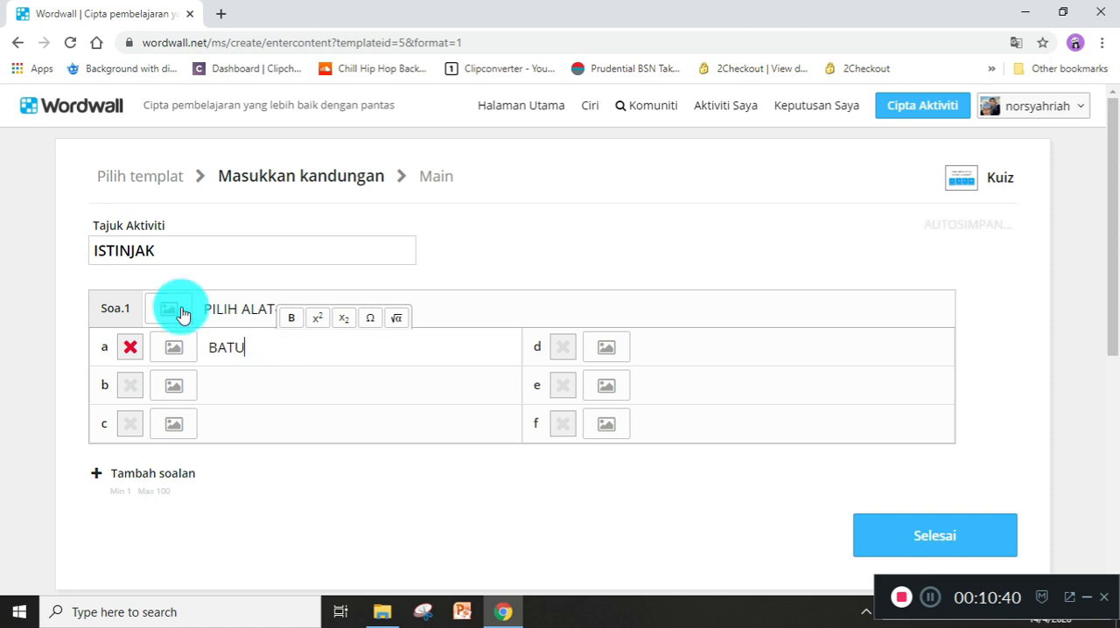
click(172, 359)
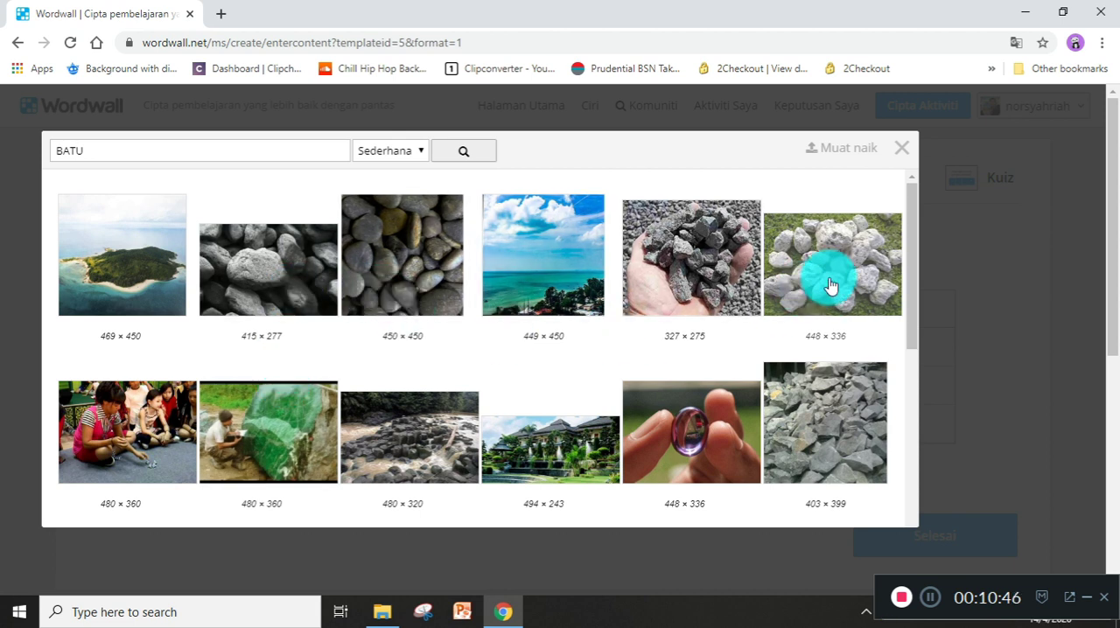
scroll(677, 389, down, 3)
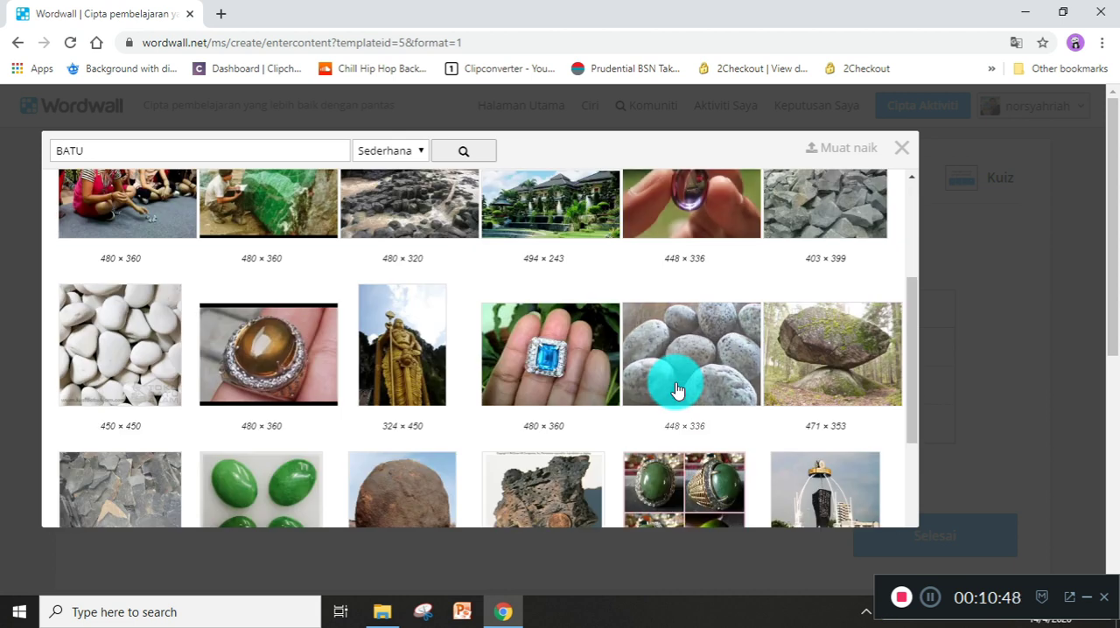
click(691, 354)
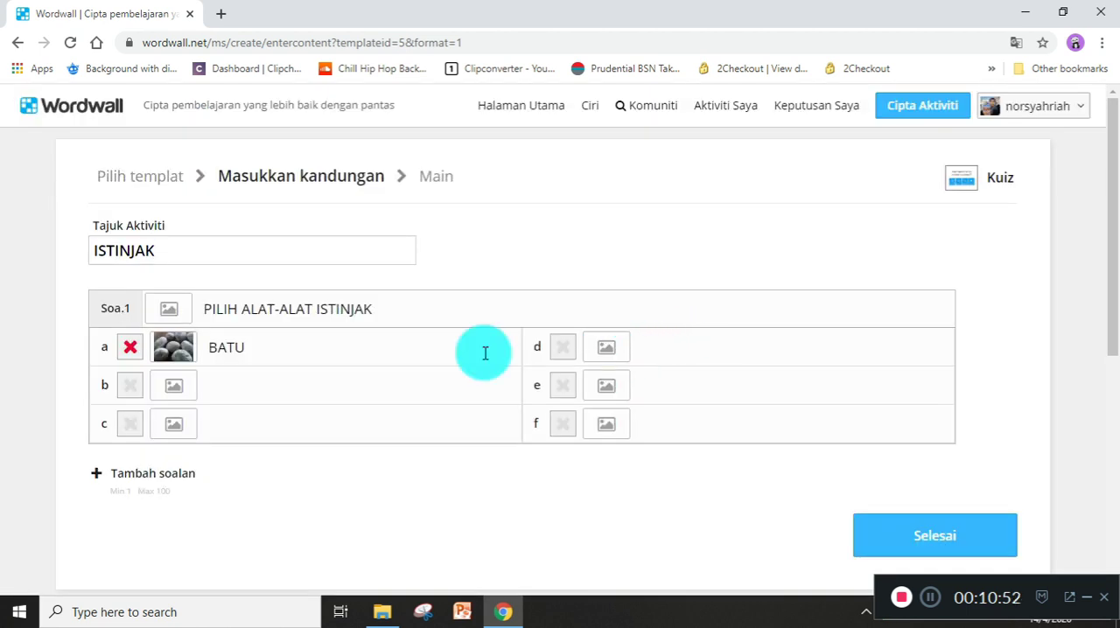
Enter KULIT KAYU as answer b and add the picture of reddish-brown bark pieces from the image search.
click(215, 383)
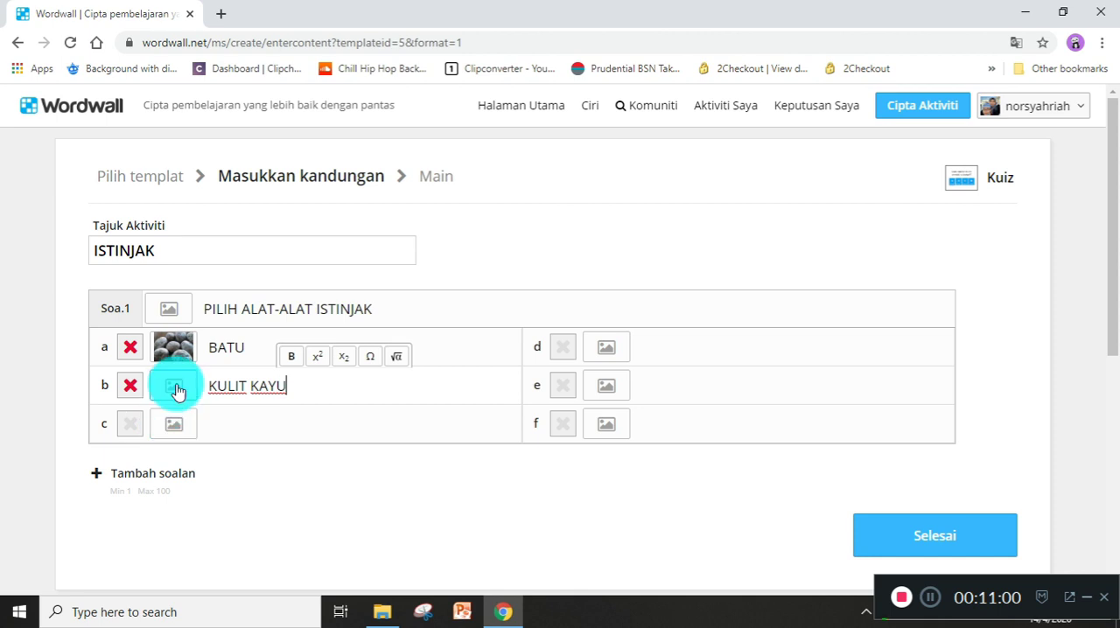
click(175, 386)
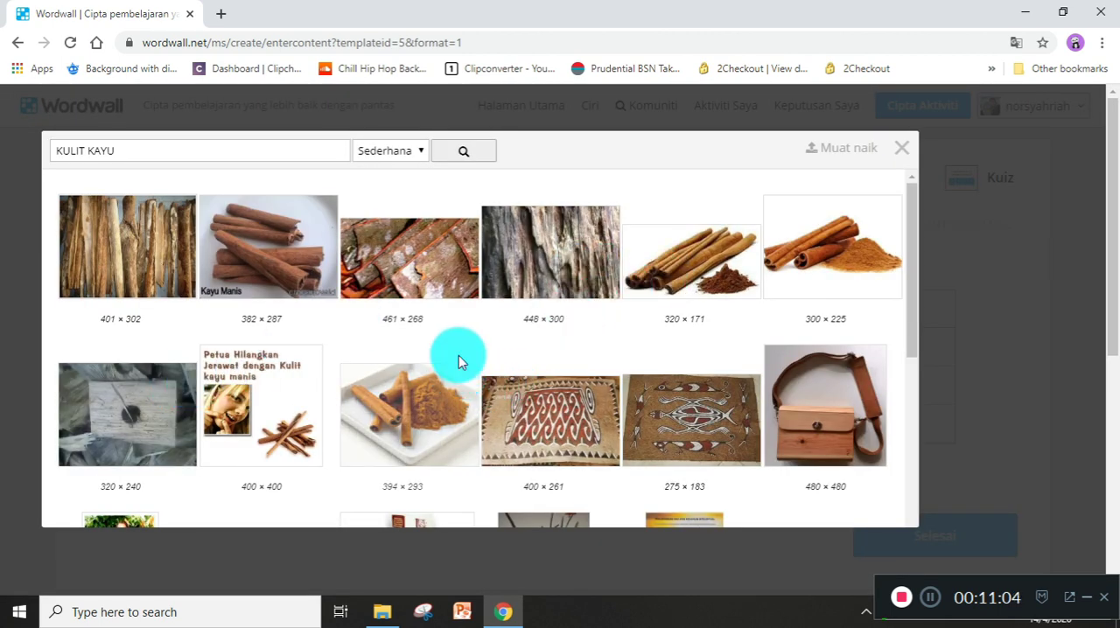
click(421, 282)
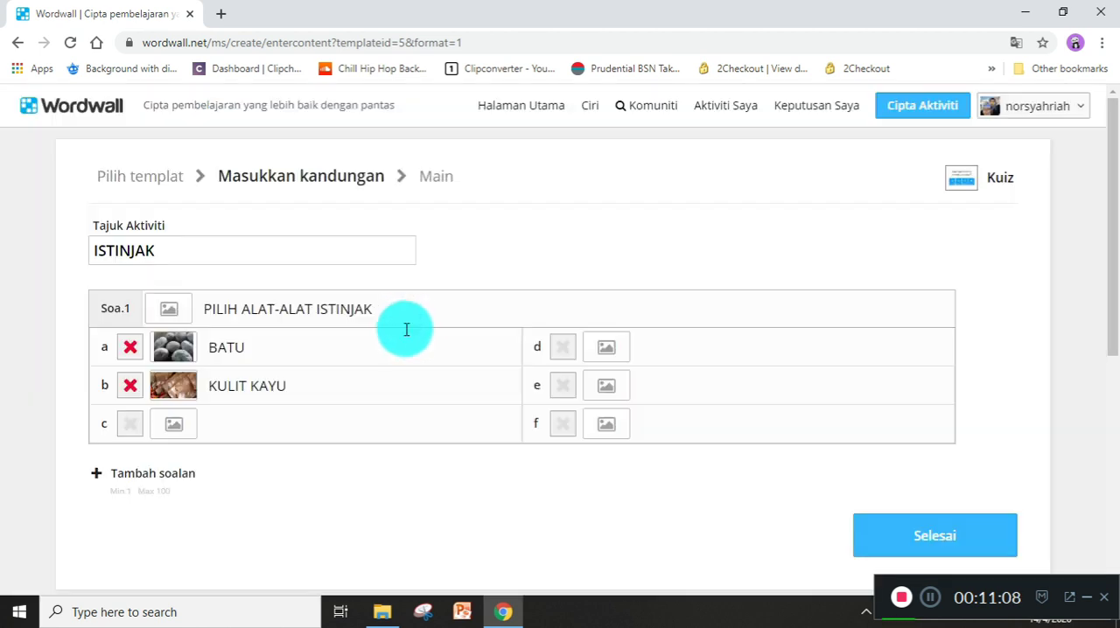
Enter KACA as answer c of question 1 and add the 285 × 216 picture of stacked glass sheets to it.
click(174, 423)
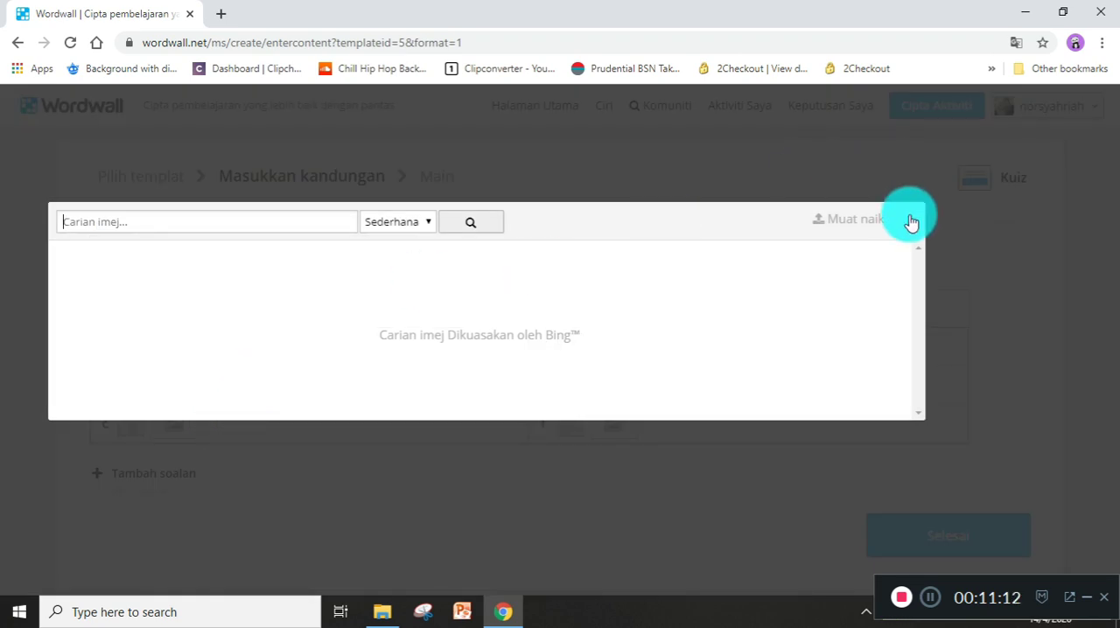
click(909, 219)
click(227, 419)
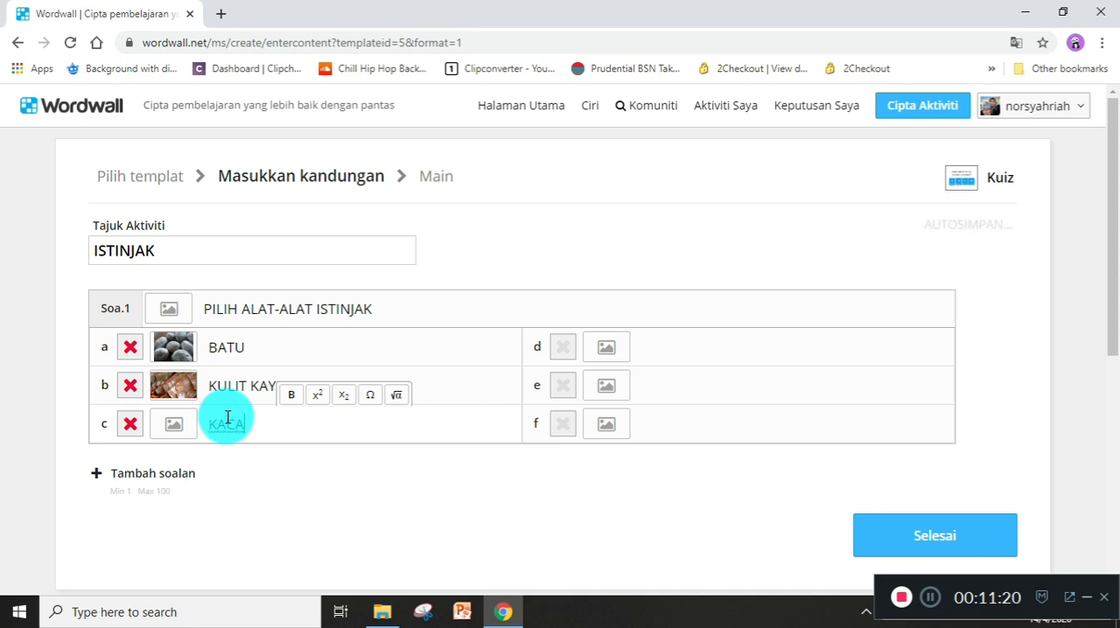
click(176, 426)
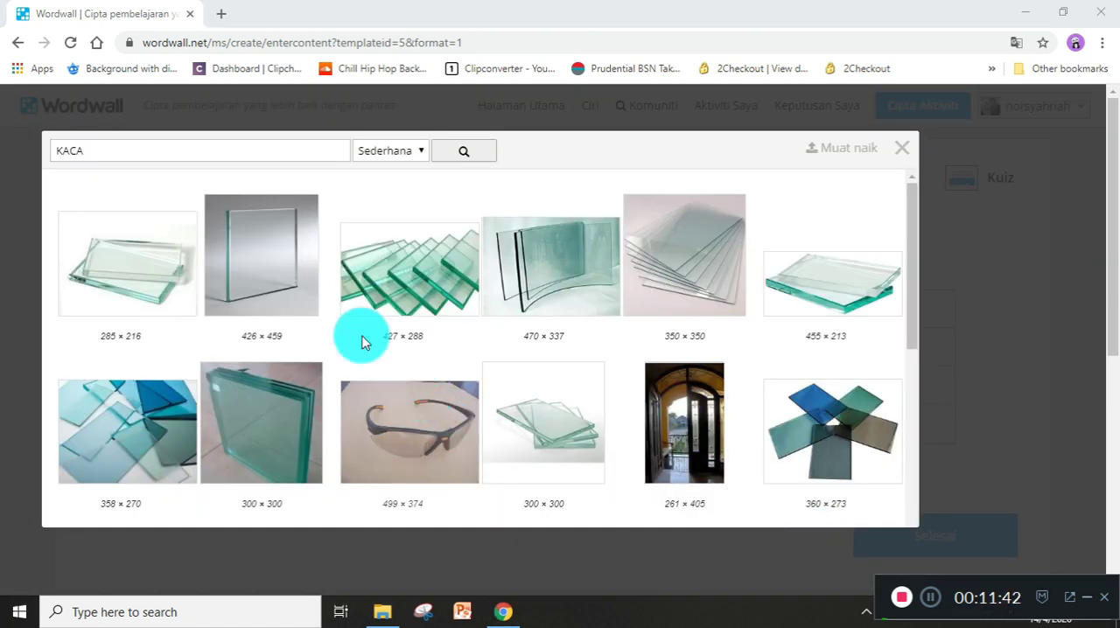
click(124, 276)
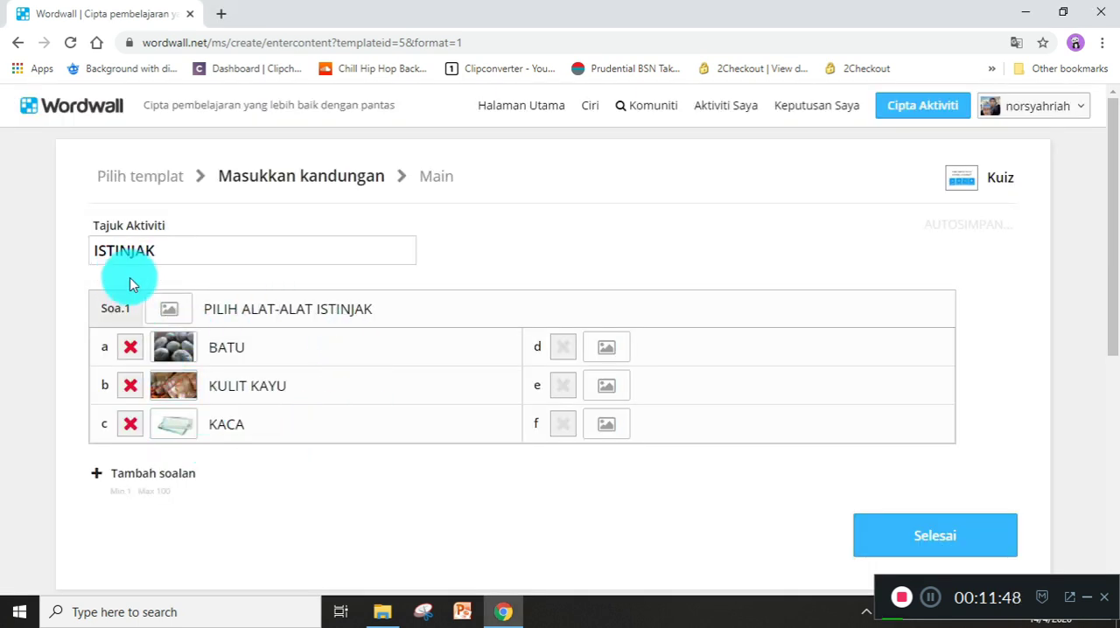
Change the question 1 text to PILIH 2 ALAT-ALAT ISTINJAK and mark only answer a, BATU, as correct.
click(243, 311)
text(T)
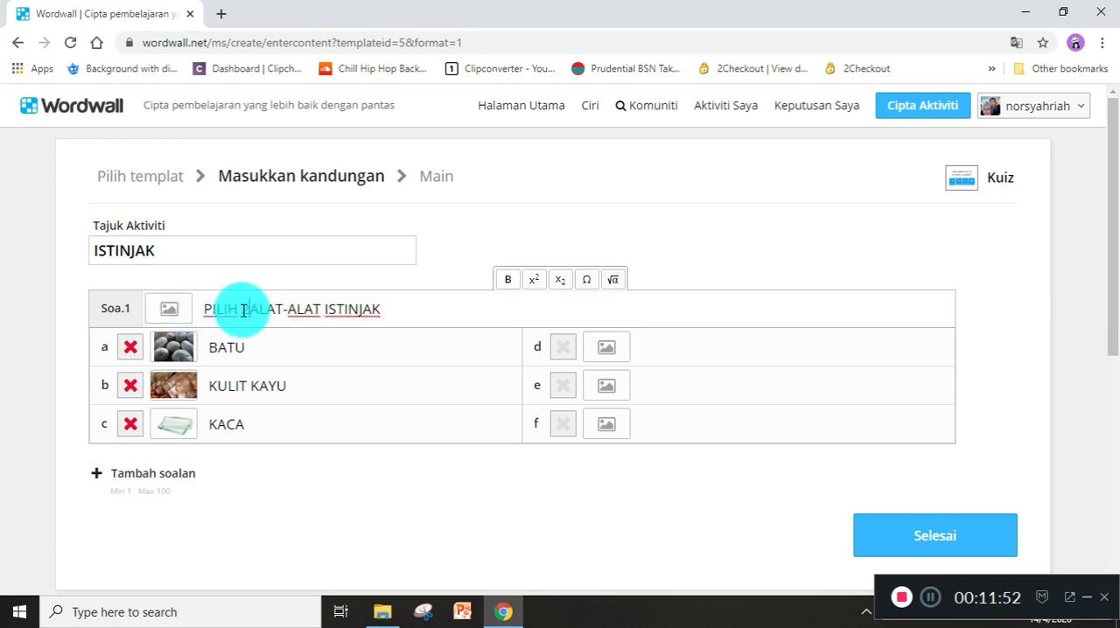
click(130, 347)
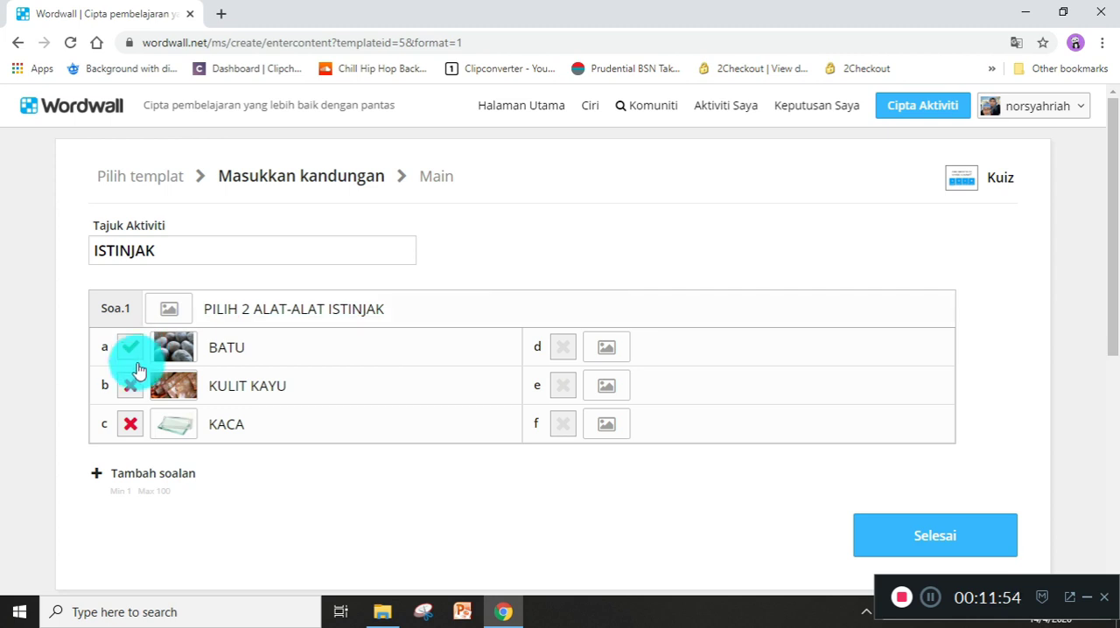
click(131, 386)
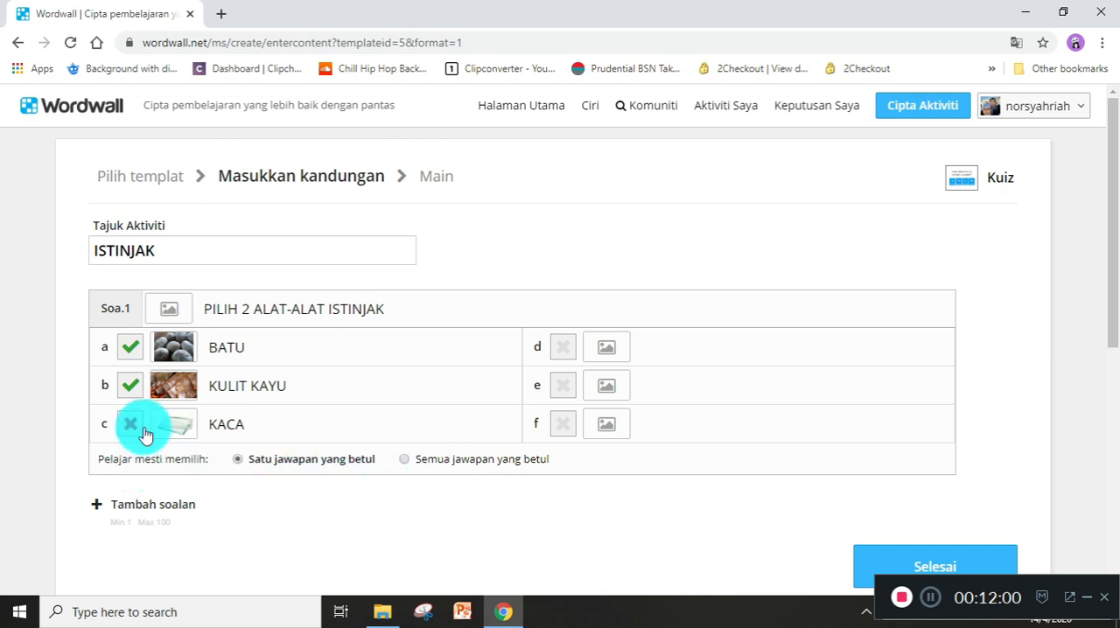
click(125, 389)
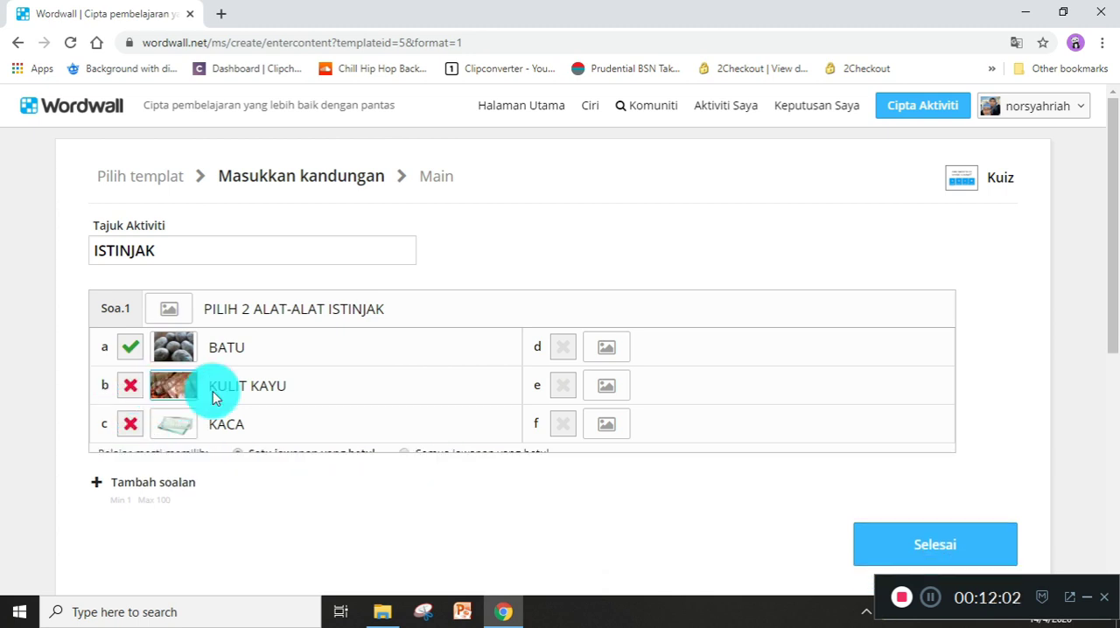
Replace answer b with GETAH and swap its bark picture for the 300 × 247 picture of dark rubber shoes.
drag(210, 390, 307, 389)
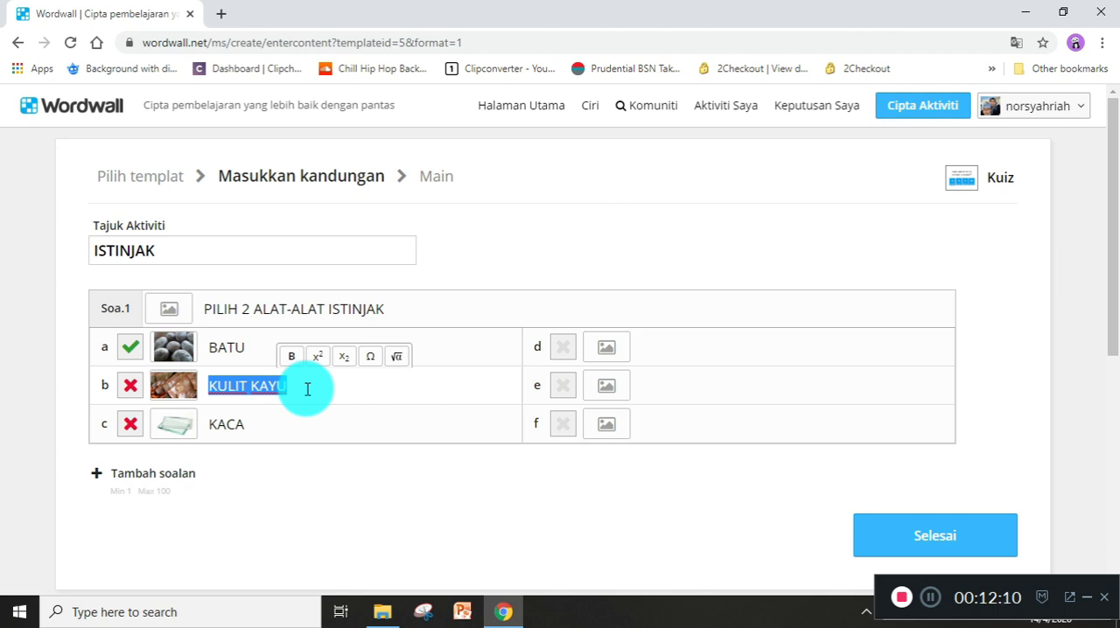
text(GETAH)
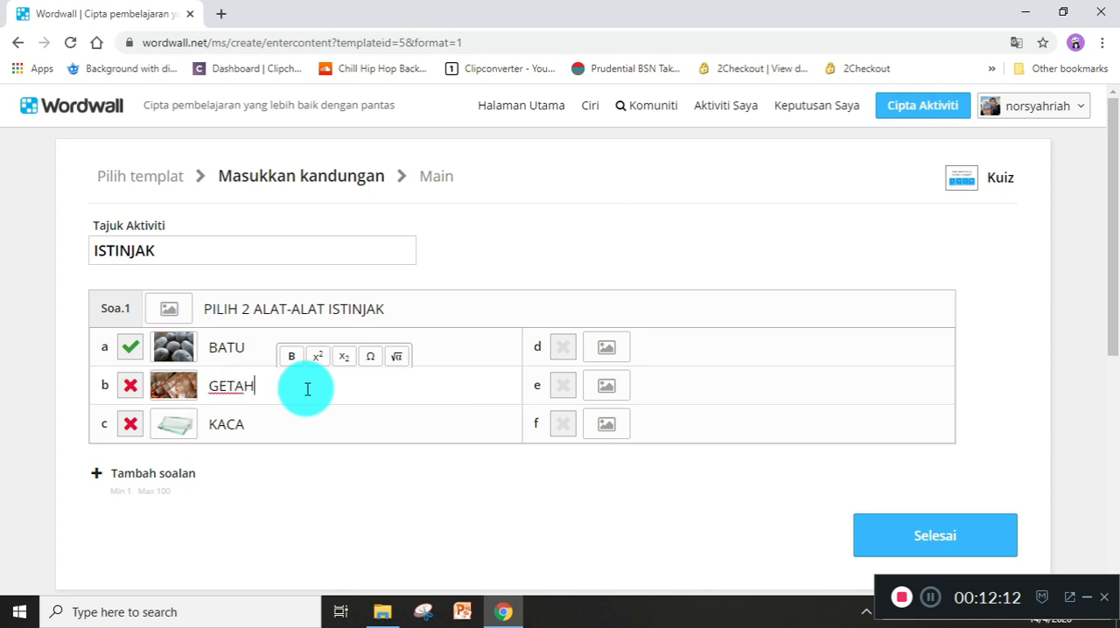
click(173, 387)
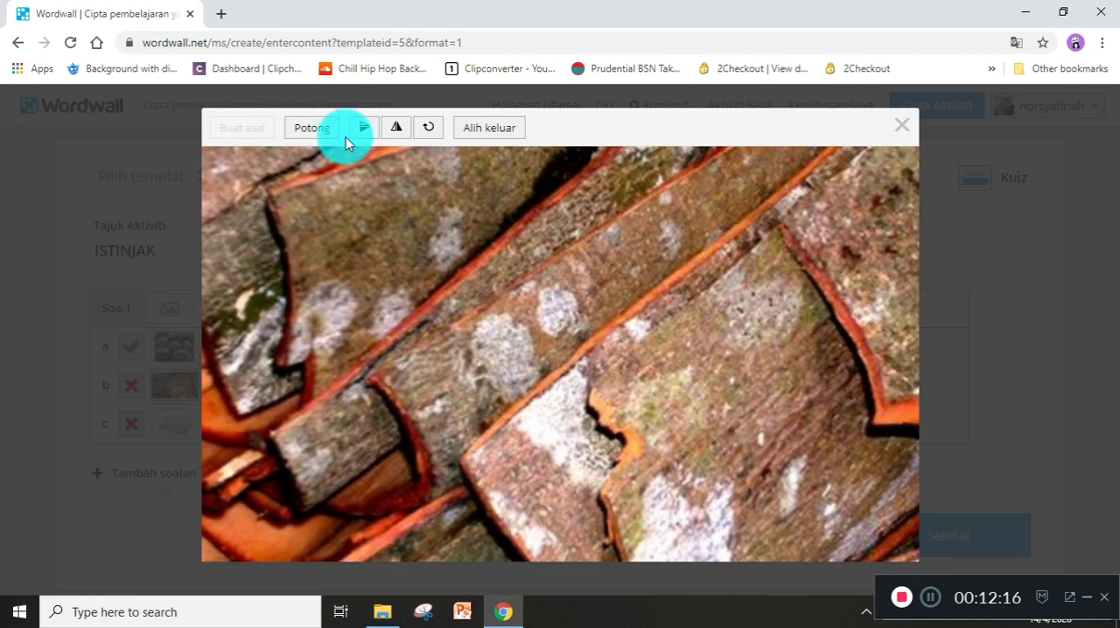
click(473, 131)
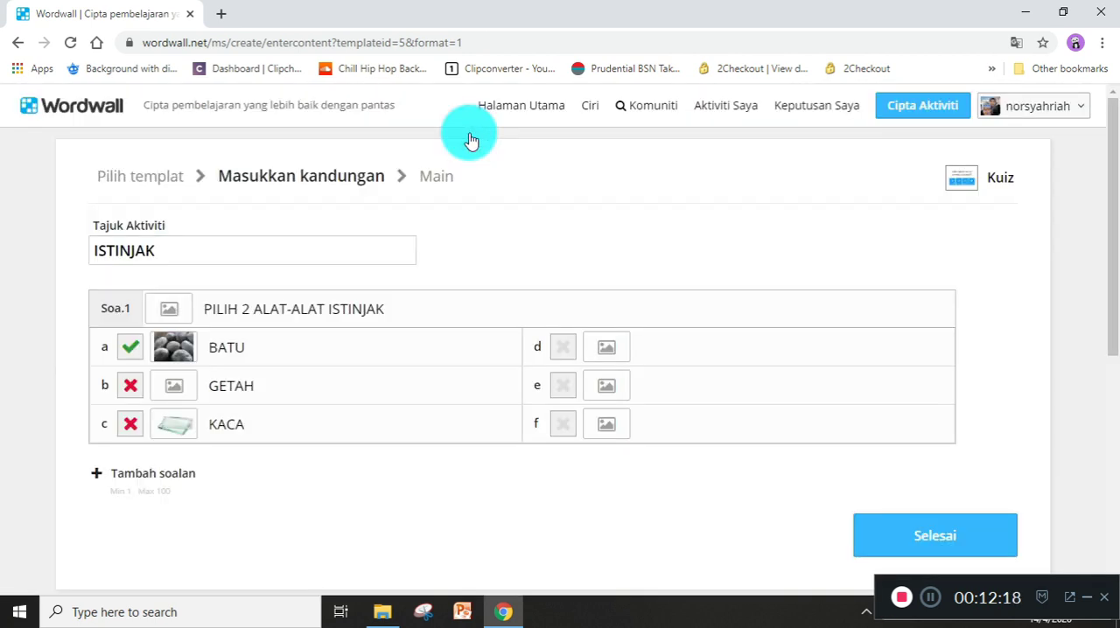
click(184, 394)
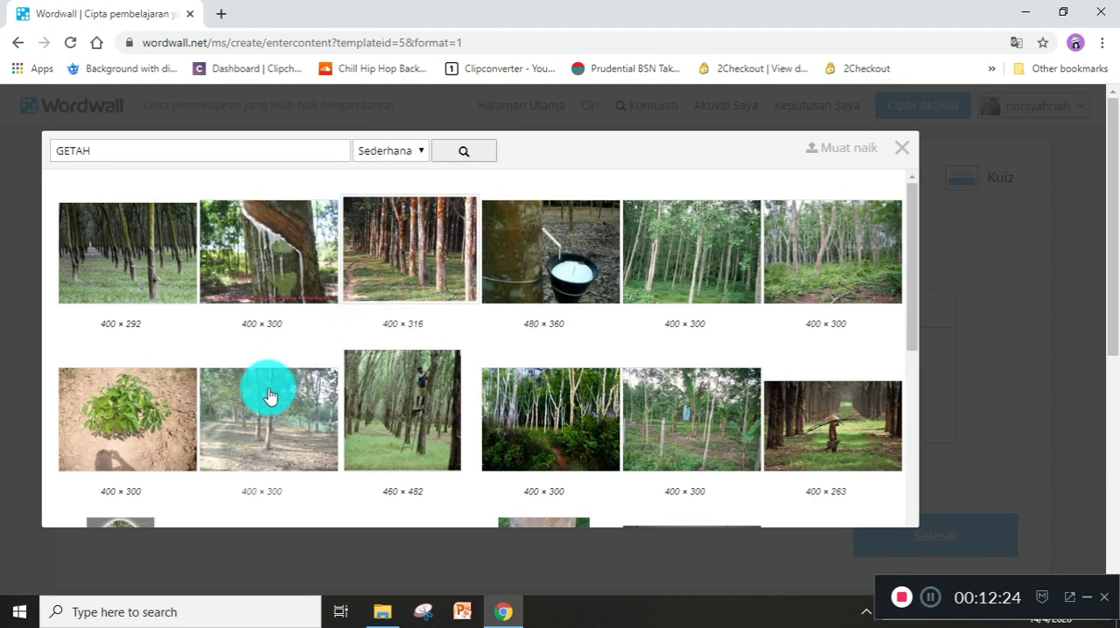
scroll(269, 397, down, 3)
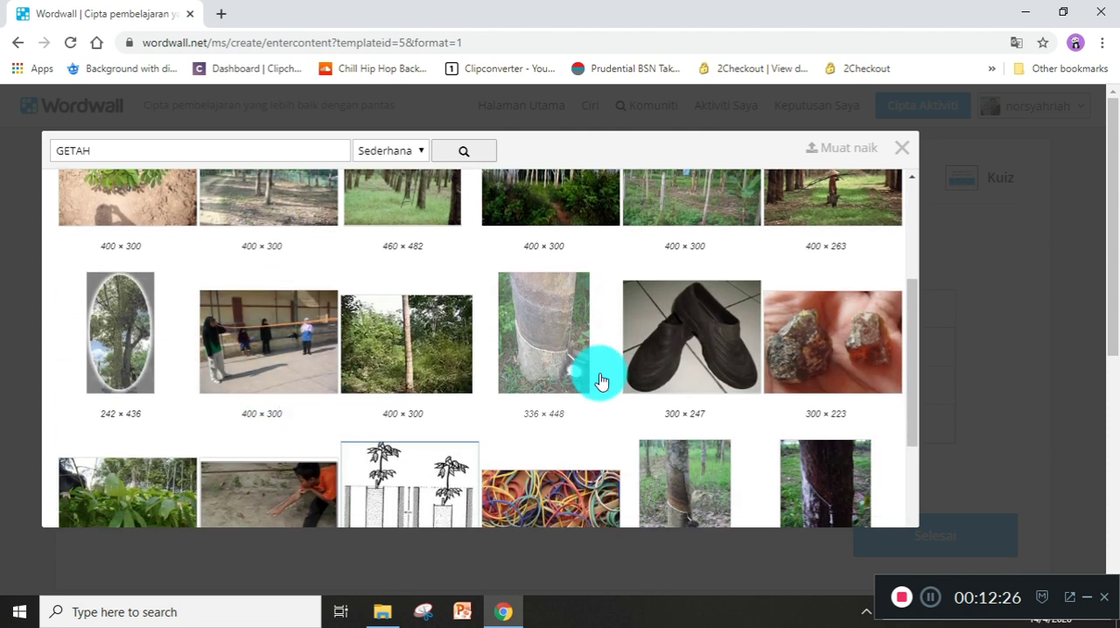
click(662, 374)
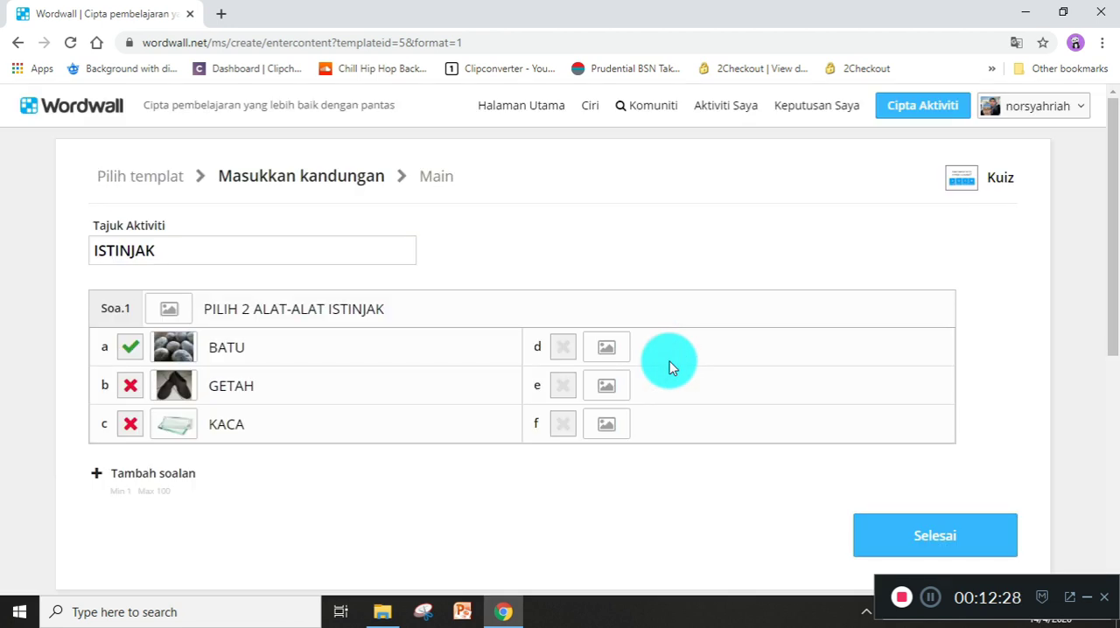
Add a second question, leave it blank, and finish the quiz content to generate the activity.
click(150, 472)
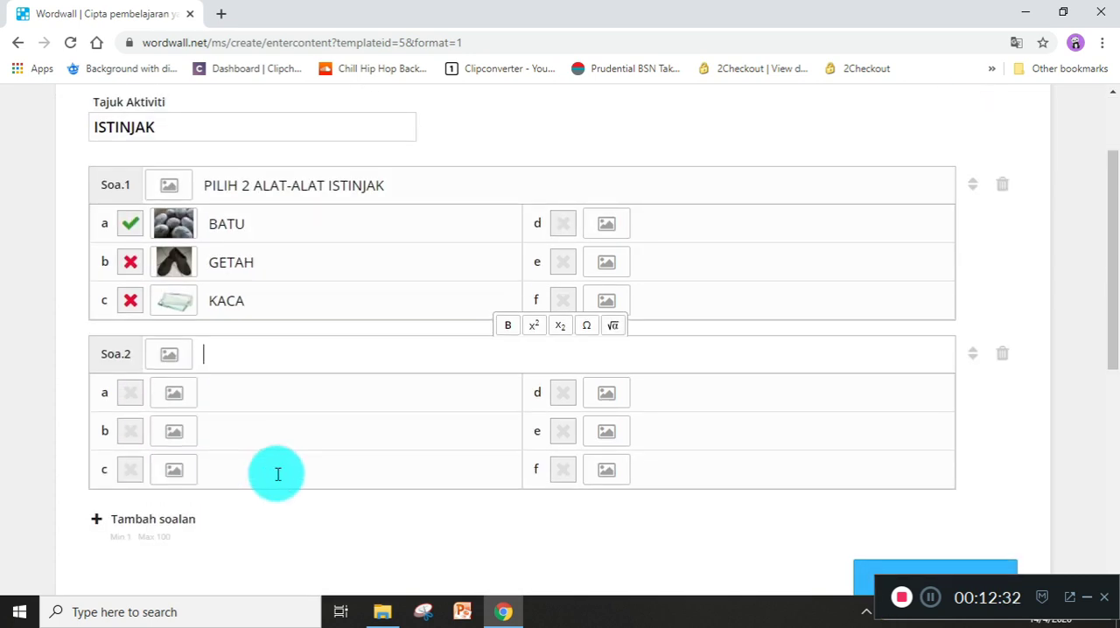
scroll(278, 469, up, 2)
scroll(564, 284, down, 4)
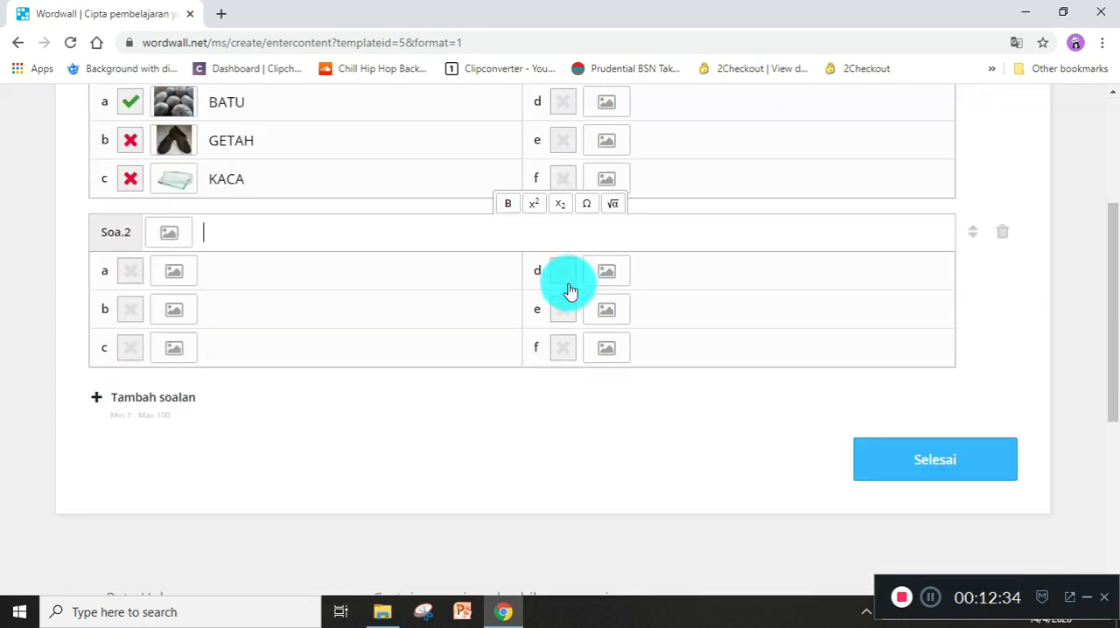
click(895, 464)
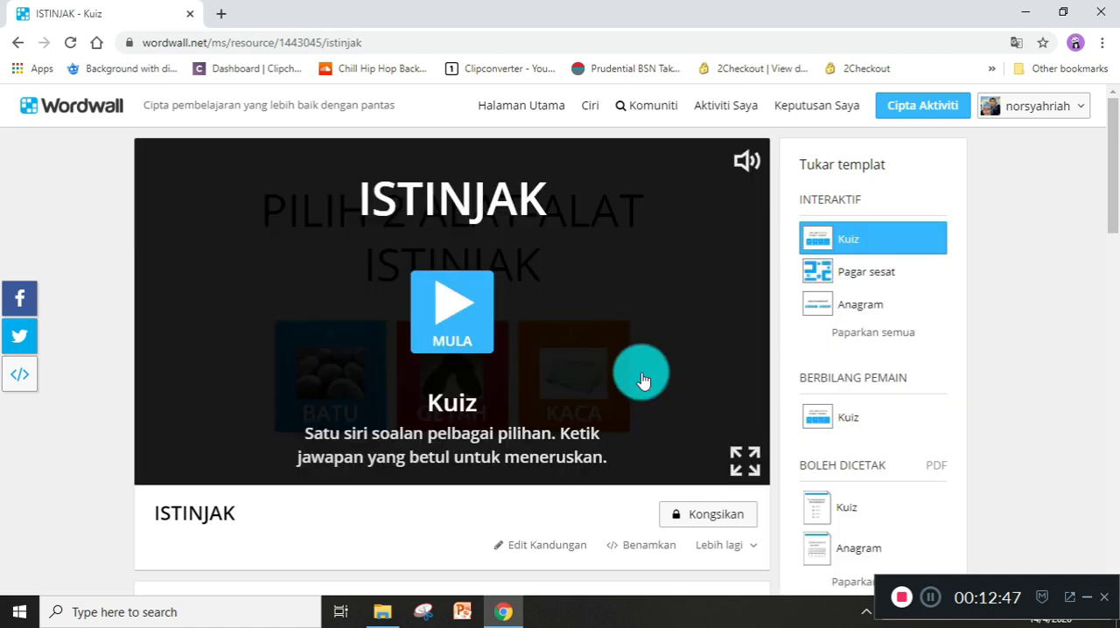
Play the ISTINJAK quiz and choose BATU as the answer.
click(452, 314)
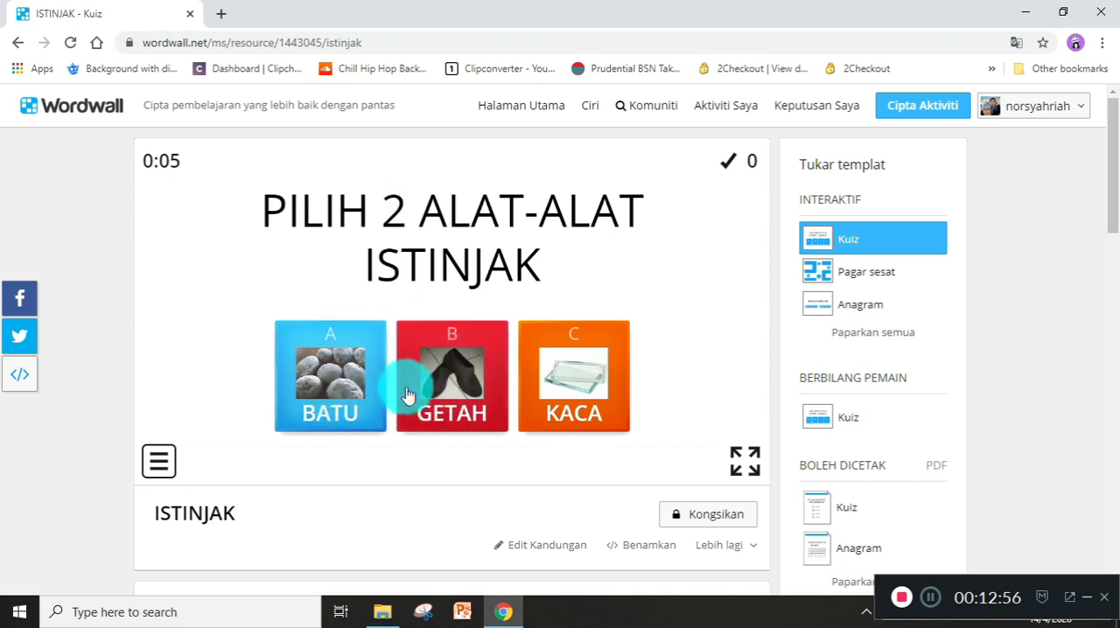
click(325, 377)
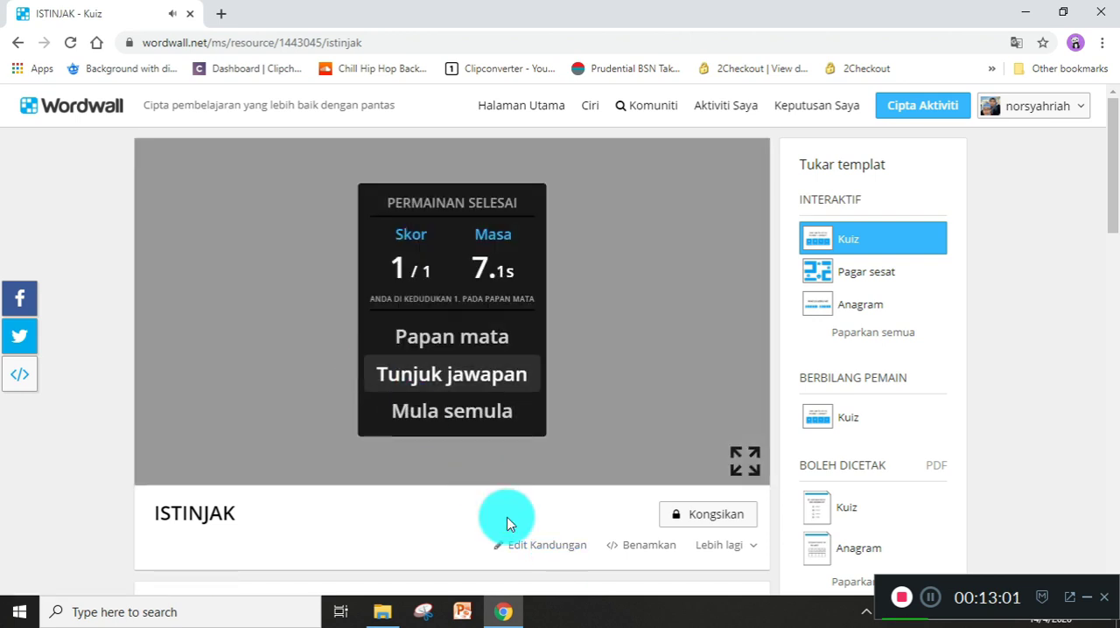
Try to remove the 2 from the question 1 text by editing the activity content, and finish editing.
click(520, 548)
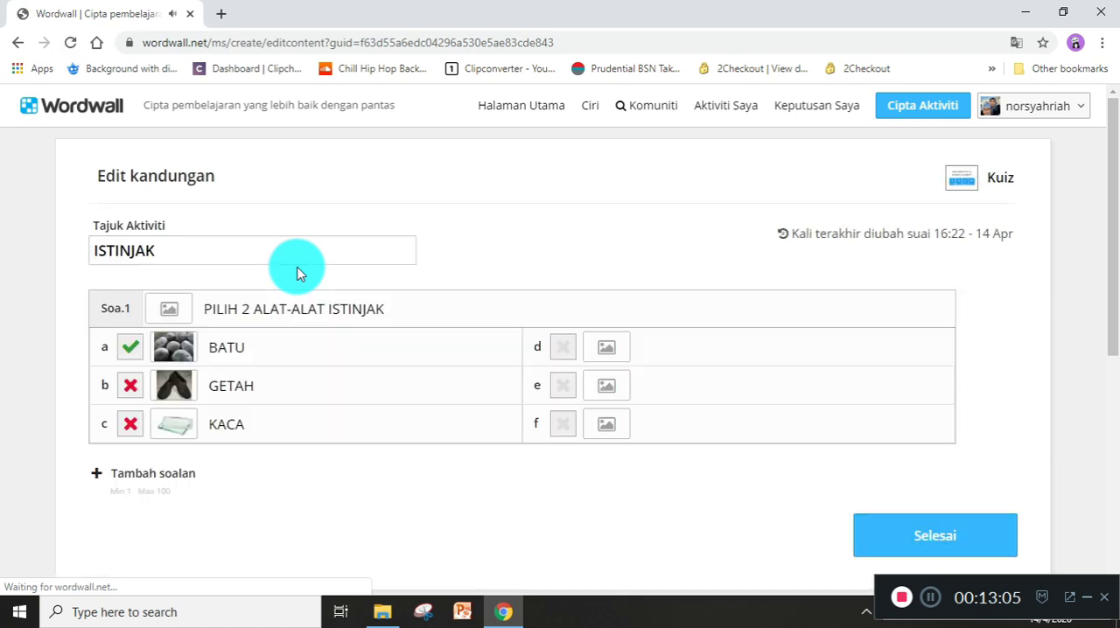
click(245, 307)
double_click(246, 306)
key(BackSpace)
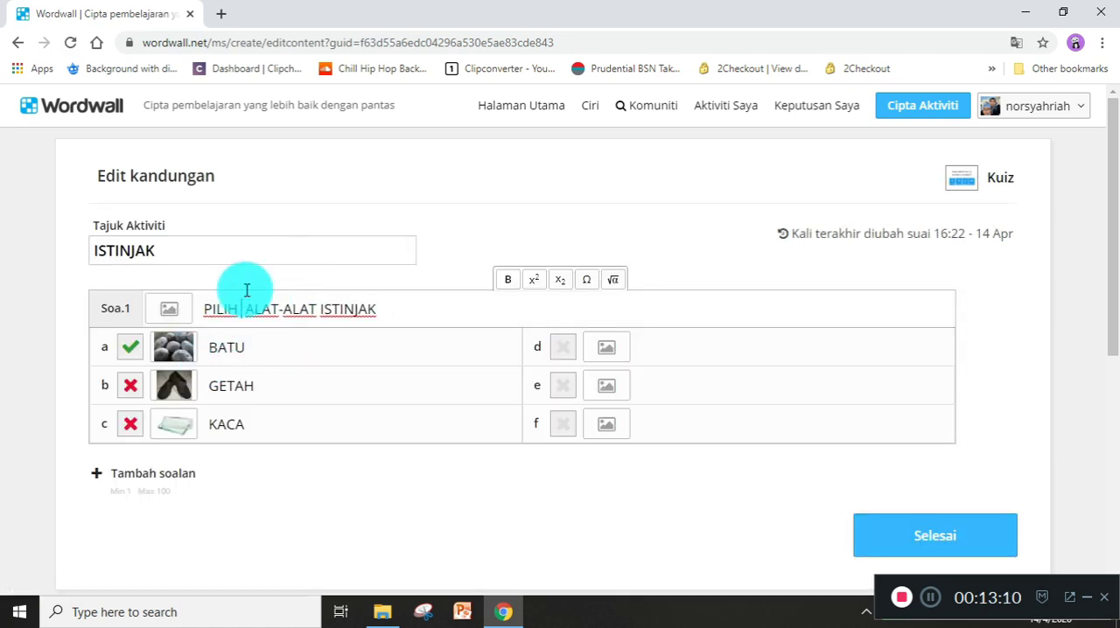
click(901, 541)
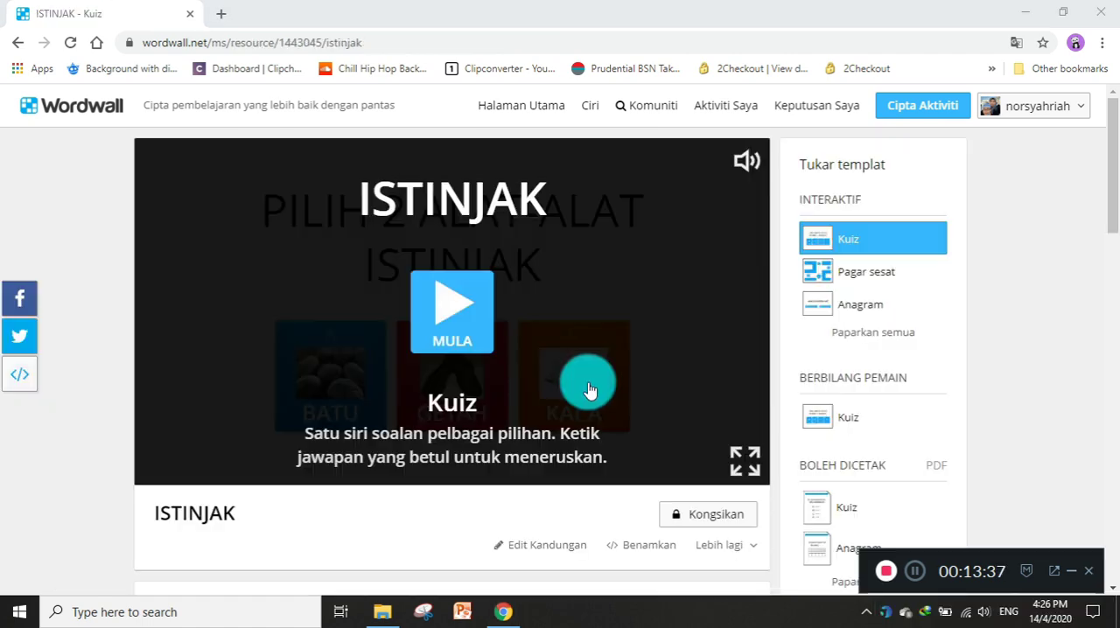
Examine the activity page's template and theme choices and start the quiz in the Klasik theme.
scroll(590, 386, down, 3)
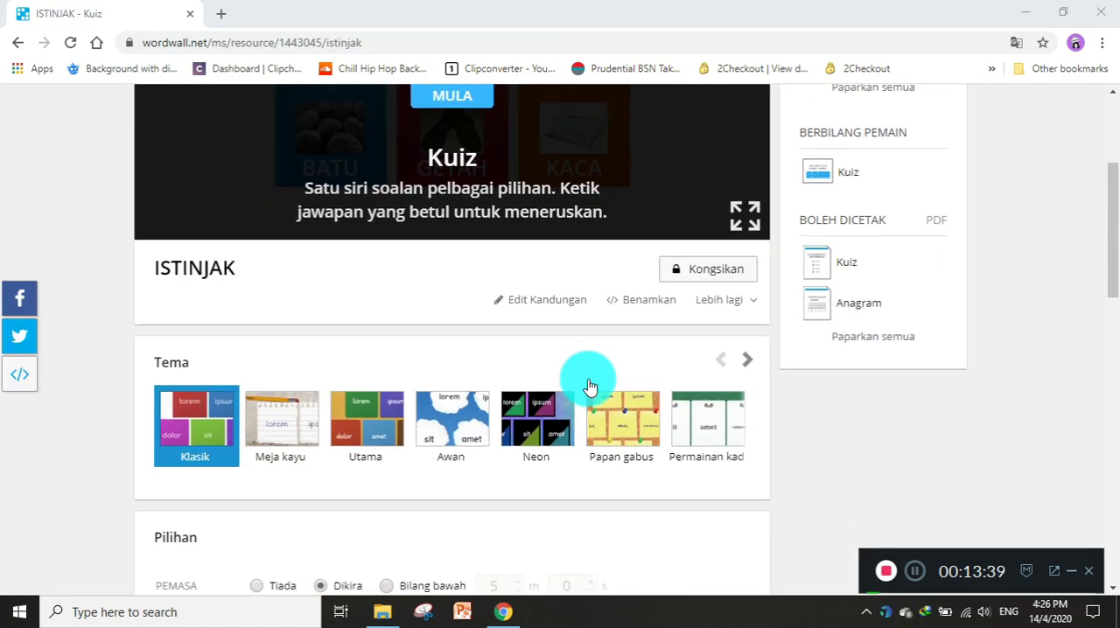
scroll(590, 386, up, 4)
scroll(631, 416, down, 2)
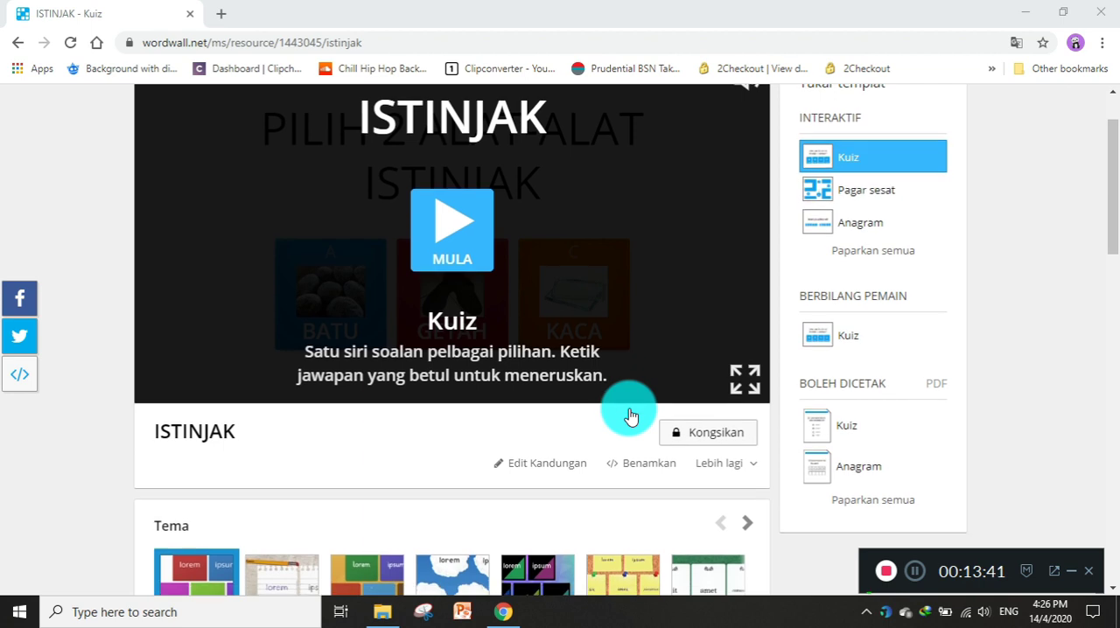
scroll(631, 416, down, 2)
scroll(516, 293, up, 3)
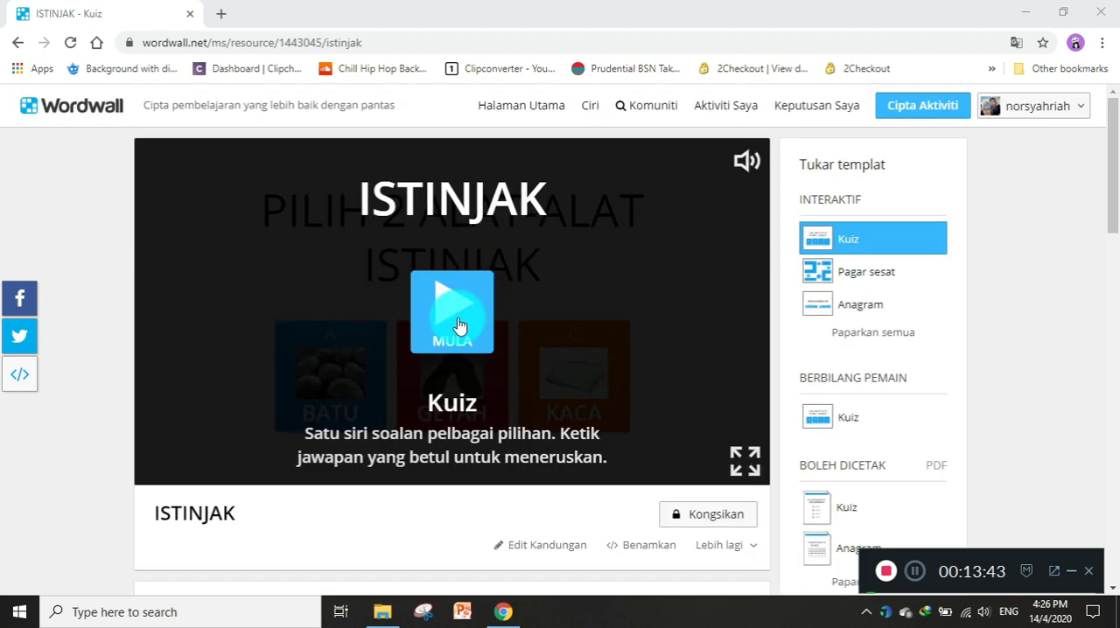
scroll(367, 425, down, 2)
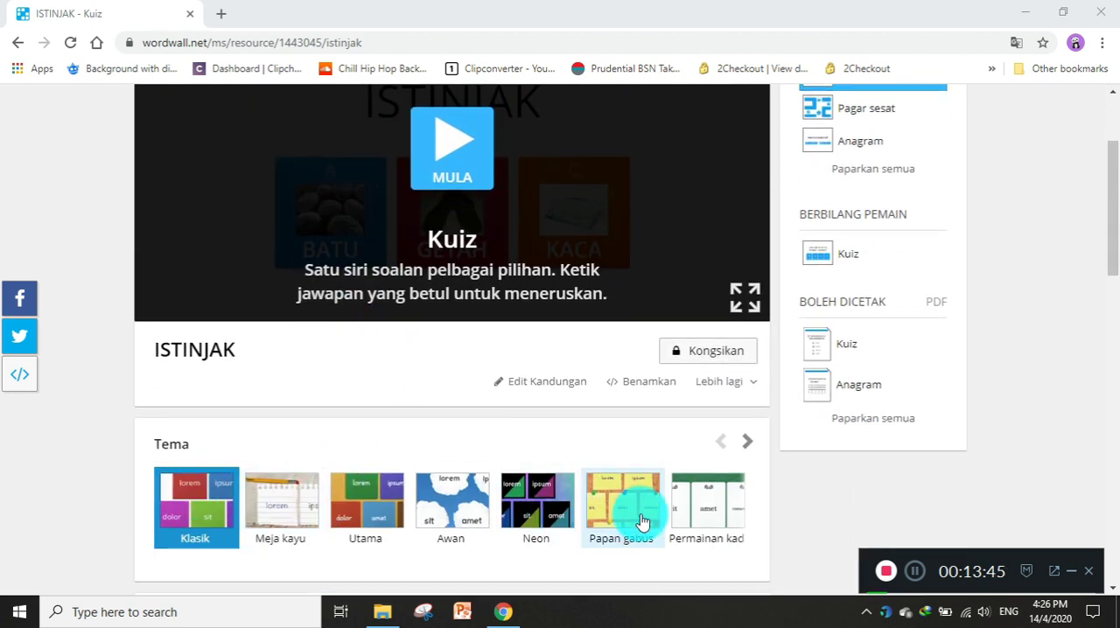
click(450, 166)
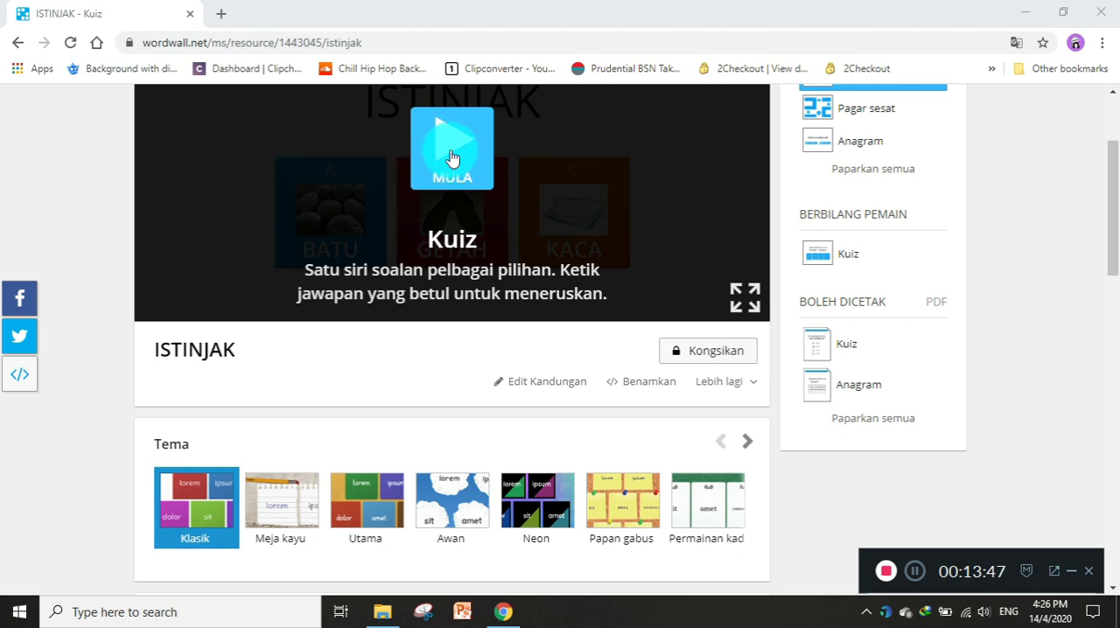
click(451, 254)
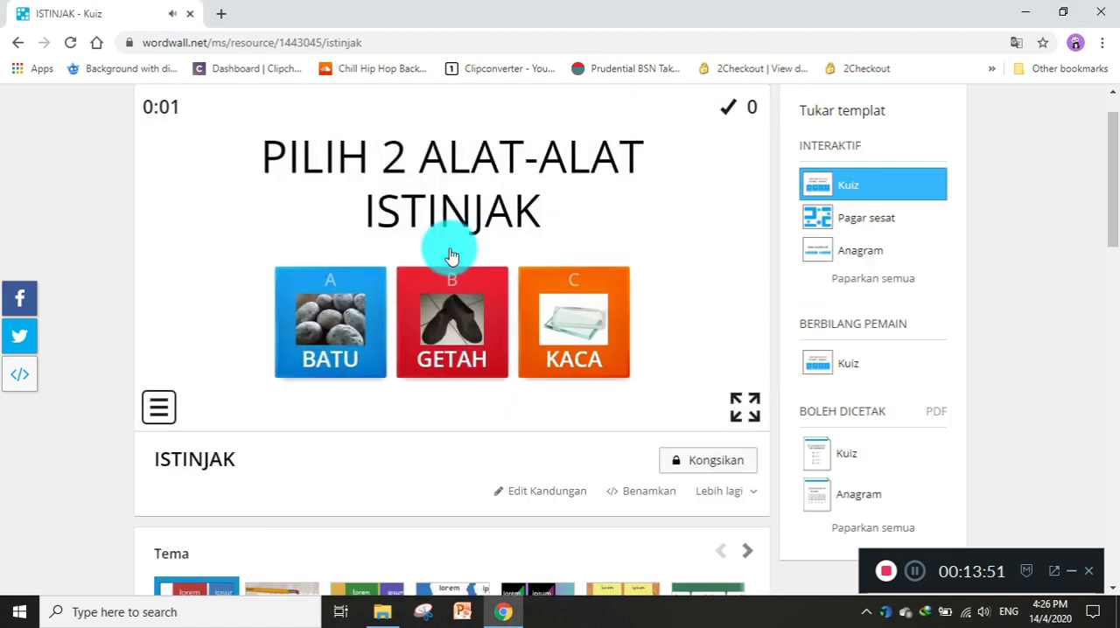
Apply the Papan gabus theme to the ISTINJAK quiz and start the quiz to preview it.
scroll(449, 254, down, 1)
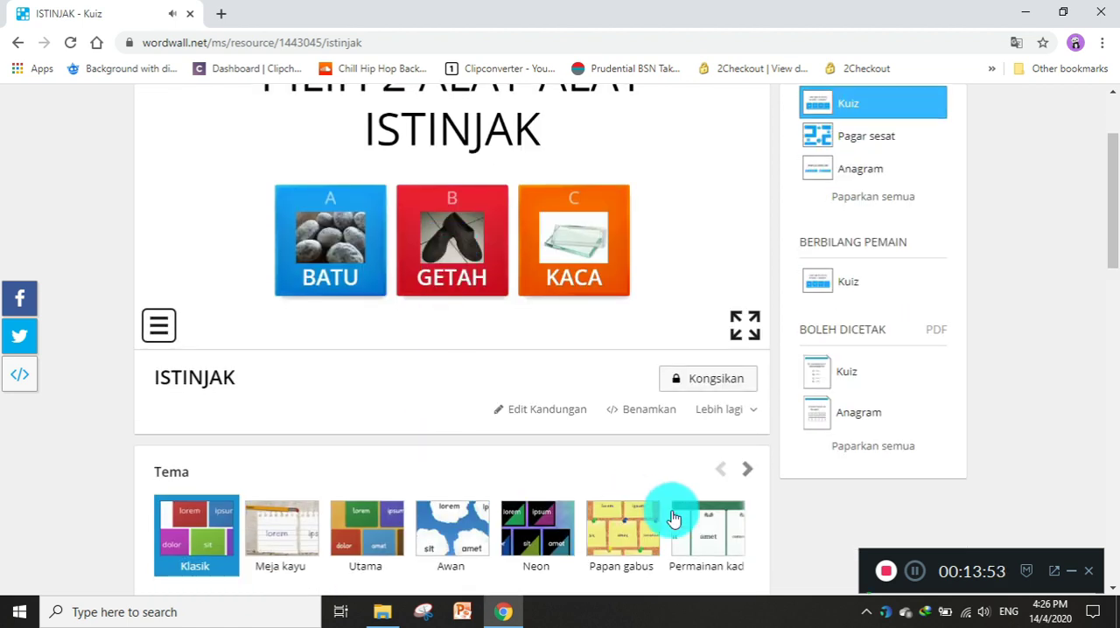
click(599, 541)
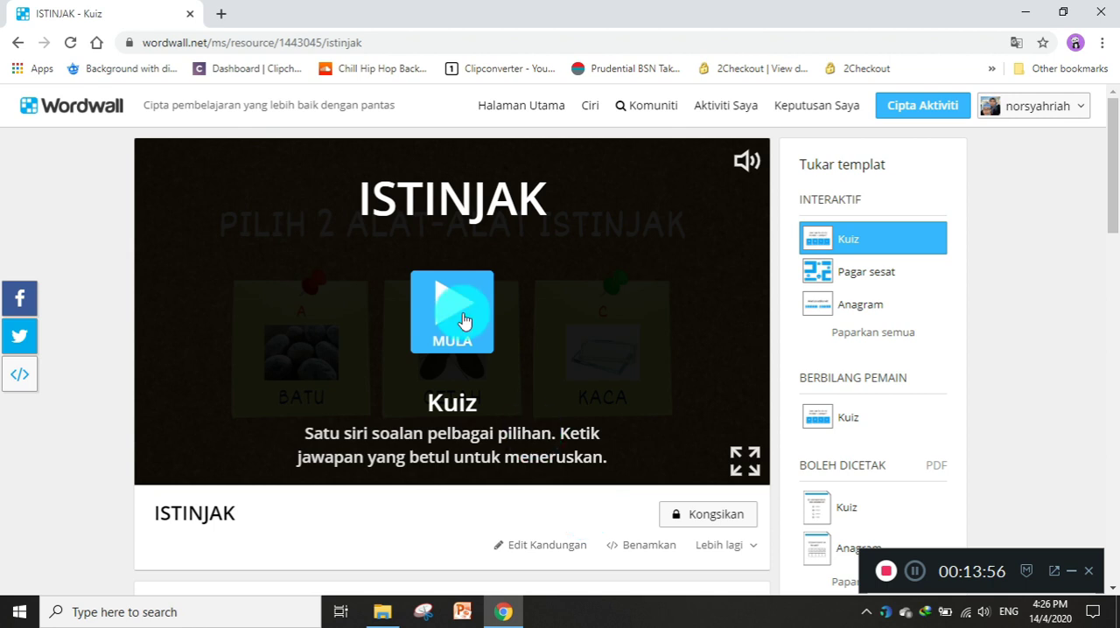
click(458, 311)
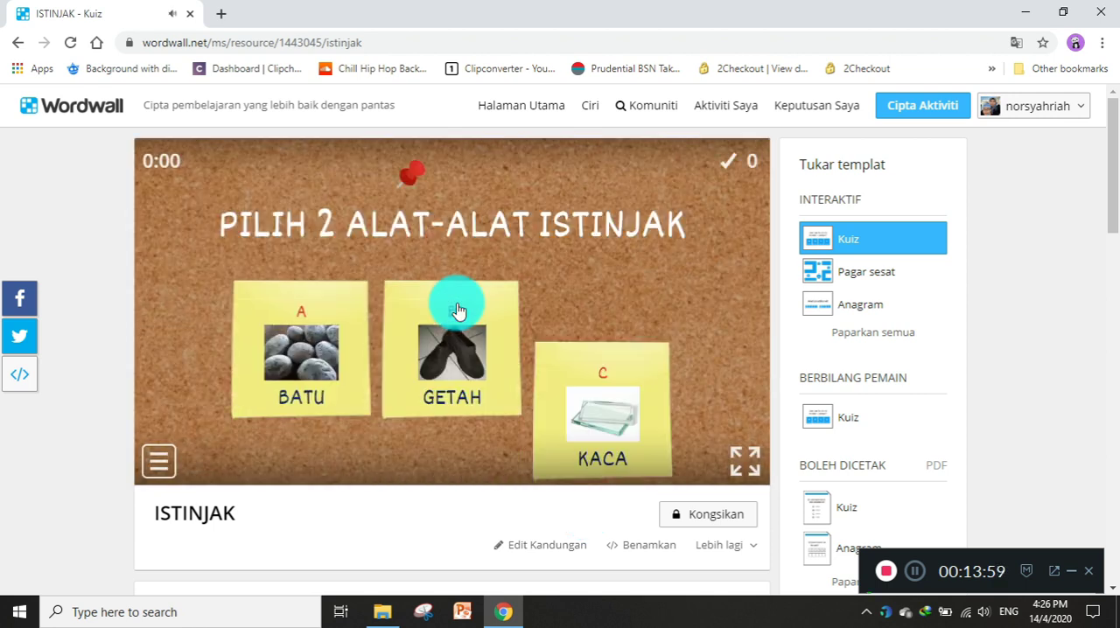
Browse the further themes and apply the Wild west theme to the quiz.
scroll(470, 319, down, 2)
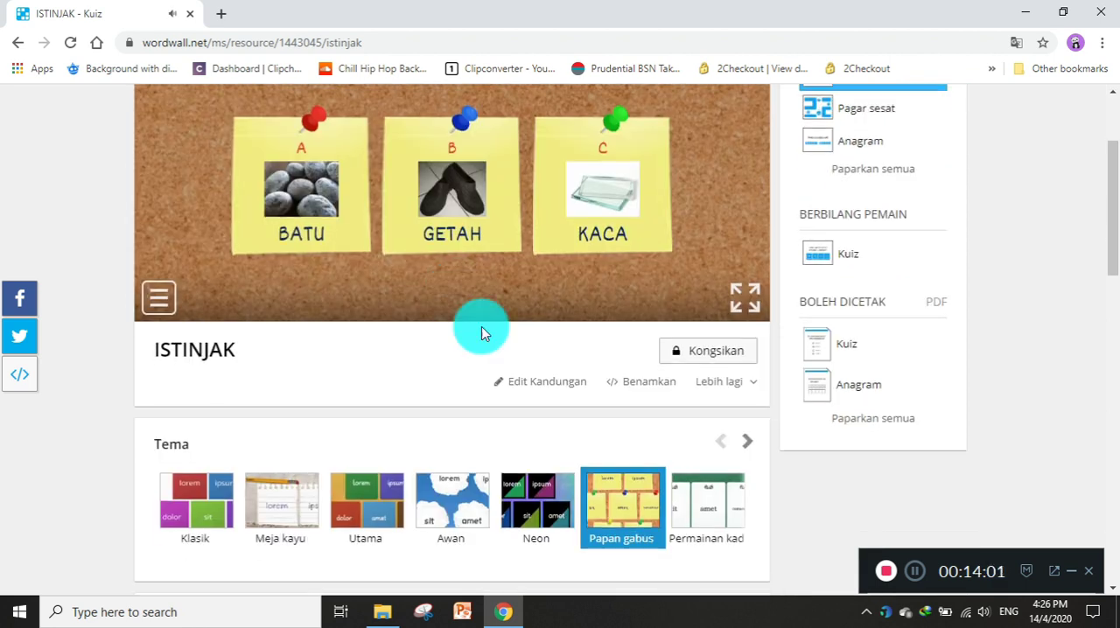
click(746, 446)
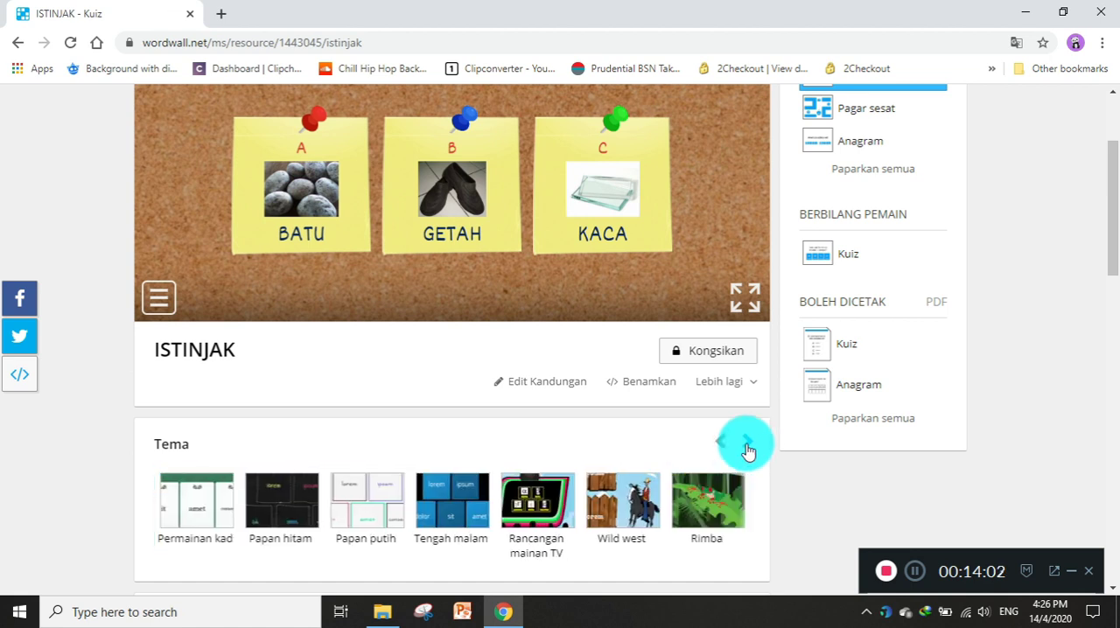
click(626, 503)
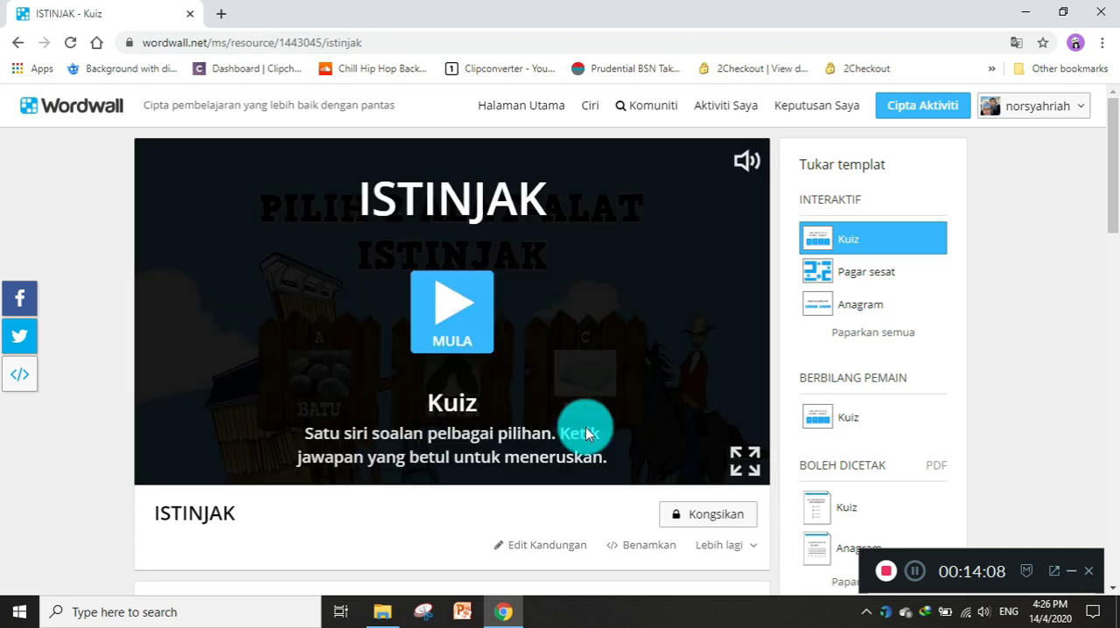
Preview the ISTINJAK quiz in the Wild west theme, and apply and preview the Seram theme.
click(461, 306)
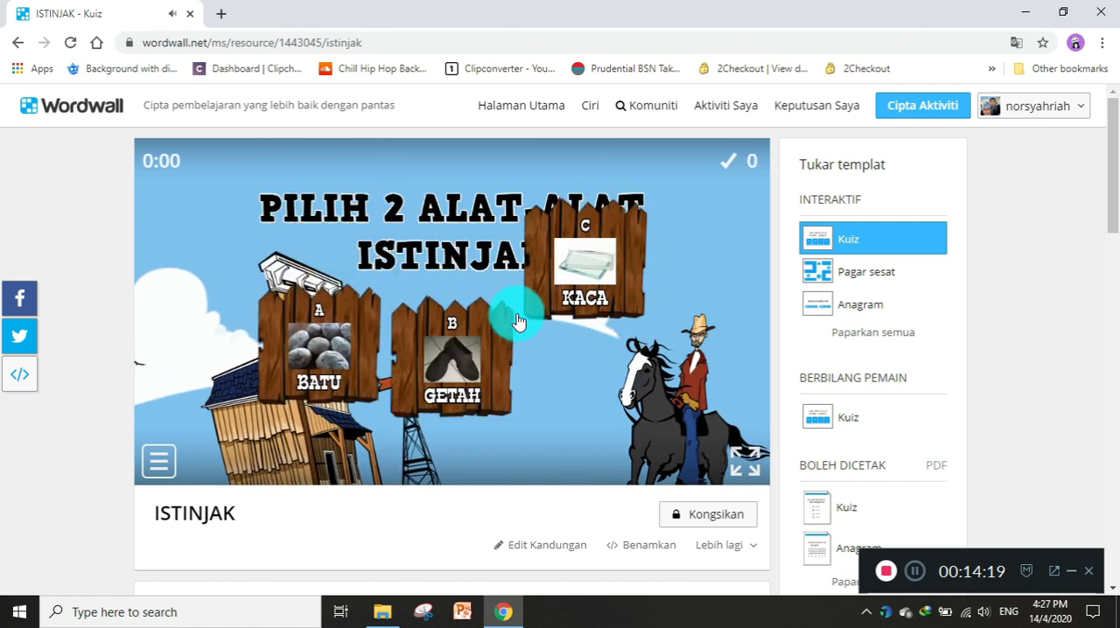
scroll(516, 321, down, 3)
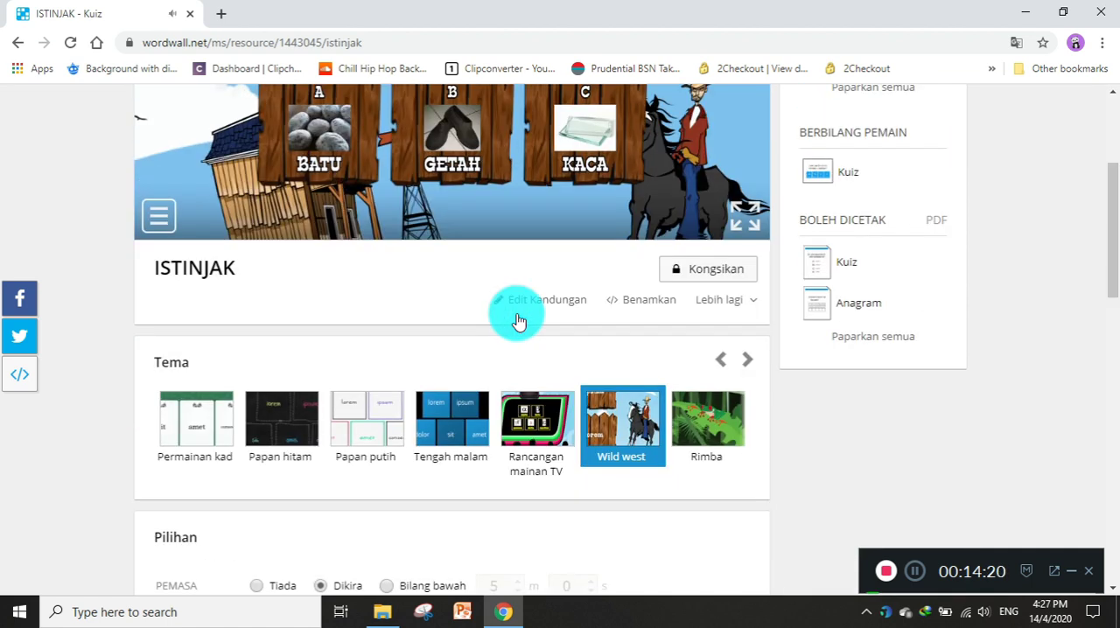
click(748, 366)
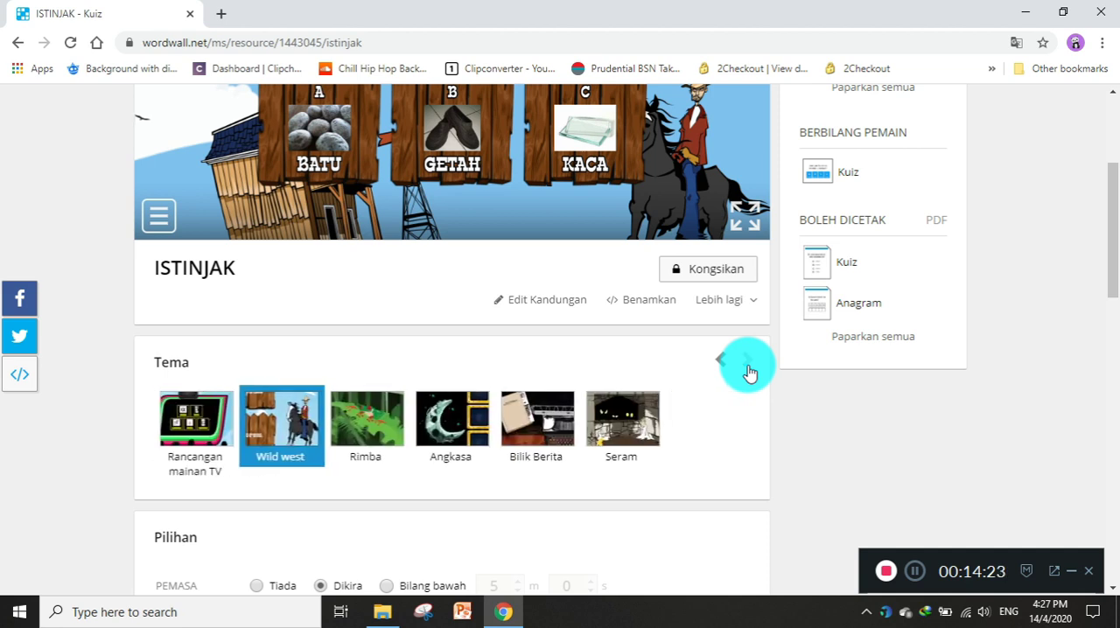
click(632, 427)
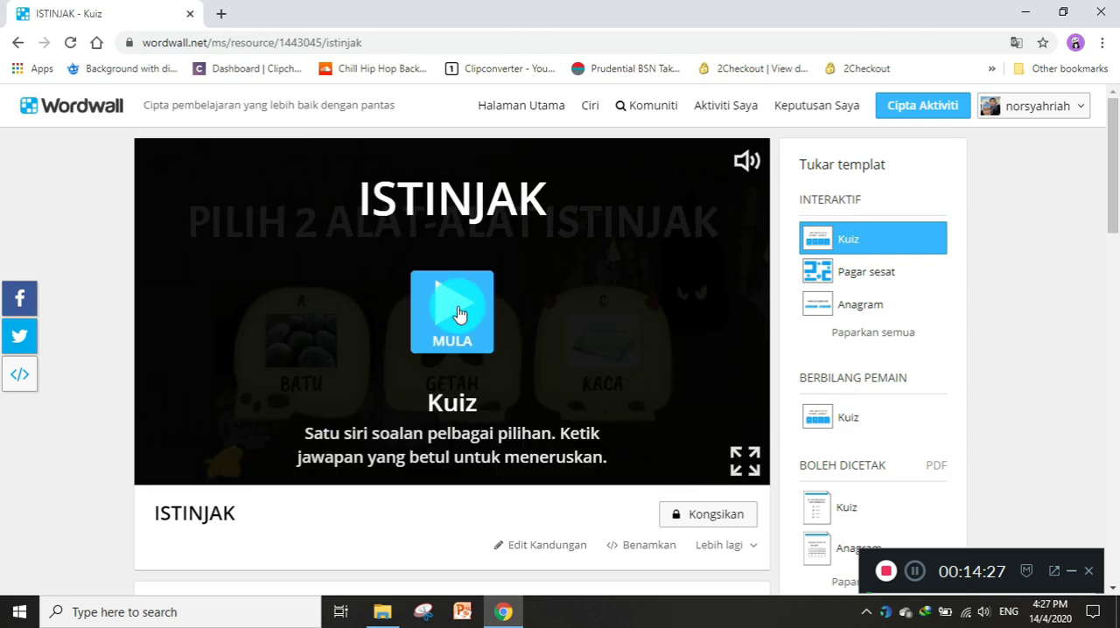
click(458, 313)
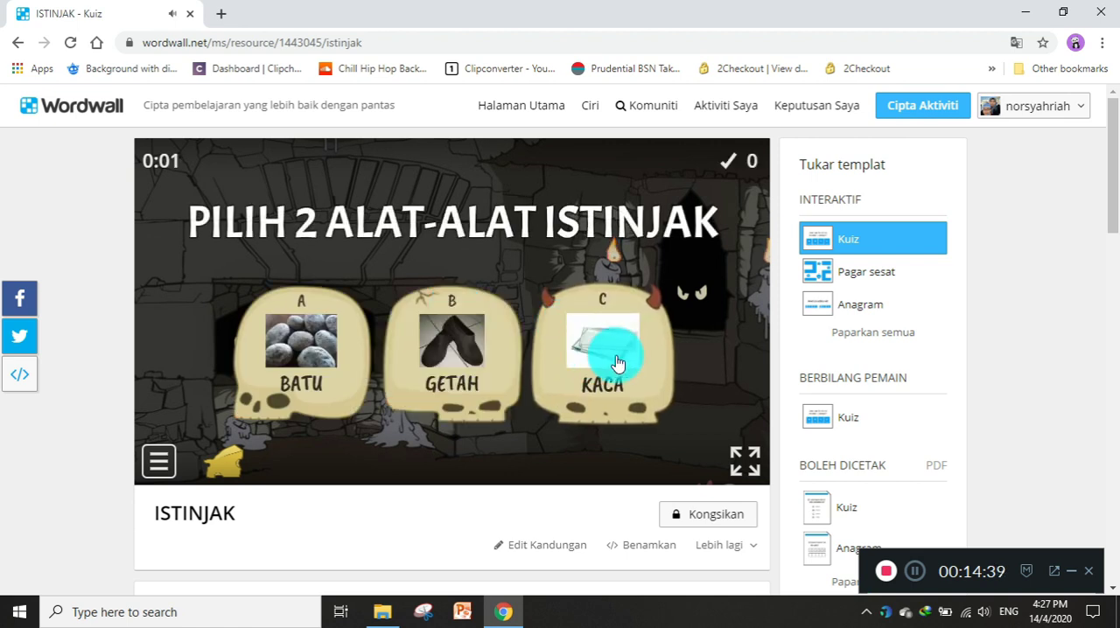
Apply the Utama theme to the ISTINJAK quiz and start the quiz to preview it.
scroll(637, 363, down, 2)
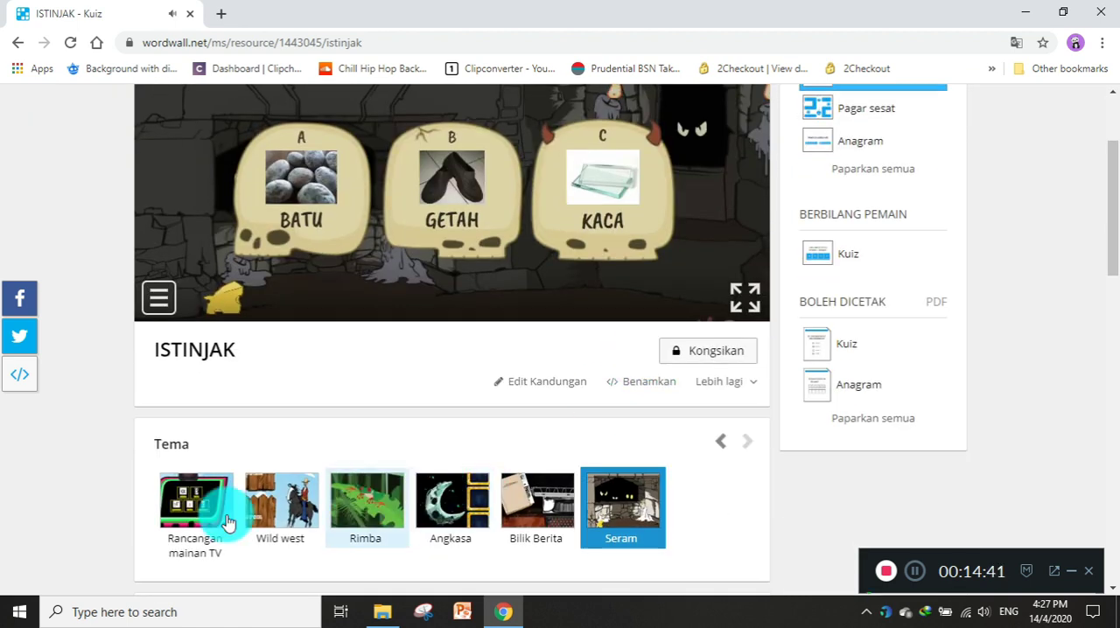
click(722, 440)
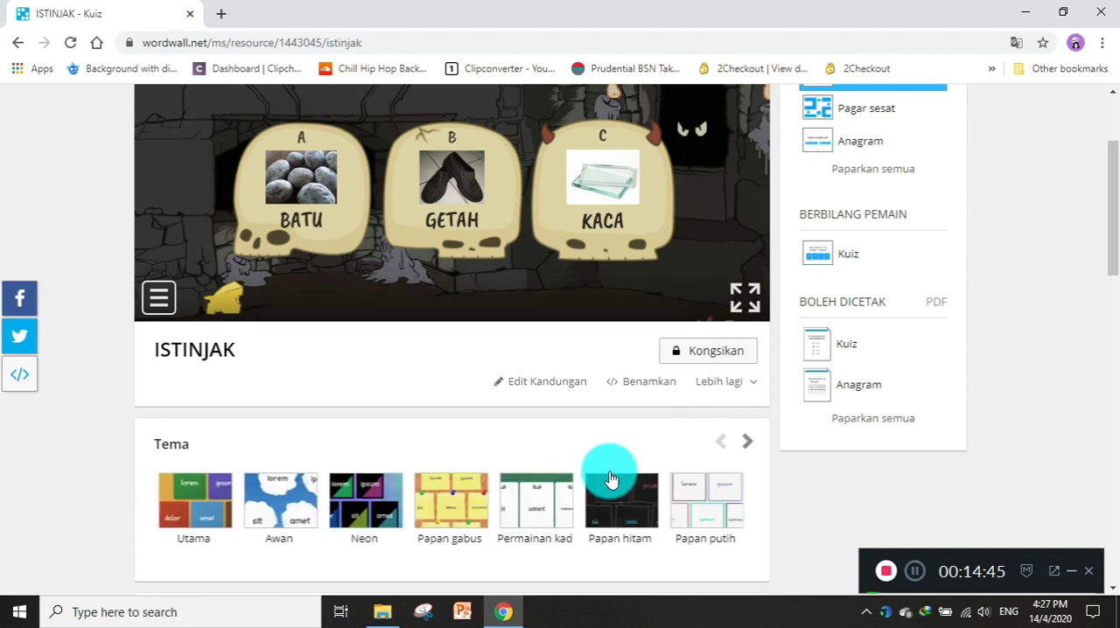
click(370, 511)
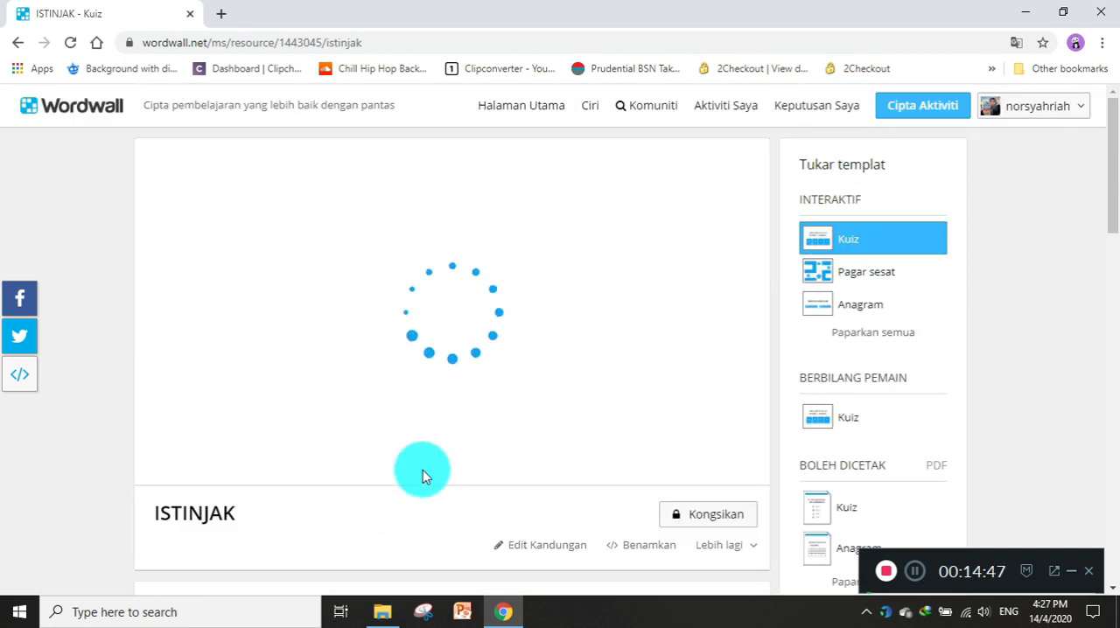
click(456, 301)
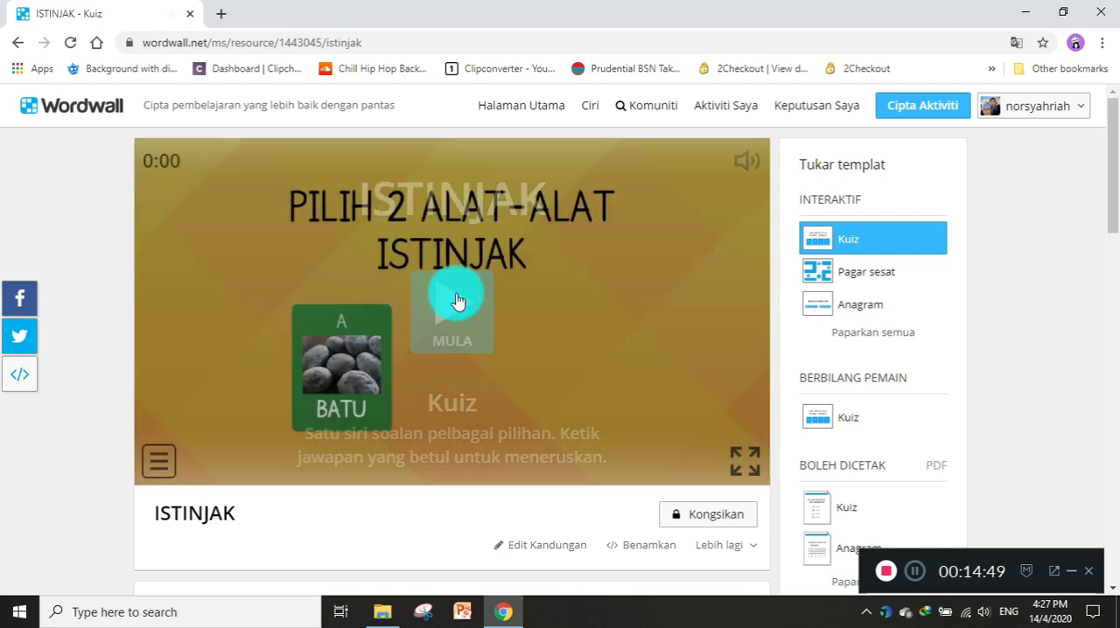
Try the Bilang bawah timer option for the quiz and set the timer back to Dikira.
scroll(485, 308, down, 1)
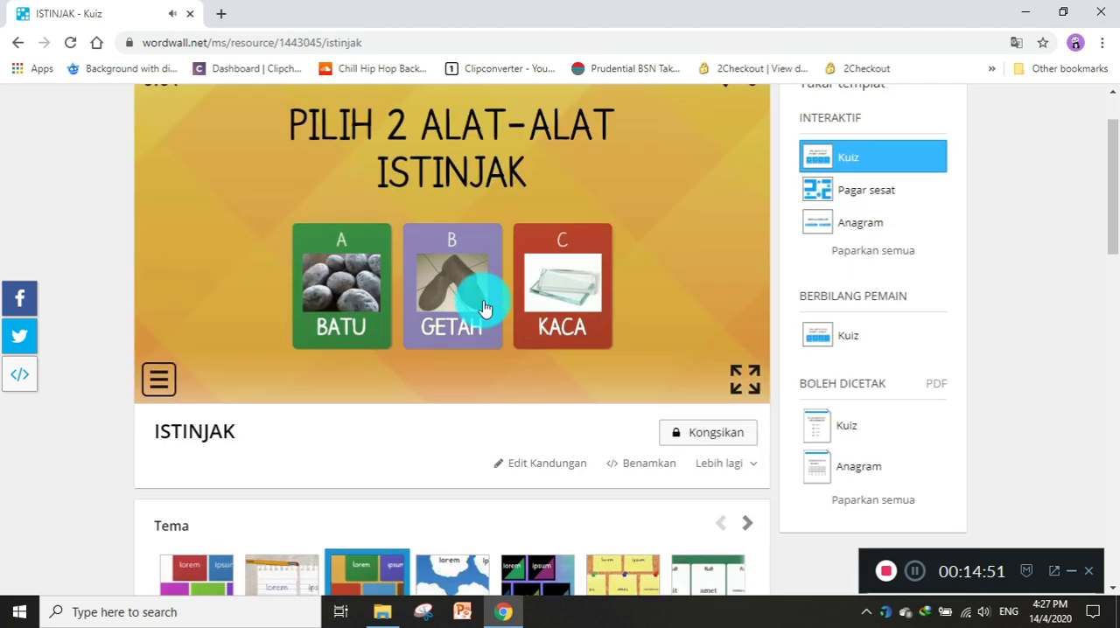
scroll(486, 308, down, 3)
scroll(486, 308, down, 1)
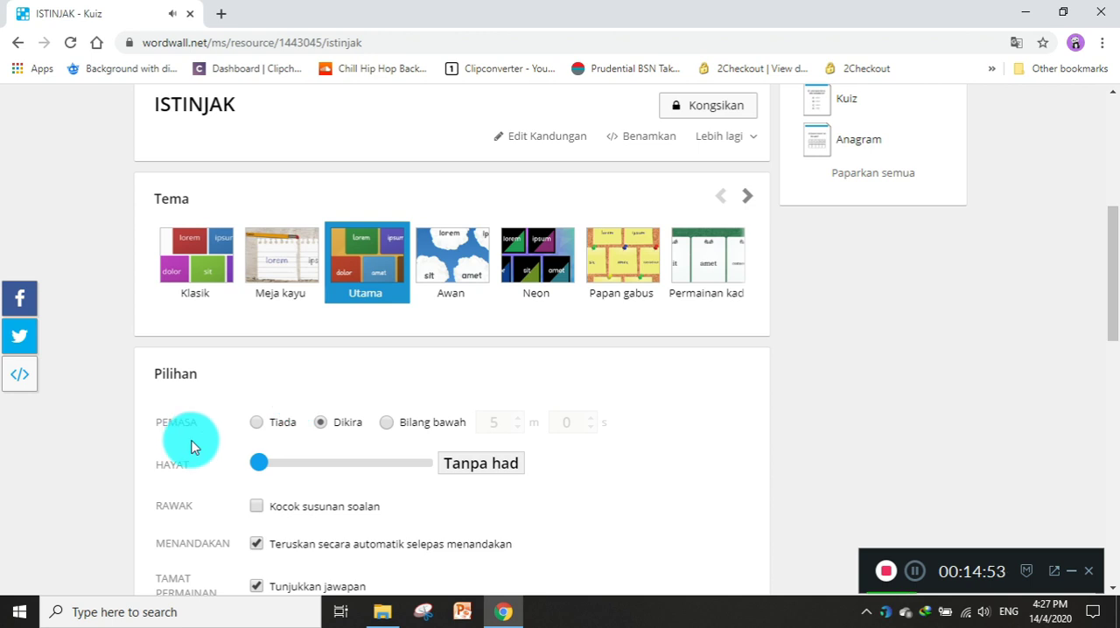
click(258, 427)
scroll(258, 429, down, 1)
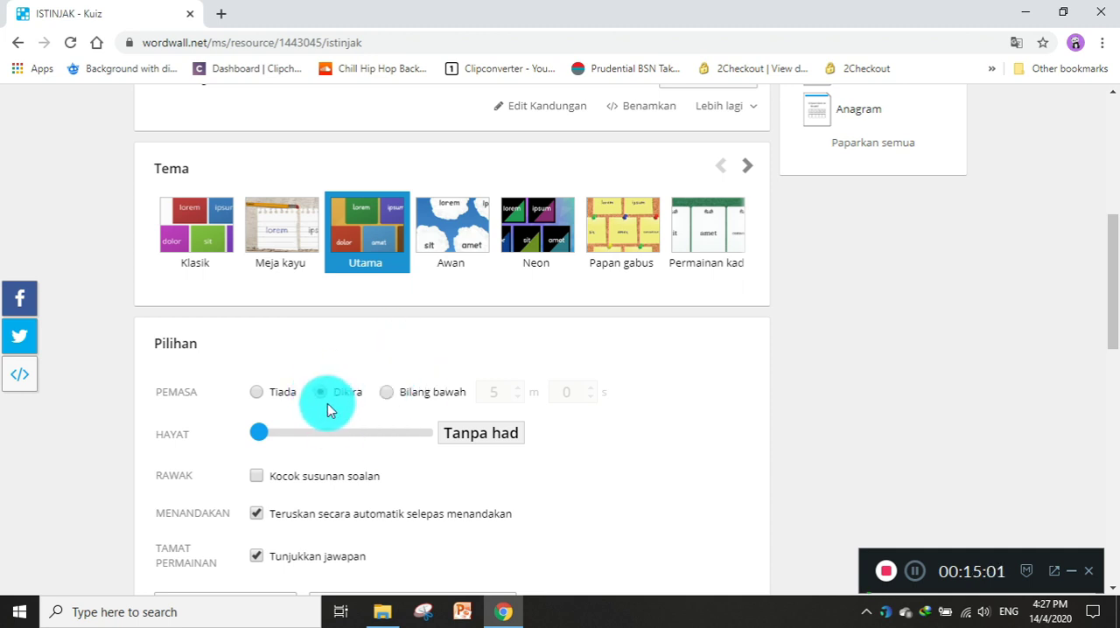
click(446, 395)
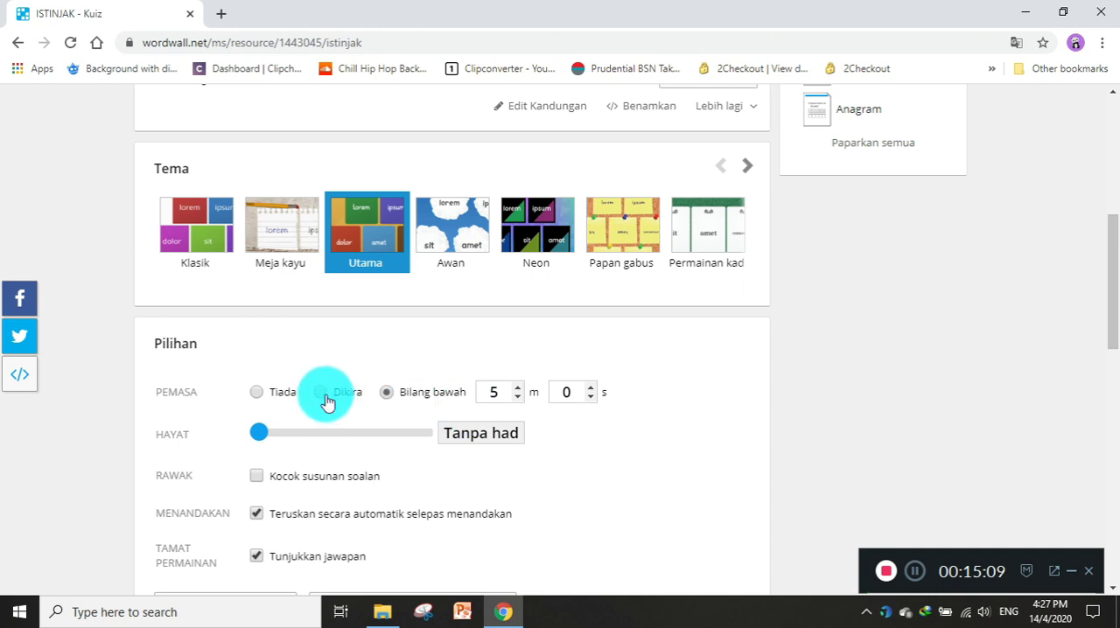
click(398, 393)
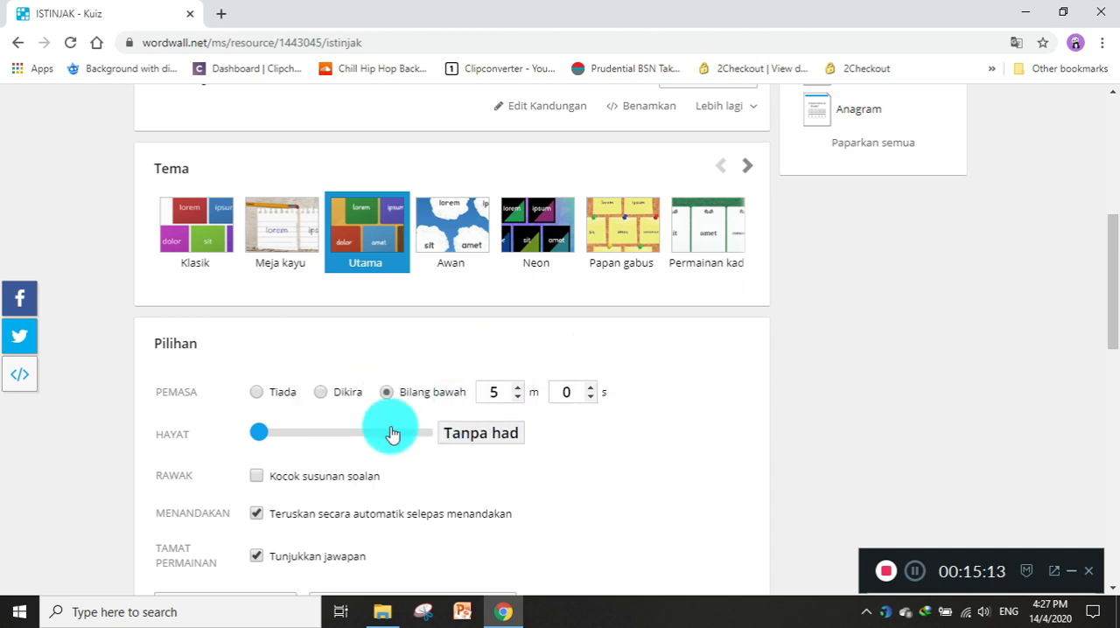
click(322, 394)
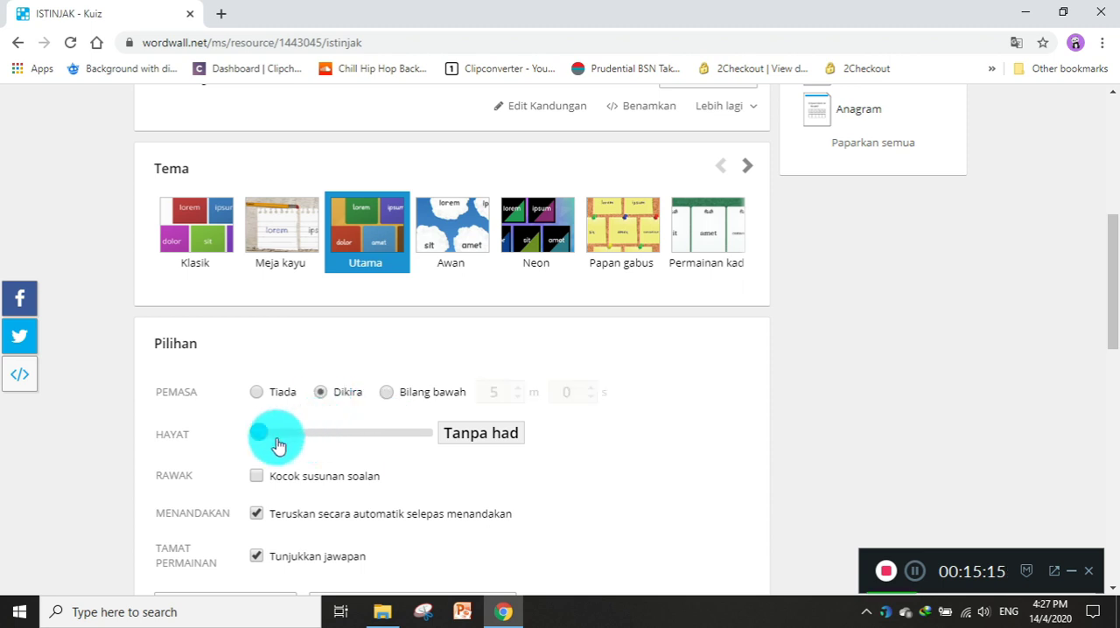
Try limiting the quiz lives (Hayat) to 4 and to 1, and return the setting to Tanpa had.
scroll(358, 446, down, 1)
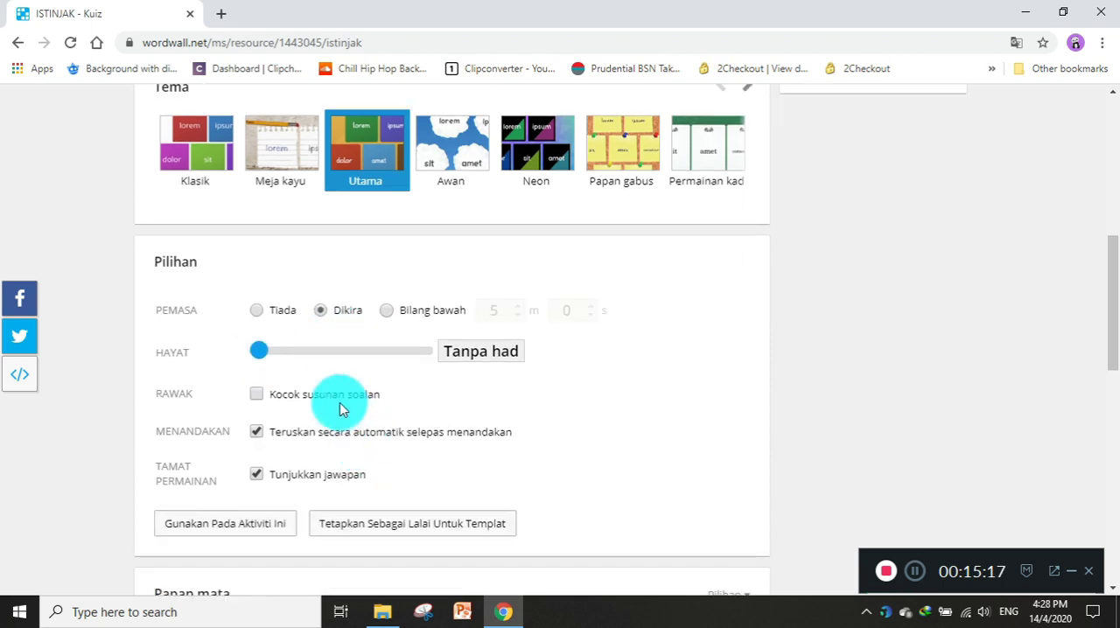
click(331, 352)
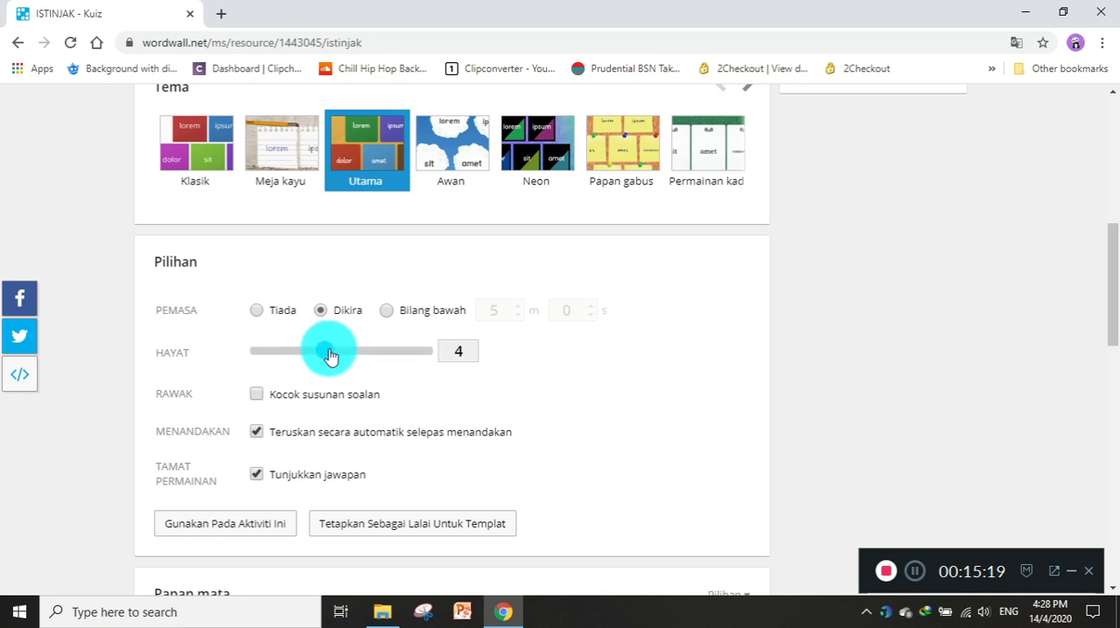
drag(331, 354, 257, 356)
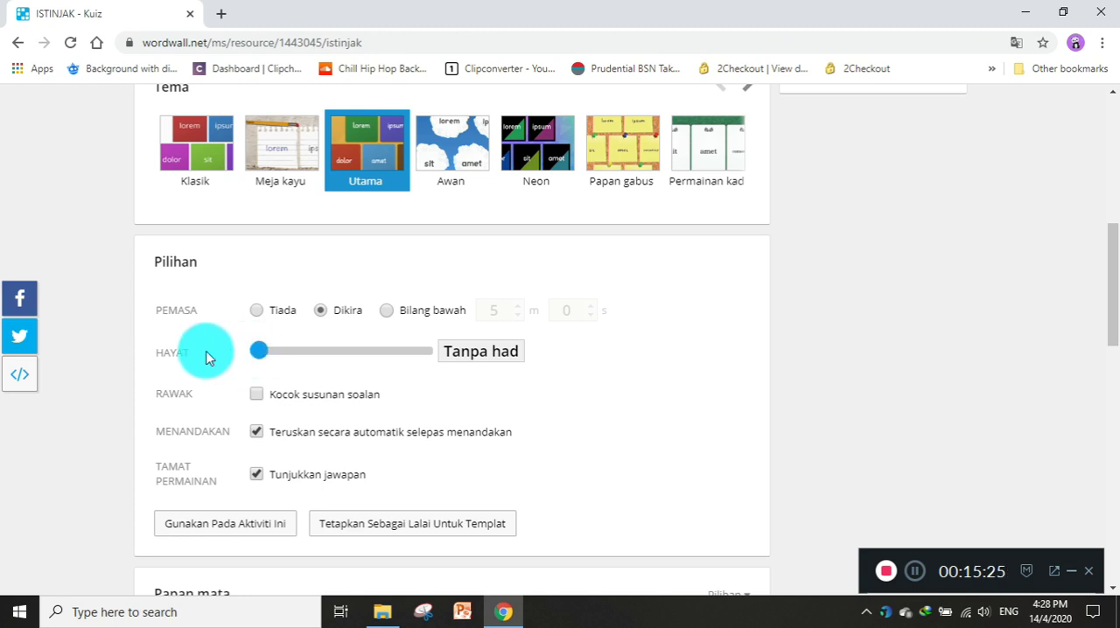
click(270, 359)
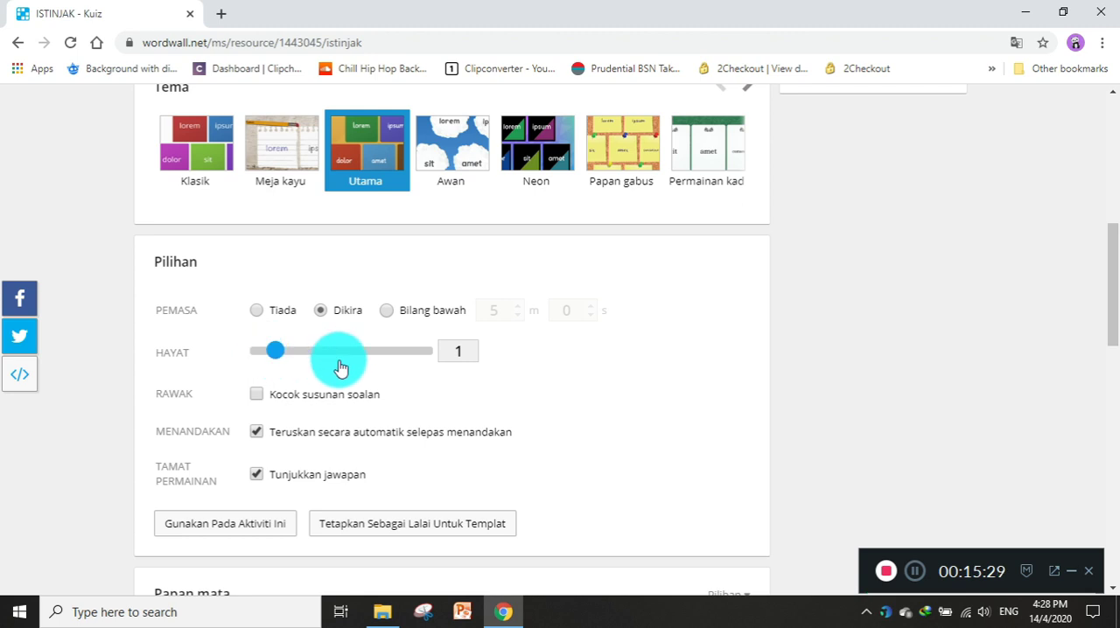
click(252, 353)
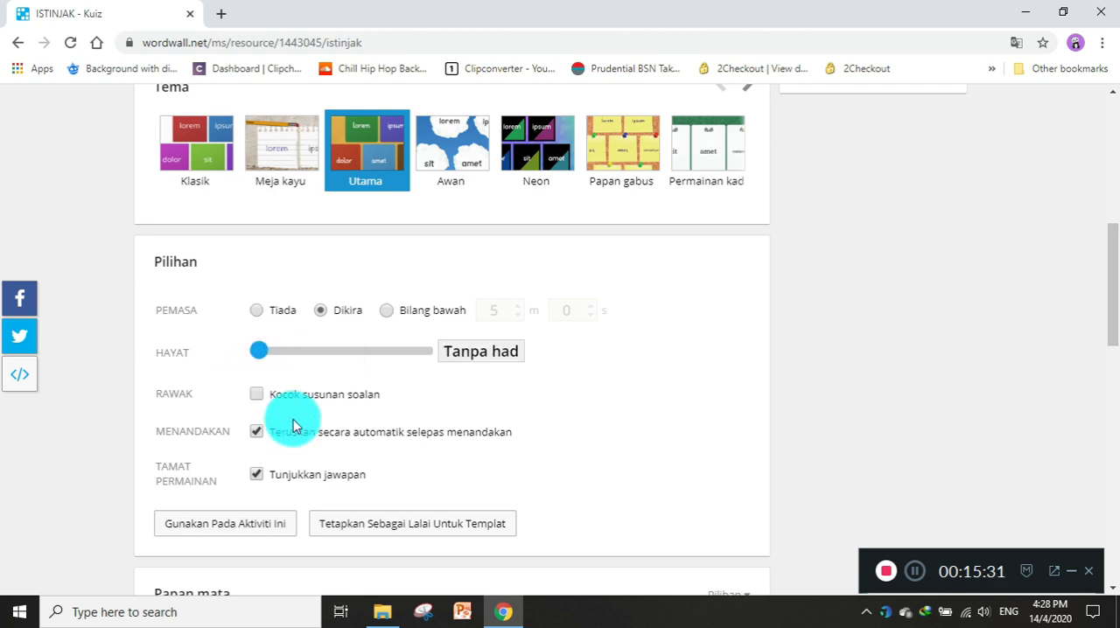
Try turning off automatic continuation after marking and Tunjukkan jawapan, and switch both options back on.
scroll(300, 420, down, 1)
scroll(317, 414, up, 2)
scroll(323, 406, down, 1)
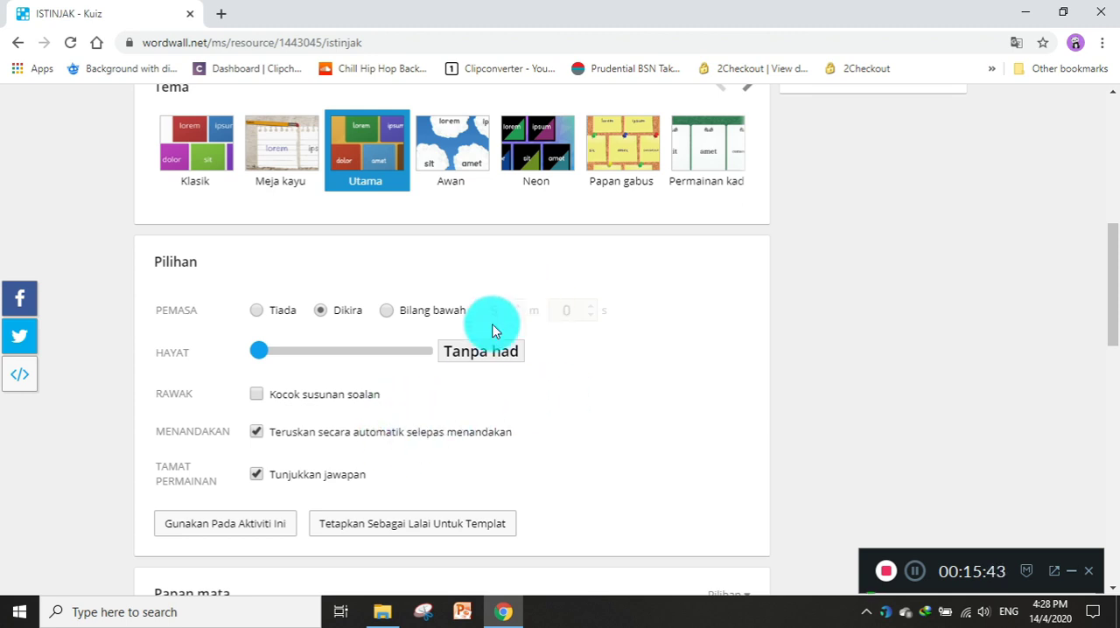
scroll(321, 481, down, 1)
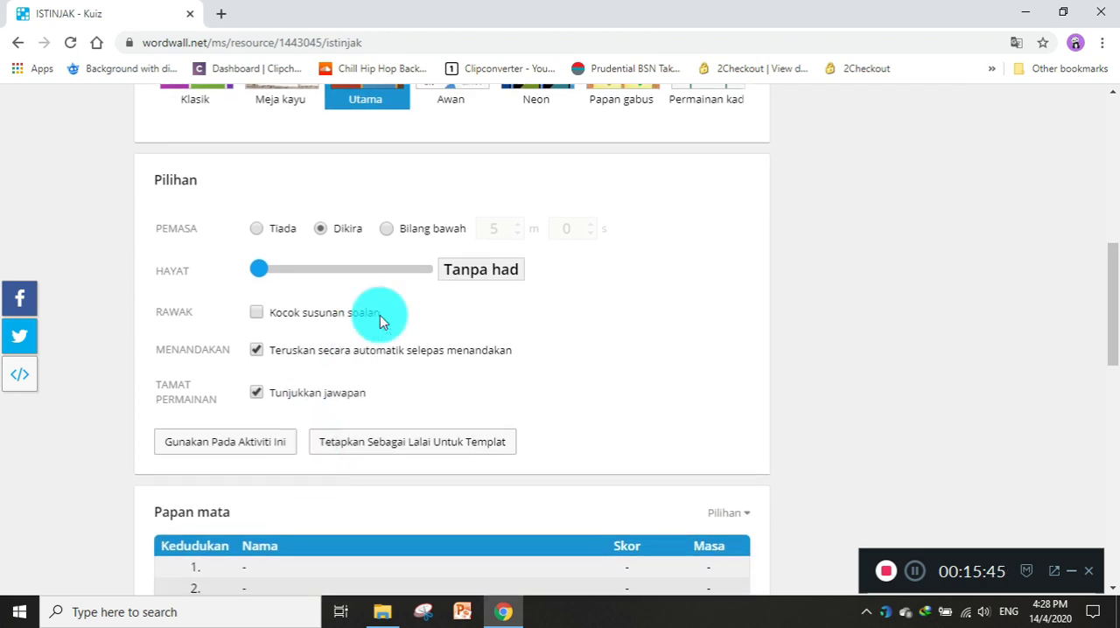
click(255, 352)
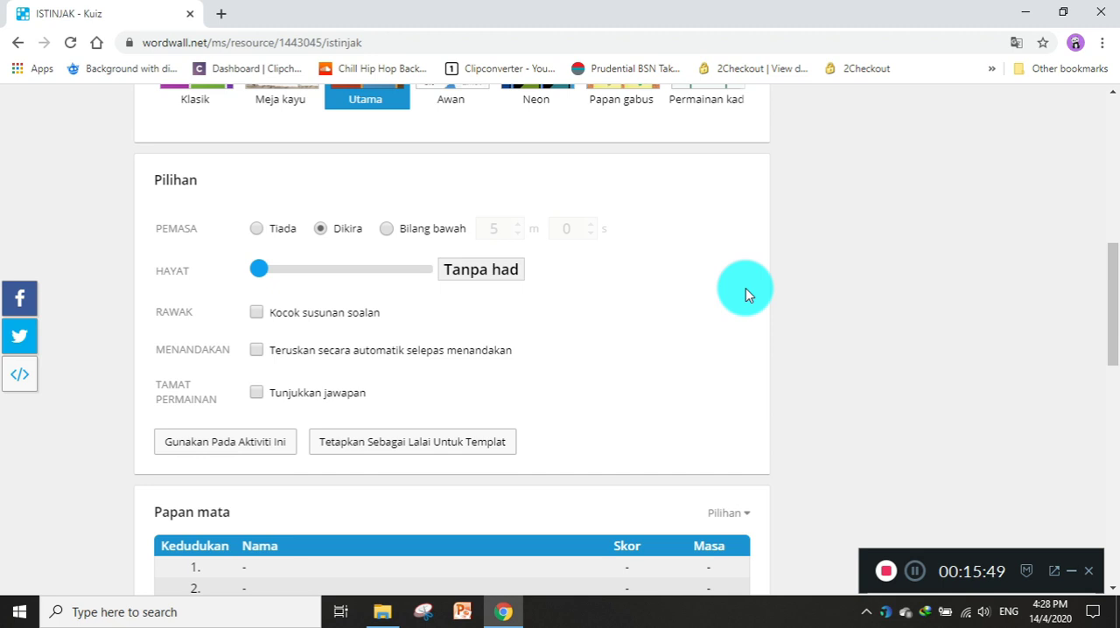
click(255, 351)
click(255, 394)
scroll(254, 392, down, 3)
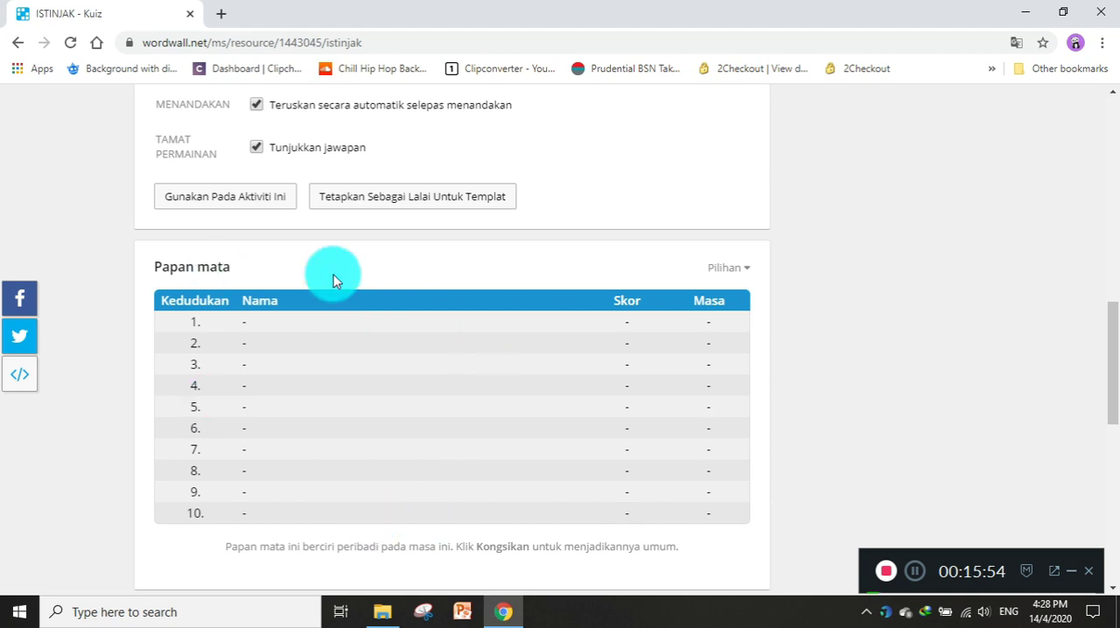
Begin a new activity using the Kemaskan template.
scroll(462, 422, up, 10)
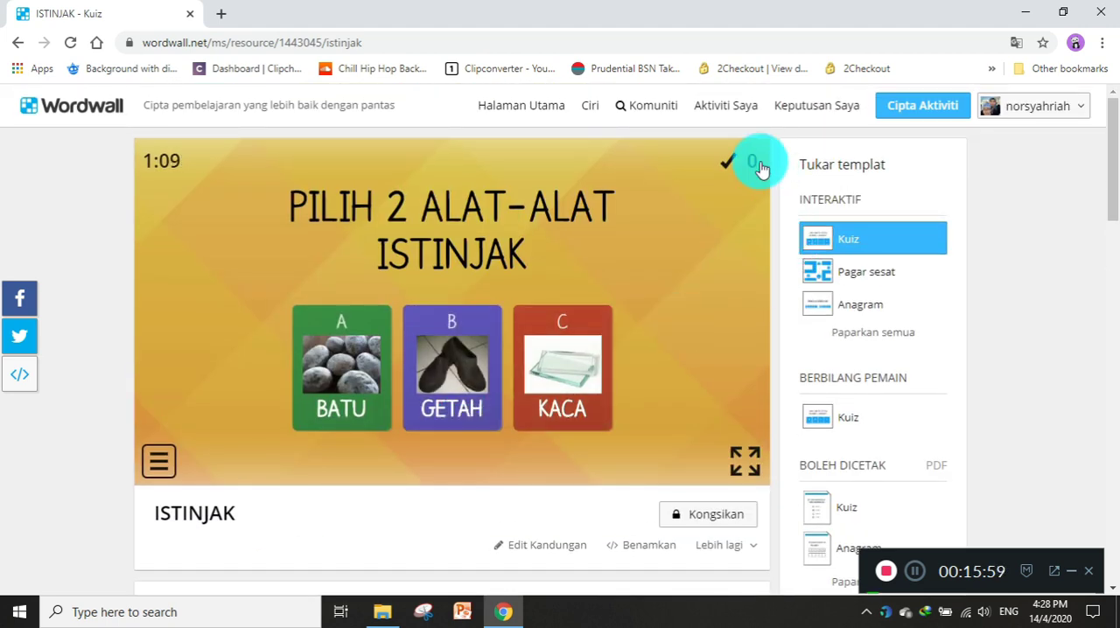
click(925, 107)
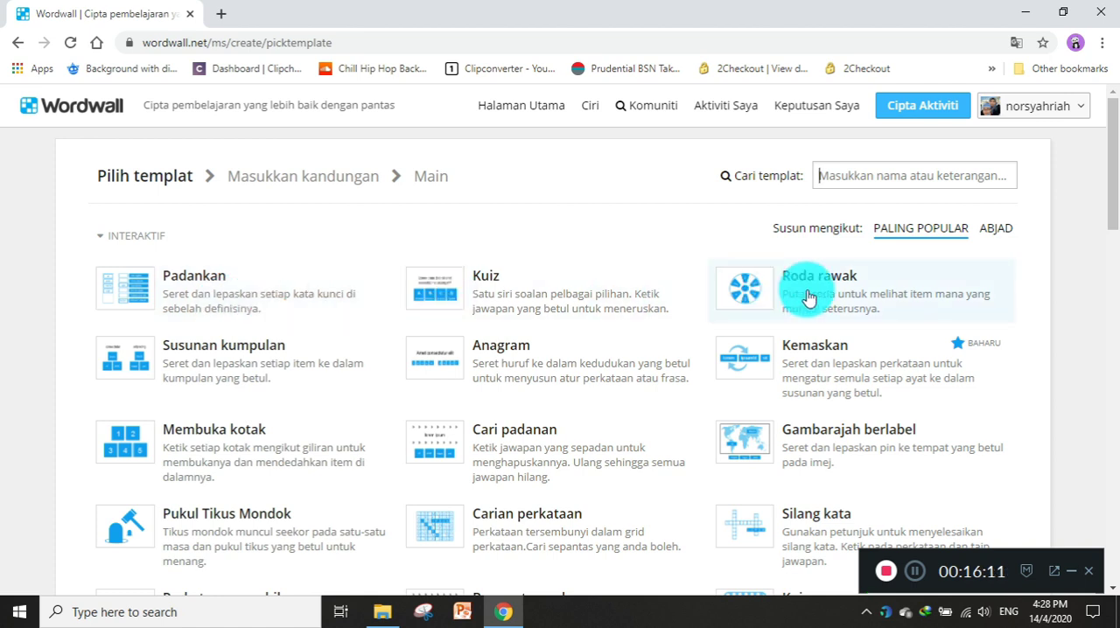
click(809, 383)
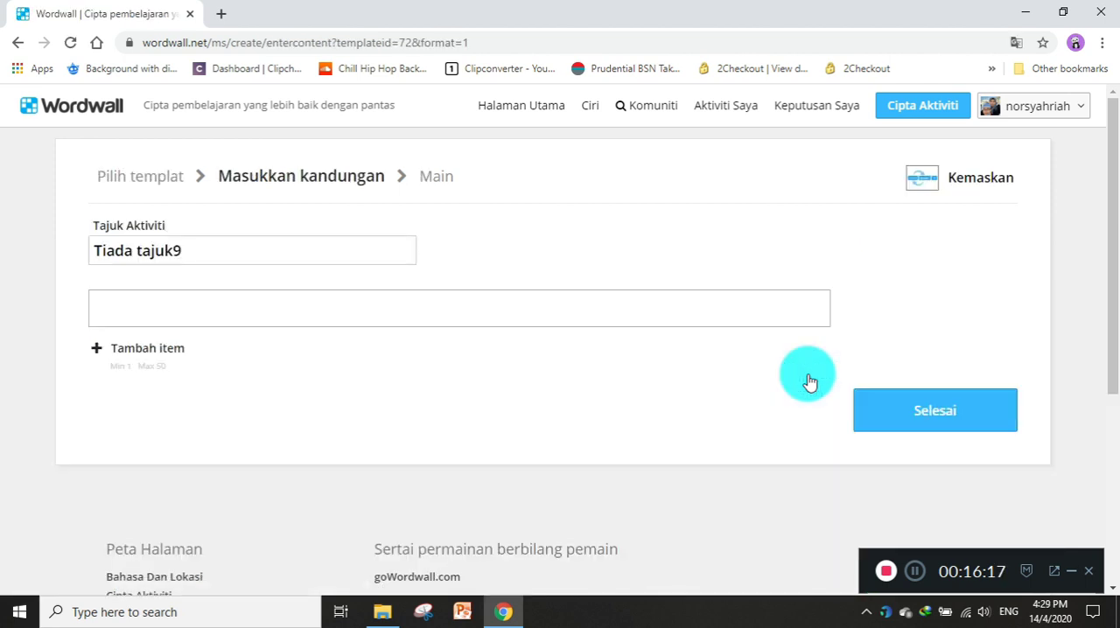
Title the new activity JAWI, enter the sentence "AYAH BELI JAM DI KEDAI" as its item, and finish creating it.
click(190, 250)
drag(189, 250, 87, 254)
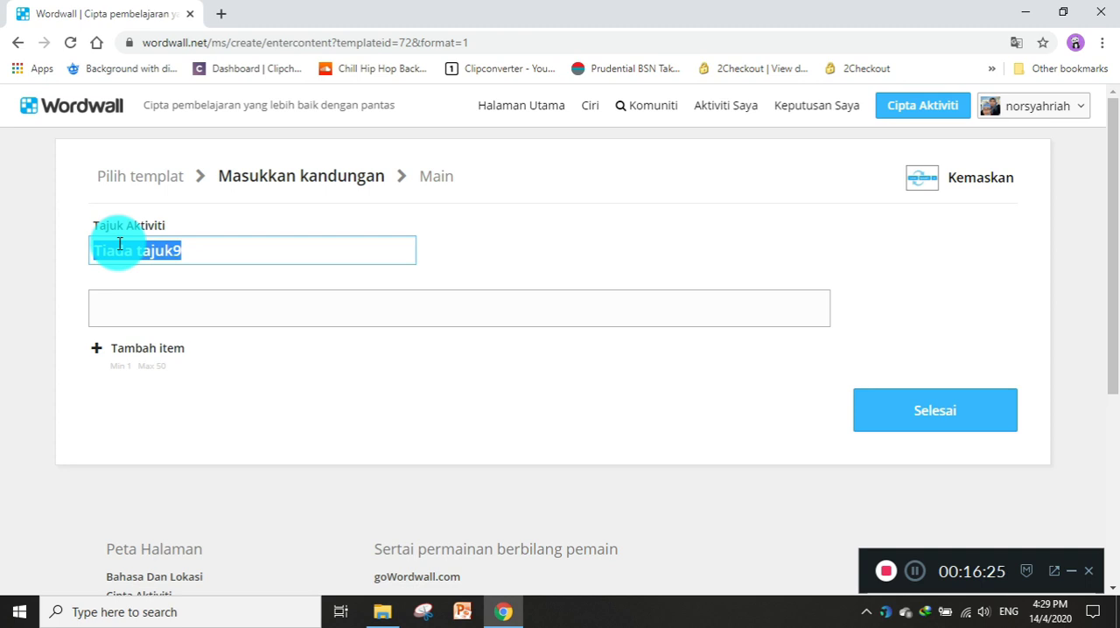
text(JA)
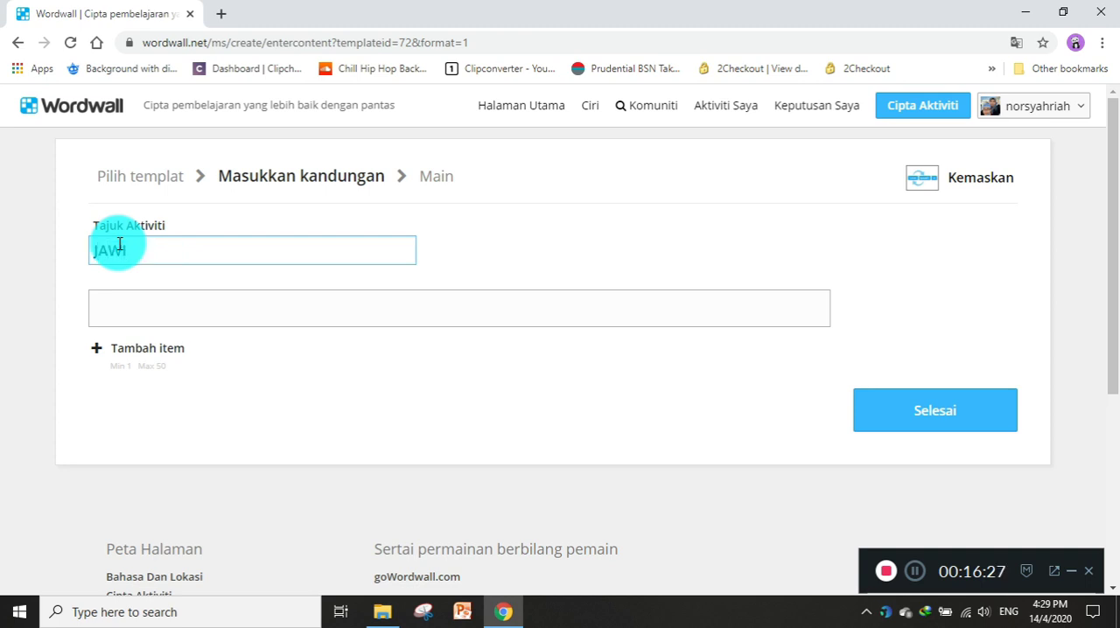
text(WI)
click(131, 313)
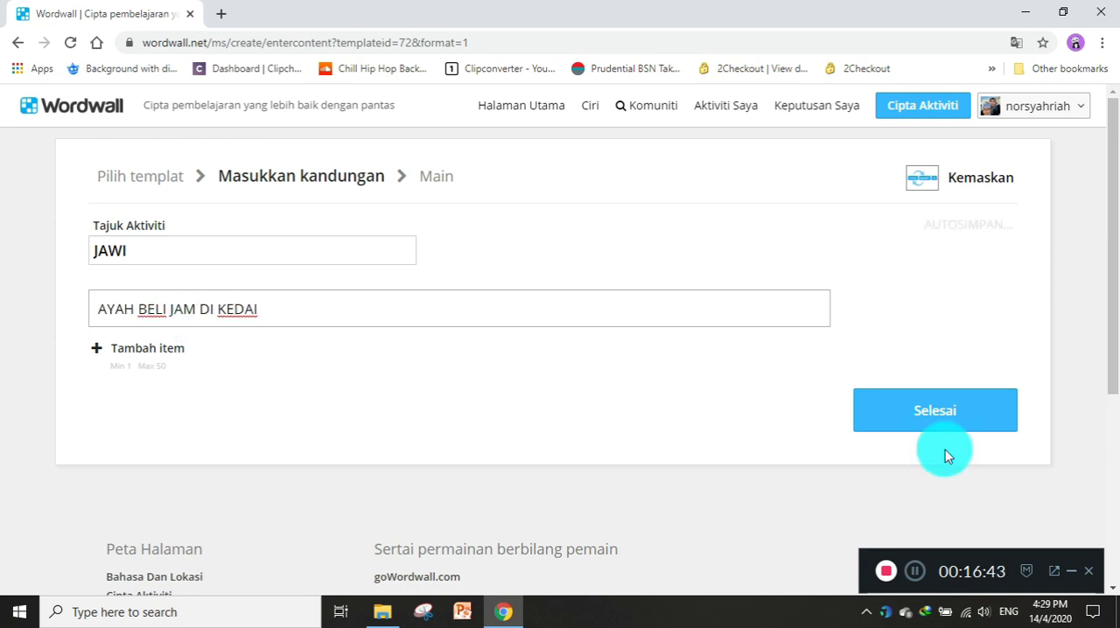
click(947, 418)
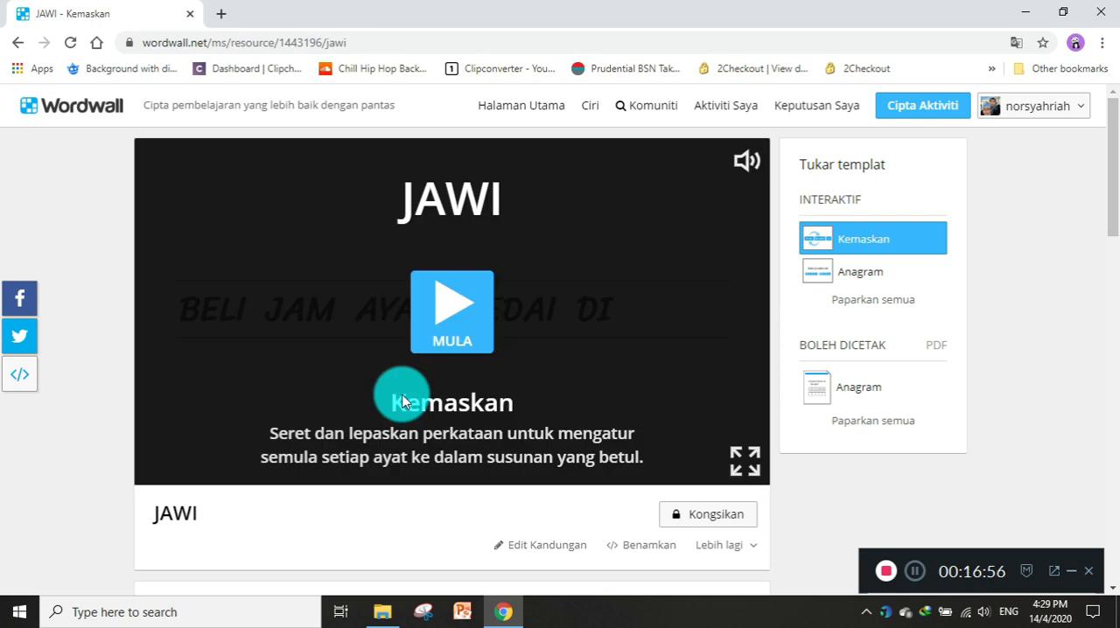
Play the JAWI activity by arranging the words into "AYAH BELI JAM DI KEDAI", and view its theme choices.
click(442, 305)
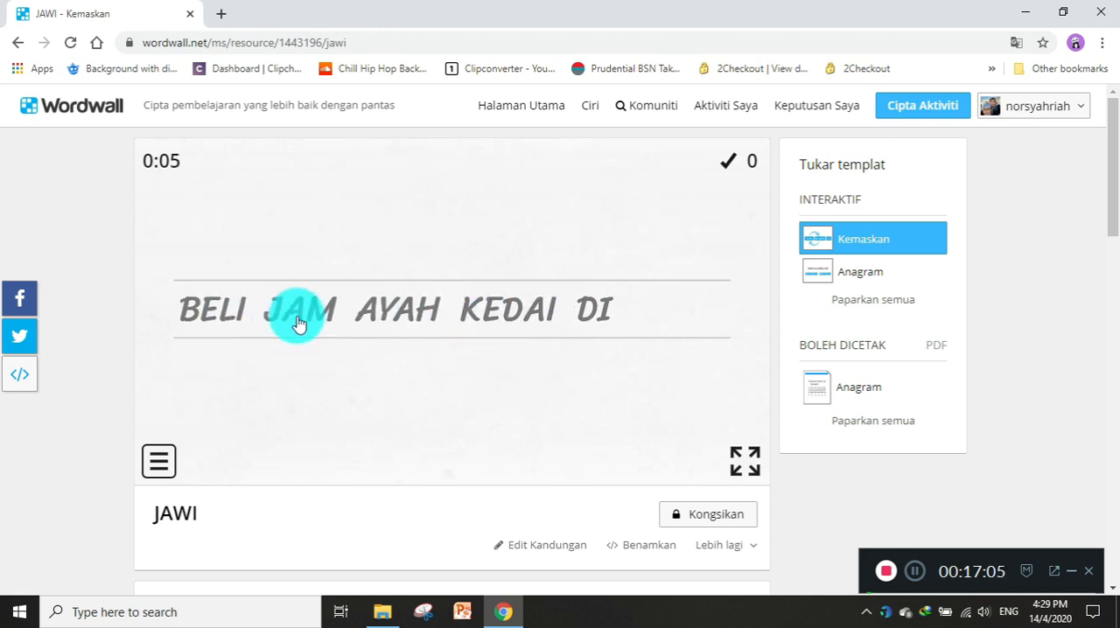
drag(380, 318, 169, 320)
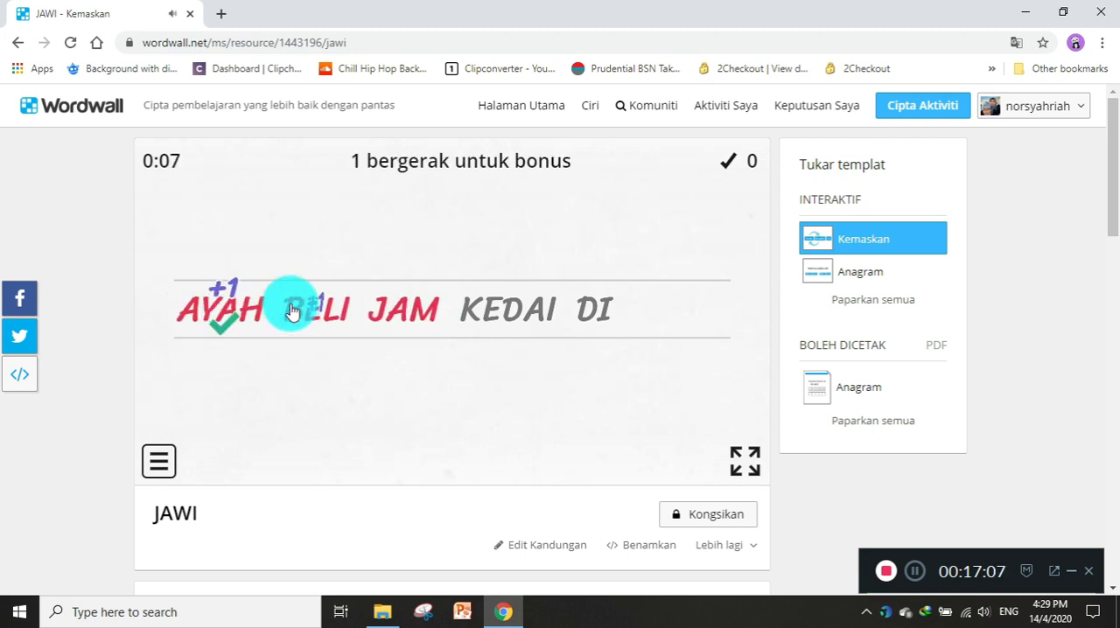
drag(587, 314, 434, 338)
scroll(436, 378, down, 1)
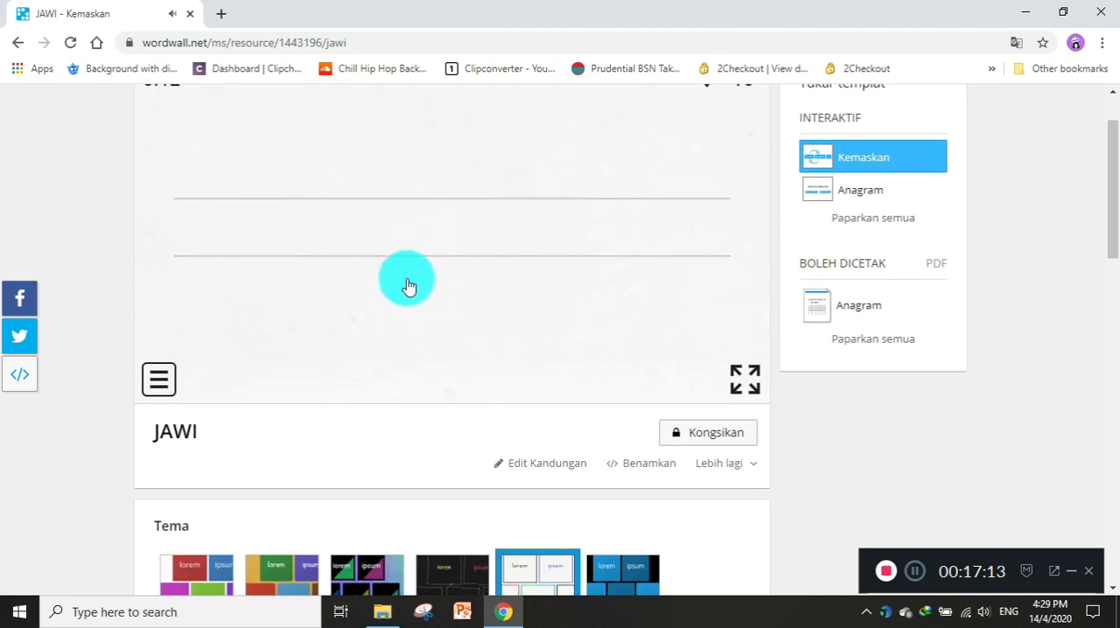
scroll(454, 320, down, 2)
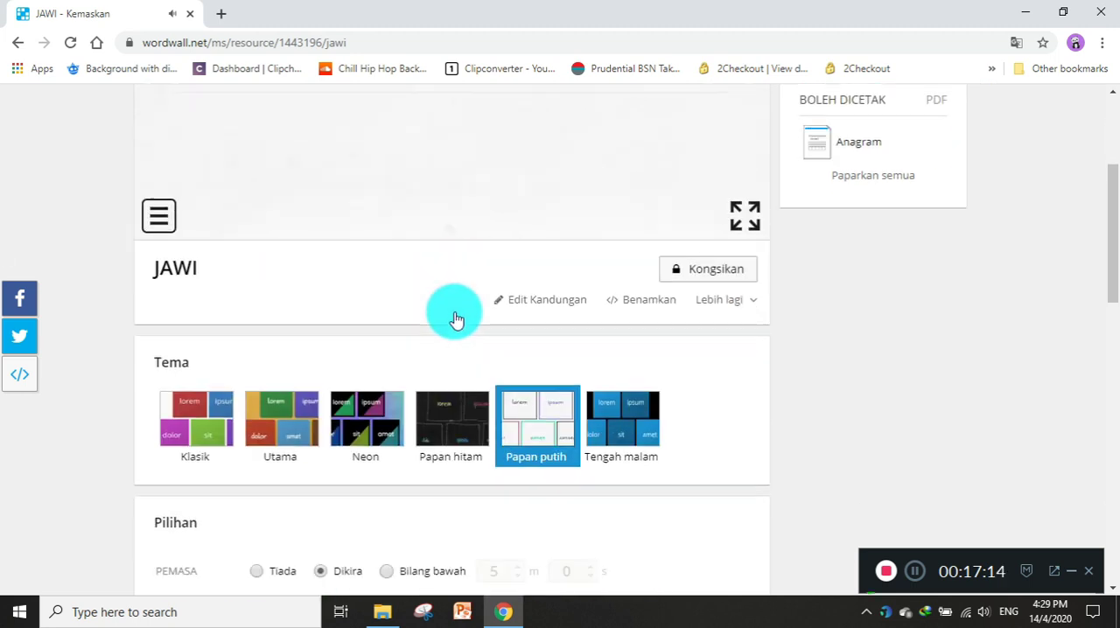
Try the Utama theme on the JAWI activity and start the game to preview it.
click(305, 427)
scroll(341, 394, up, 3)
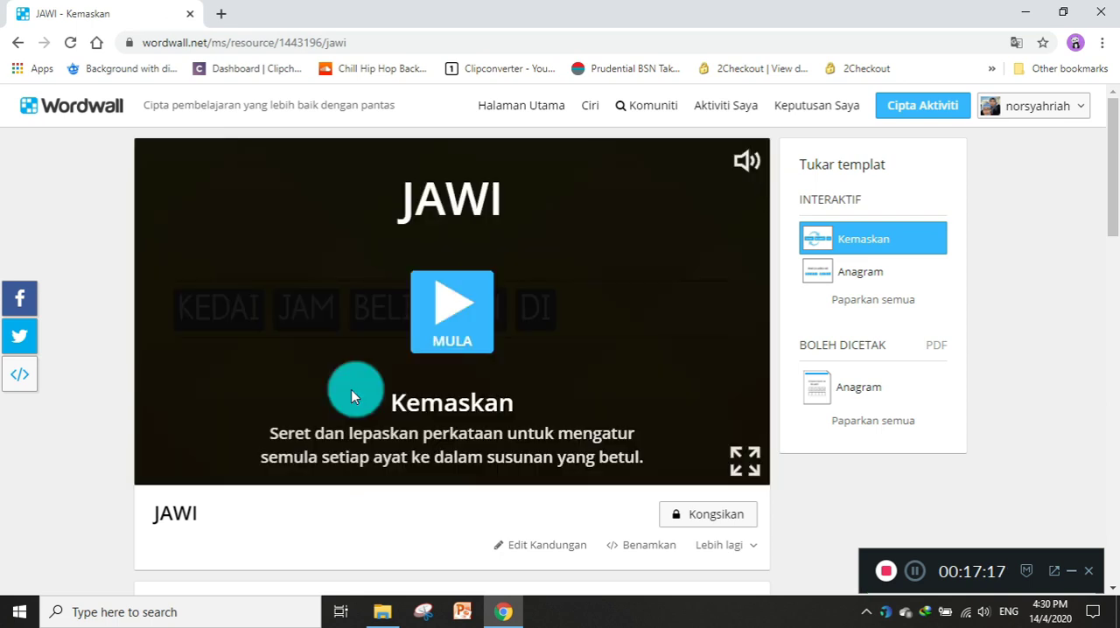
click(443, 308)
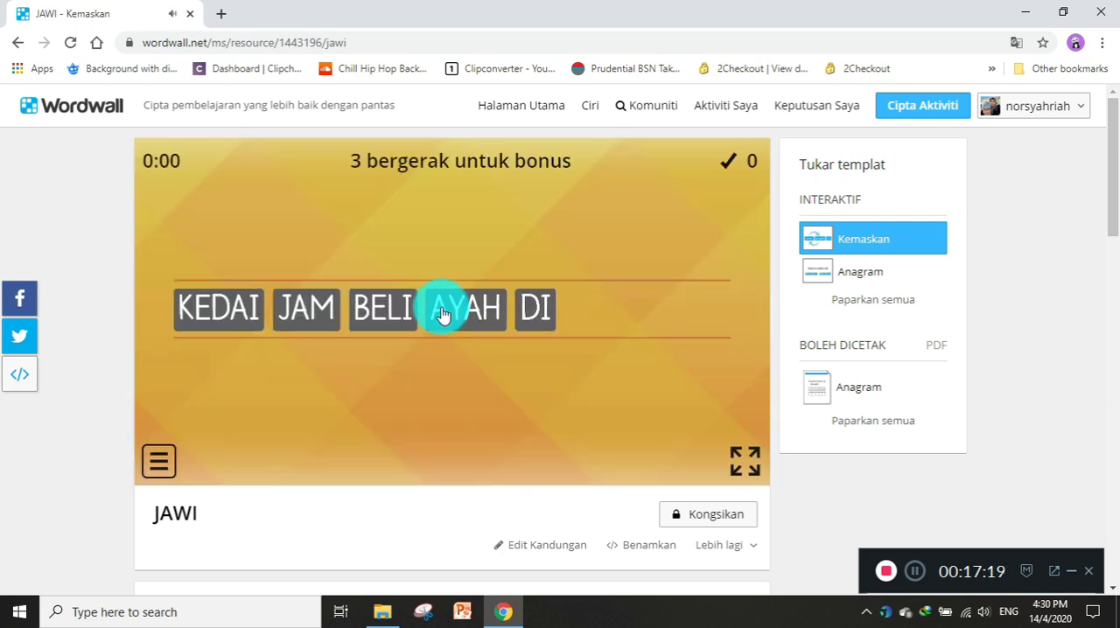
Apply the Tengah malam theme to the JAWI activity and start the game with it.
scroll(442, 315, down, 2)
click(610, 516)
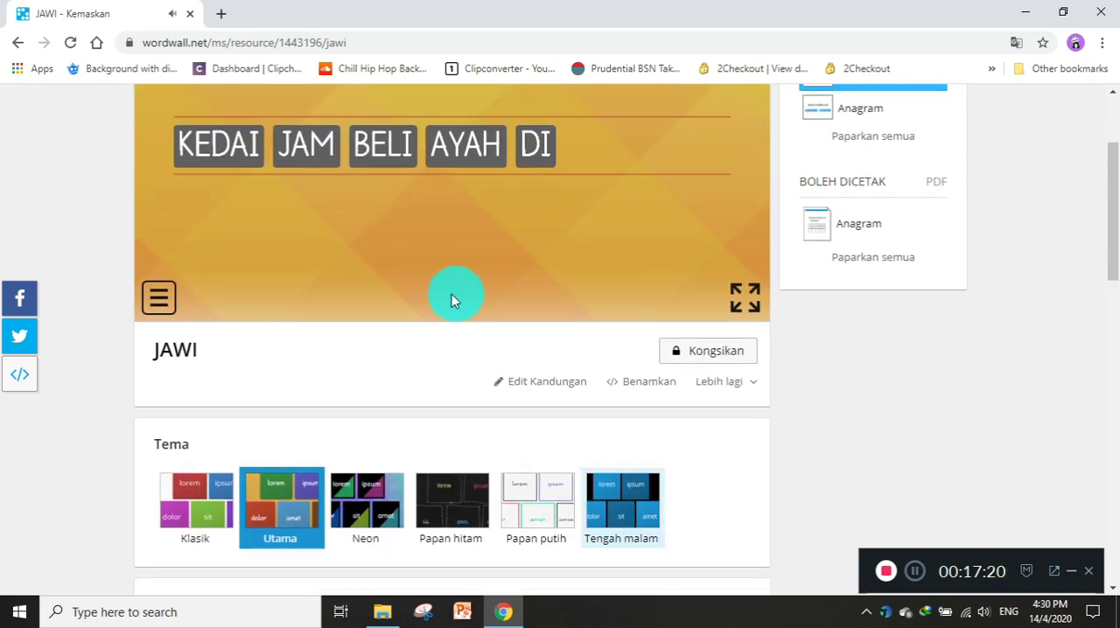
scroll(449, 297, up, 2)
click(436, 334)
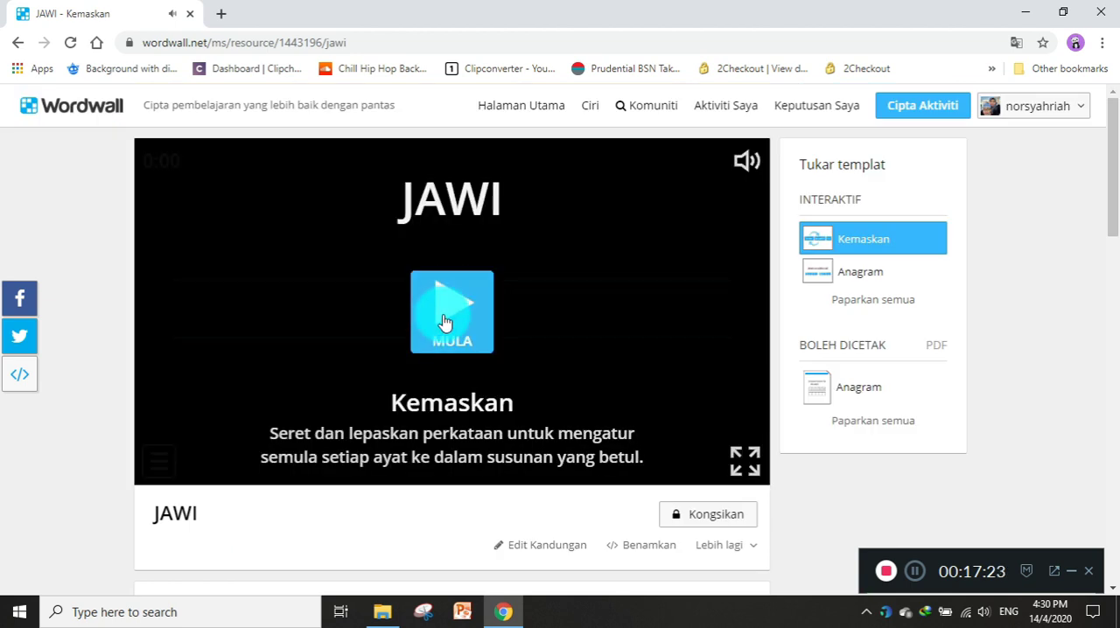
Review the JAWI activity's timer, marking, alignment and end-of-game options alongside the game.
scroll(448, 325, down, 5)
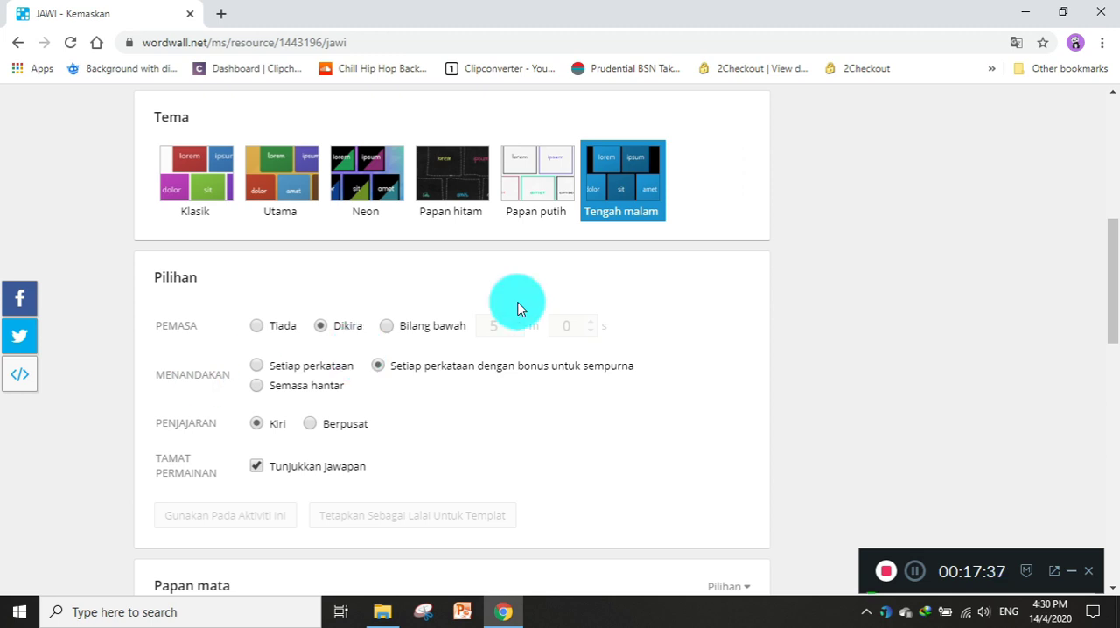
scroll(516, 305, up, 4)
scroll(429, 262, up, 2)
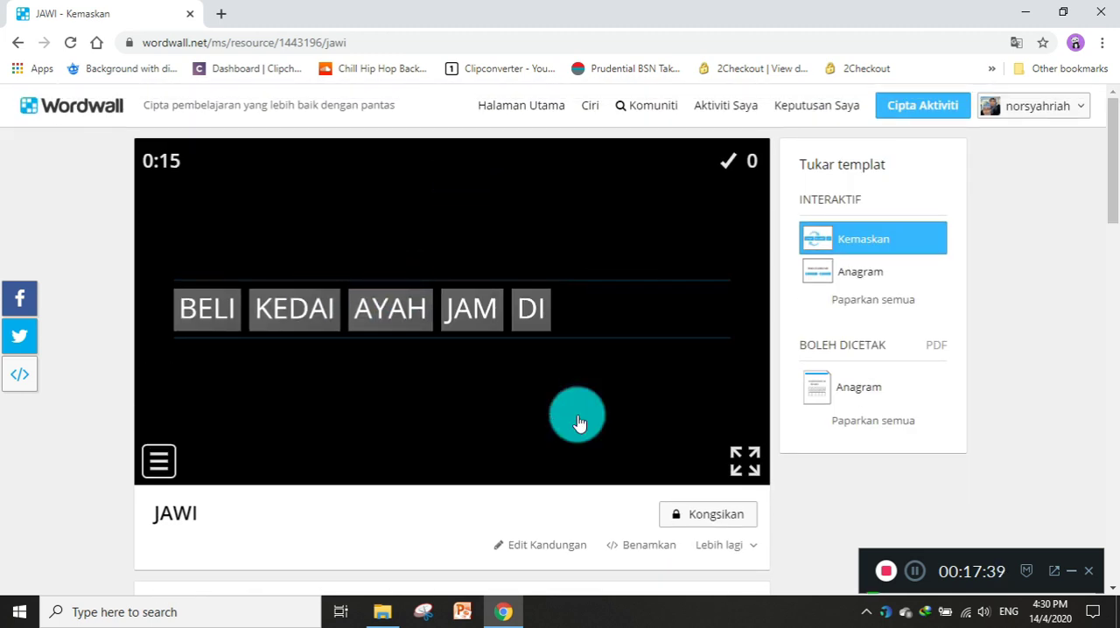
scroll(578, 429, down, 4)
scroll(541, 524, down, 1)
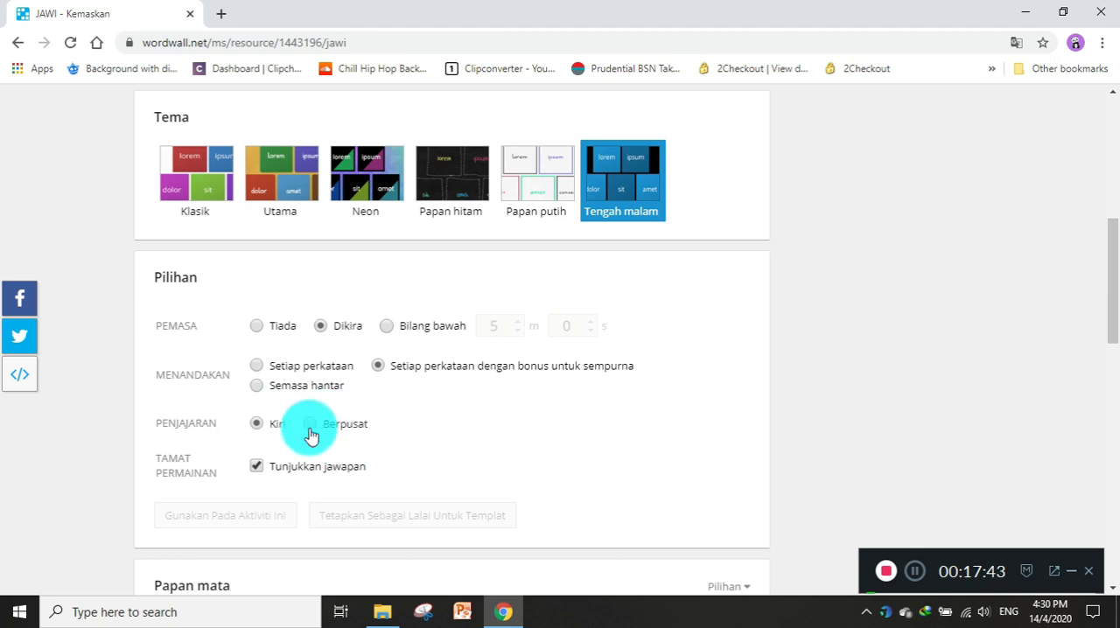
Expand the Papan mata options and review the leaderboard's activation, size, duplicate-name and removal settings.
scroll(315, 490, down, 2)
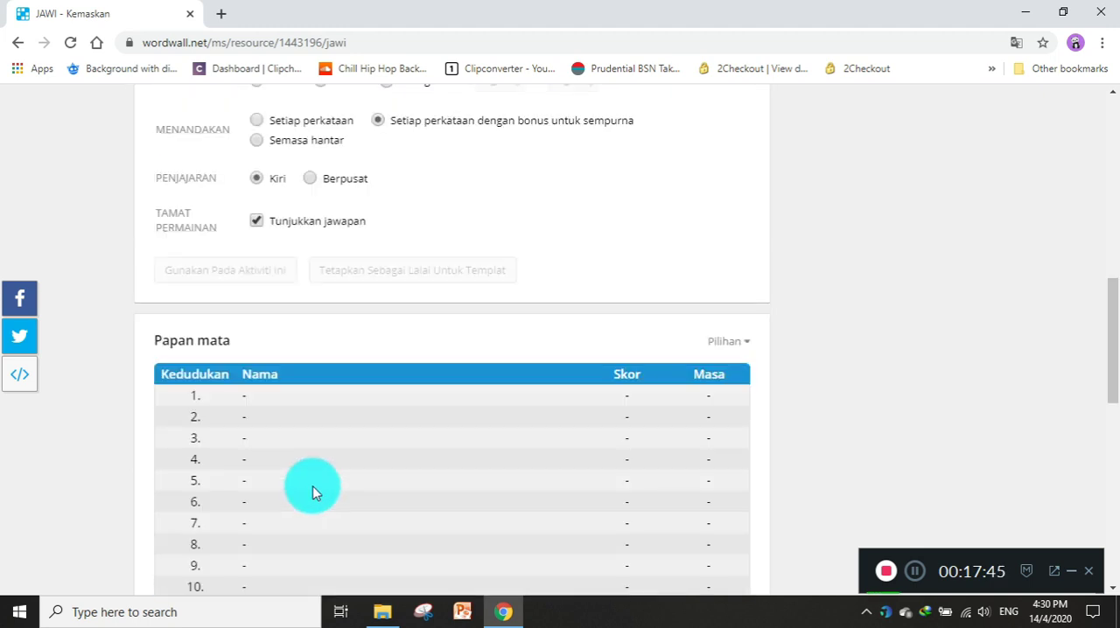
scroll(315, 490, down, 2)
scroll(488, 402, up, 1)
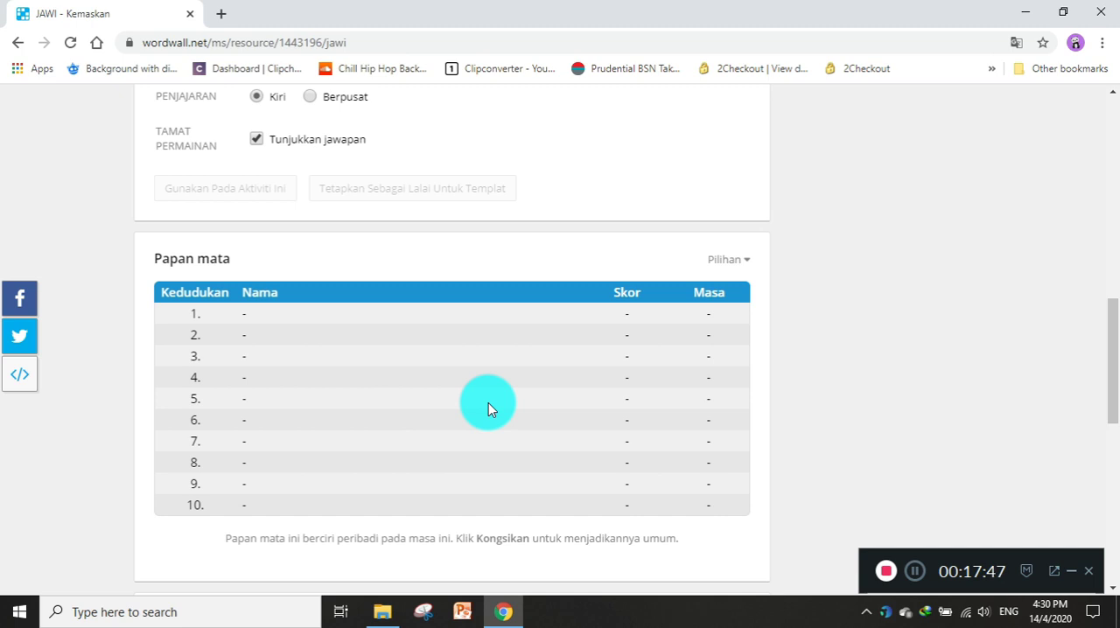
click(723, 260)
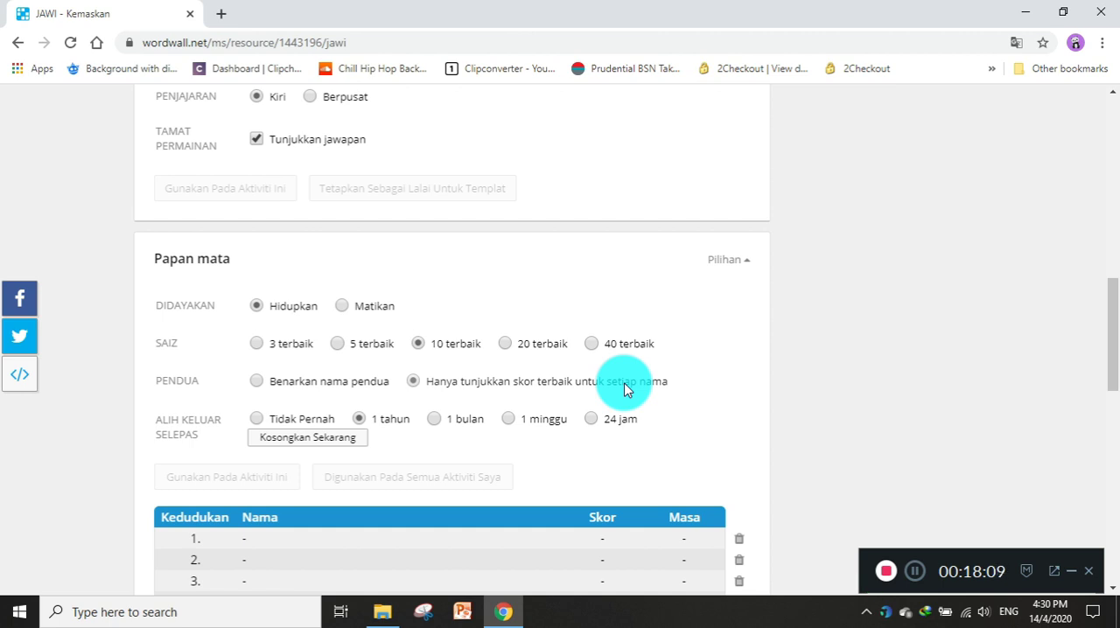
scroll(482, 464, down, 1)
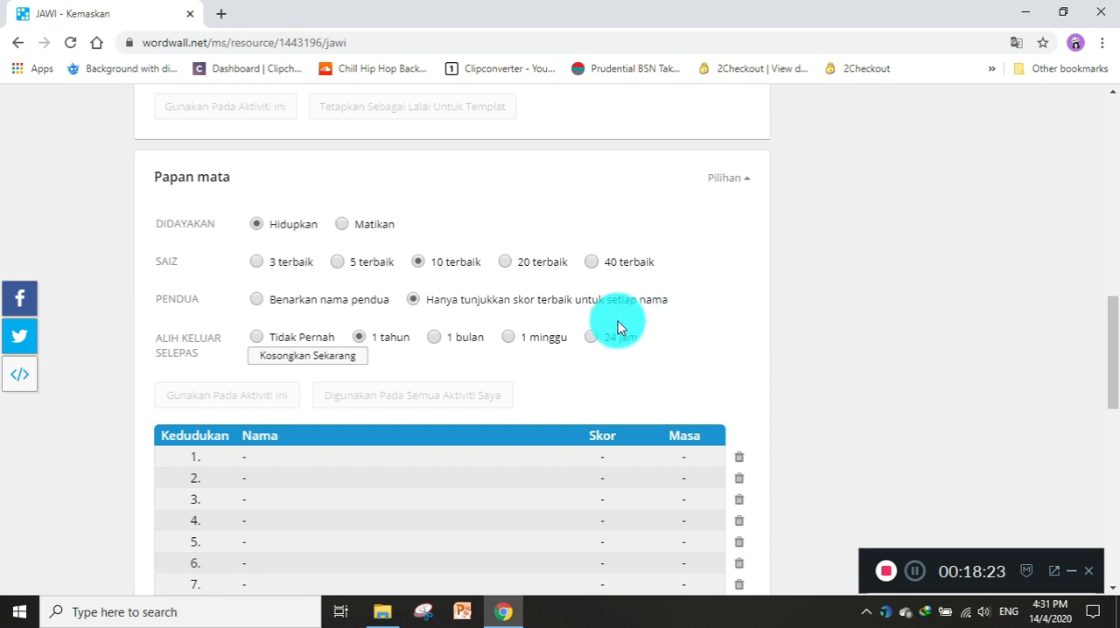
scroll(566, 391, up, 15)
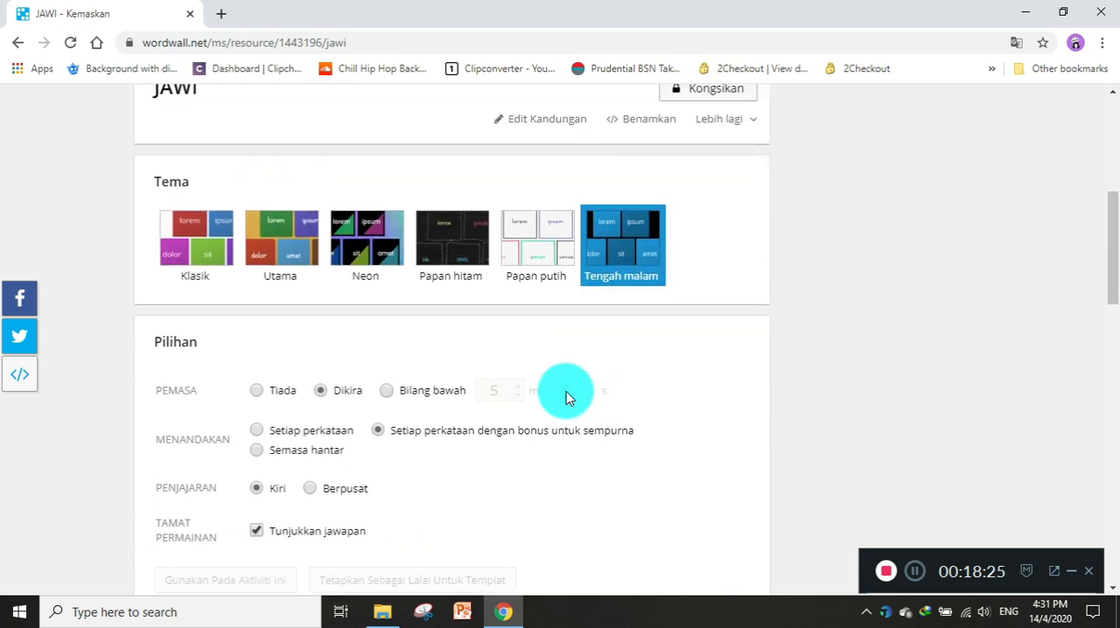
Open the activity TAHUN 2 : AKIDAH SIFAT-SIFAT ALLAH from the TAHUN 2 folder of Aktiviti Saya.
click(731, 107)
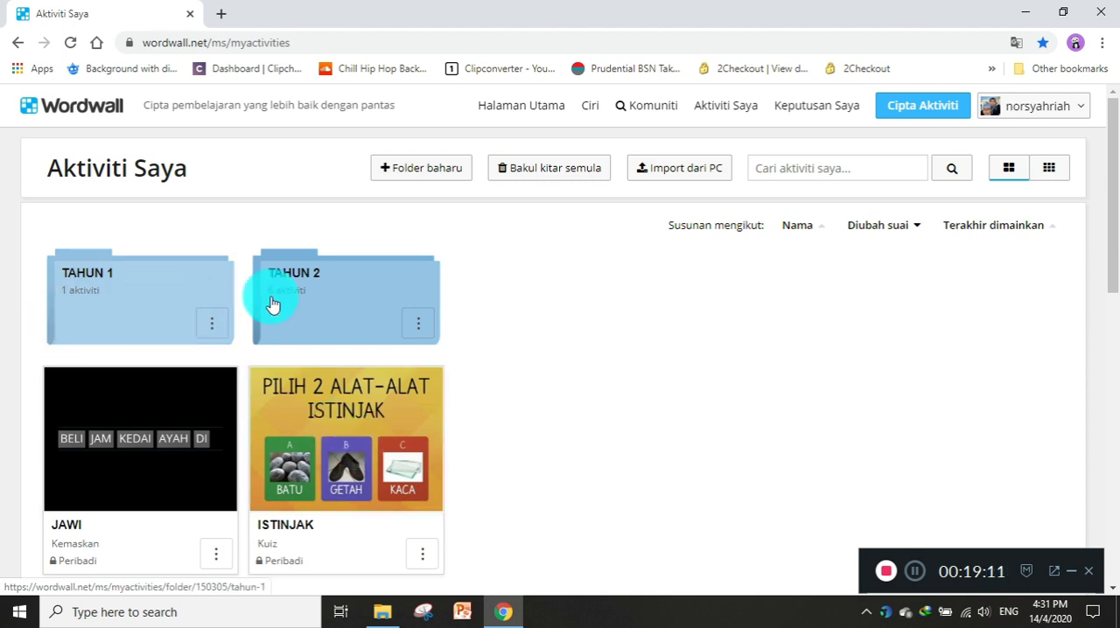
click(310, 298)
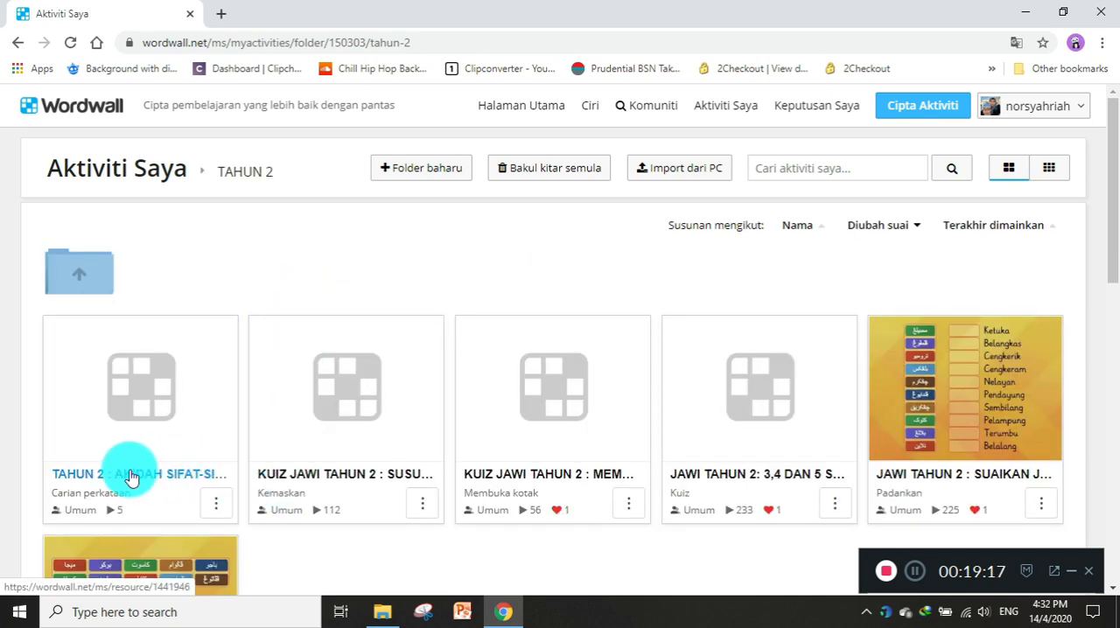
click(125, 477)
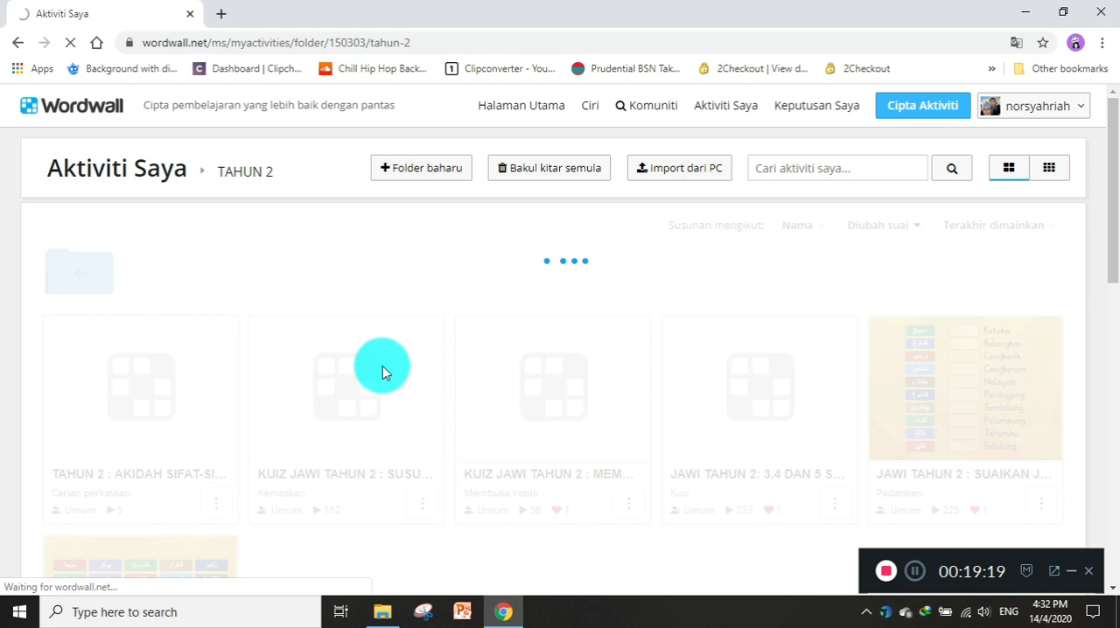
scroll(418, 376, down, 1)
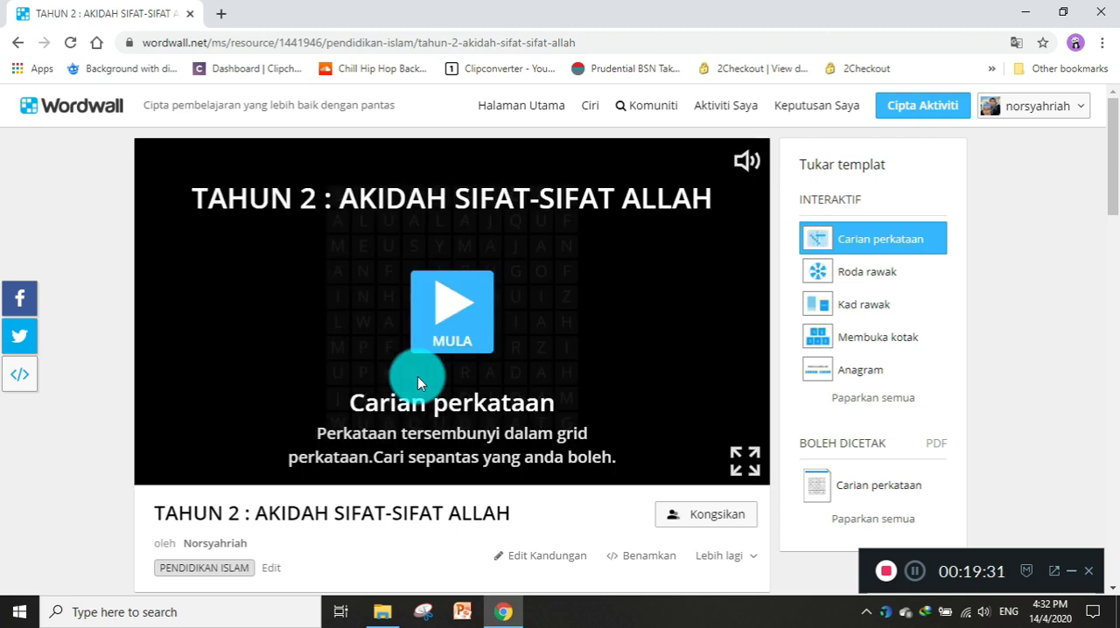
Start the Carian perkataan game and mark the hidden word WAHDANIAH in the letter grid.
click(441, 317)
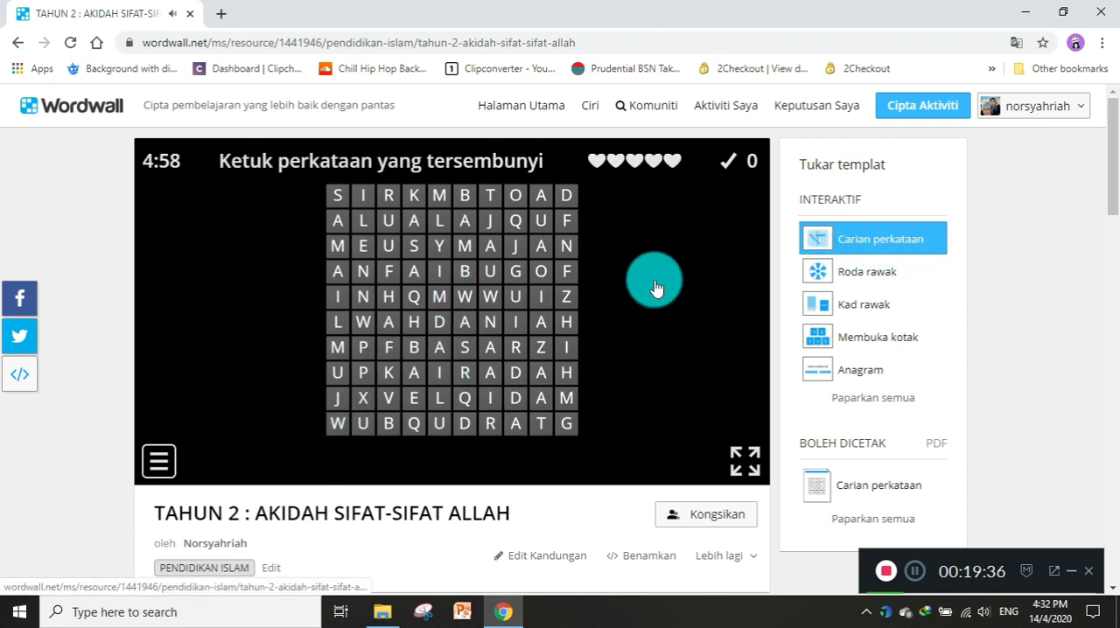
click(367, 319)
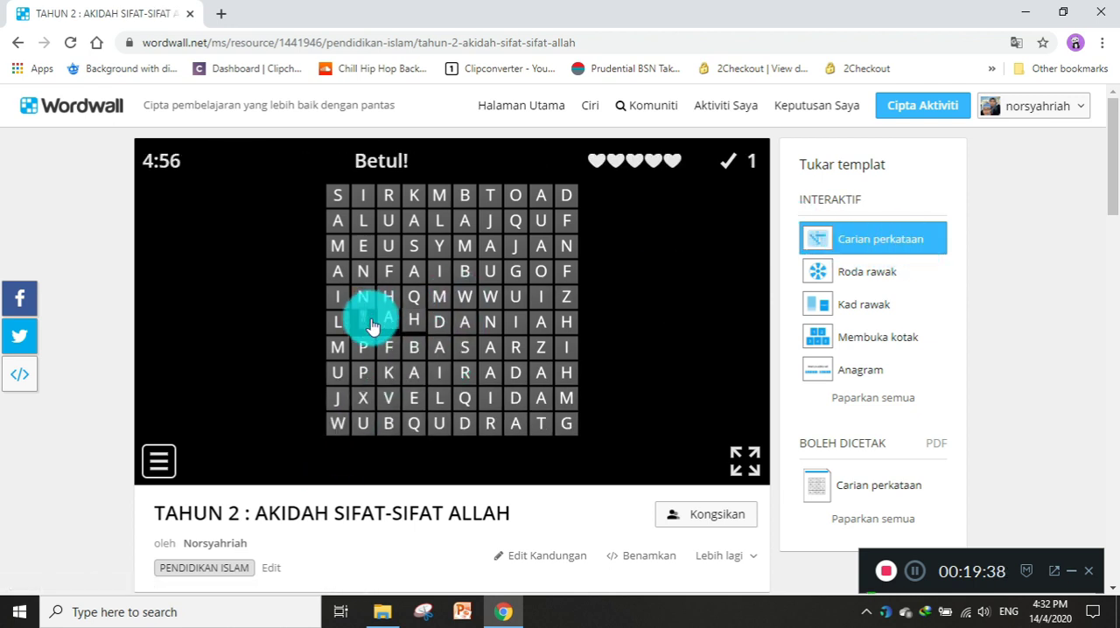
click(419, 352)
Open the word search activity's content for editing and examine its title and full list of words.
click(563, 560)
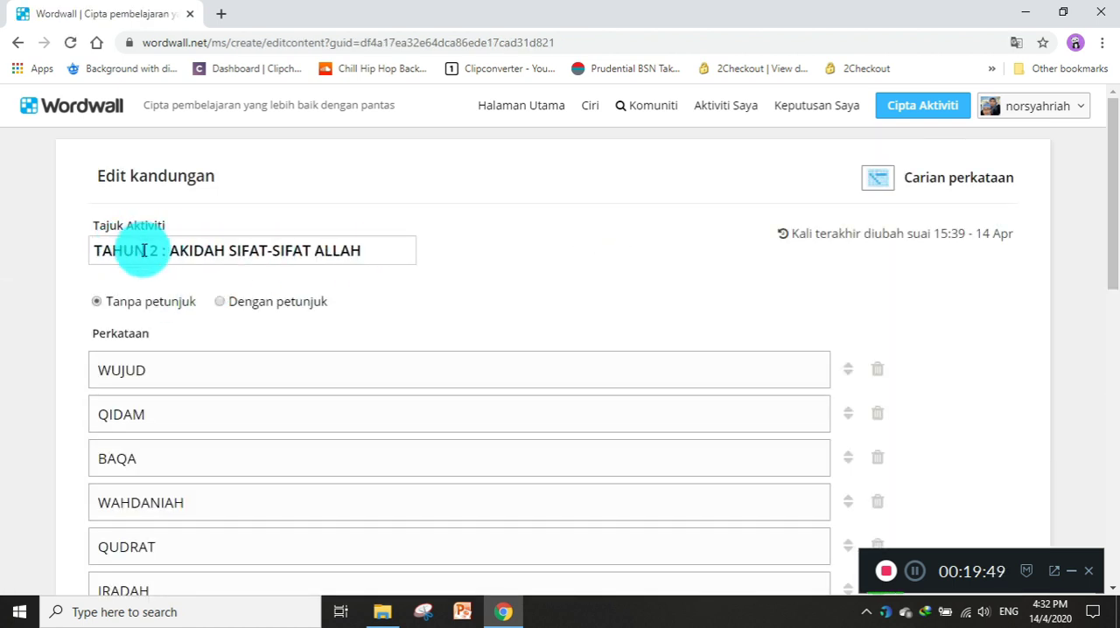
scroll(212, 336, down, 1)
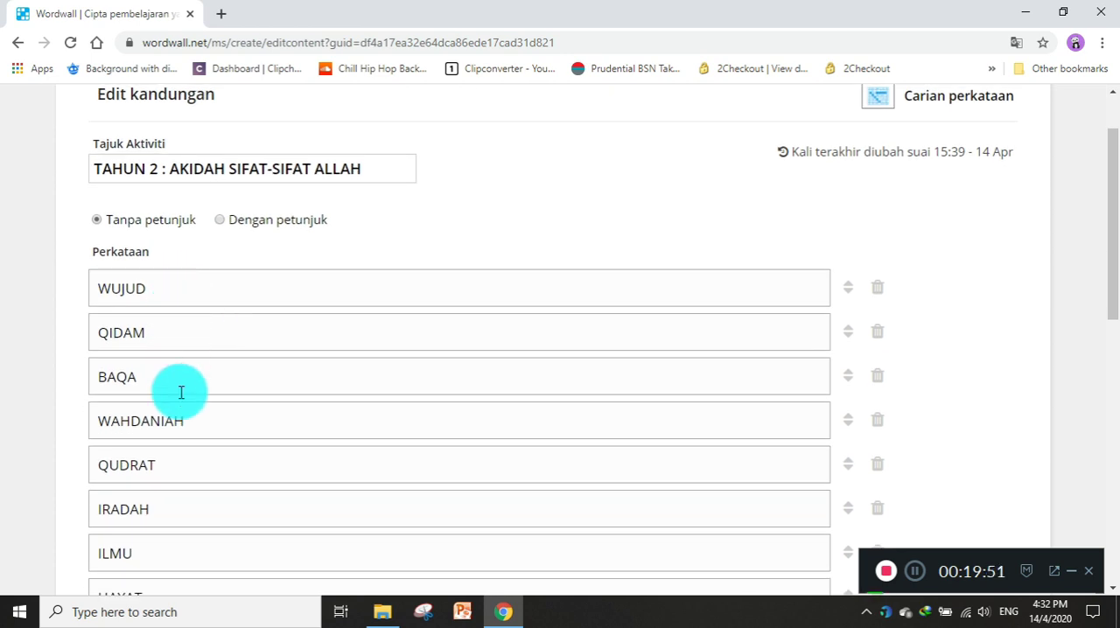
scroll(175, 358, down, 3)
scroll(175, 353, up, 4)
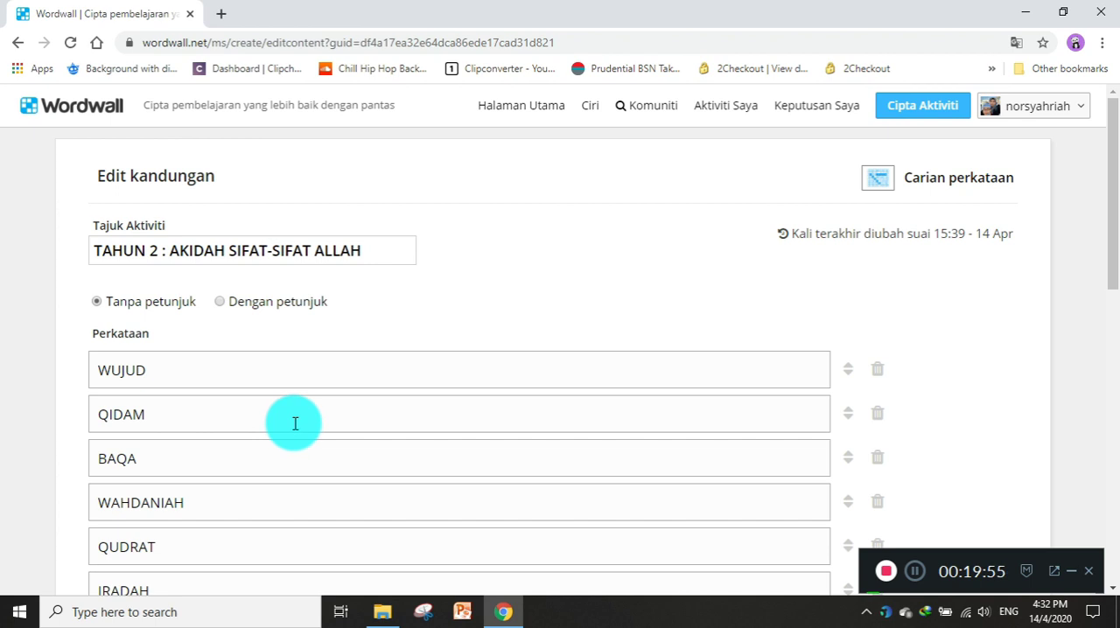
scroll(295, 423, down, 2)
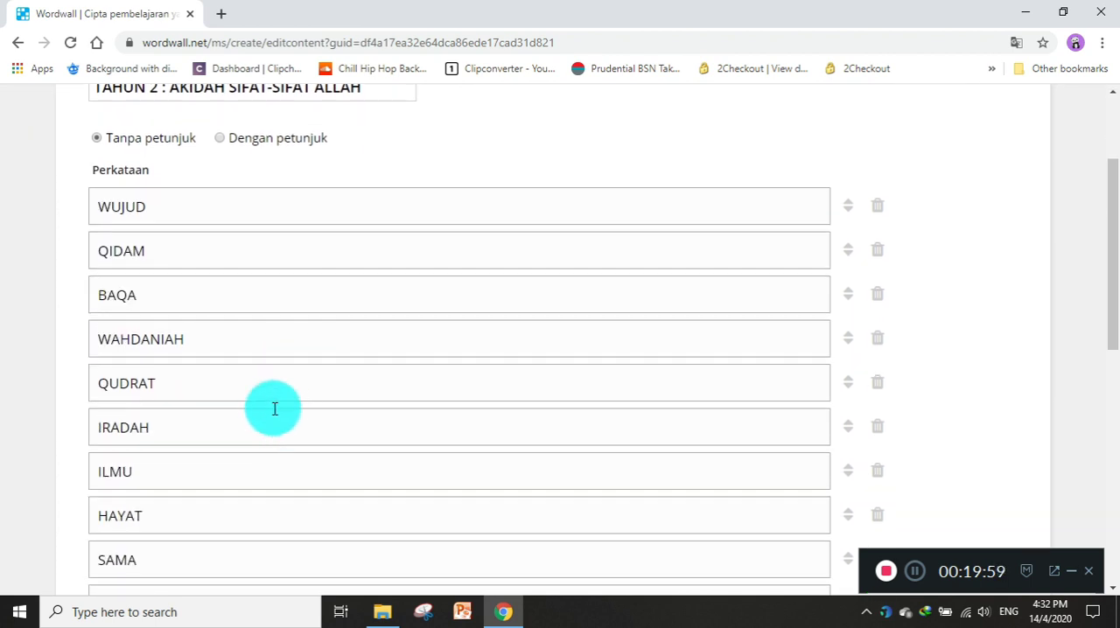
scroll(174, 229, down, 1)
scroll(174, 229, up, 1)
click(174, 218)
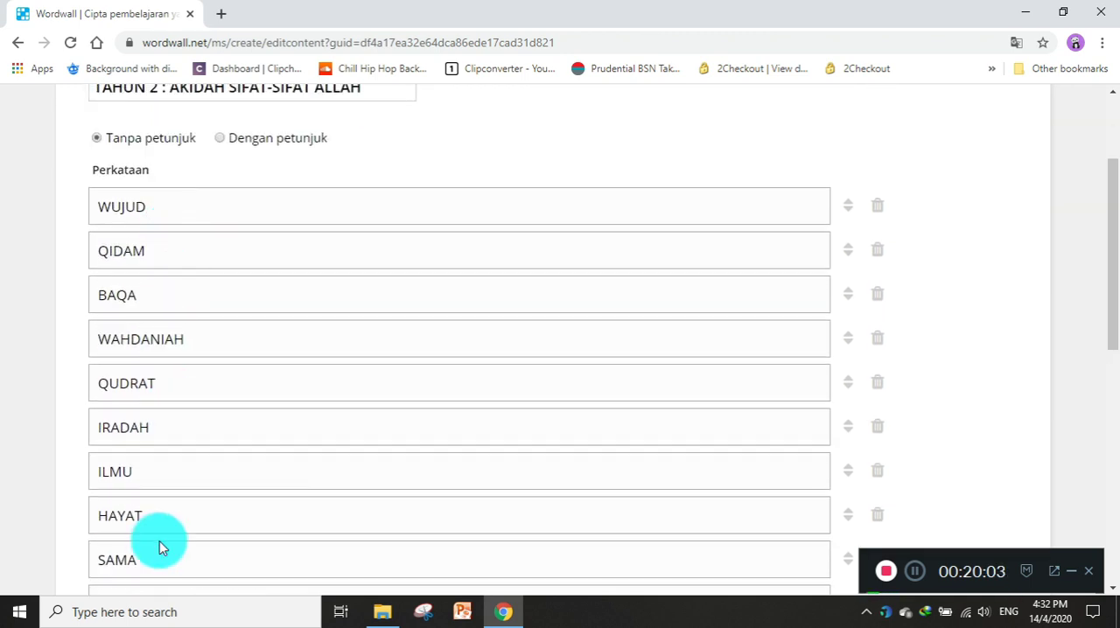
scroll(220, 325, down, 2)
scroll(219, 327, up, 2)
scroll(221, 332, up, 2)
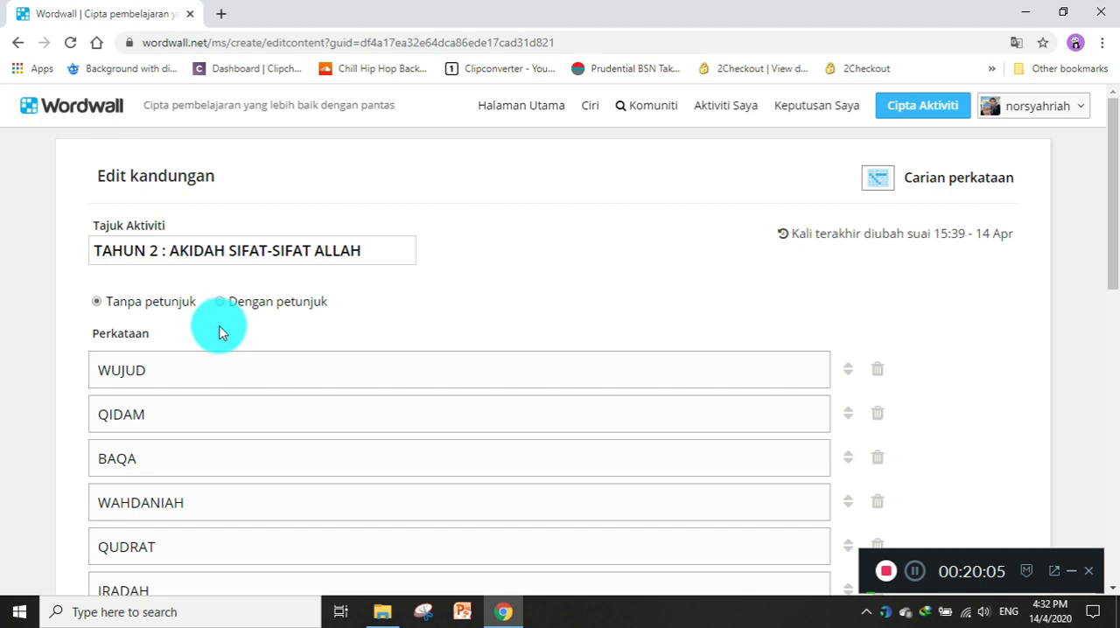
Return to Aktiviti Saya and open KUIZ JAWI TAHUN 2 : SUSUNAN AYAT from the TAHUN 2 folder.
click(700, 108)
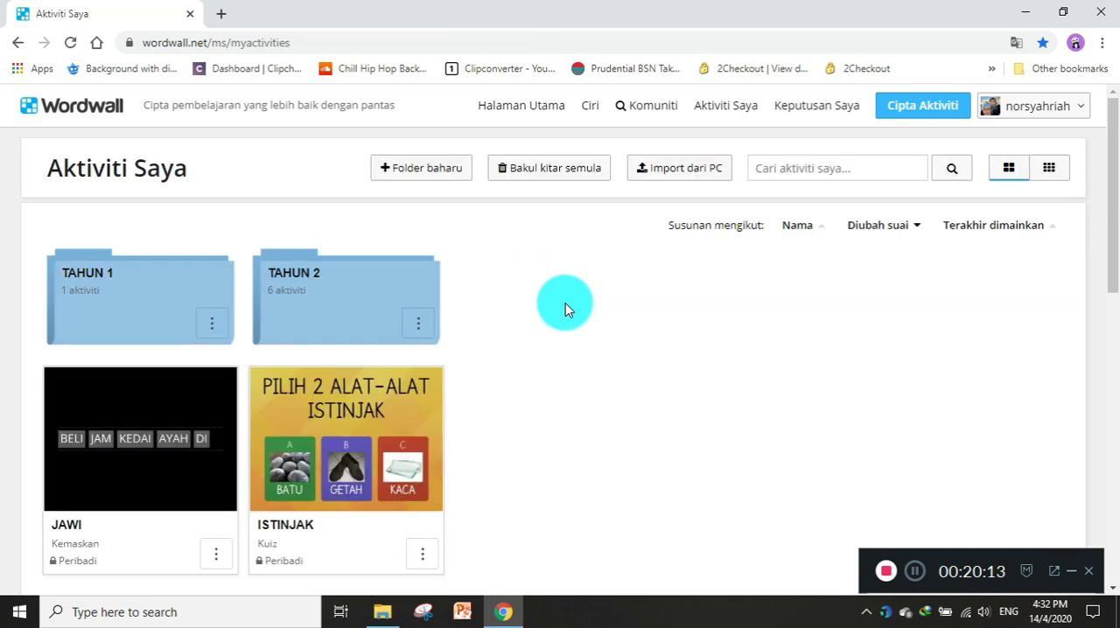
click(393, 297)
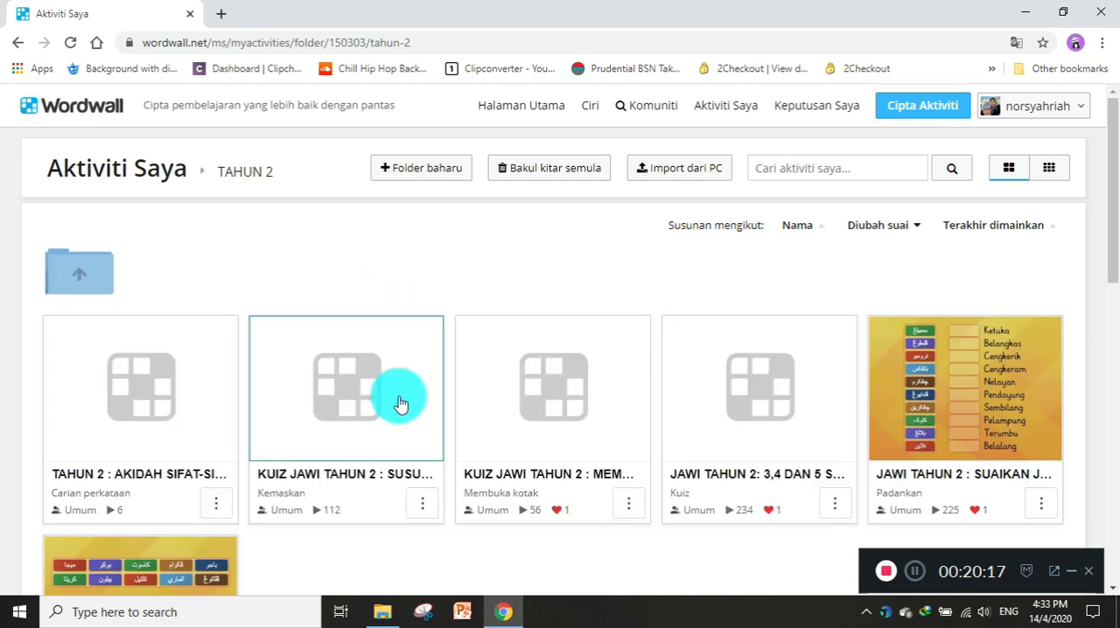
click(405, 476)
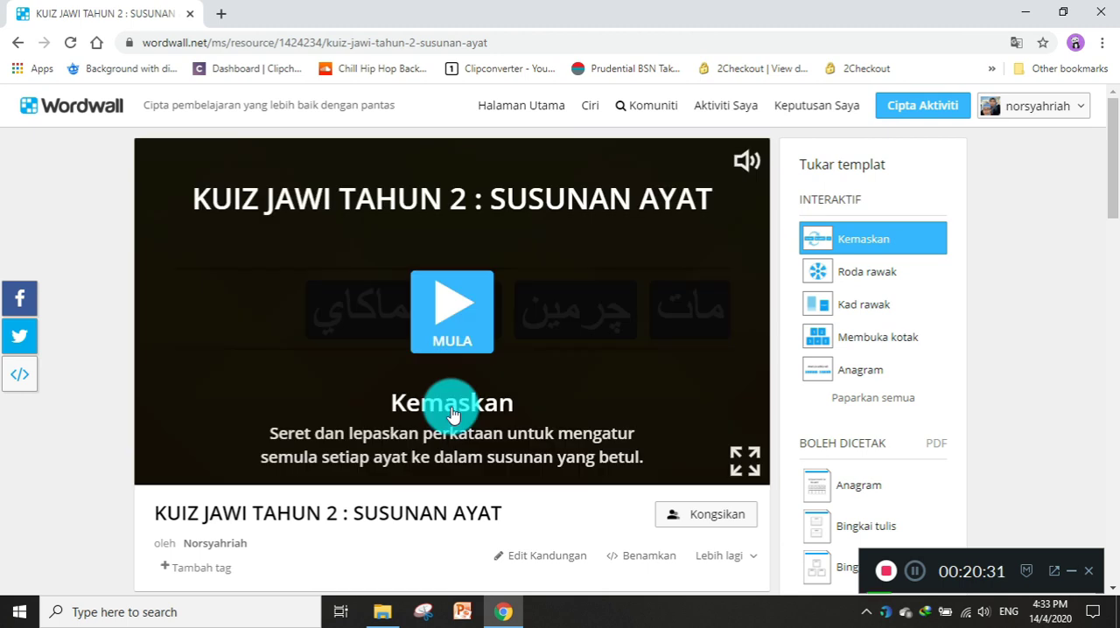
Start the SUSUNAN AYAT game and arrange the first question's Jawi words into "ايه مماكاي چرمين مات".
click(450, 315)
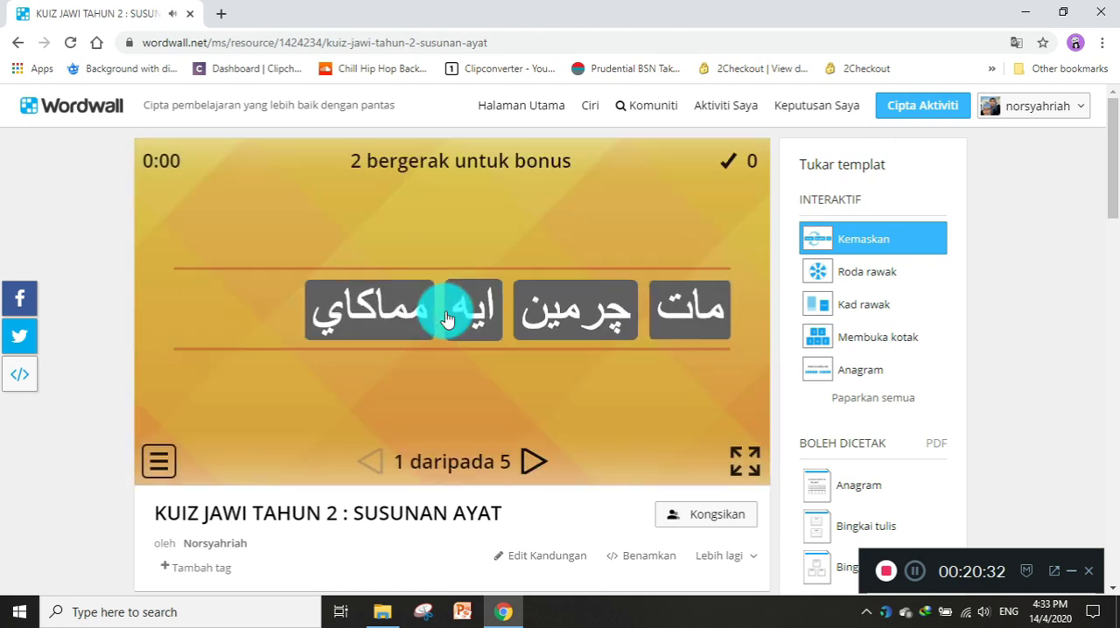
drag(446, 320, 699, 320)
drag(407, 303, 517, 331)
drag(432, 292, 534, 325)
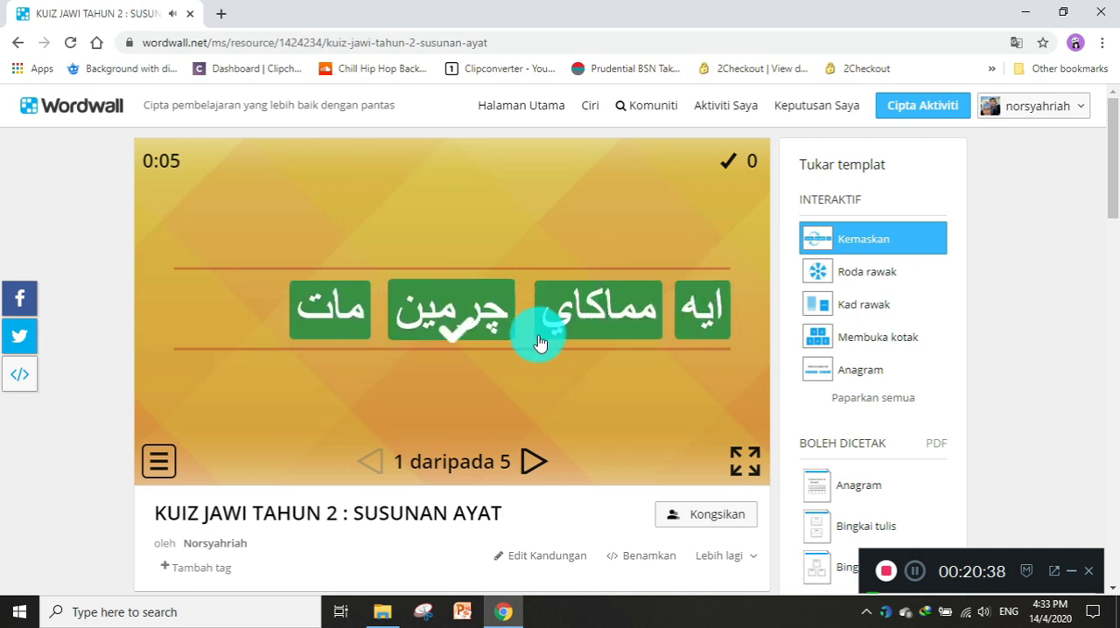
Open the SUSUNAN AYAT activity's content for editing, examine its Jawi sentences, and return to Aktiviti Saya.
scroll(555, 359, down, 1)
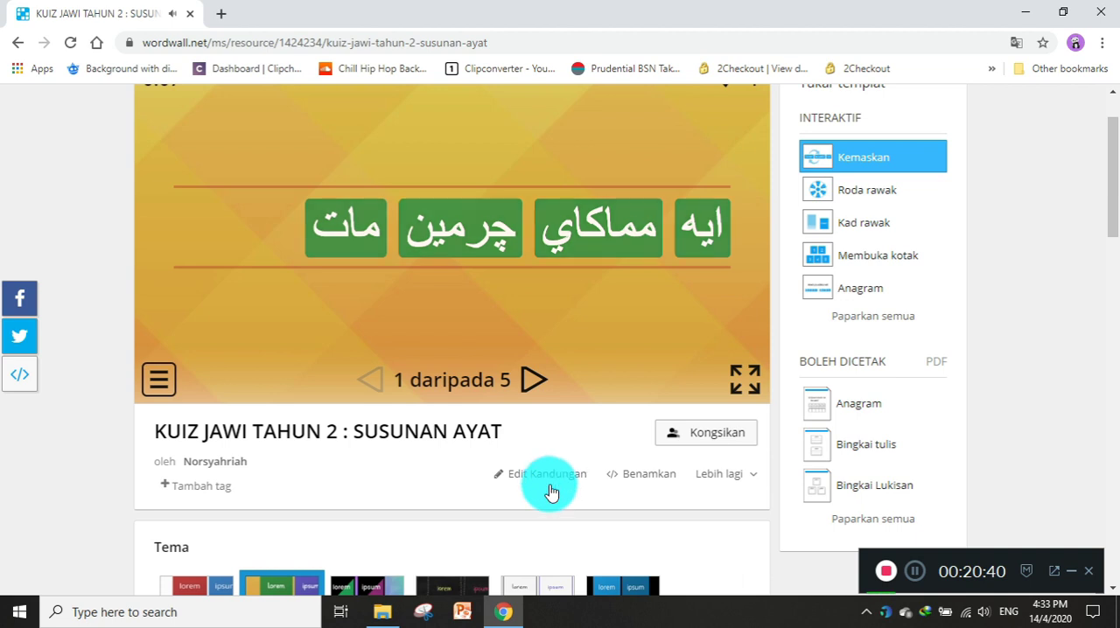
click(548, 486)
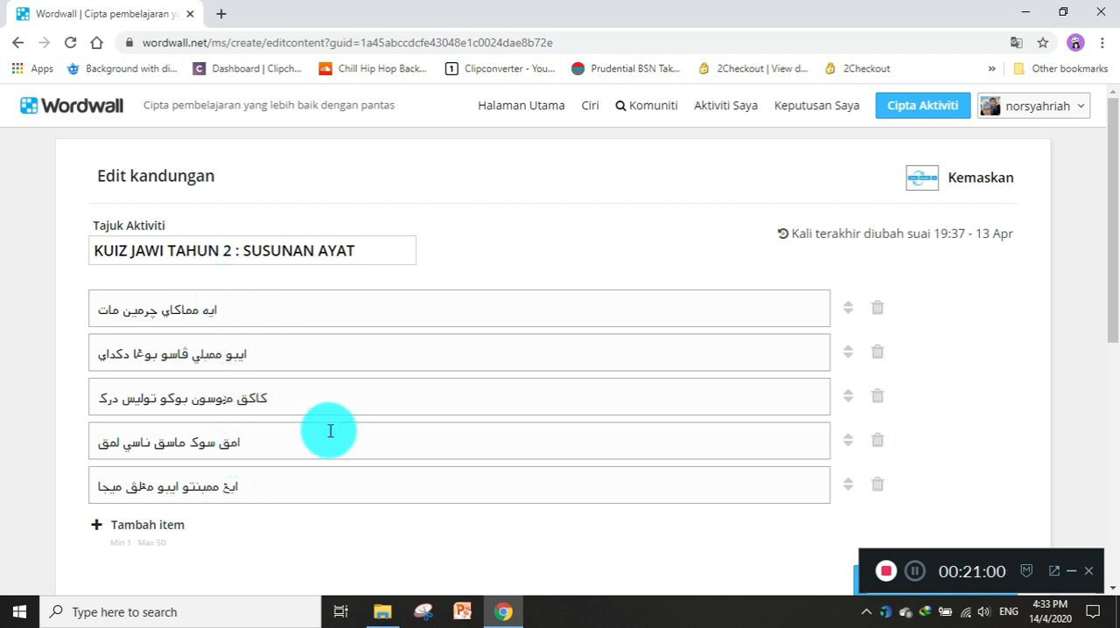
scroll(331, 431, down, 2)
scroll(533, 426, up, 2)
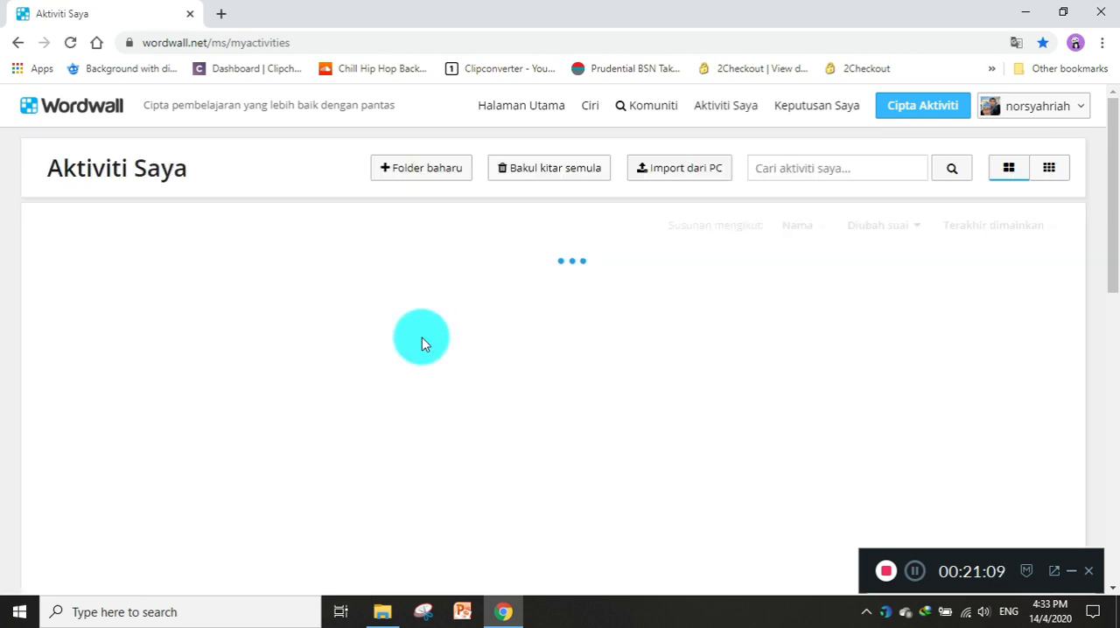
Open KUIZ JAWI TAHUN 2 : MEMBACA RANGKAI KATA from the TAHUN 2 folder and start its Membuka kotak game.
click(320, 316)
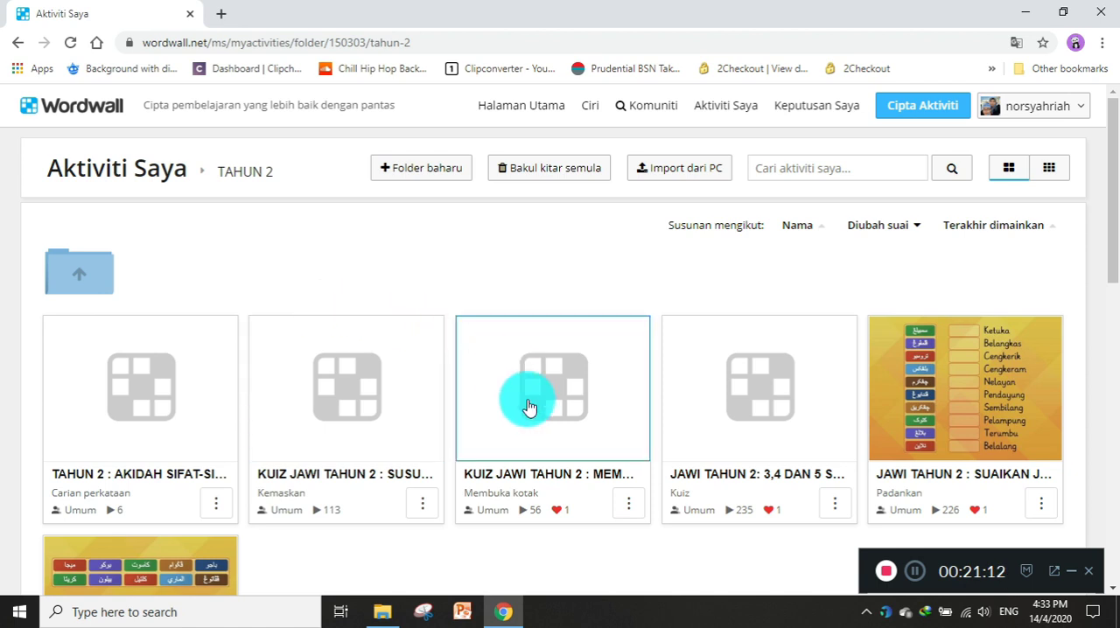
click(587, 485)
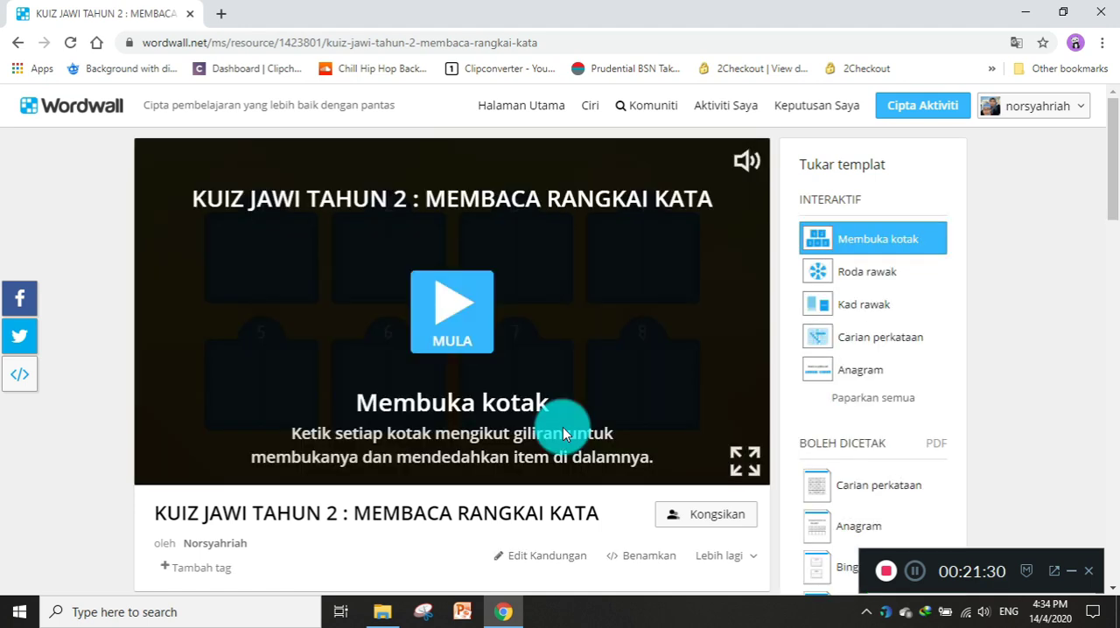
click(461, 319)
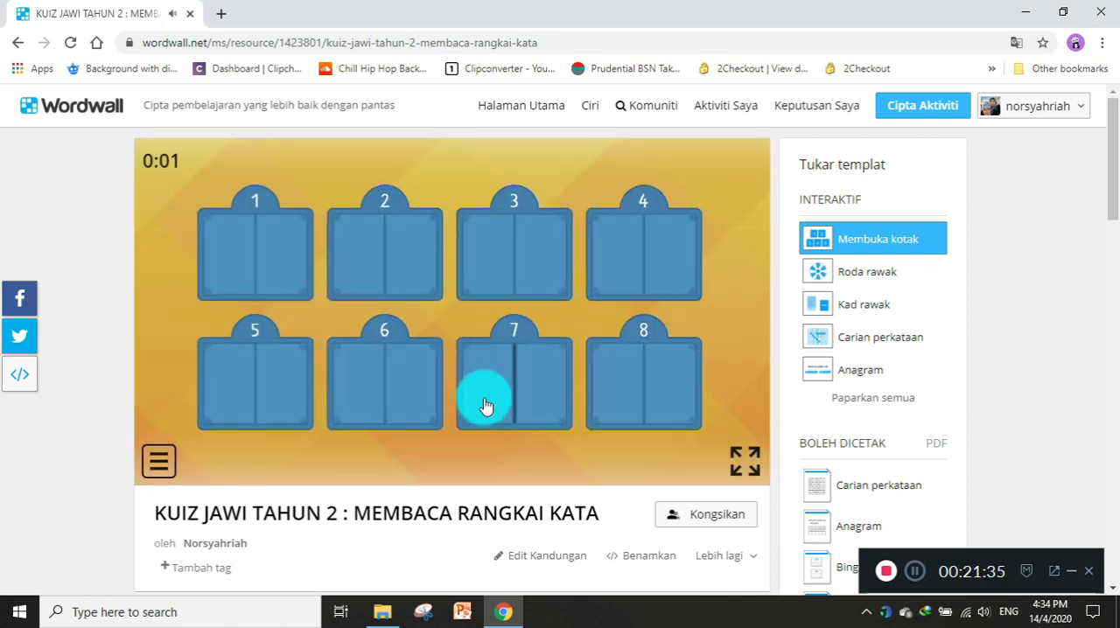
Open boxes 7, 8, 2 and 3 in the MEMBACA RANGKAI KATA game, zooming back out between them.
click(483, 394)
click(485, 375)
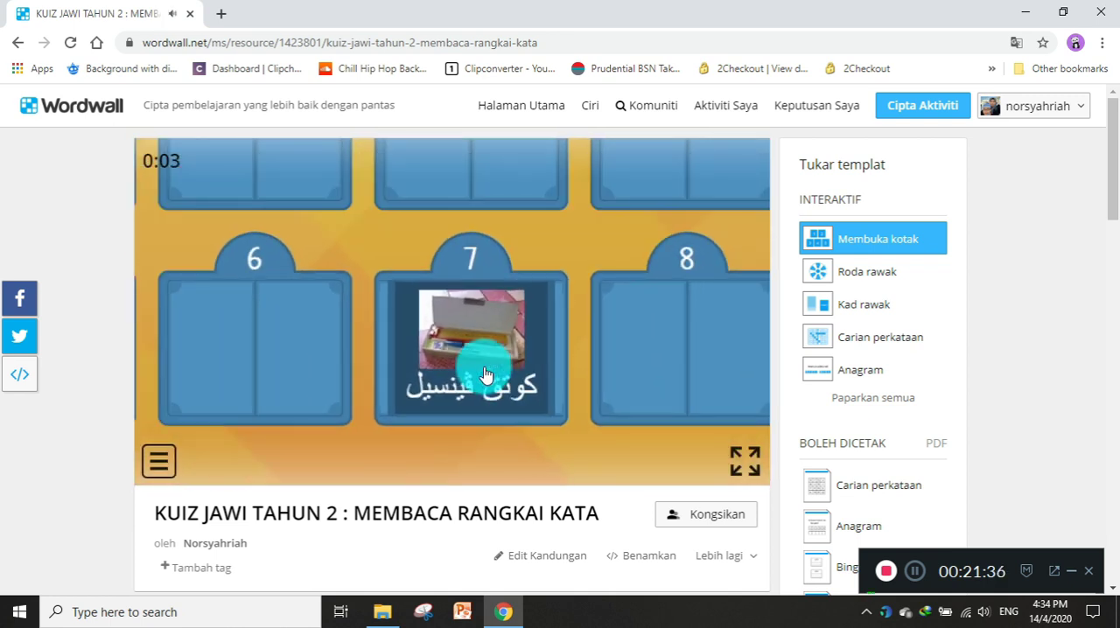
click(624, 383)
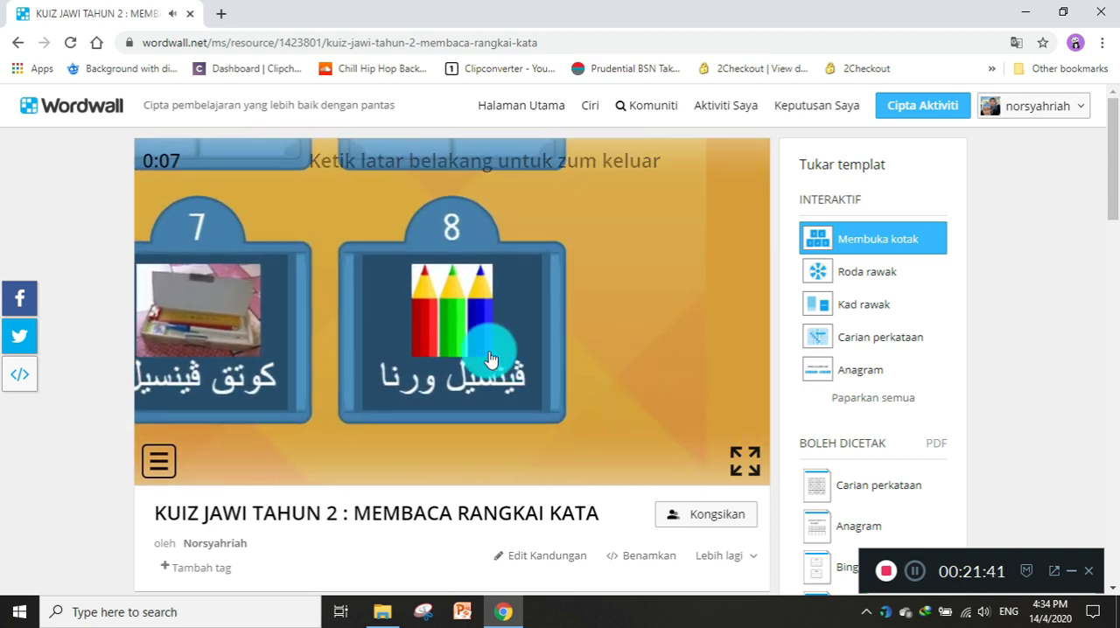
click(487, 358)
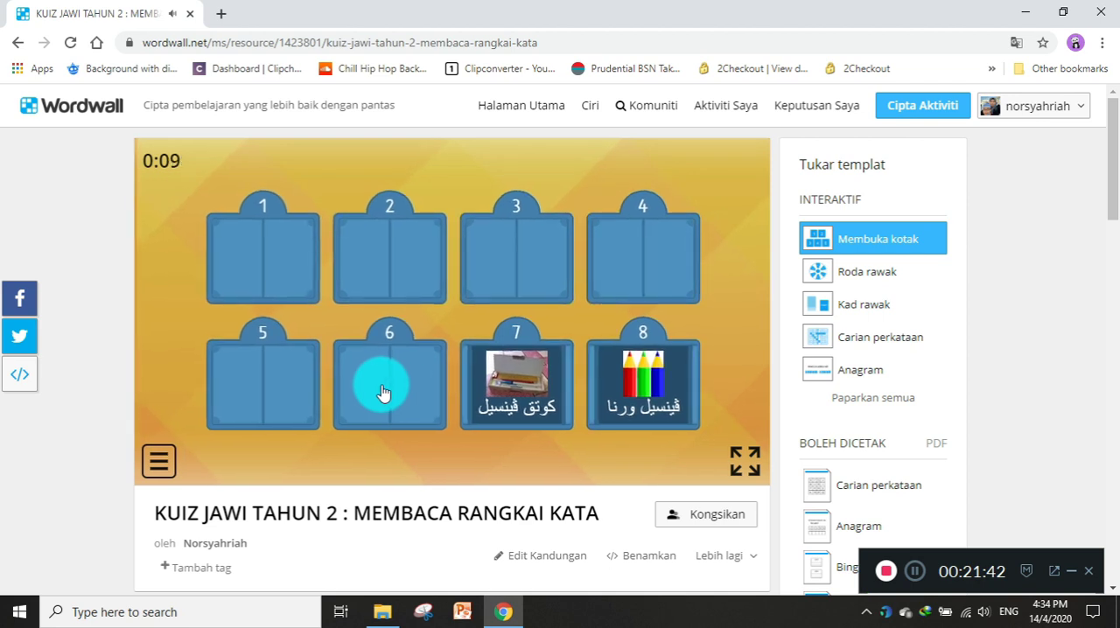
click(387, 275)
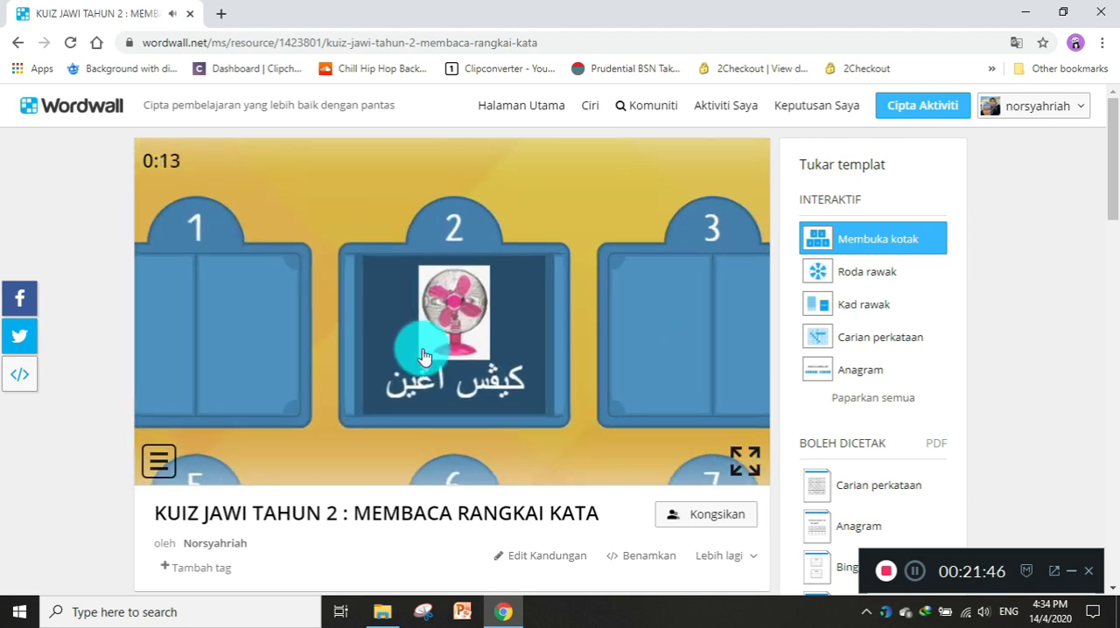
click(422, 349)
click(532, 261)
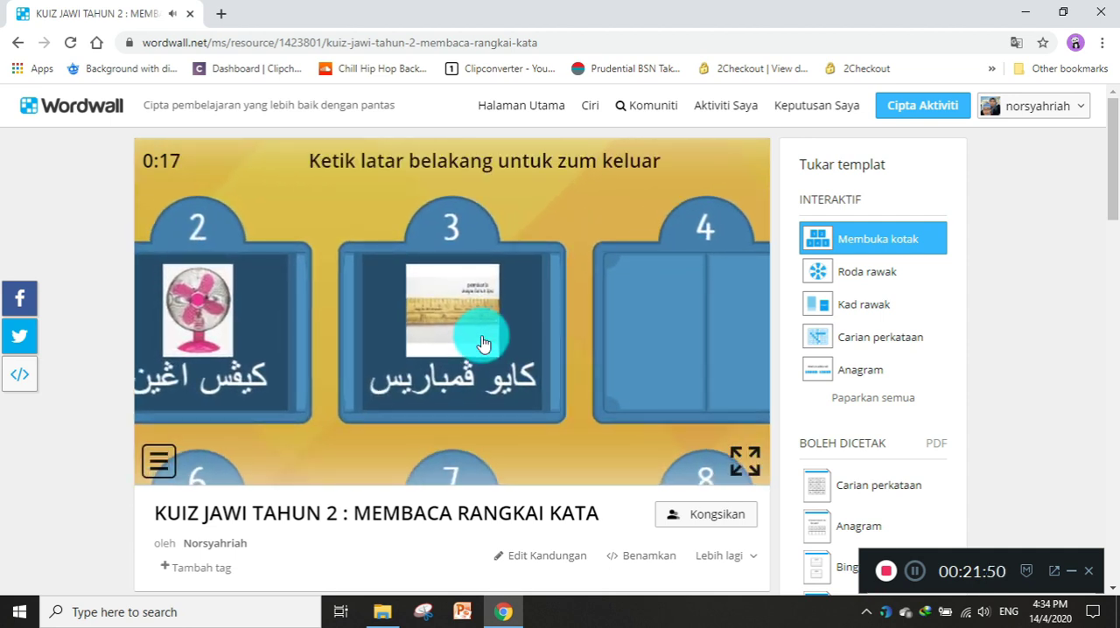
click(483, 343)
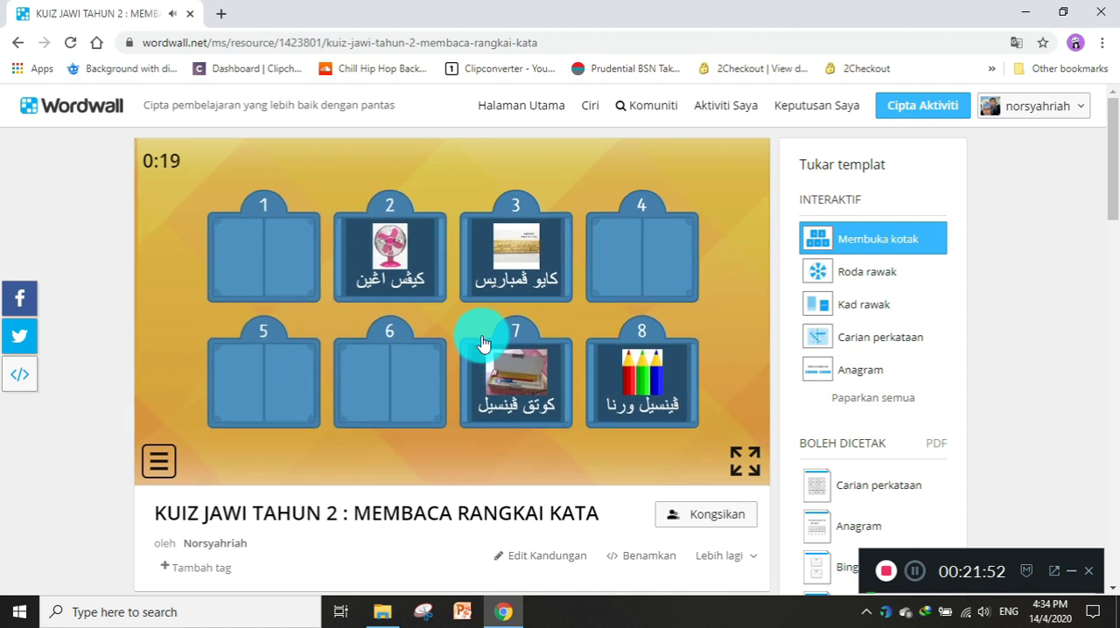
scroll(483, 343, down, 1)
scroll(483, 343, up, 1)
scroll(483, 343, up, 1)
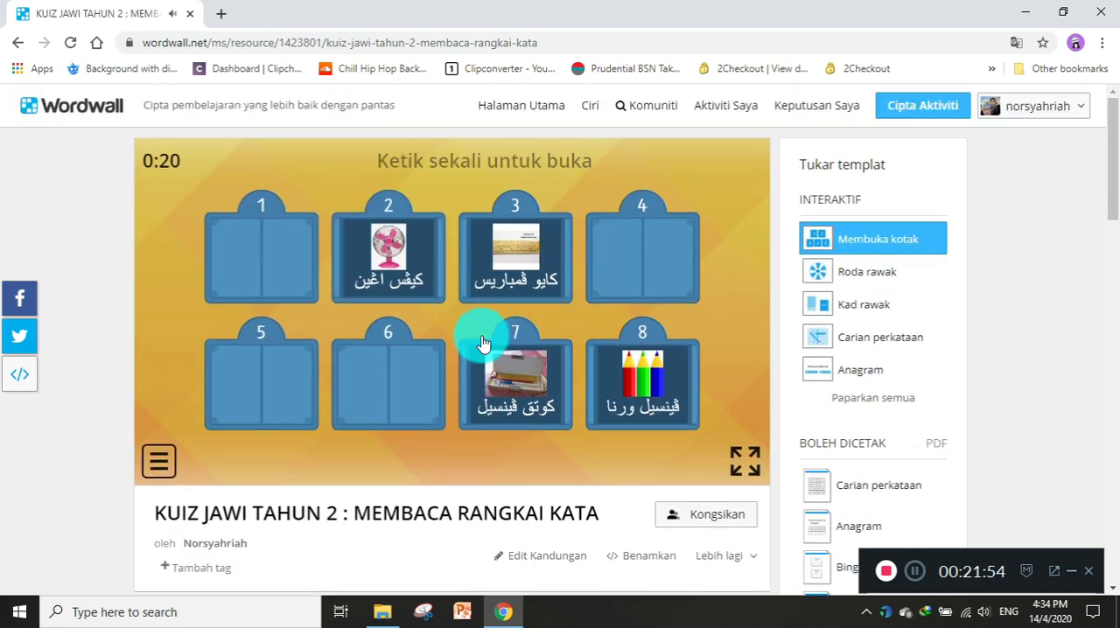
Return to Aktiviti Saya and open JAWI TAHUN 2 : SUAIKAN JAWI DAN RUMI from the TAHUN 2 folder.
click(722, 111)
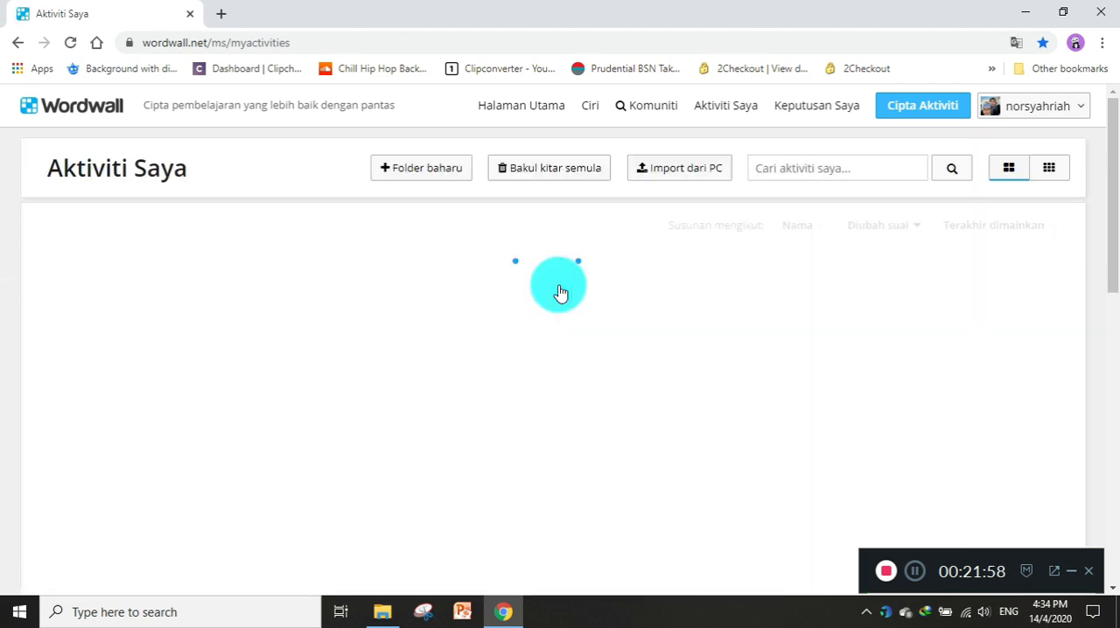
click(369, 308)
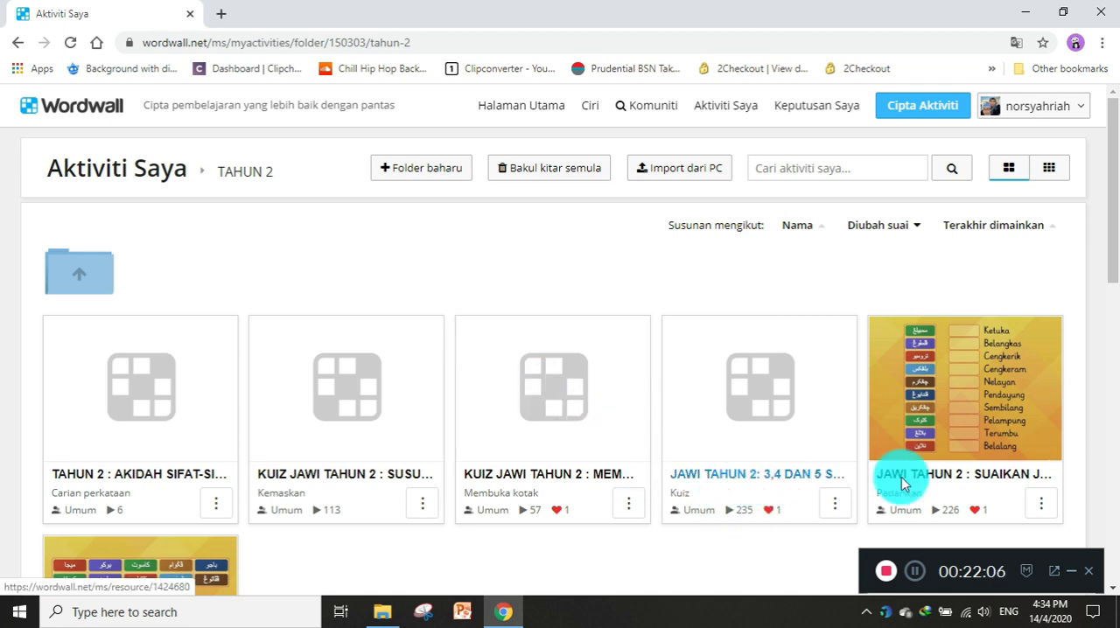
click(952, 477)
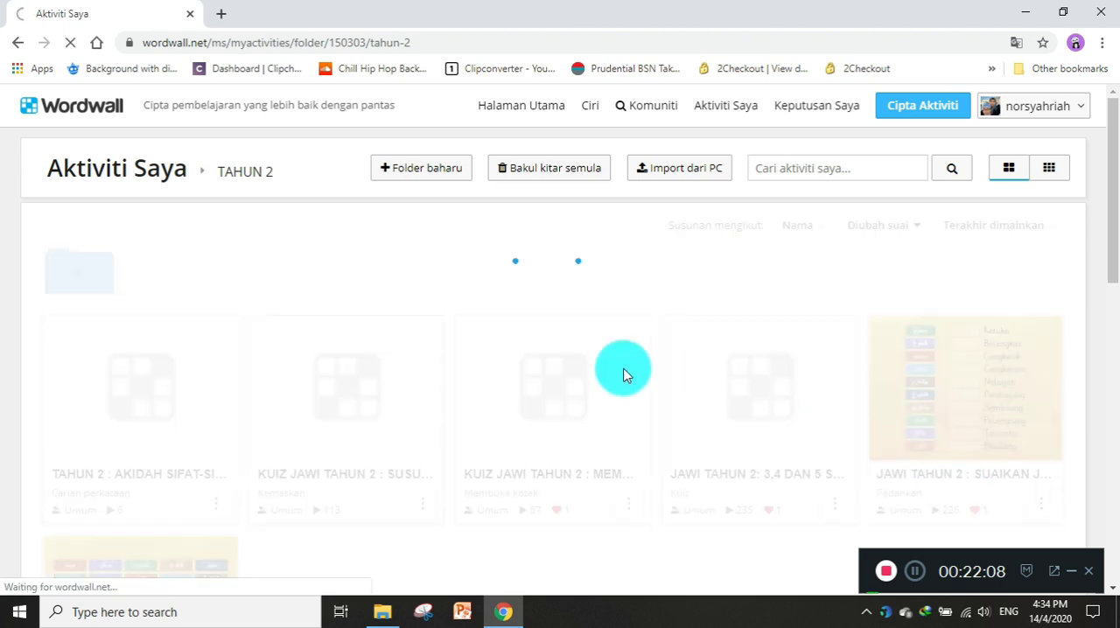
click(914, 571)
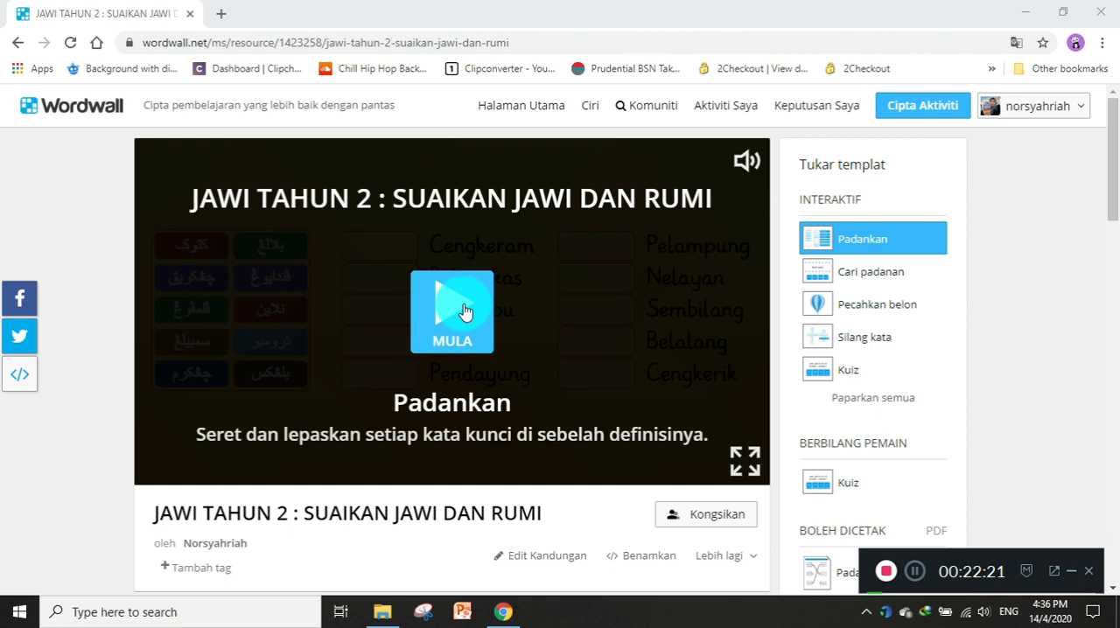
Start the Padankan game and match the Jawi words بلالڠ with Belalang and بلڠكس with Belangkas.
click(464, 312)
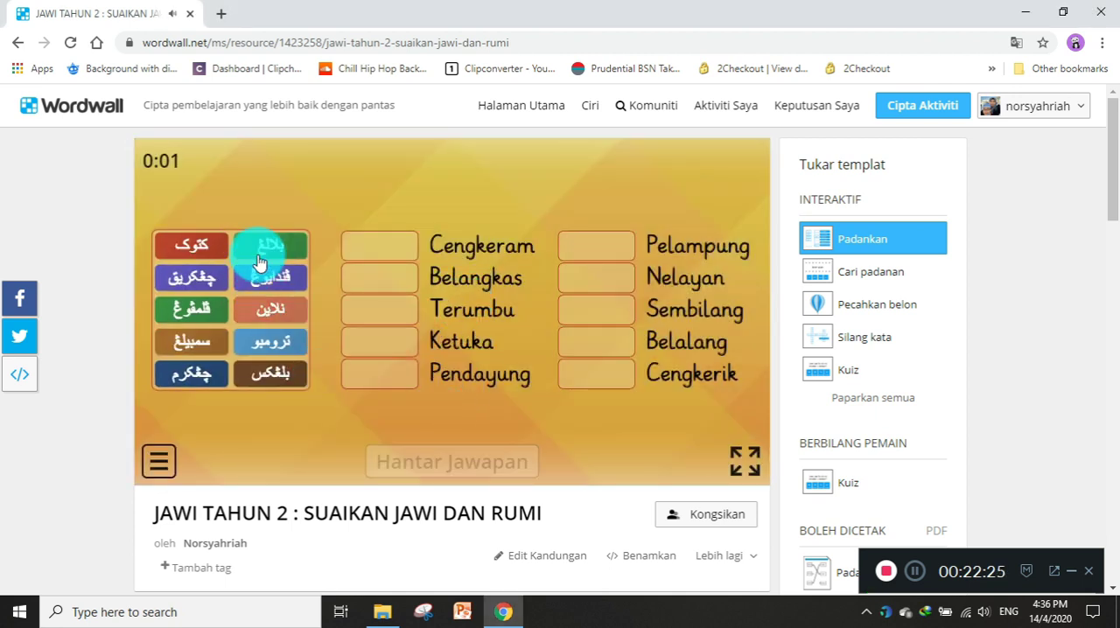
drag(261, 254, 604, 348)
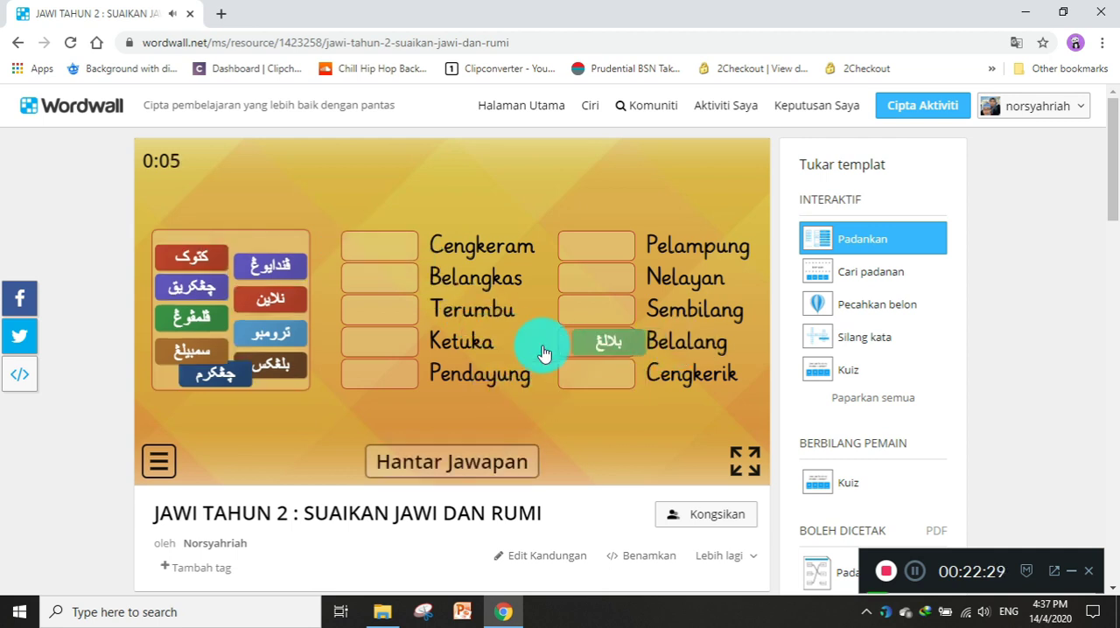
drag(278, 348, 413, 279)
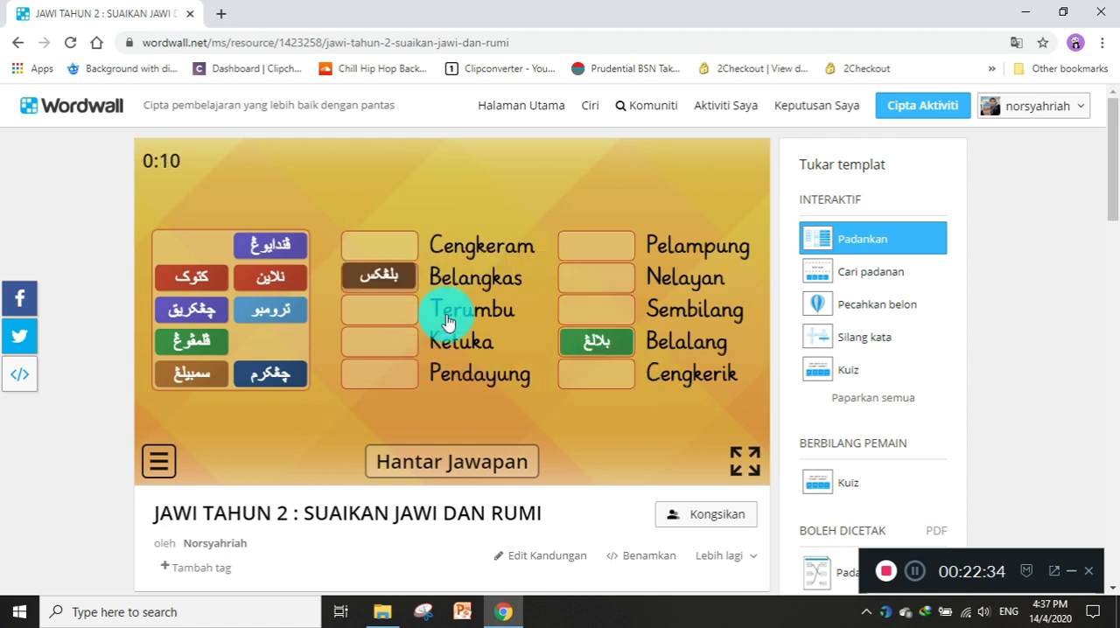
Open the SUAIKAN JAWI DAN RUMI content for editing, examine its Jawi keywords and Rumi definitions, and finish editing.
click(525, 562)
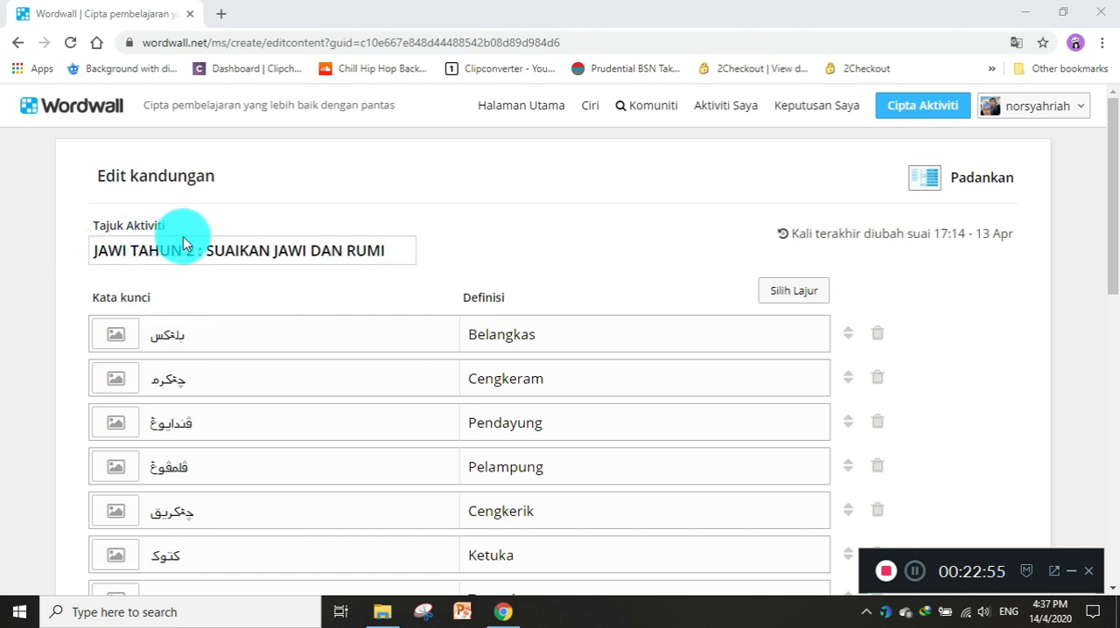
scroll(273, 366, down, 1)
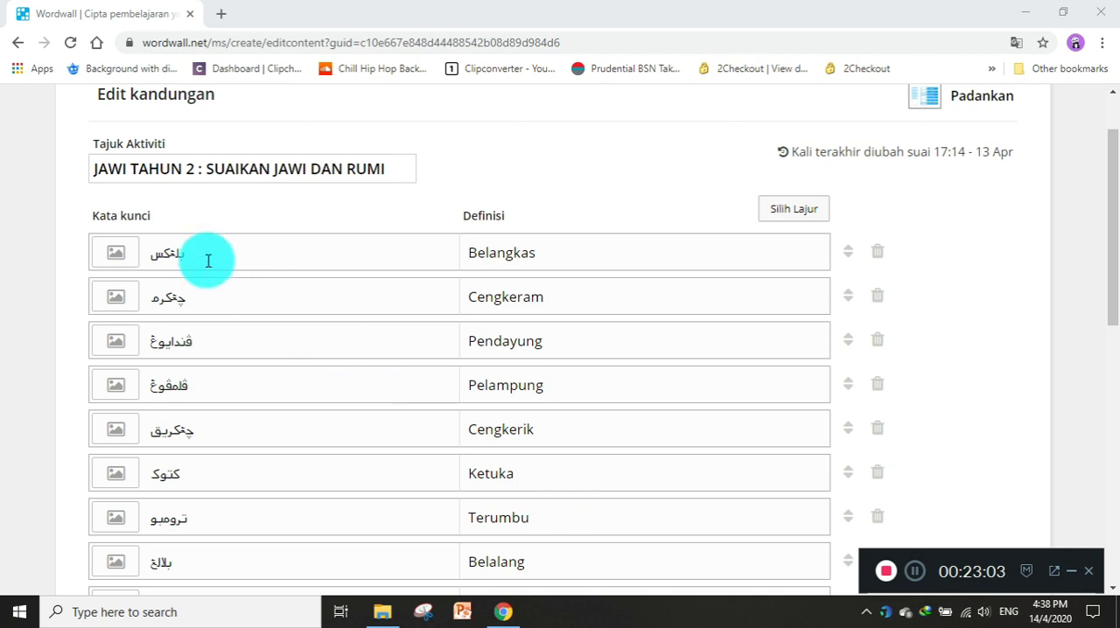
scroll(582, 335, down, 3)
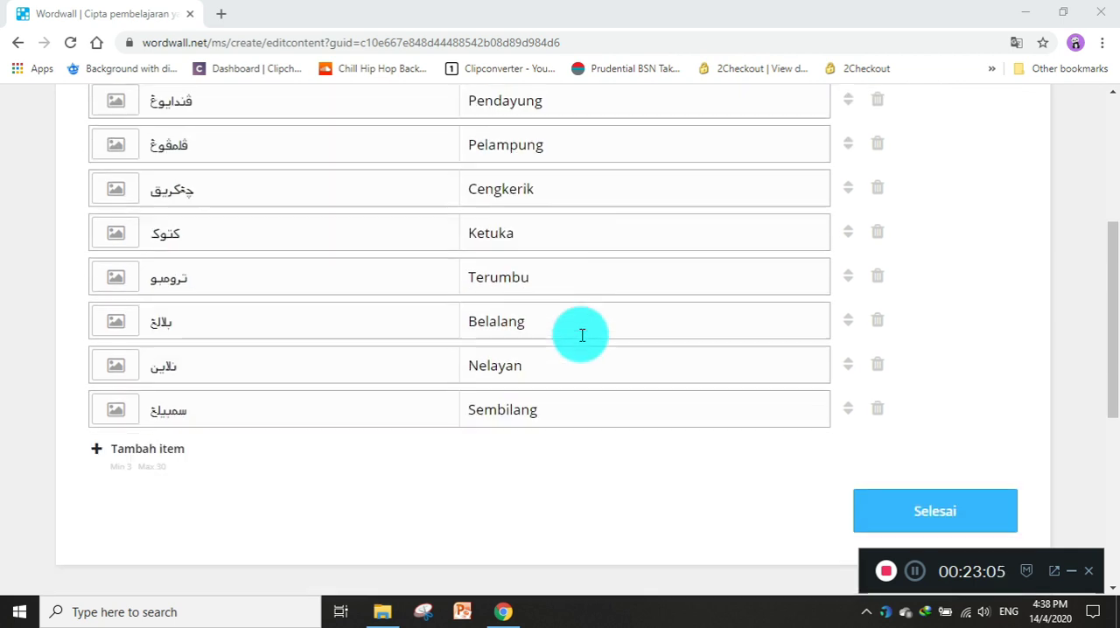
click(888, 504)
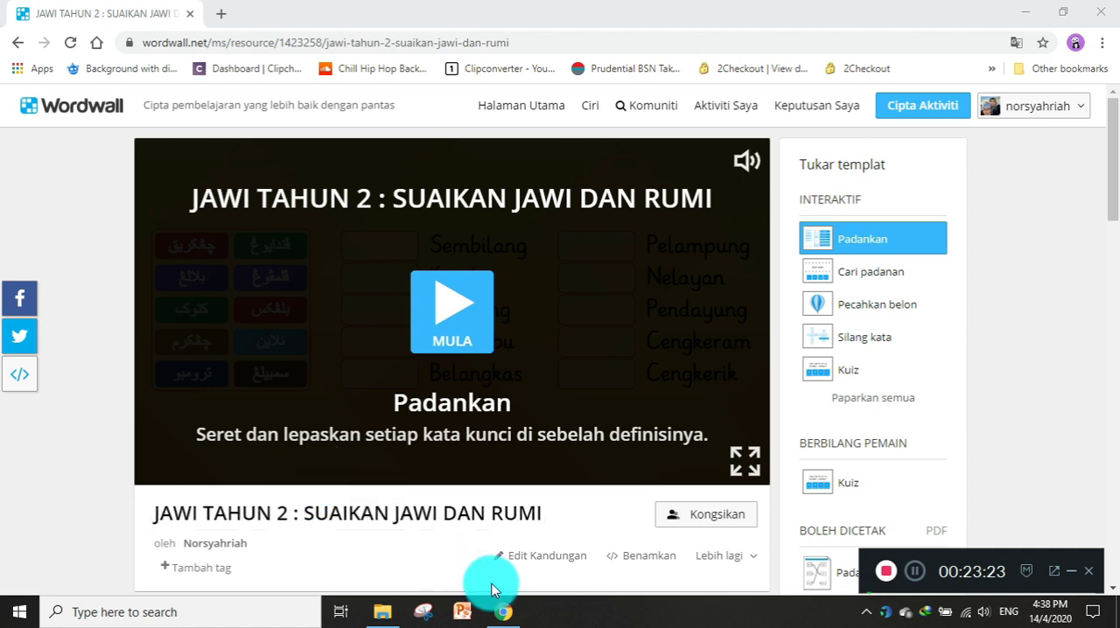
Start the Padankan game again and examine the activity's themes, timer and shuffle options, and leaderboard.
click(448, 305)
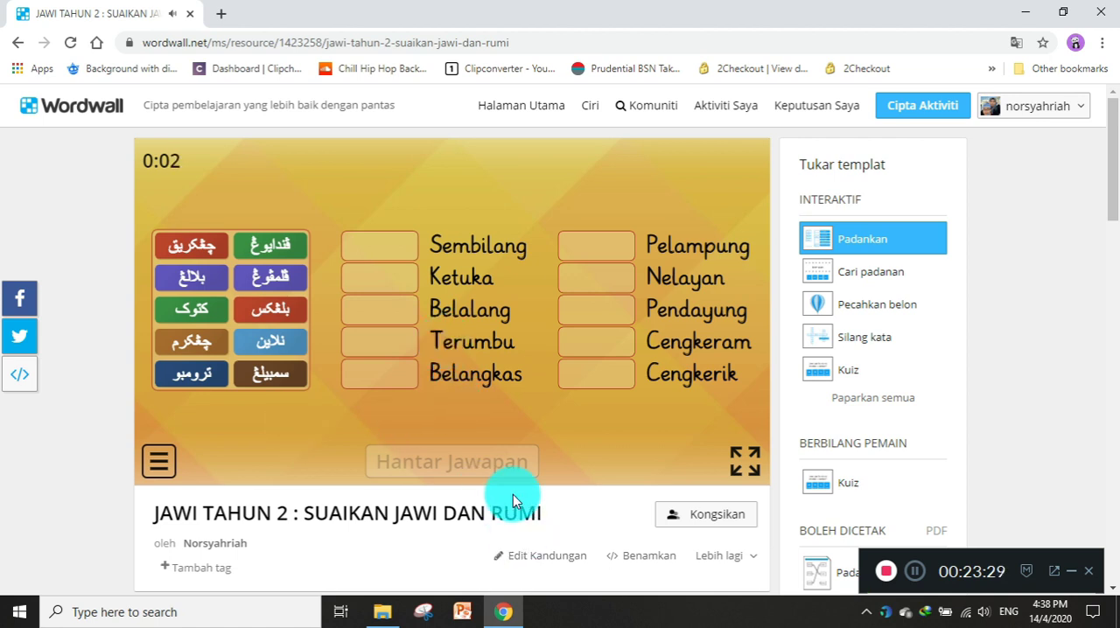
scroll(507, 488, down, 1)
scroll(512, 485, down, 1)
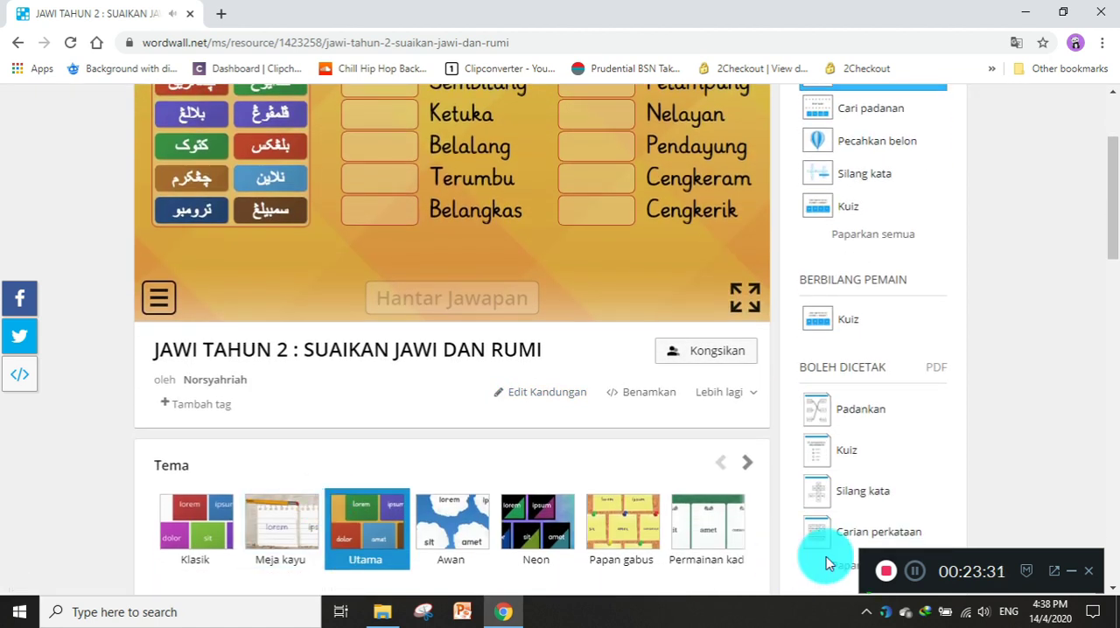
scroll(634, 510, down, 2)
scroll(623, 508, down, 5)
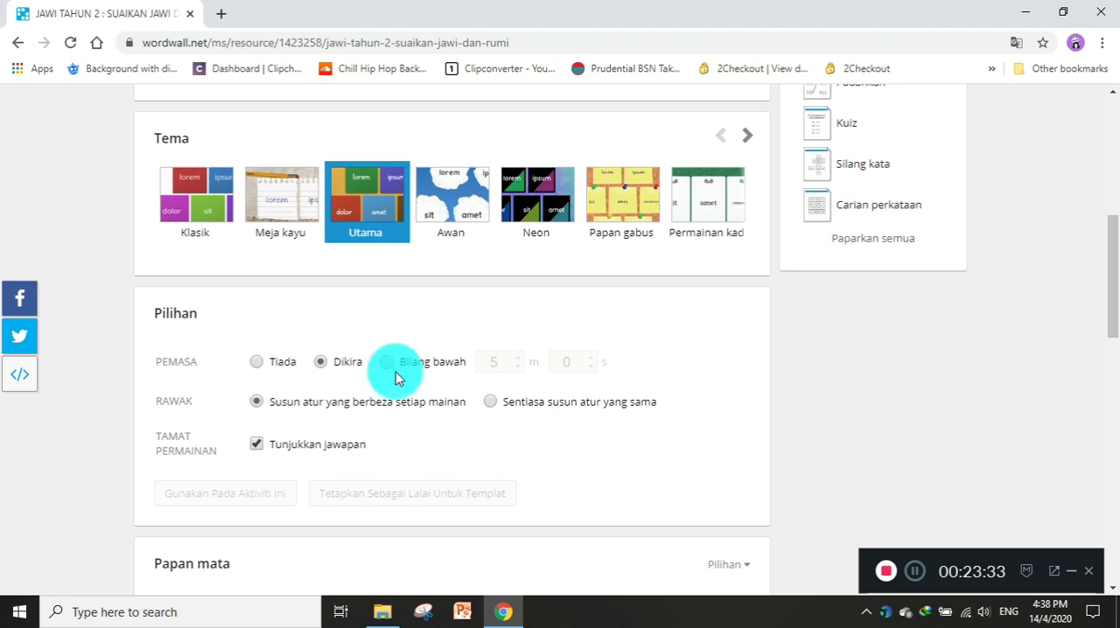
scroll(396, 371, down, 2)
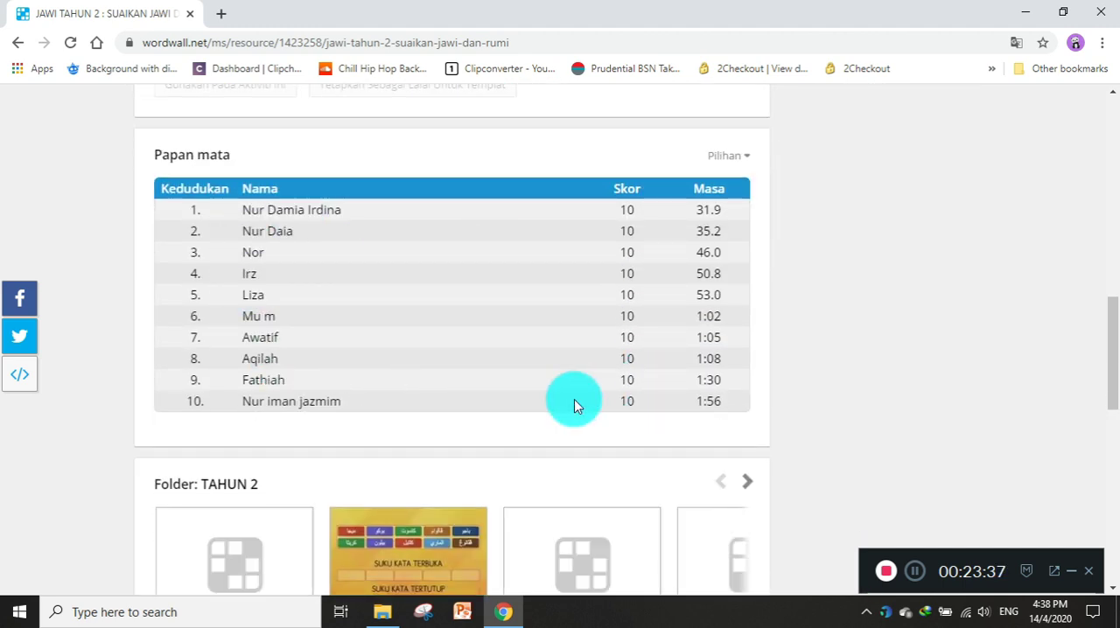
scroll(572, 403, up, 2)
scroll(572, 403, down, 2)
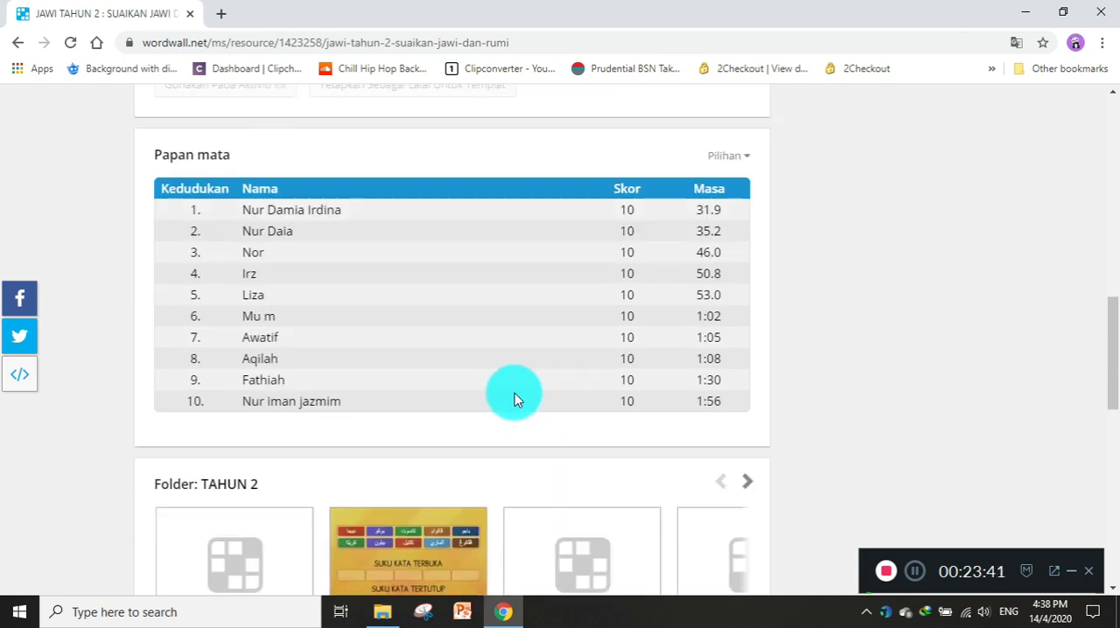
scroll(513, 393, up, 6)
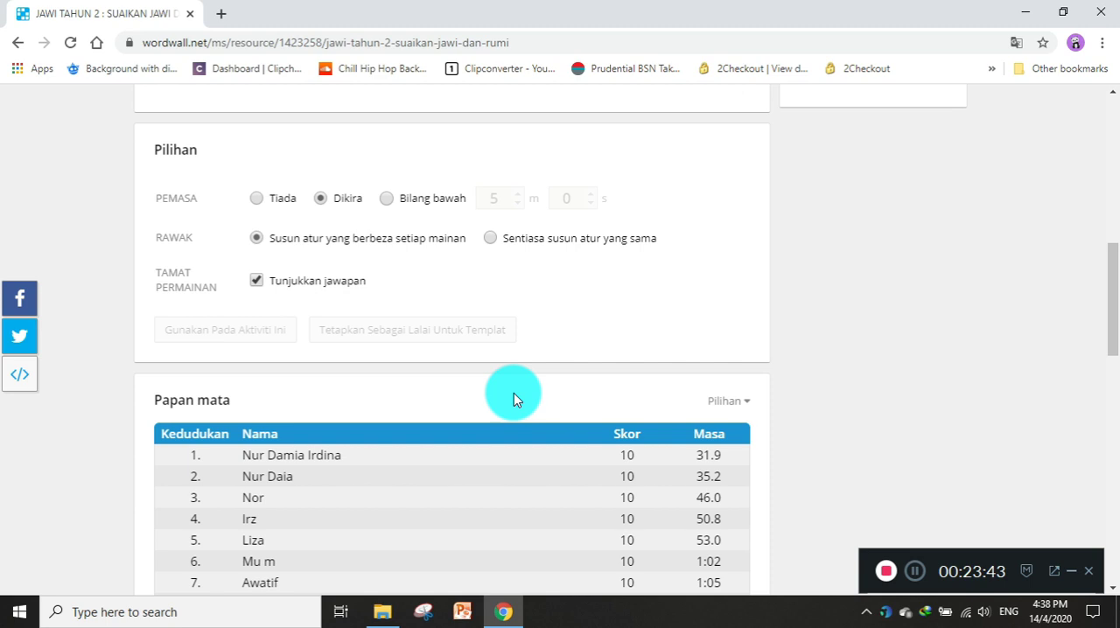
scroll(513, 392, up, 2)
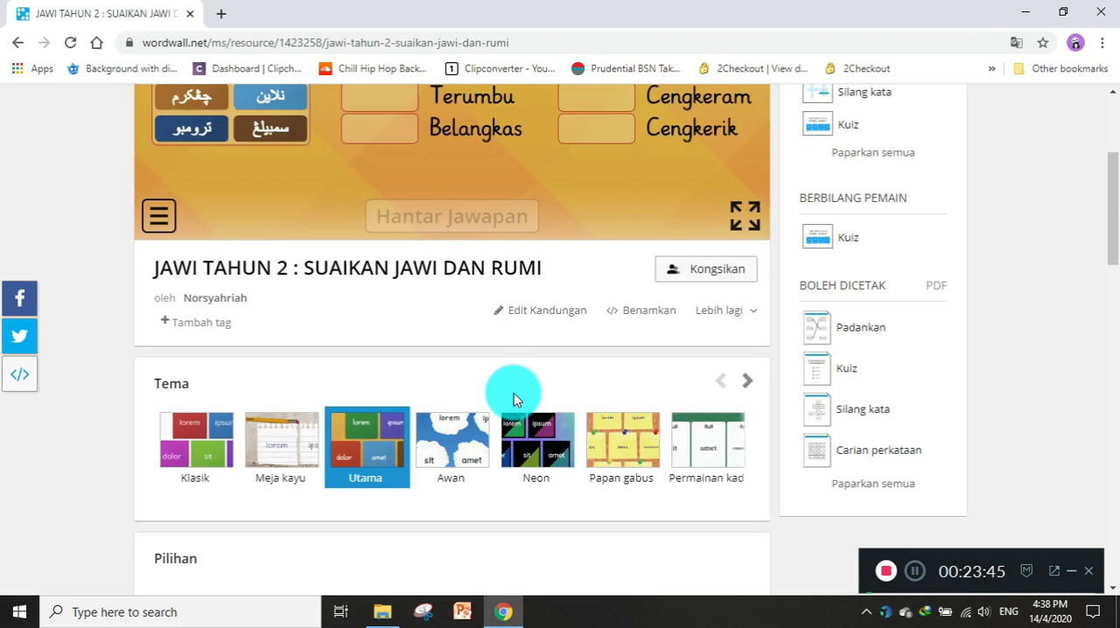
scroll(514, 393, up, 2)
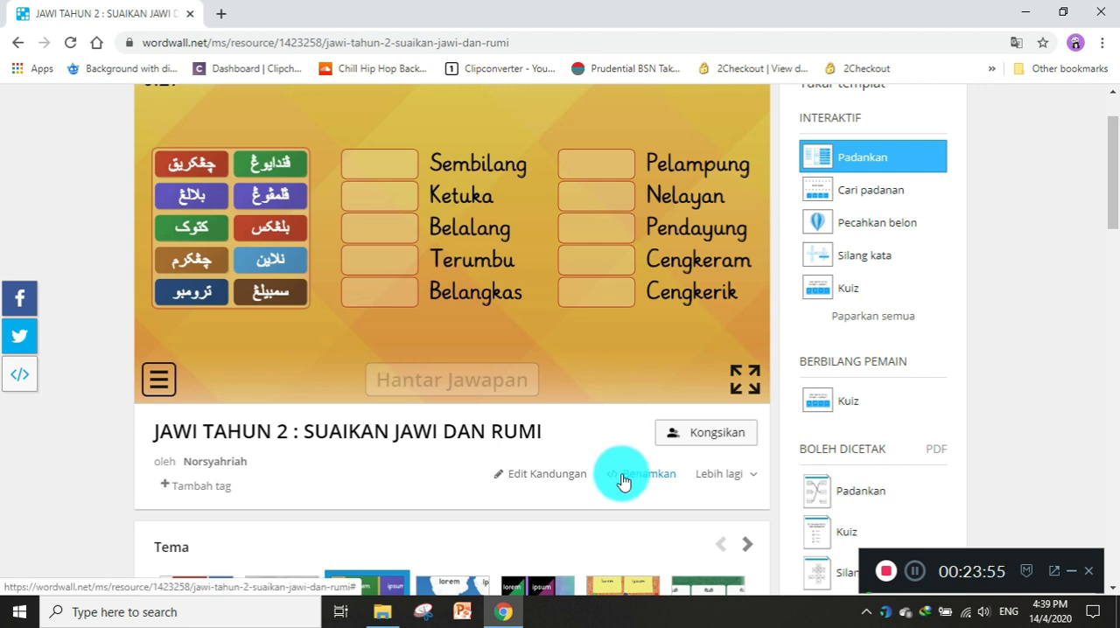
Open the activity's sharing choices, try a student assignment with Masukkan nama registration, and go back without starting it.
click(731, 477)
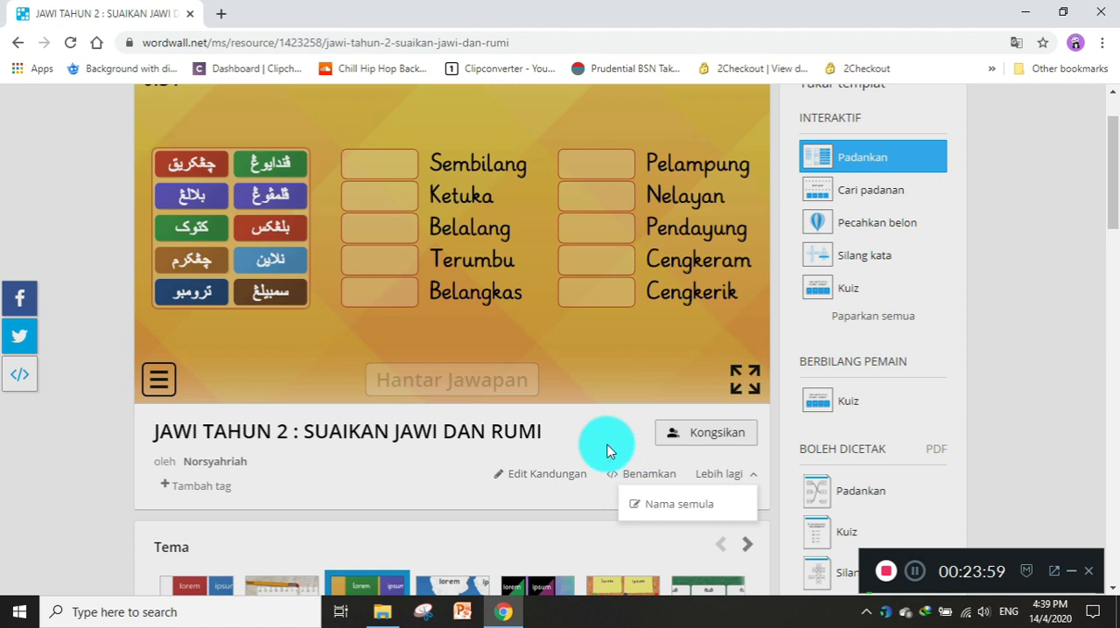
click(609, 450)
click(723, 452)
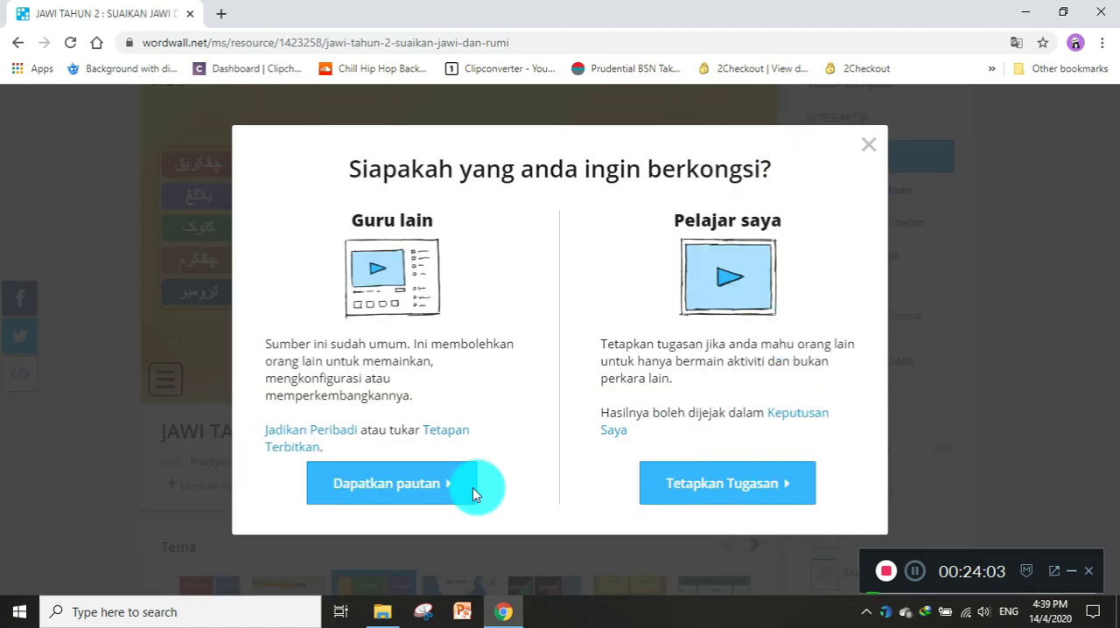
click(685, 500)
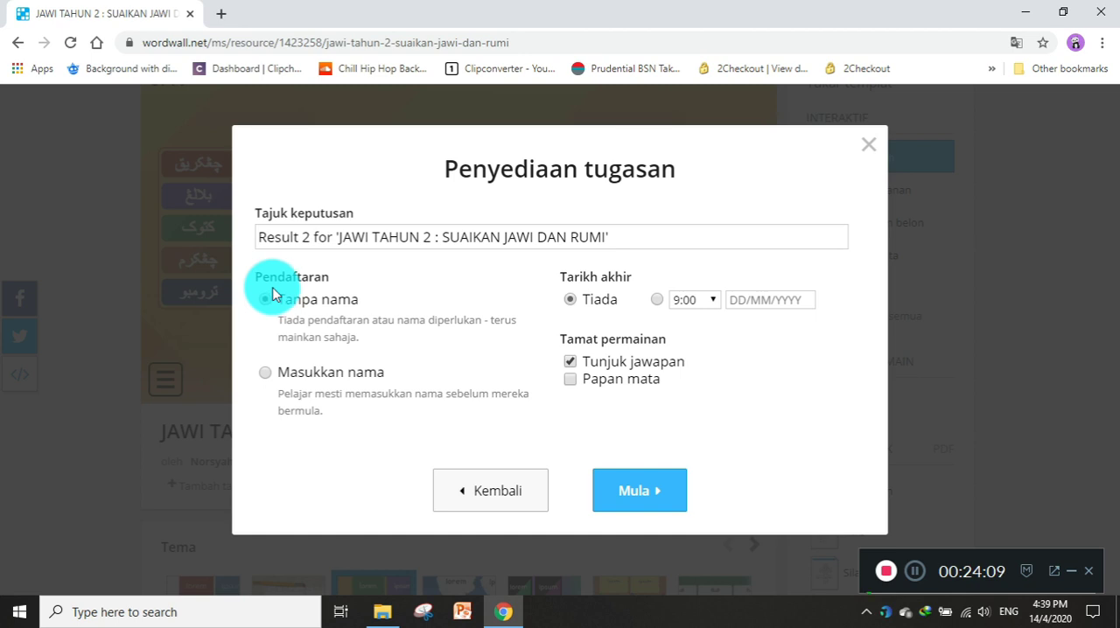
click(265, 375)
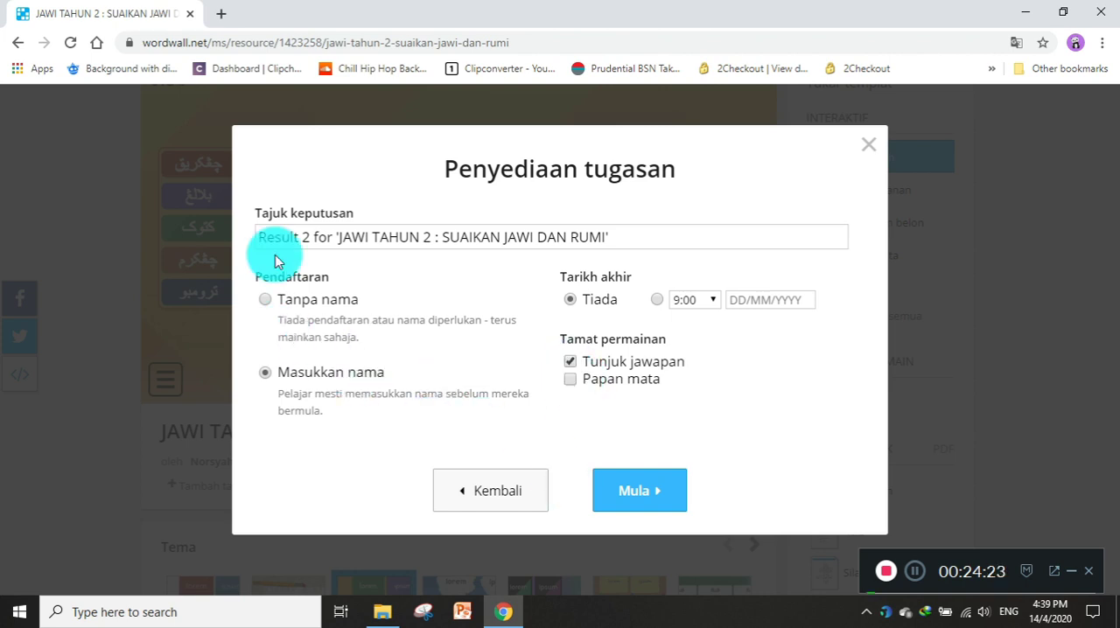
click(513, 503)
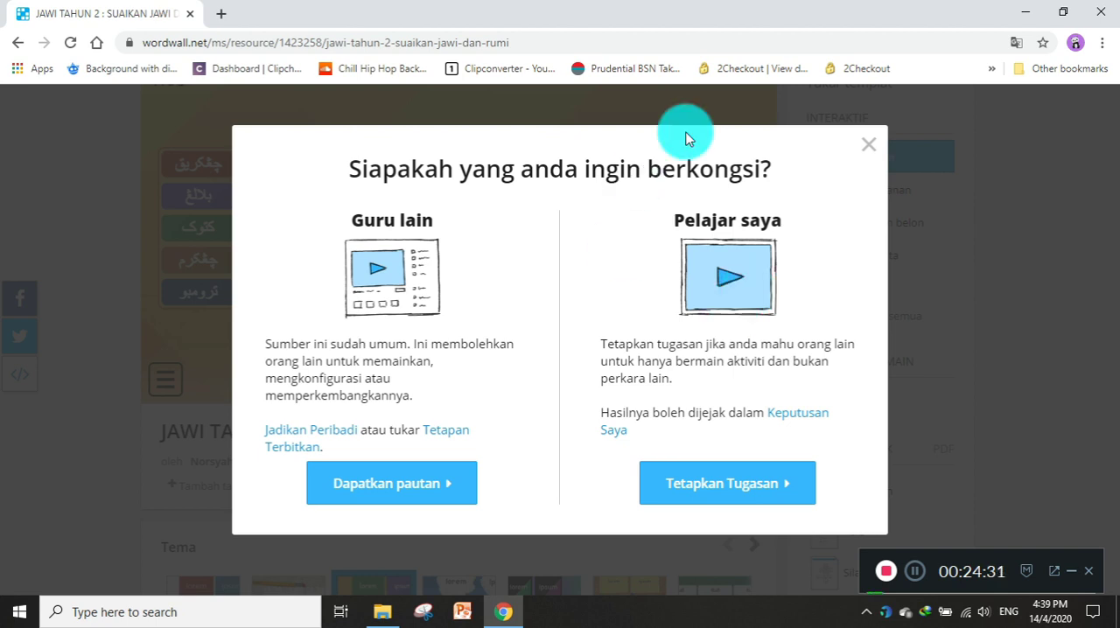
Copy the activity's share link for other teachers, view the website embedding options, and close the sharing dialog.
click(348, 485)
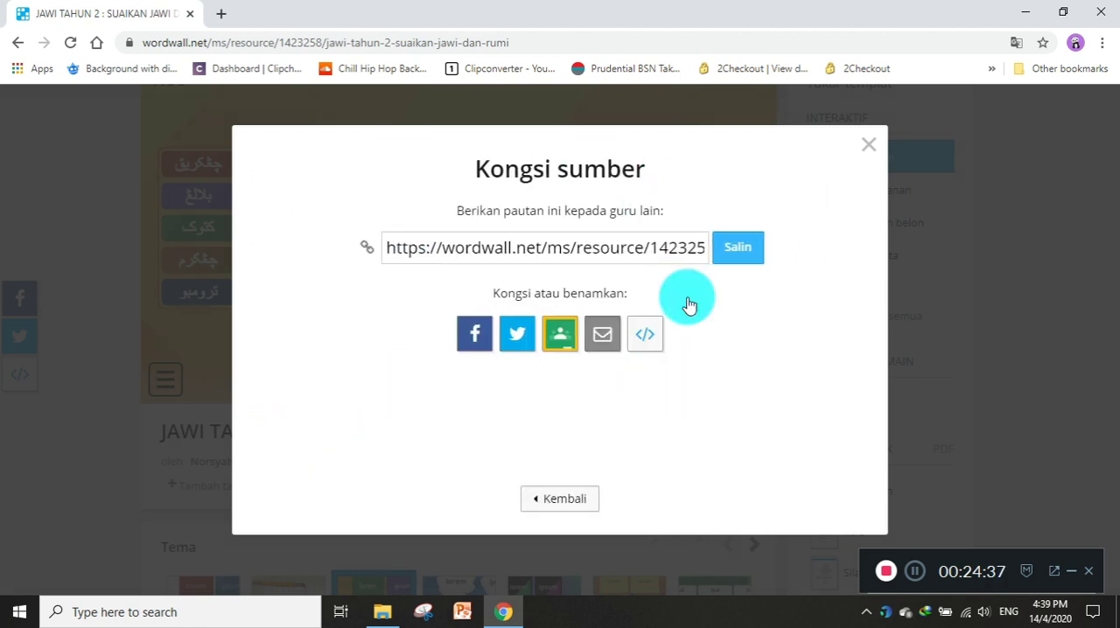
click(742, 250)
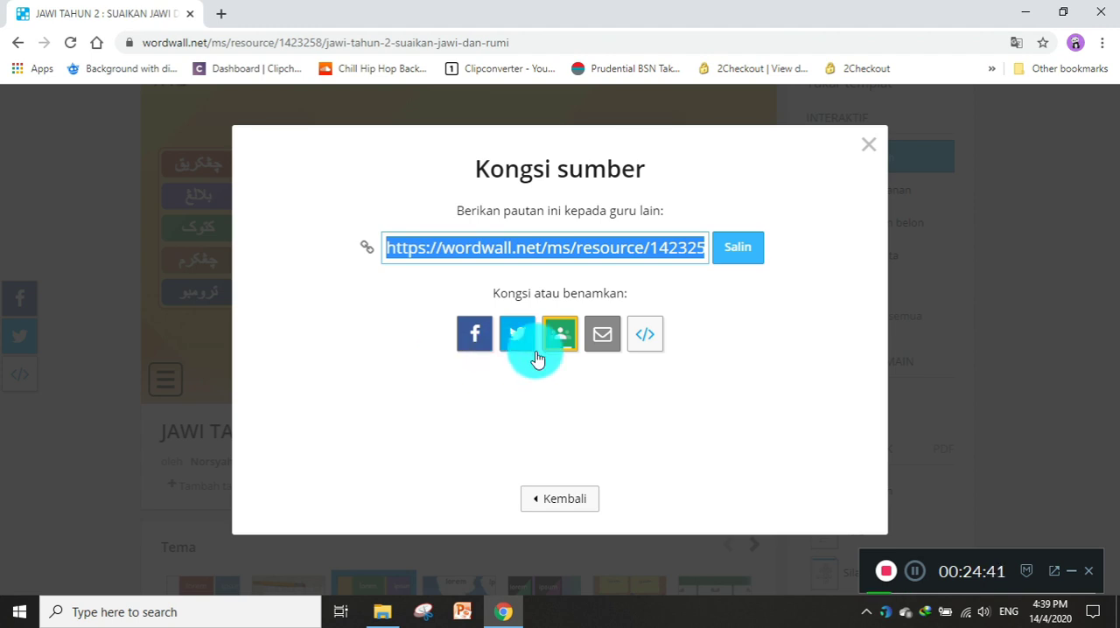
click(640, 346)
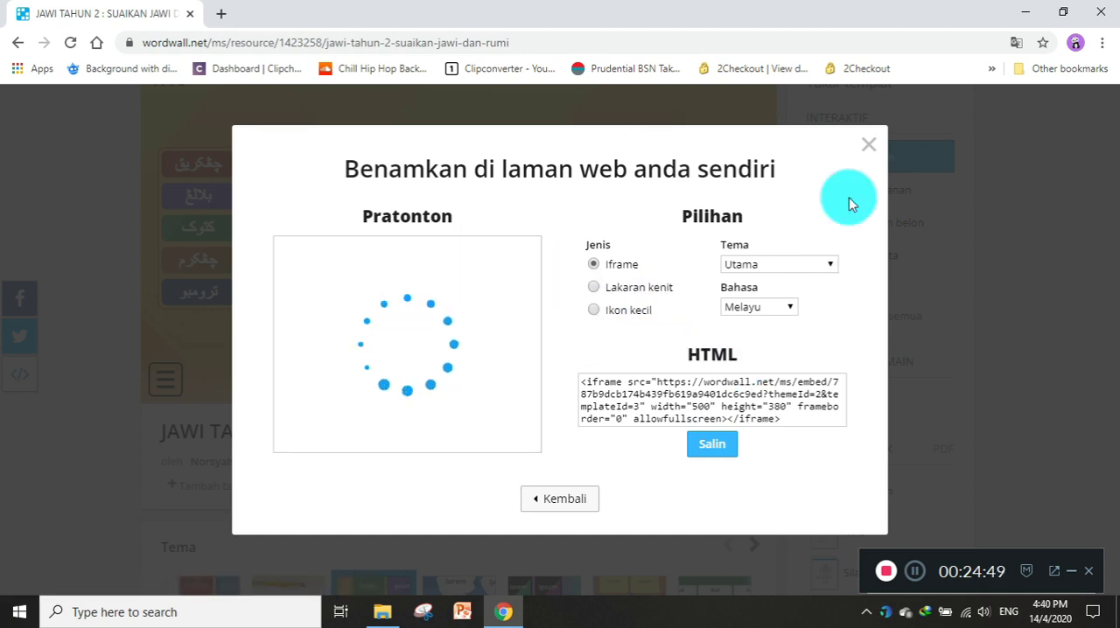
click(866, 150)
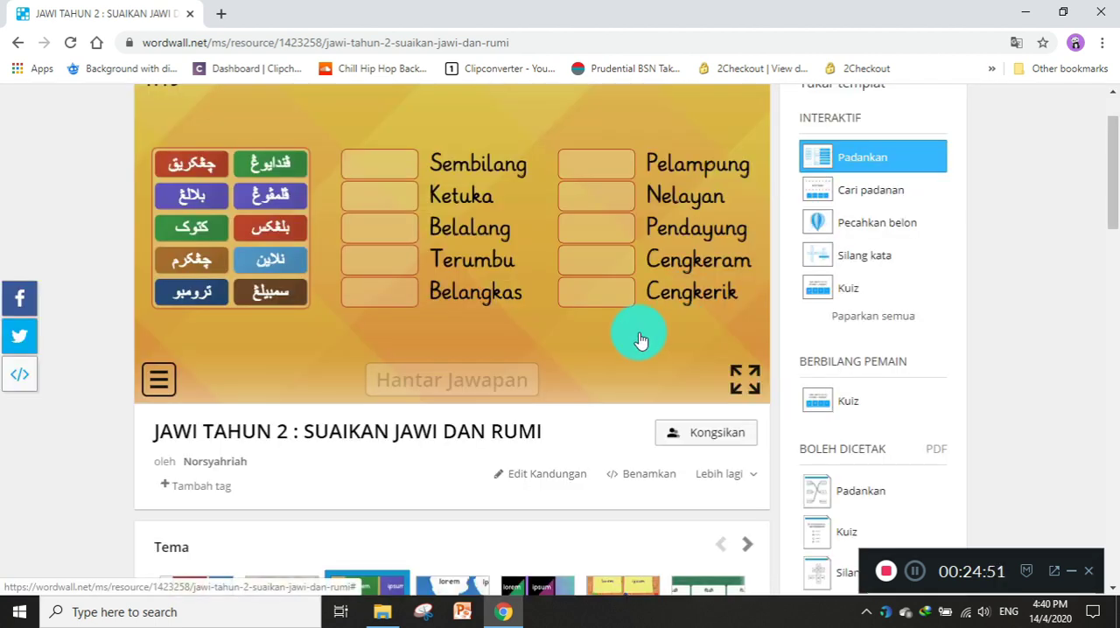
Examine the SUAIKAN JAWI DAN RUMI activity page, including its templates, themes, timer options and leaderboard.
scroll(641, 339, down, 2)
scroll(642, 295, up, 3)
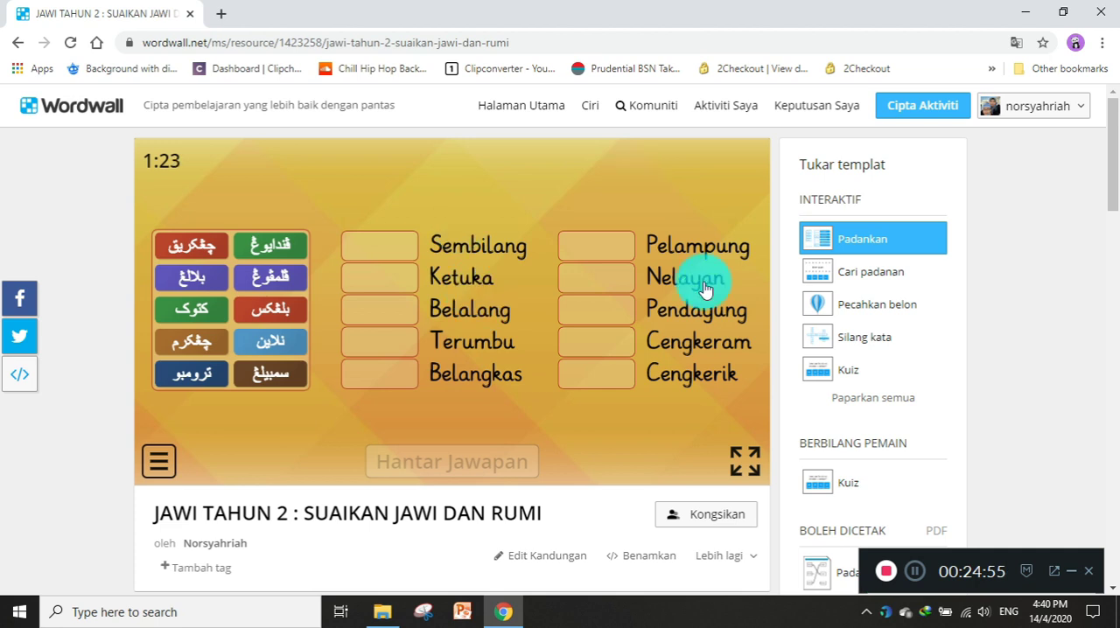
scroll(537, 412, down, 1)
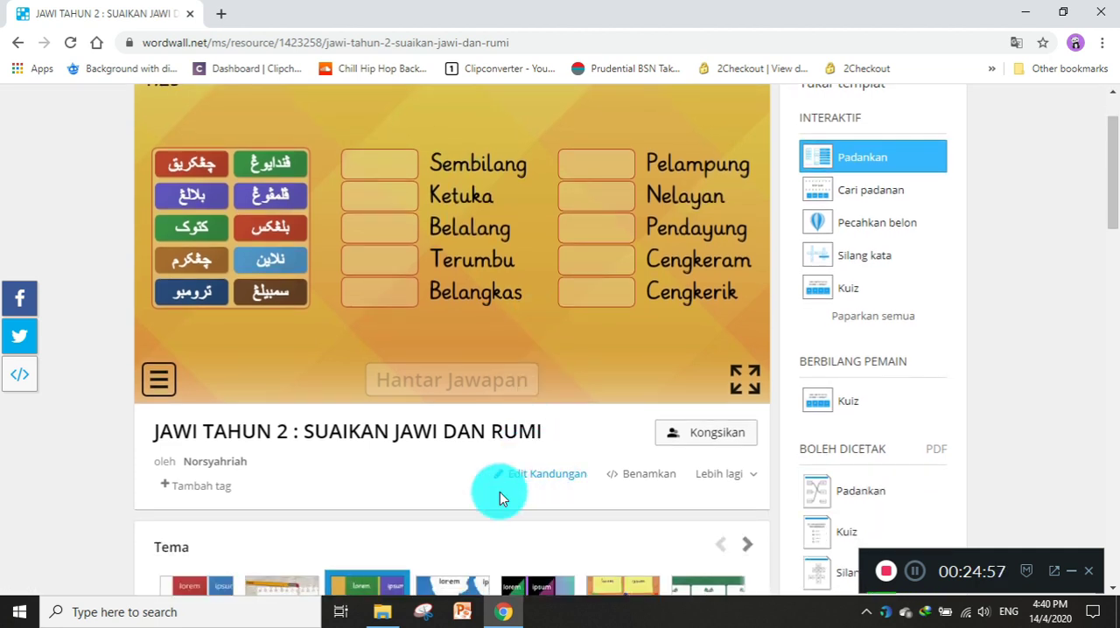
scroll(537, 492, down, 2)
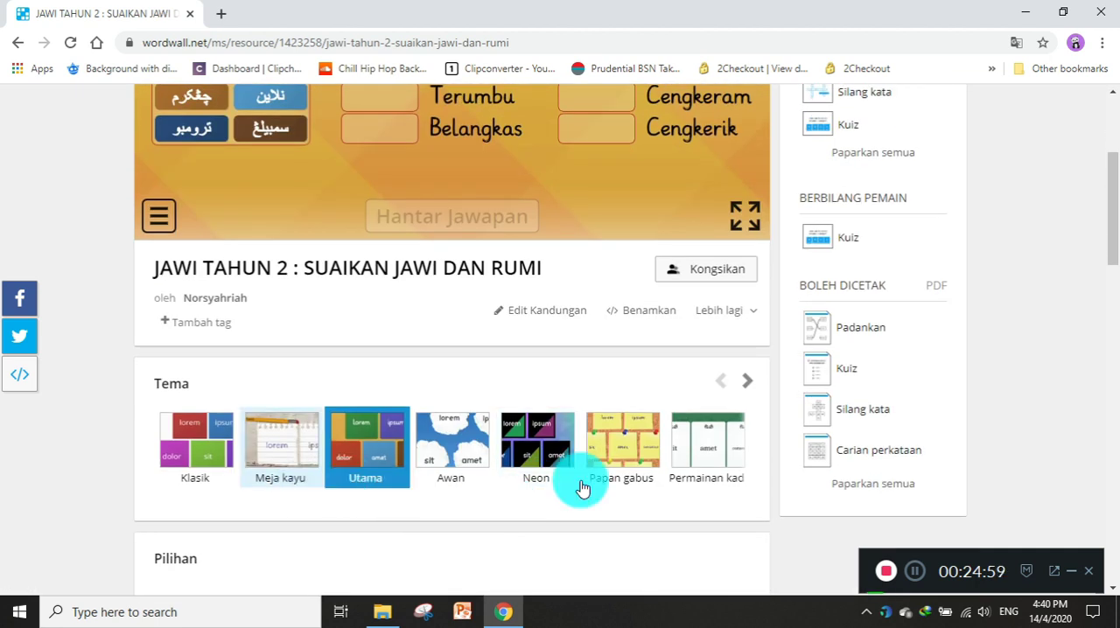
scroll(582, 488, down, 3)
scroll(372, 367, down, 4)
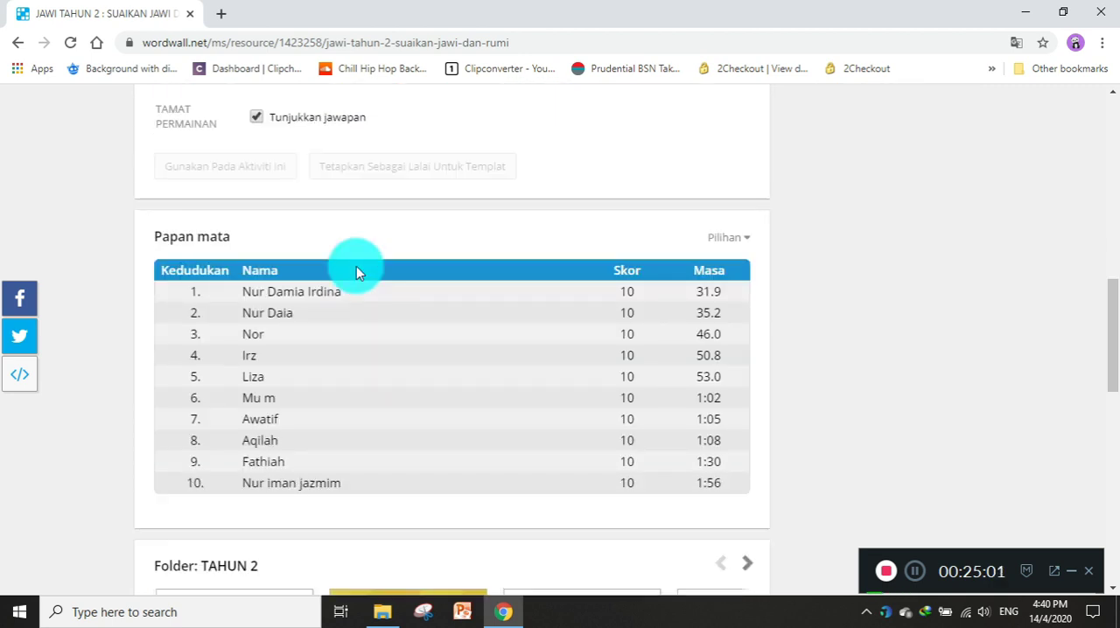
scroll(356, 266, up, 1)
scroll(356, 271, up, 3)
scroll(343, 459, down, 3)
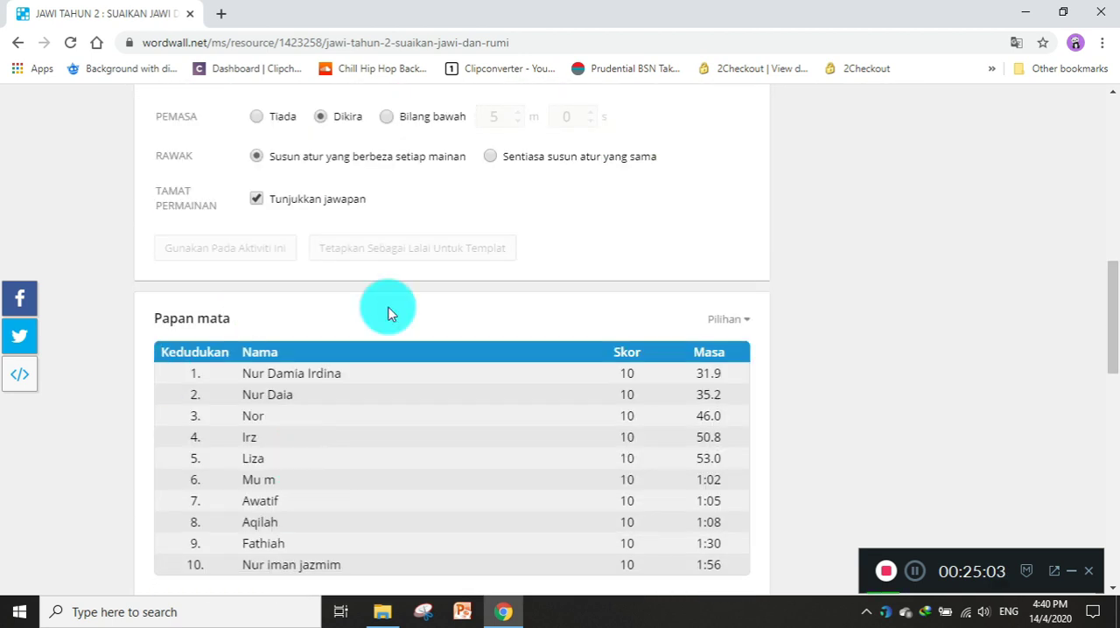
scroll(361, 453, up, 7)
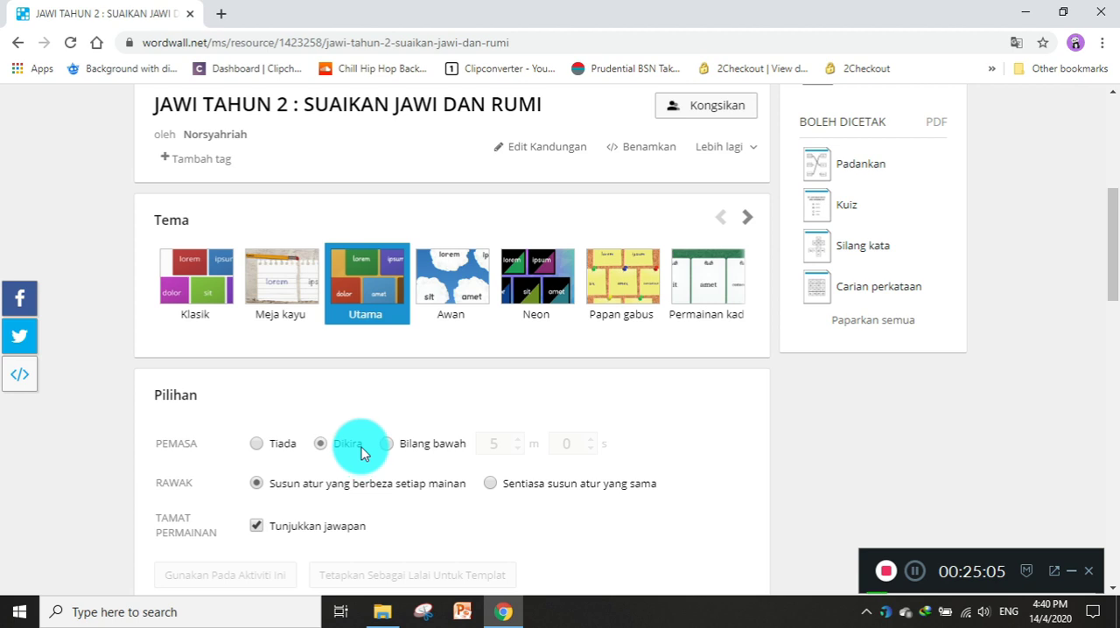
Open the activity's sharing choices, copy the resource link meant for other teachers, and close the dialog.
click(685, 355)
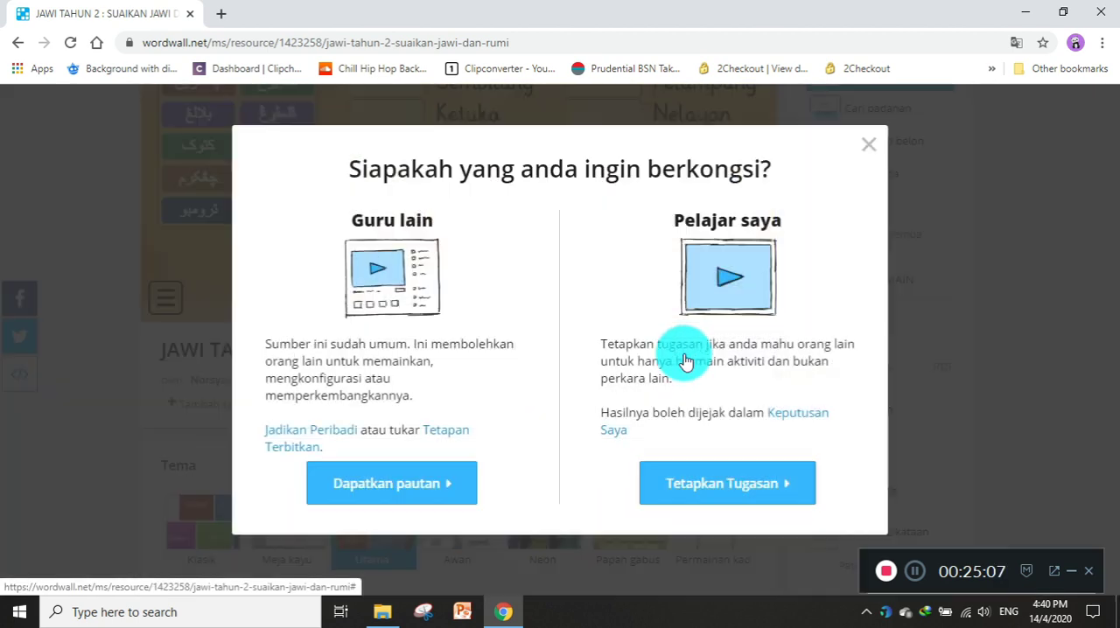
click(387, 487)
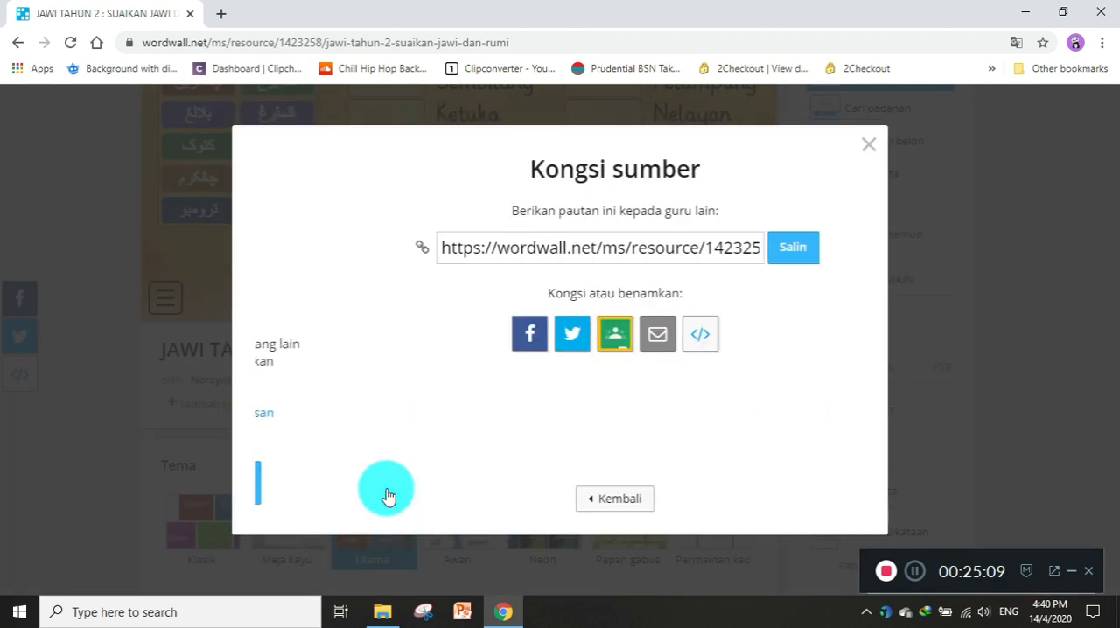
click(734, 252)
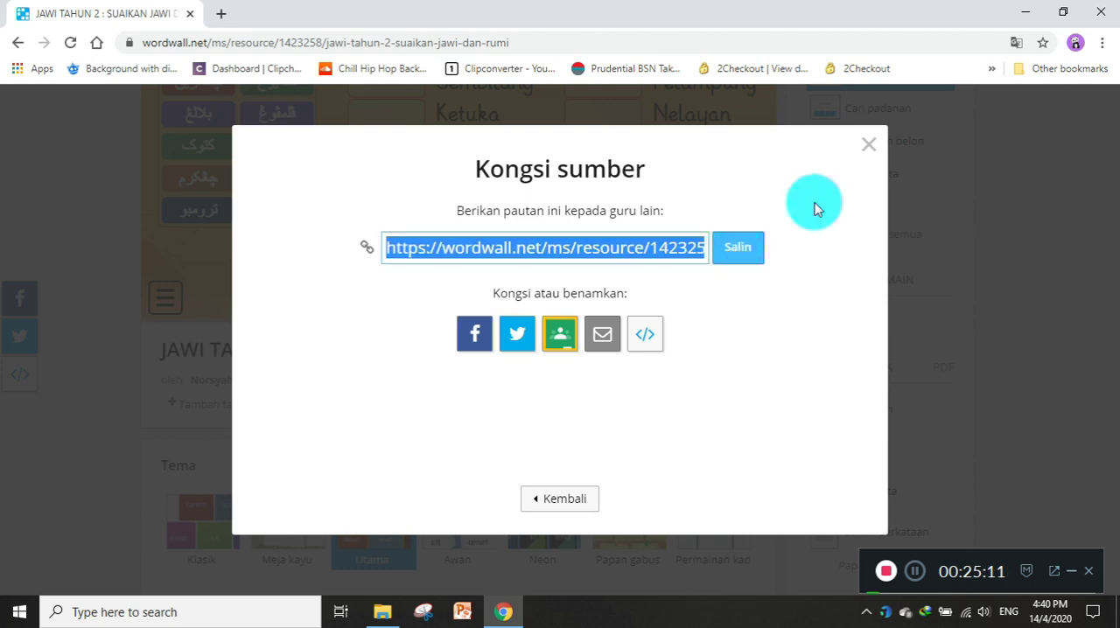
click(867, 145)
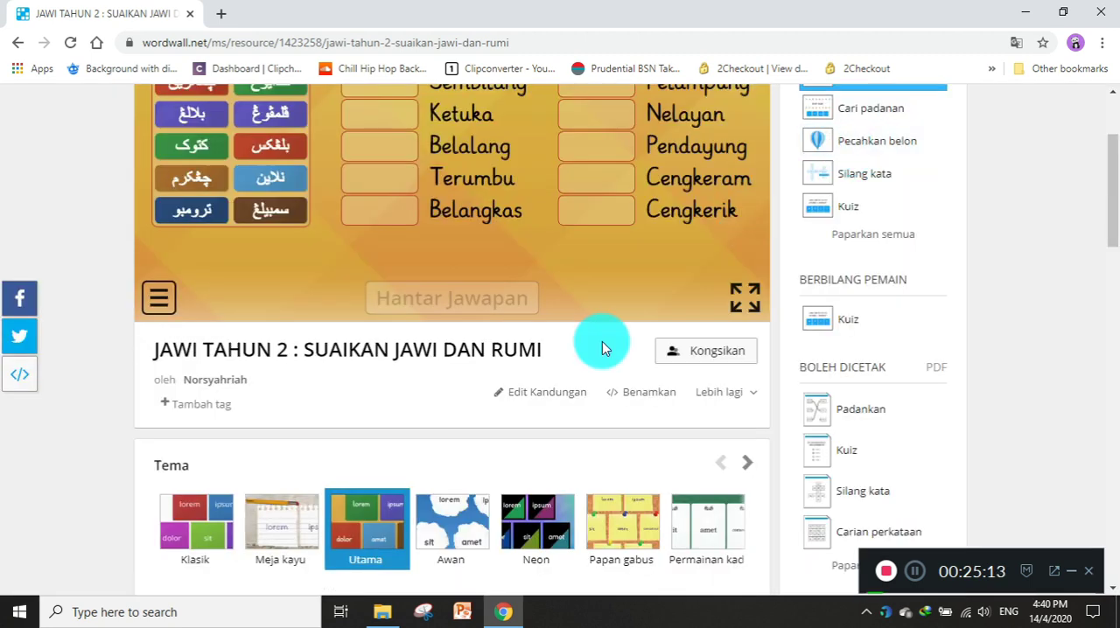
Return to Aktiviti Saya and look over the activities in the TAHUN 2 folder.
scroll(602, 341, up, 2)
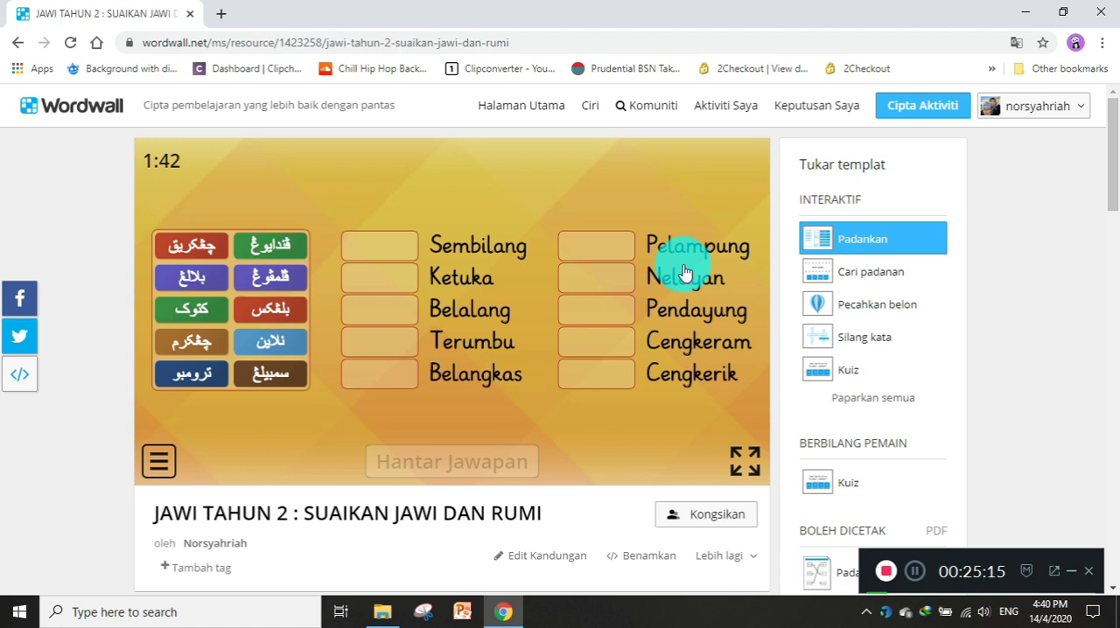
click(731, 109)
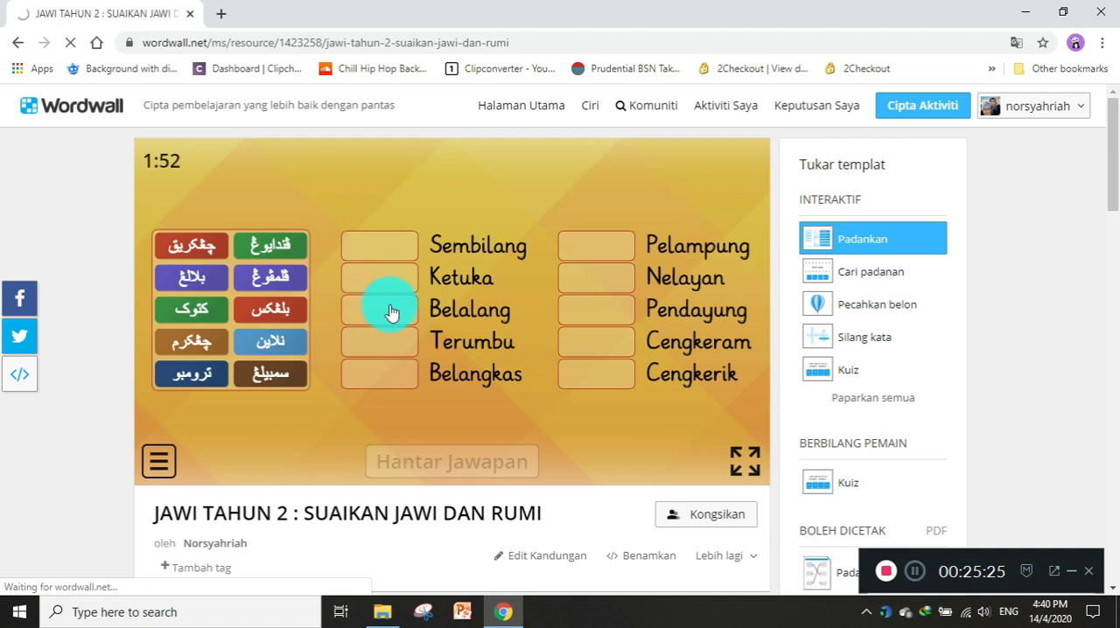
click(914, 571)
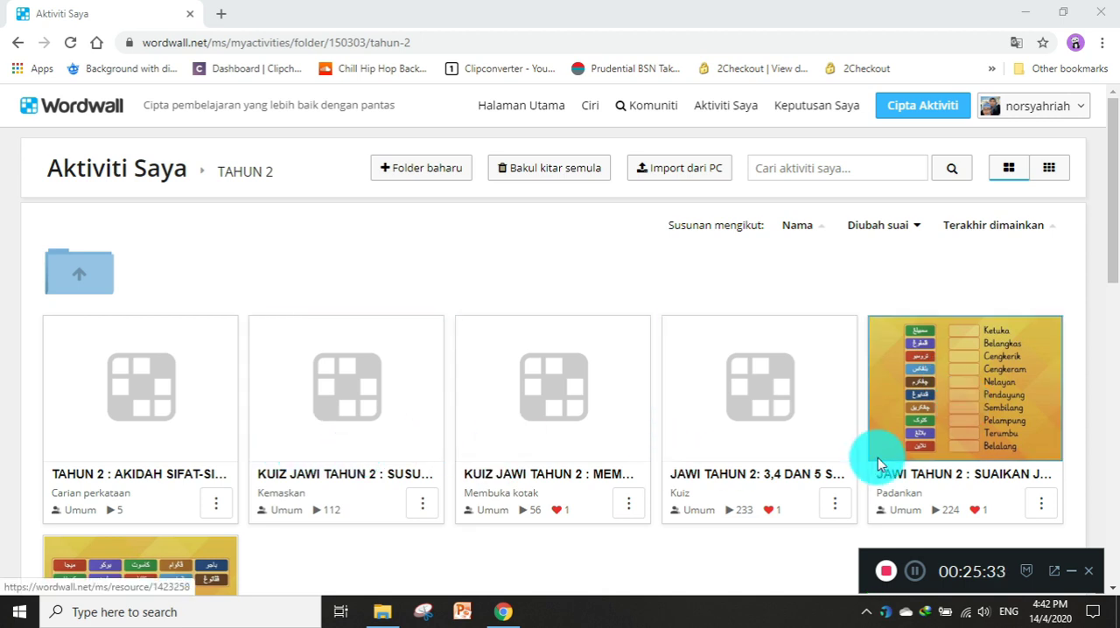
scroll(878, 465, down, 1)
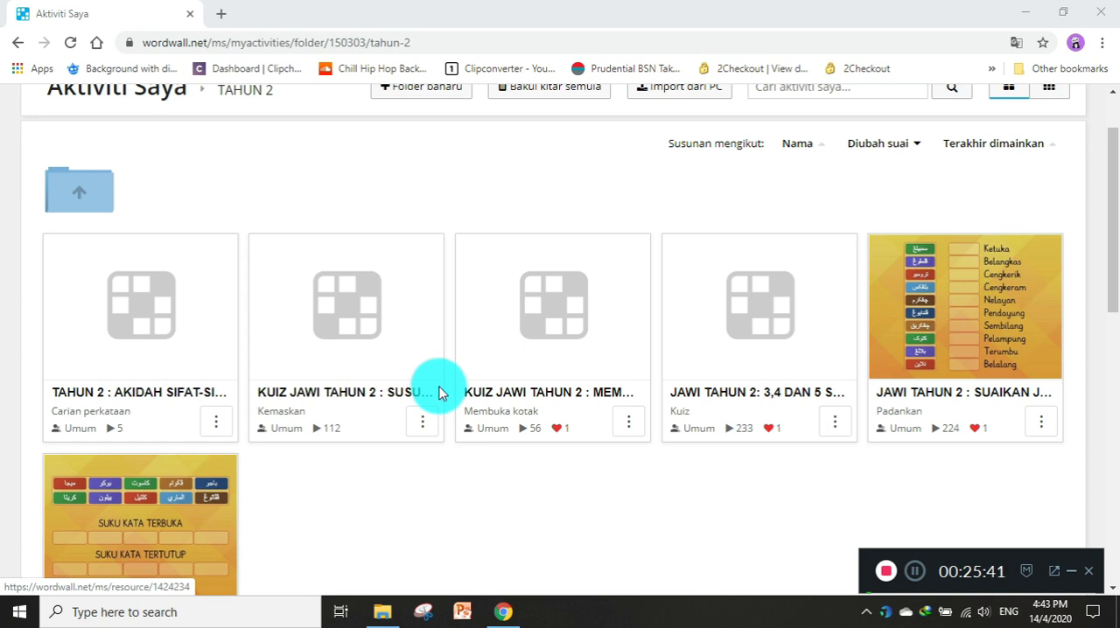
scroll(446, 399, up, 2)
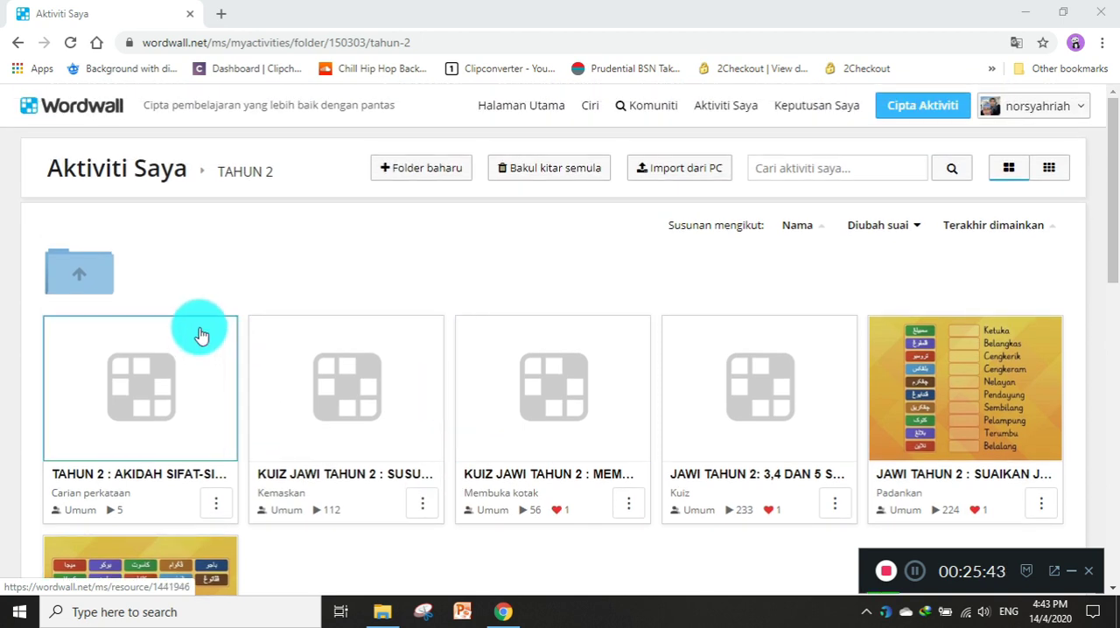
Leave the TAHUN 2 folder, enter the TAHUN 1 folder and open its AIR MUTLAK activity.
click(70, 293)
click(80, 296)
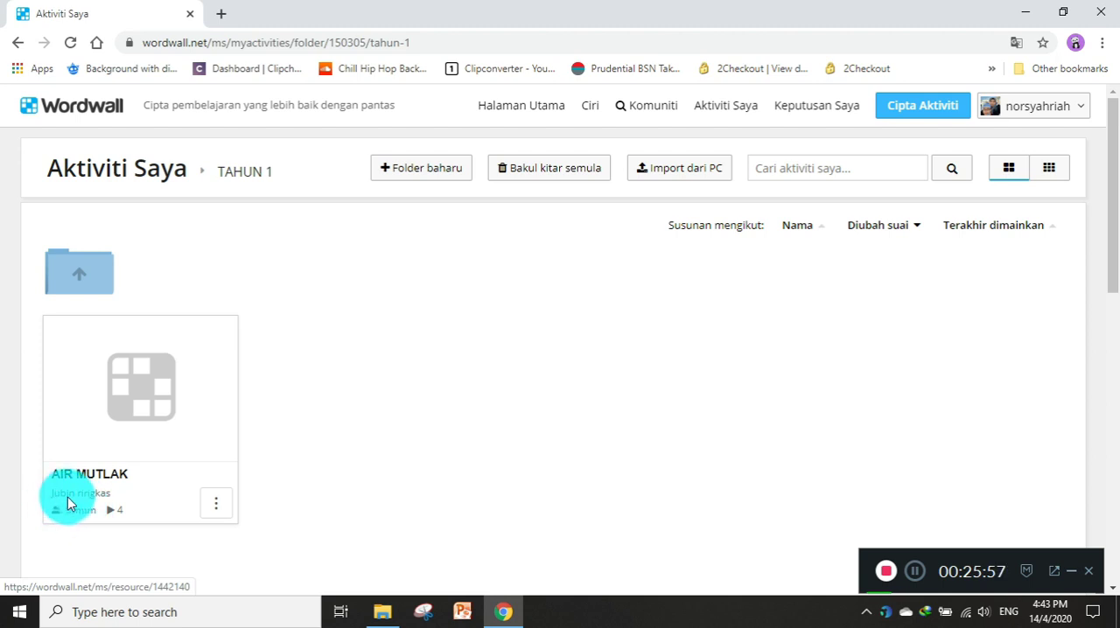
click(146, 425)
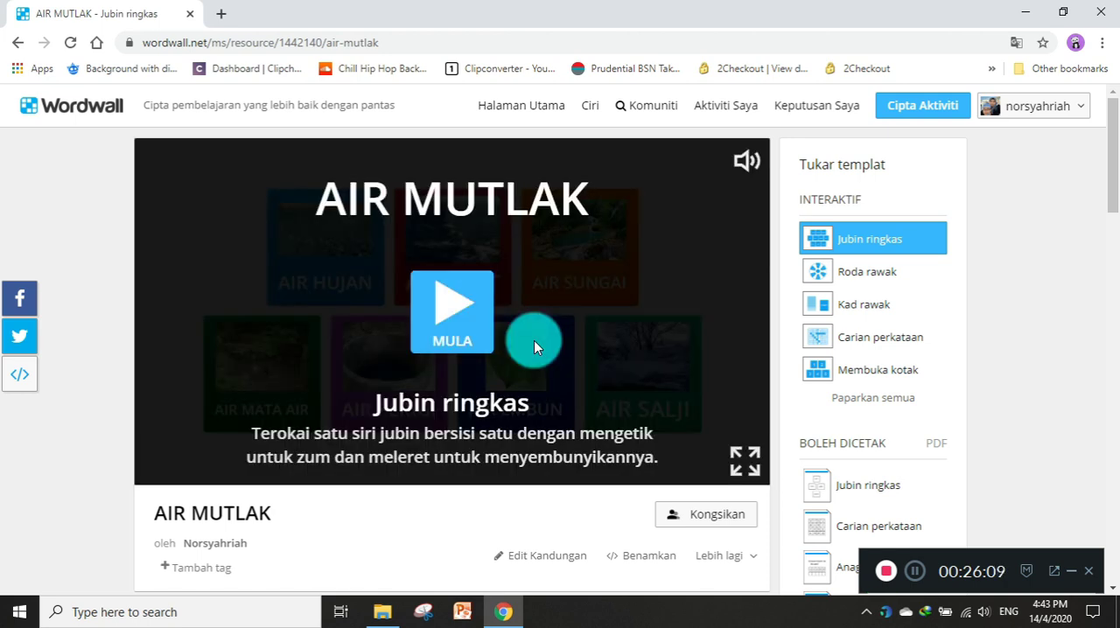
Start AIR MUTLAK as Jubin ringkas and try zooming in and out on its picture tiles.
click(462, 315)
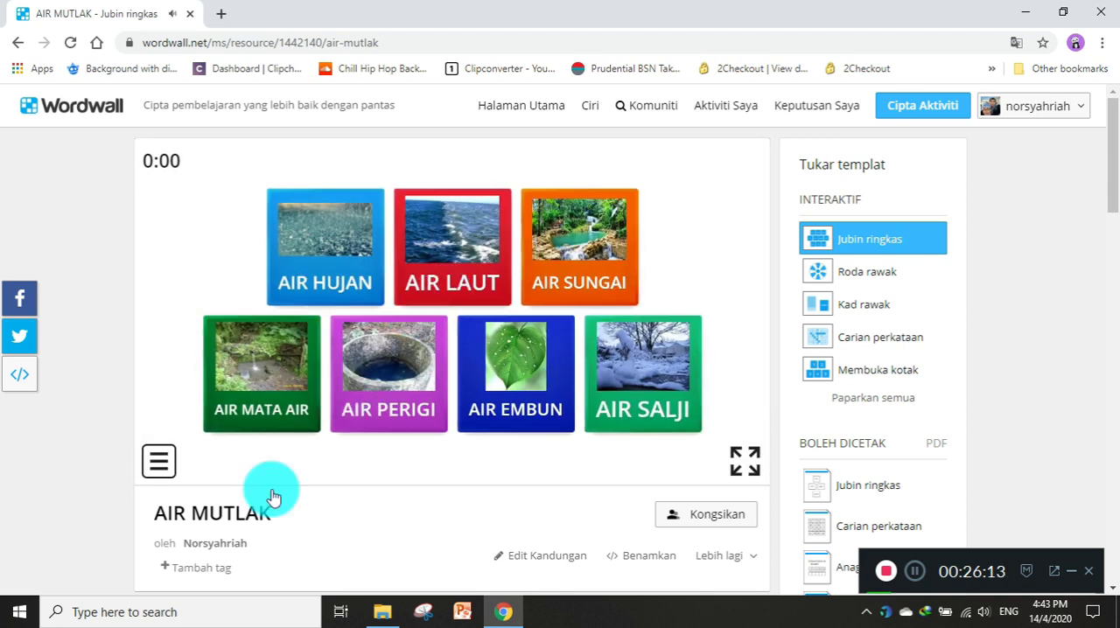
click(326, 260)
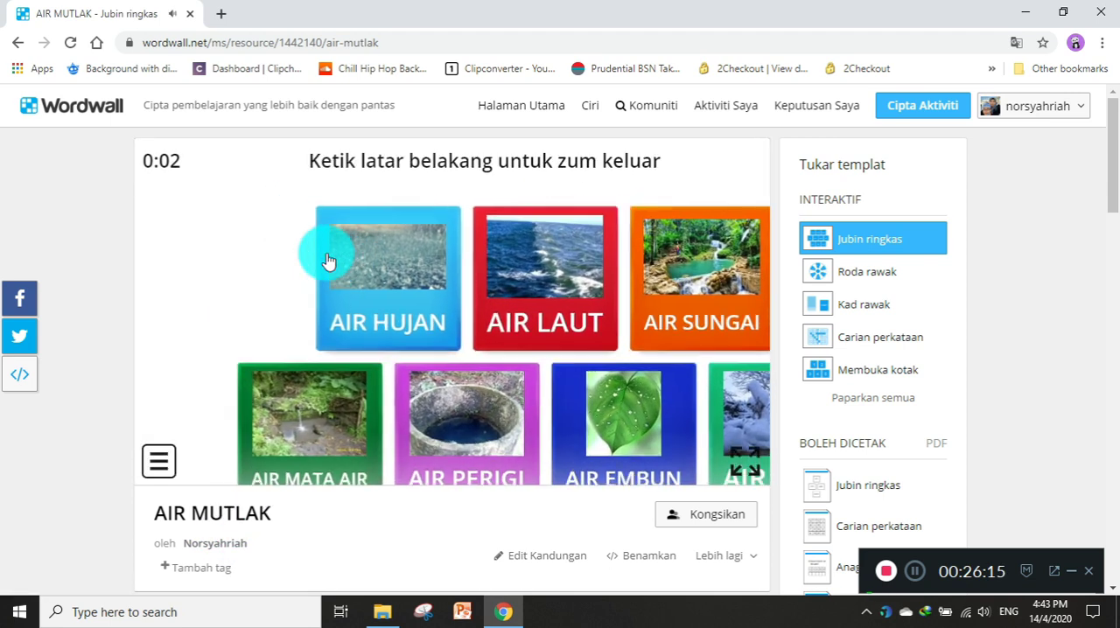
click(479, 339)
click(488, 325)
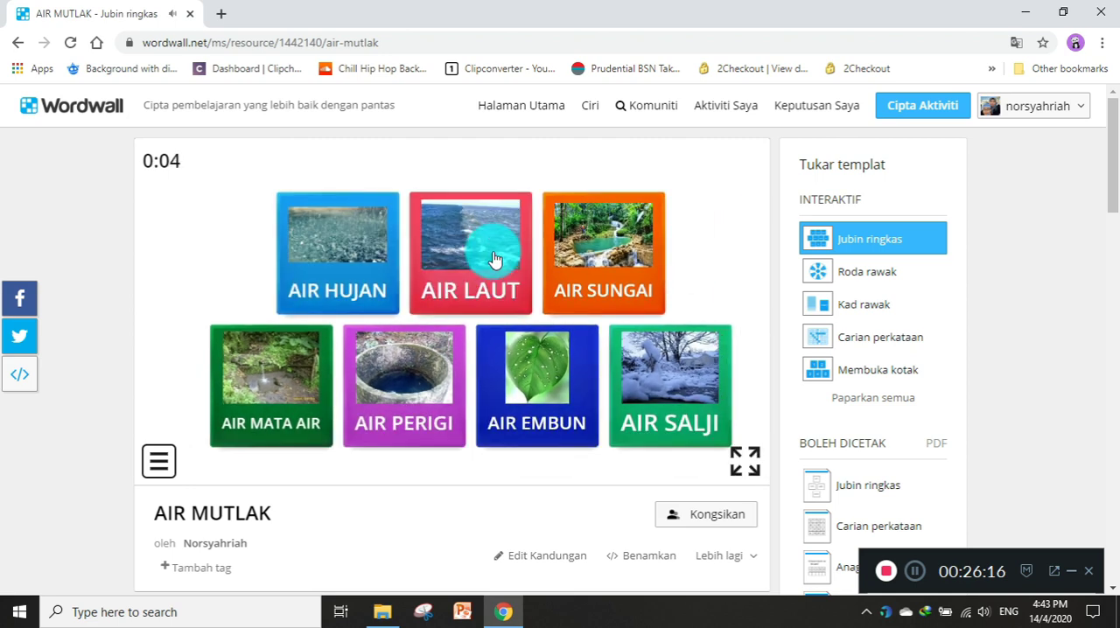
click(492, 337)
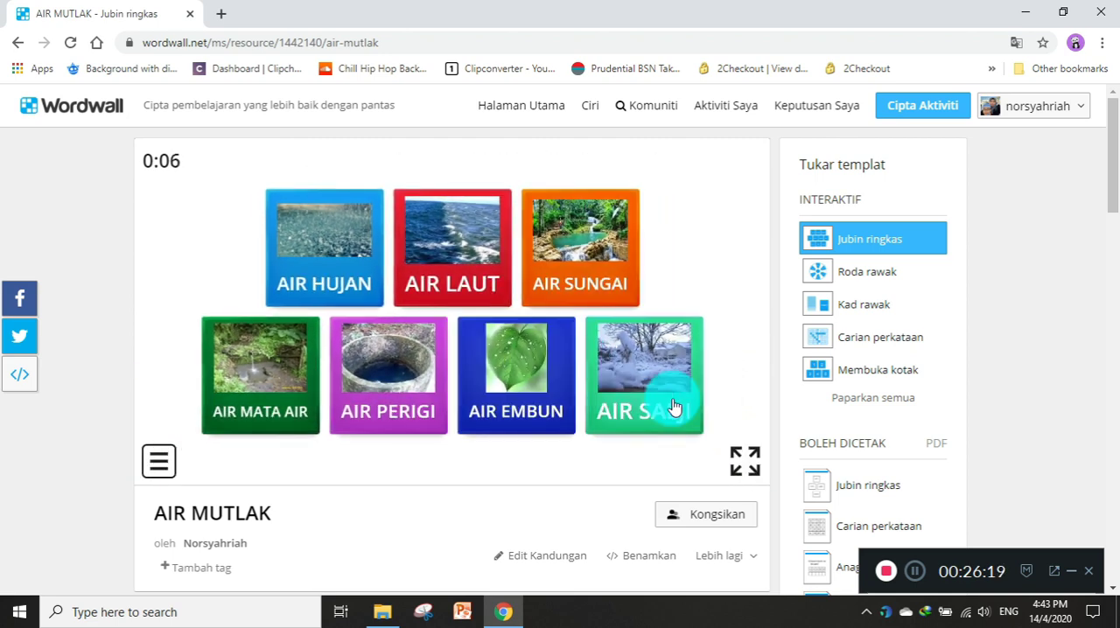
Examine the themes, tile options and leaderboard section of the AIR MUTLAK Jubin ringkas activity.
scroll(549, 357, down, 3)
scroll(545, 350, up, 3)
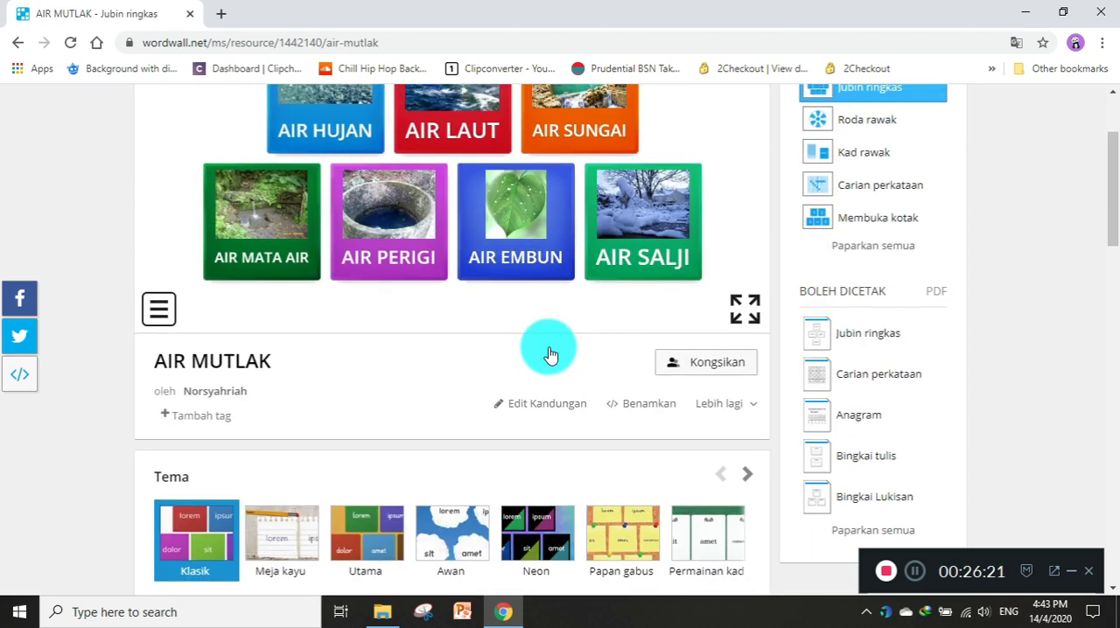
scroll(550, 353, down, 4)
scroll(550, 354, down, 6)
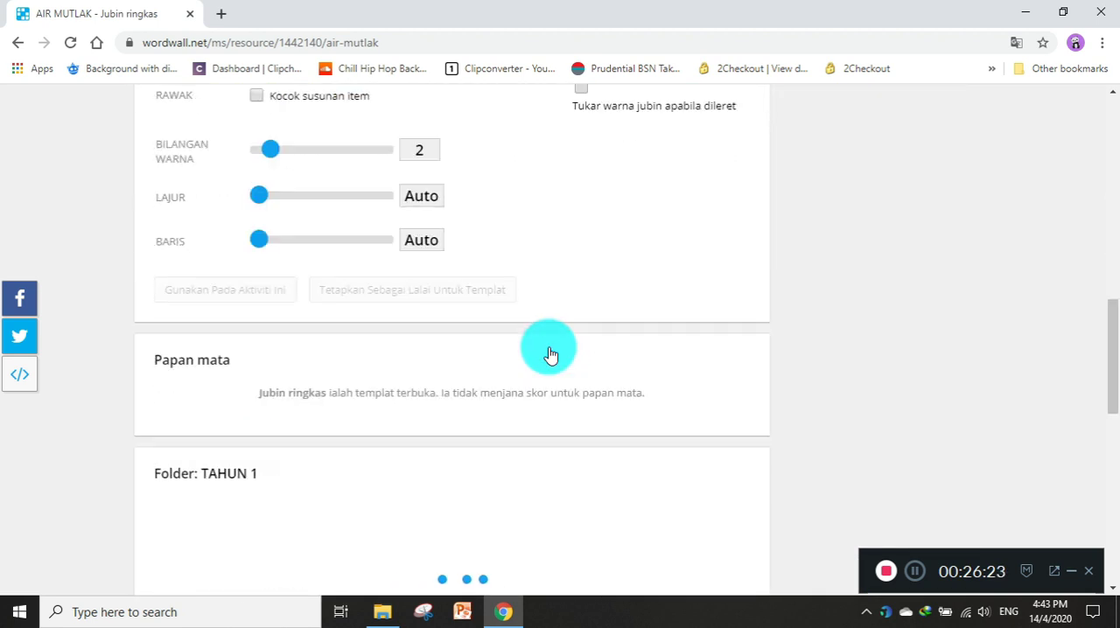
scroll(549, 353, up, 9)
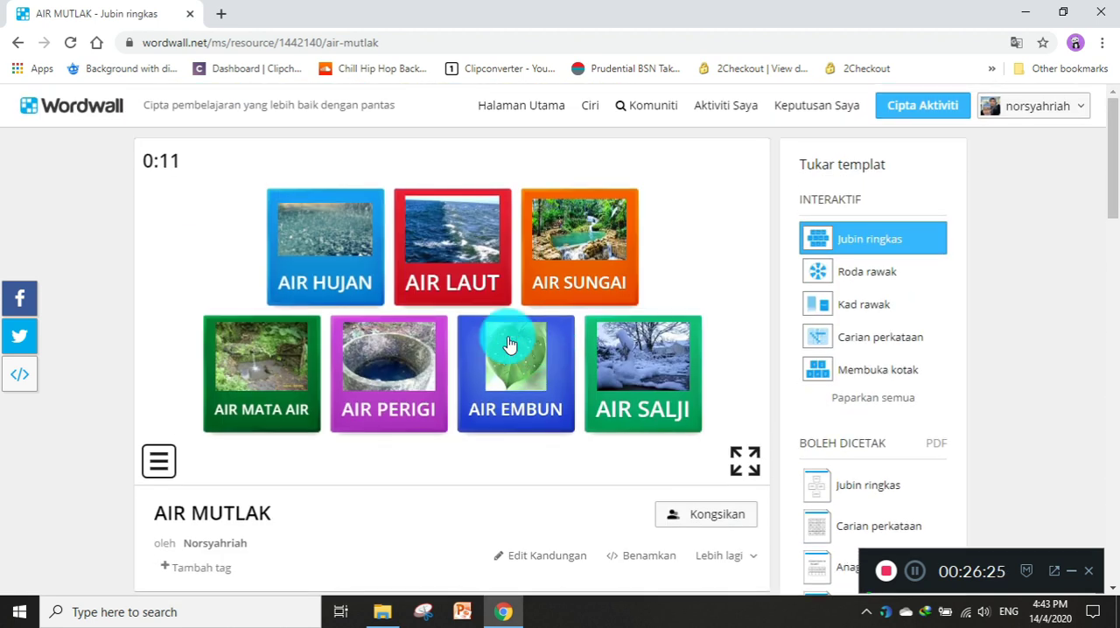
Switch AIR MUTLAK to the Roda rawak template, start it, spin the wheel once and continue without removing the chosen item.
click(879, 275)
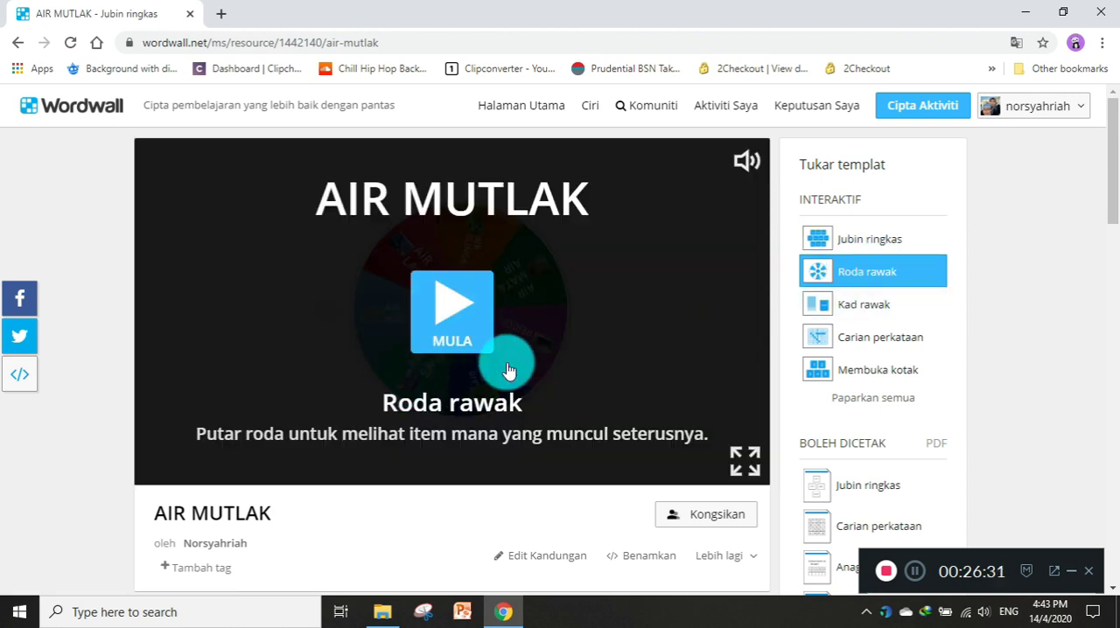
click(455, 317)
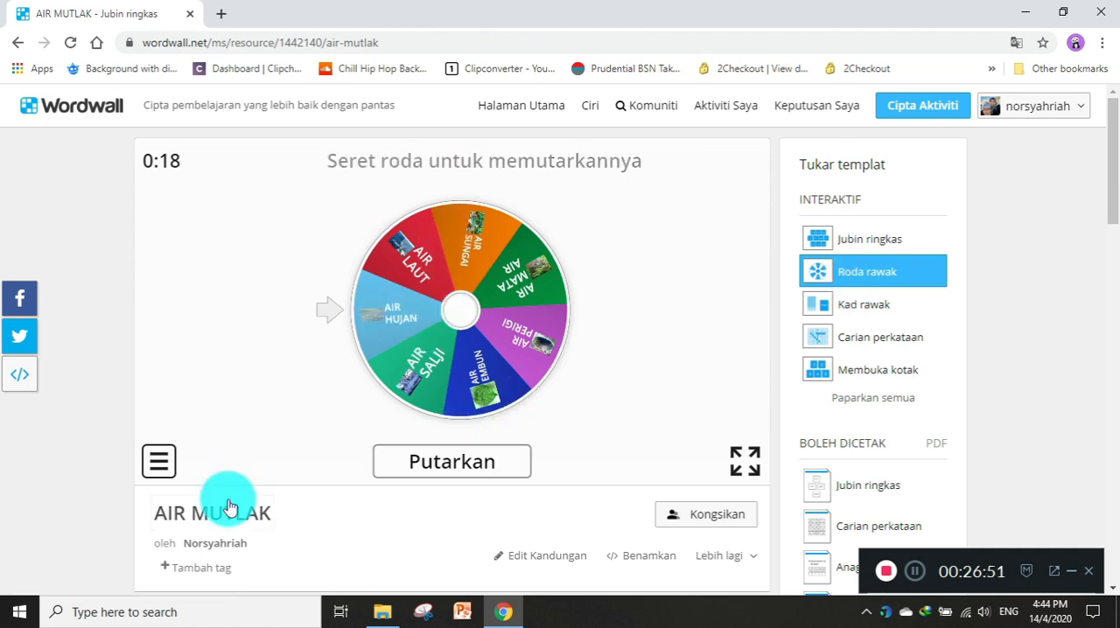
click(486, 473)
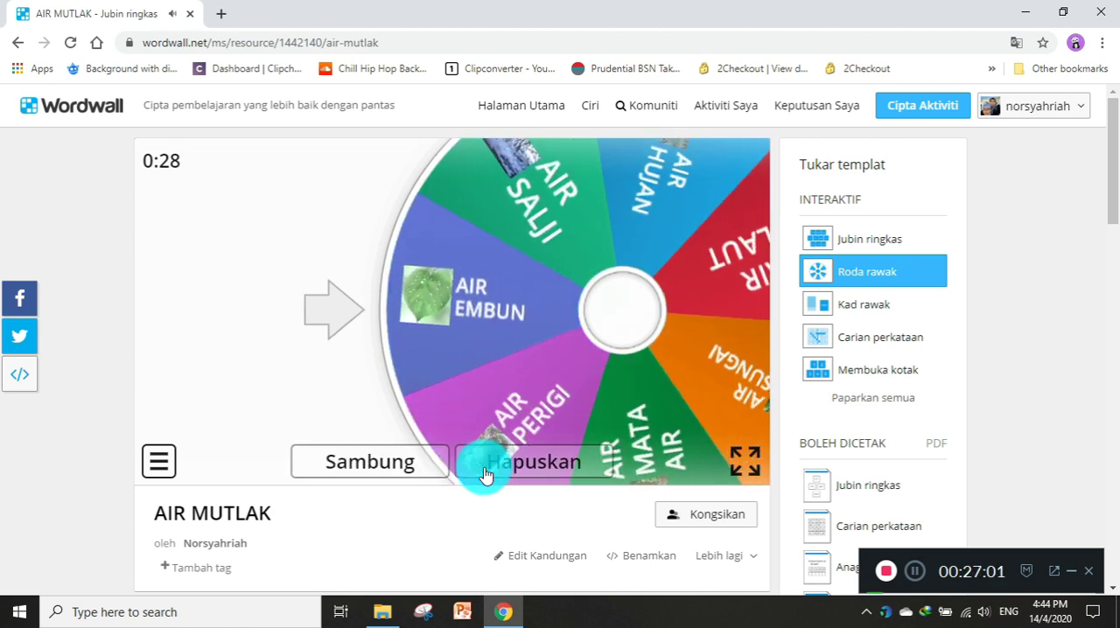
click(400, 467)
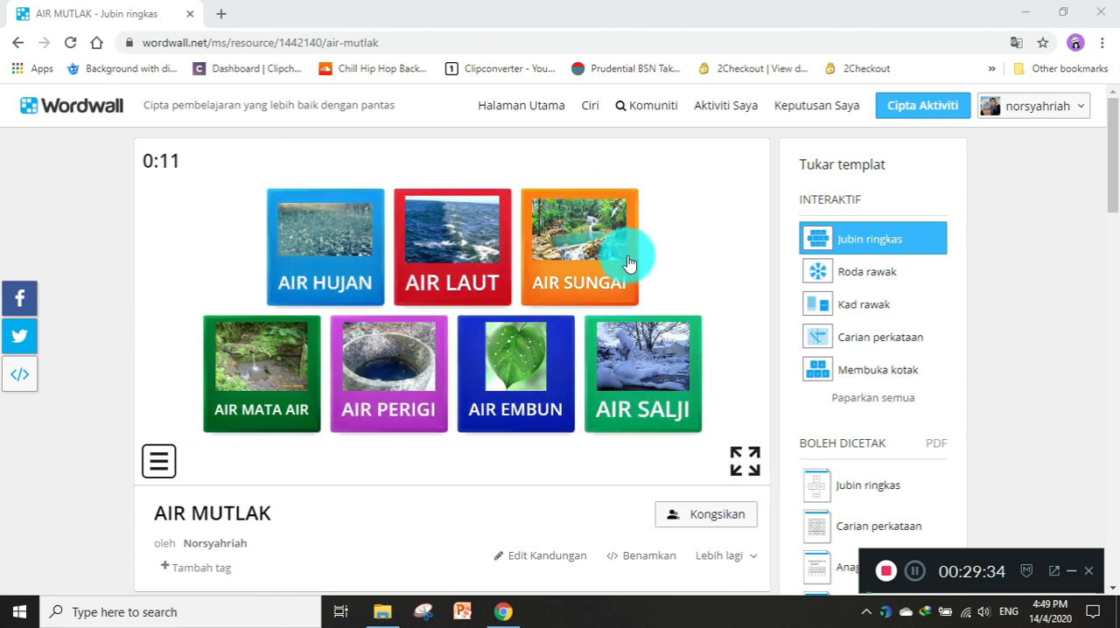
Show all templates available for AIR MUTLAK and switch it to the printable Anagram worksheet.
scroll(750, 337, down, 2)
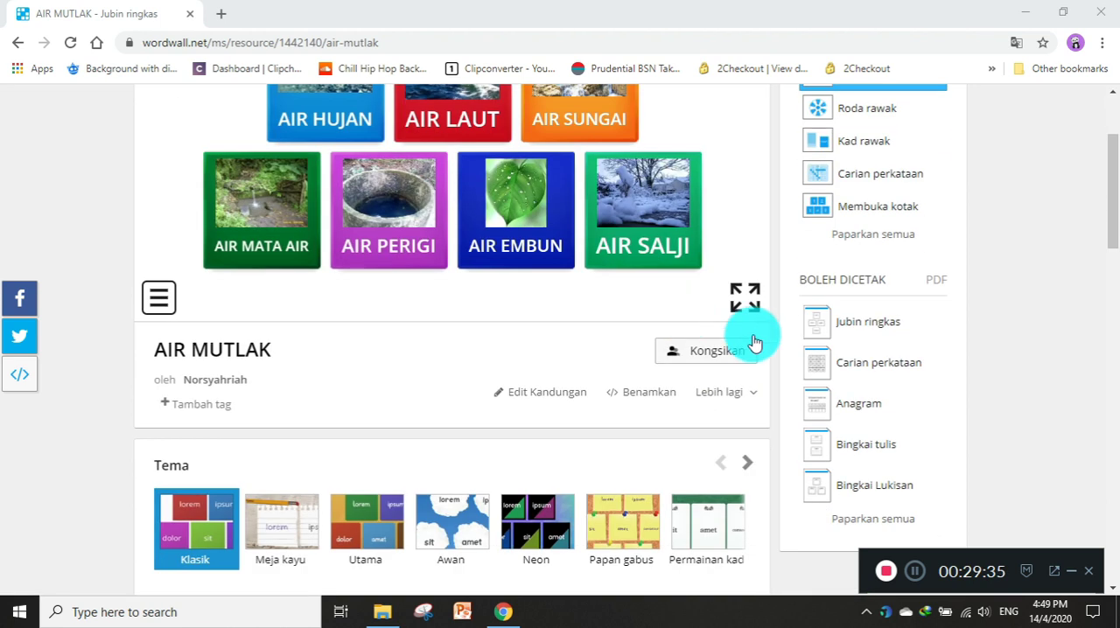
click(866, 522)
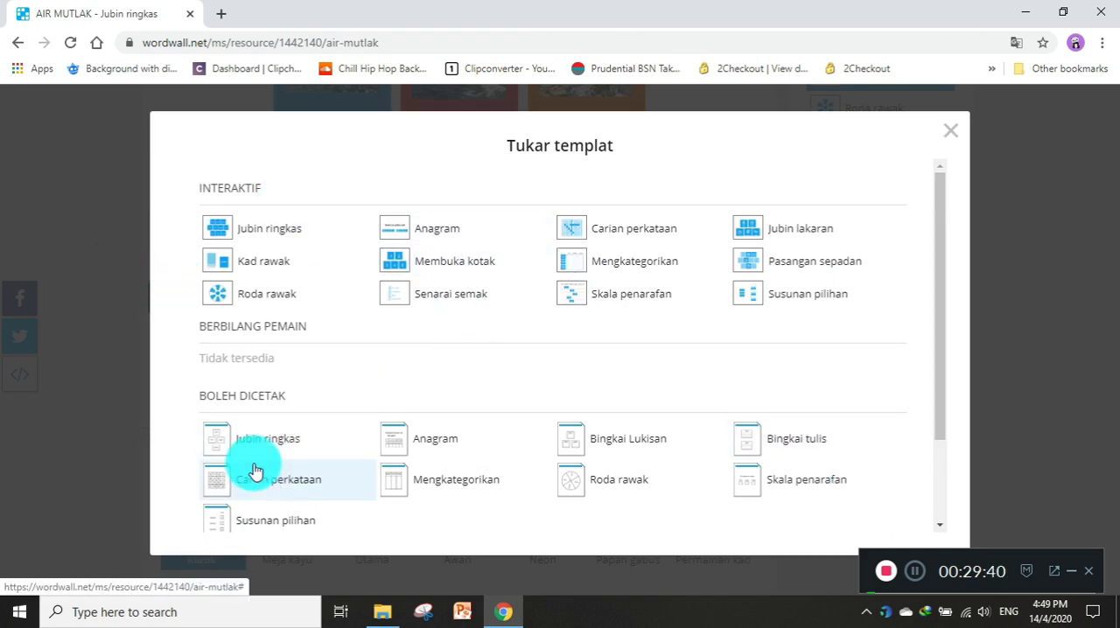
click(425, 443)
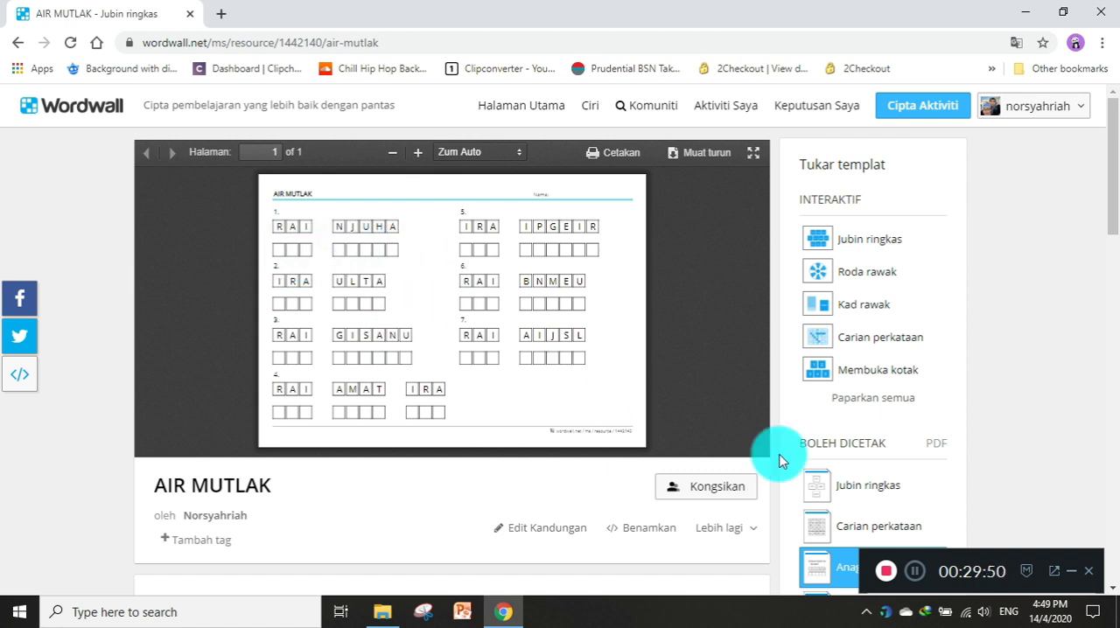
Preview AIR MUTLAK as a printable Carian perkataan worksheet, return to Anagram, and switch to the printable Jubin ringkas.
click(873, 528)
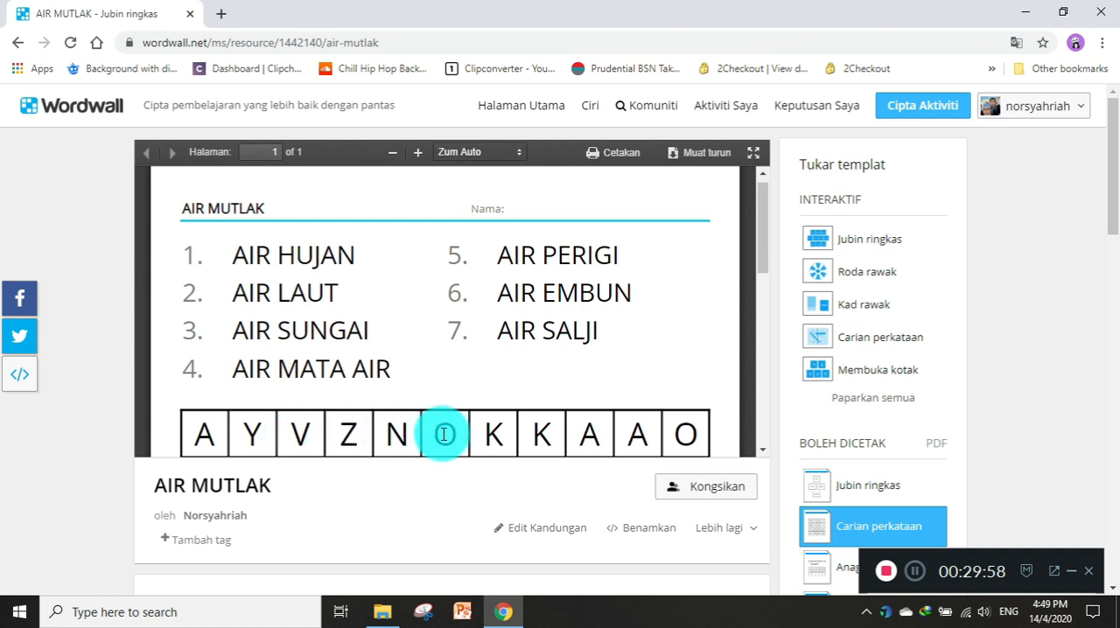
scroll(825, 463, down, 2)
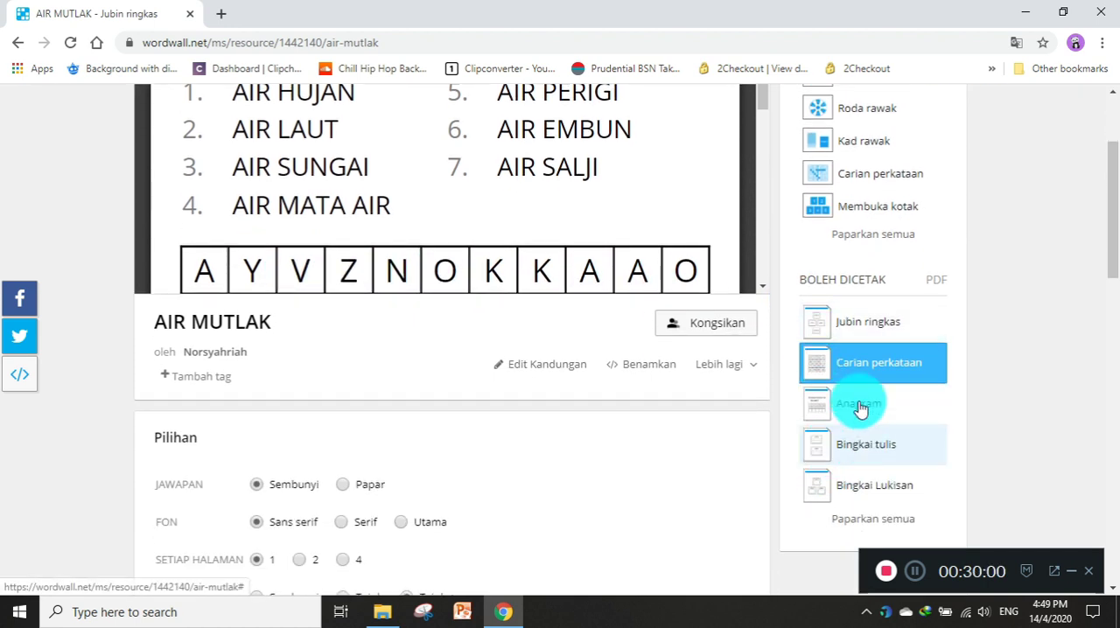
click(862, 407)
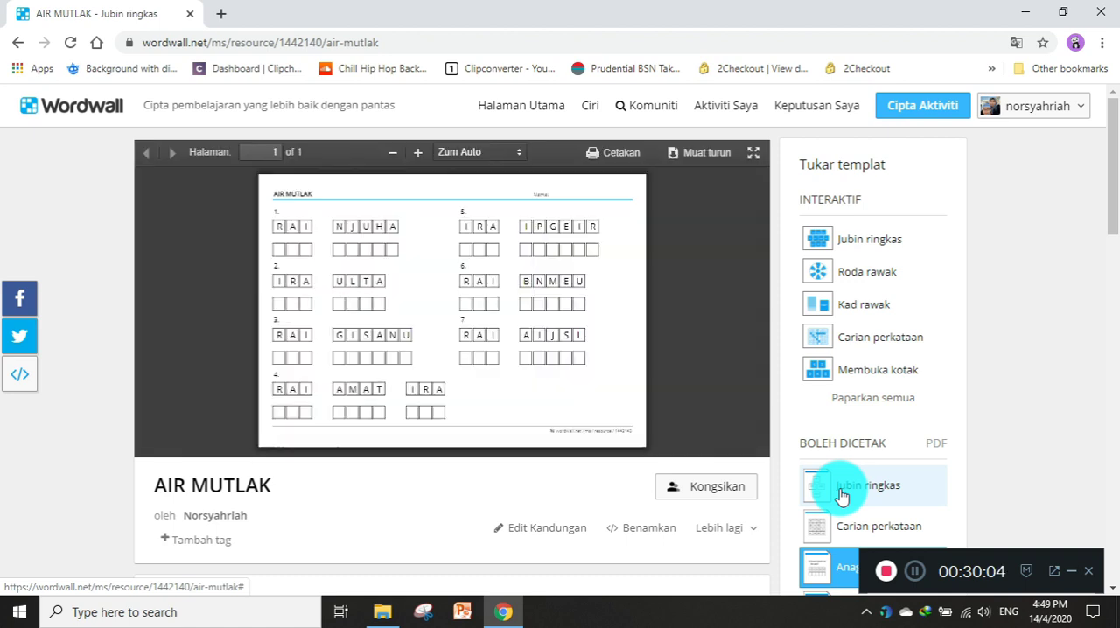
click(839, 493)
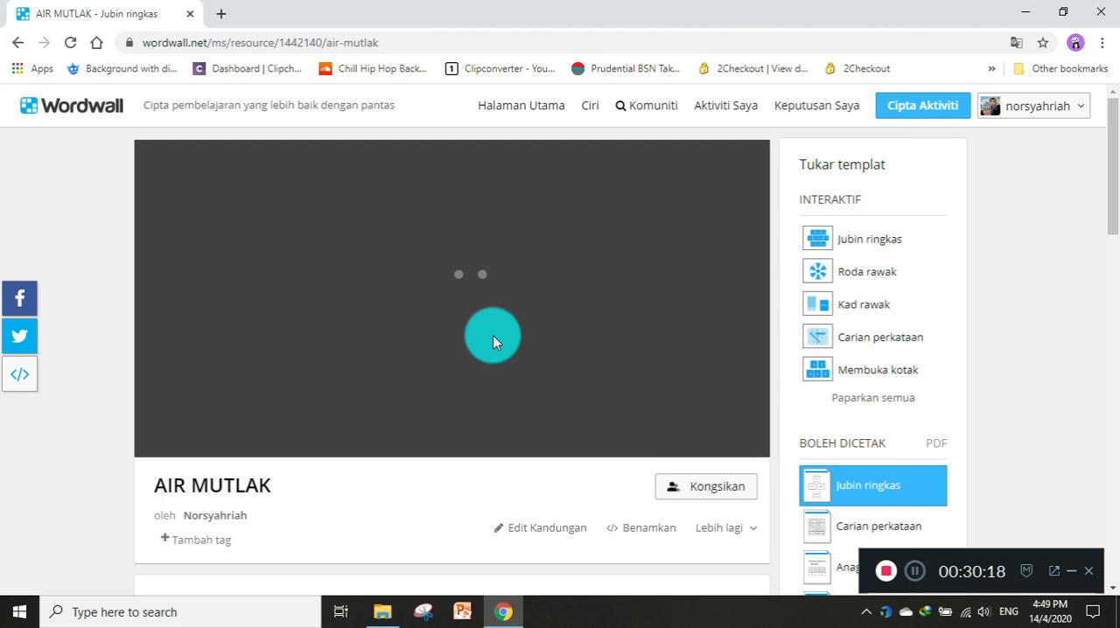
Examine the printable Jubin ringkas worksheet of AIR MUTLAK, from its header and AIR HUJAN card down to AIR SALJI.
scroll(492, 341, down, 1)
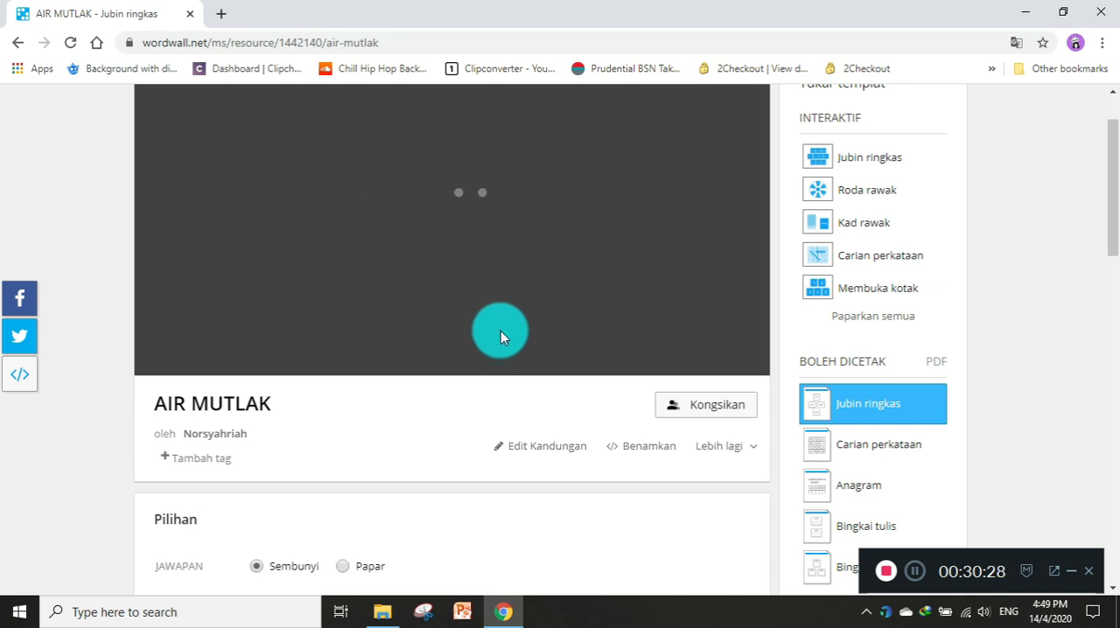
scroll(500, 330, down, 1)
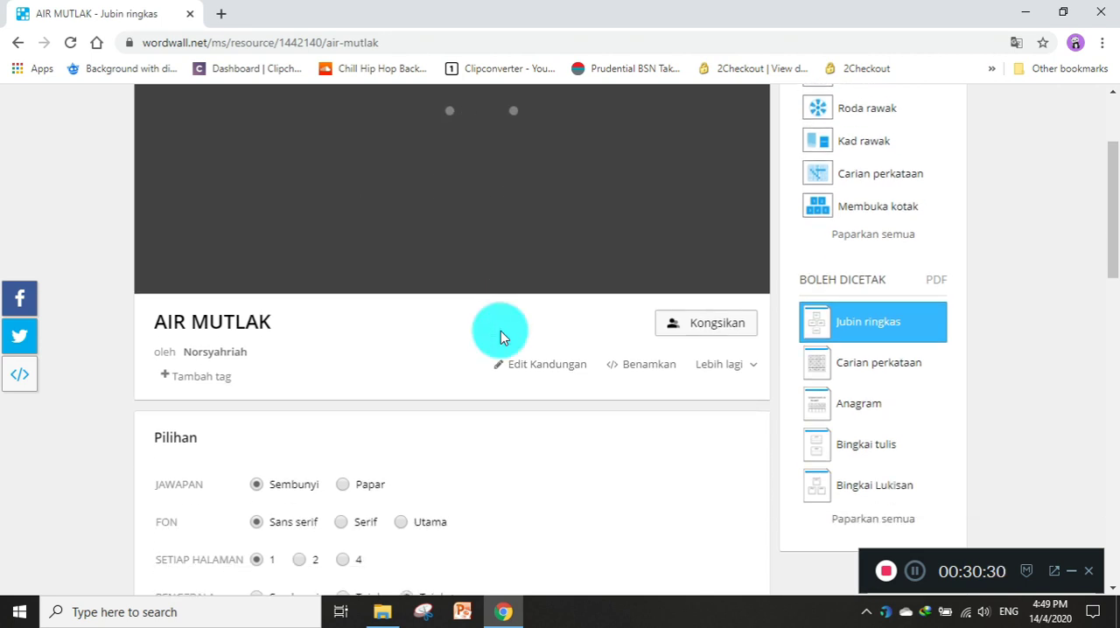
scroll(500, 331, up, 2)
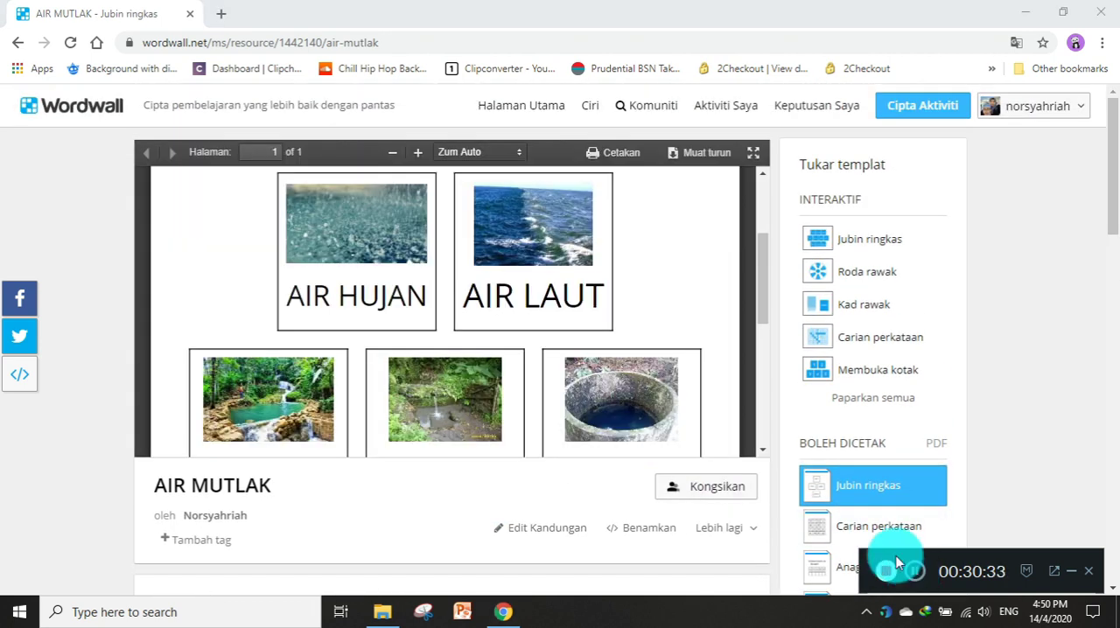
click(642, 405)
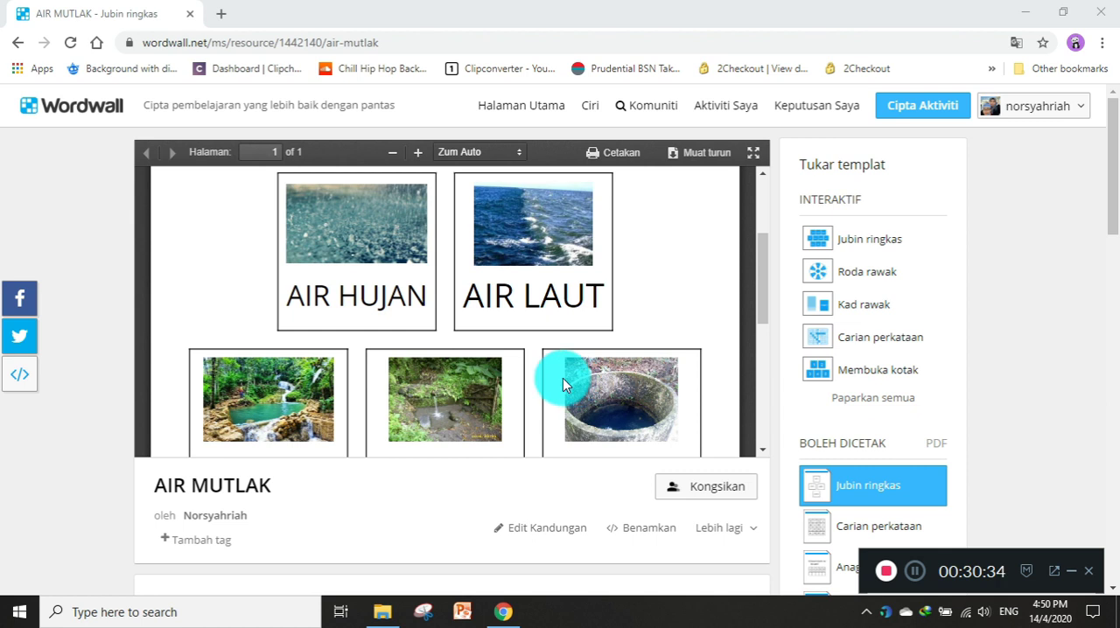
scroll(564, 378, up, 2)
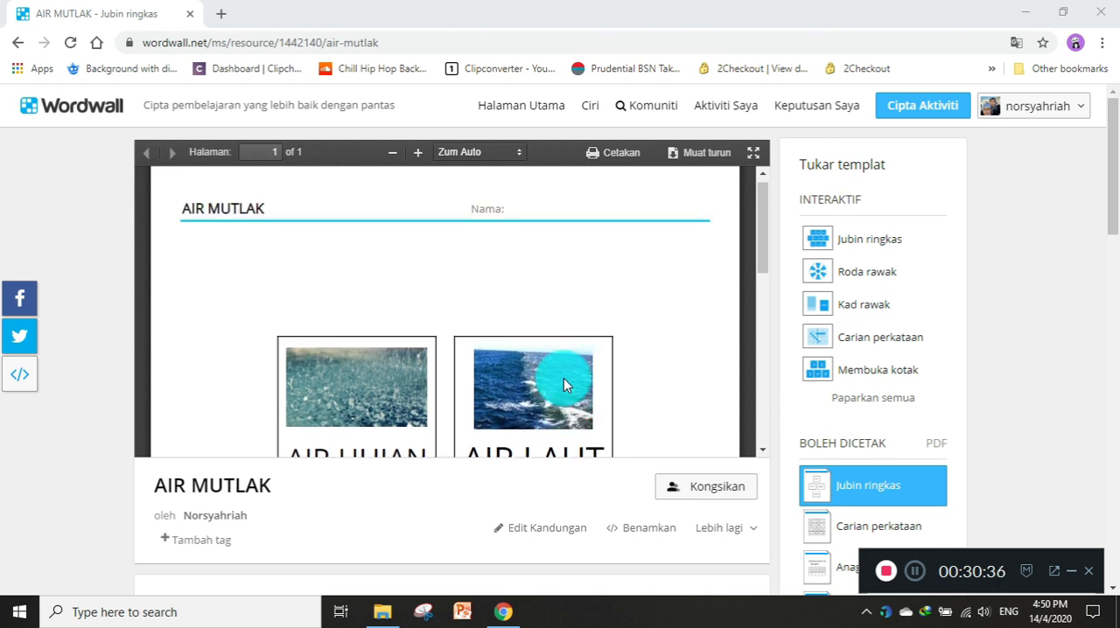
scroll(563, 377, down, 3)
scroll(563, 378, down, 1)
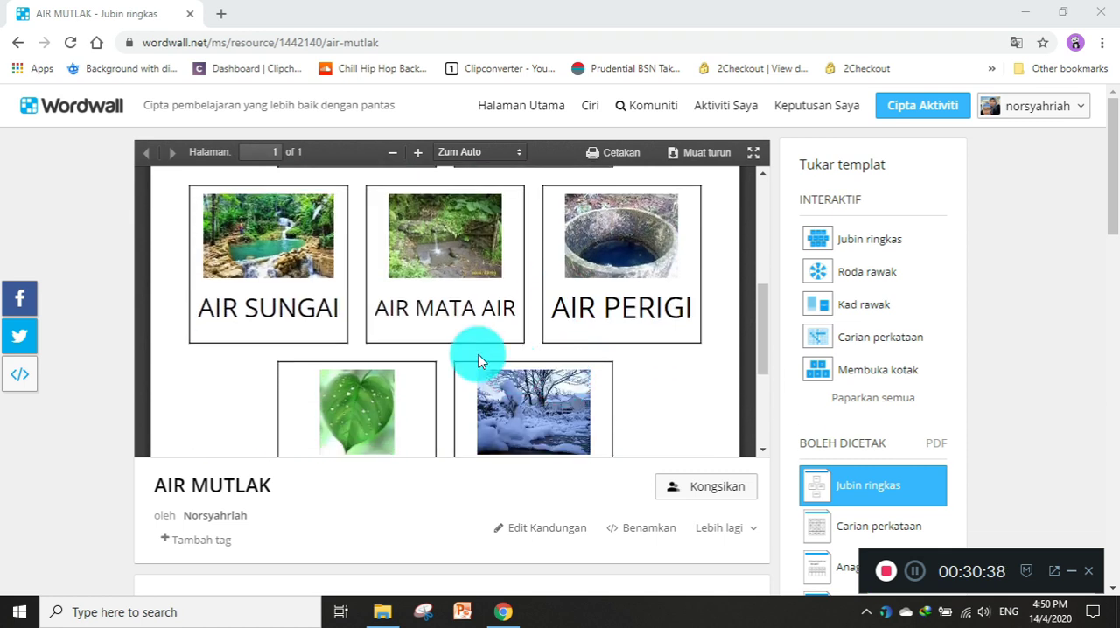
scroll(354, 306, up, 3)
scroll(508, 308, down, 2)
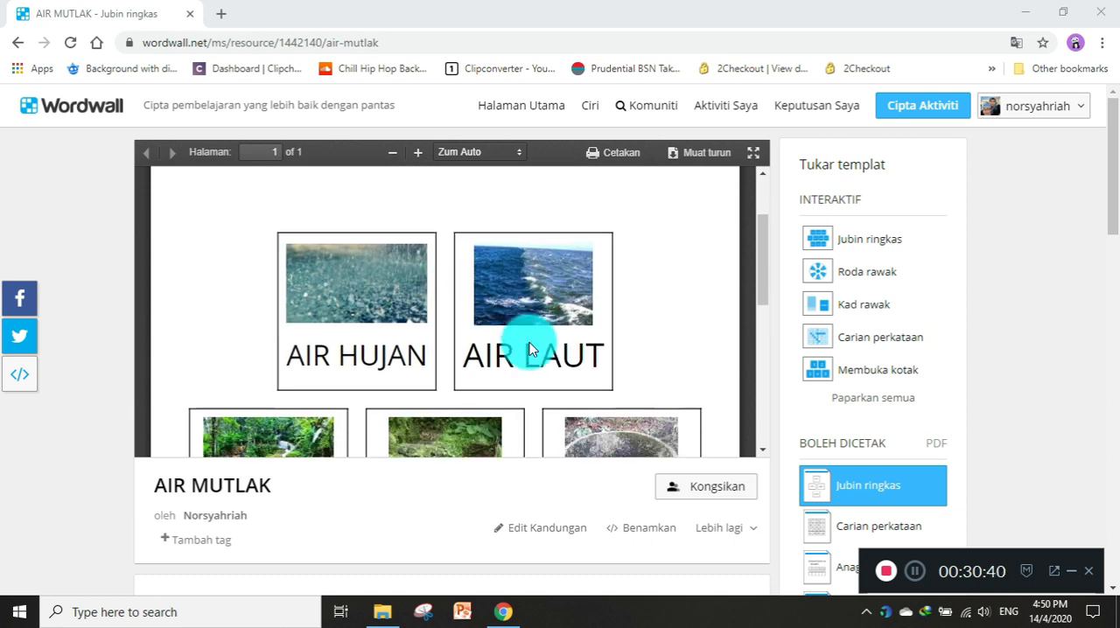
scroll(519, 345, down, 2)
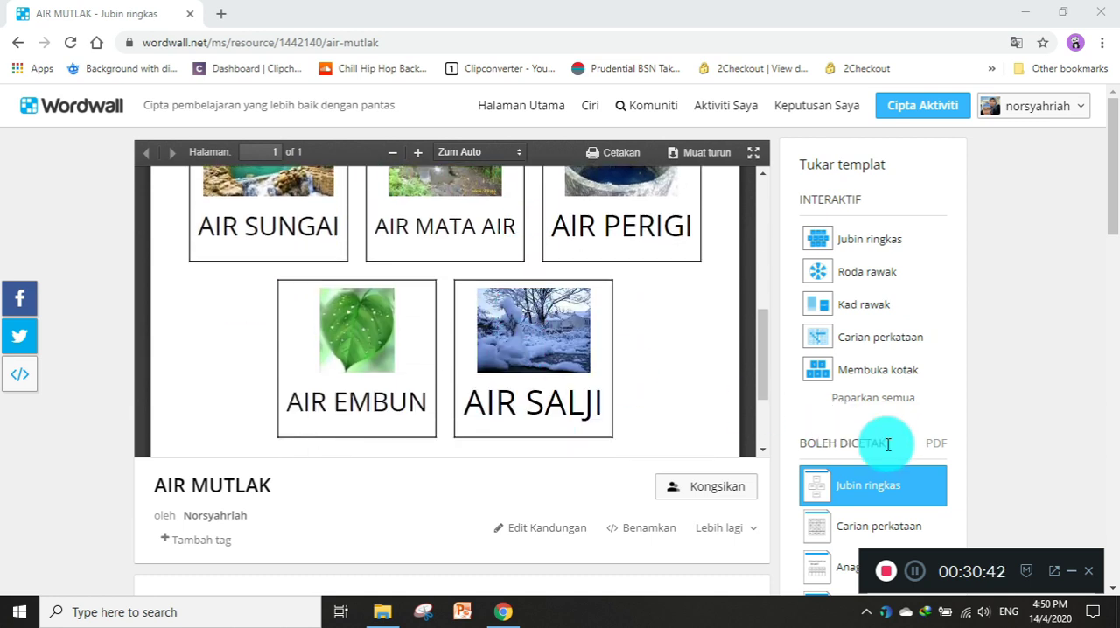
Preview AIR MUTLAK as a printable Bingkai Lukisan worksheet and as a printable Mengkategorikan worksheet.
scroll(862, 443, down, 2)
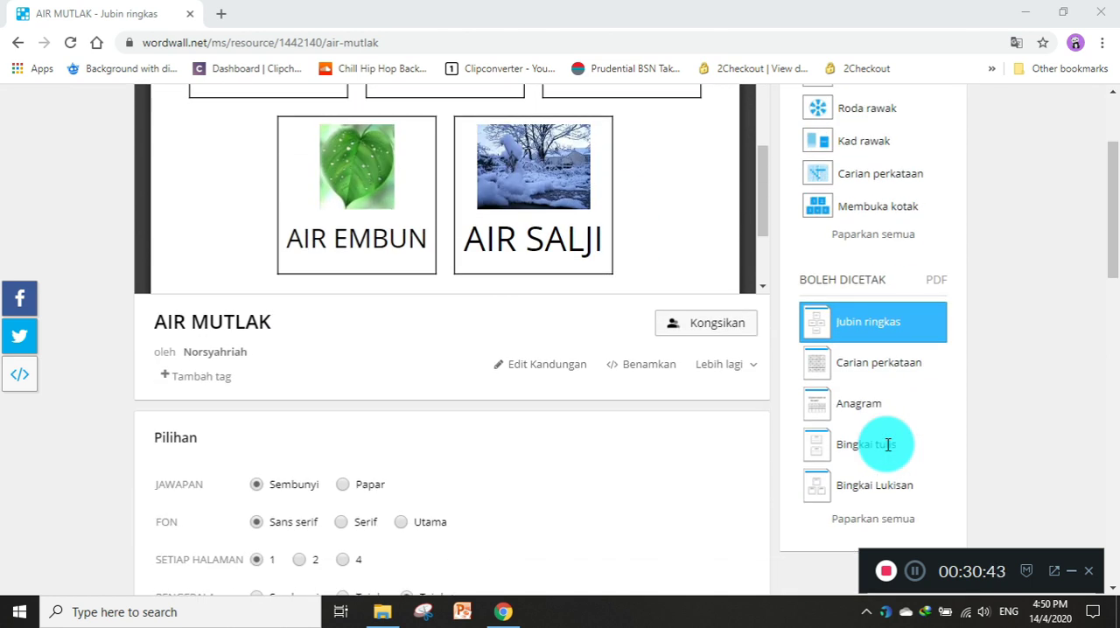
click(847, 493)
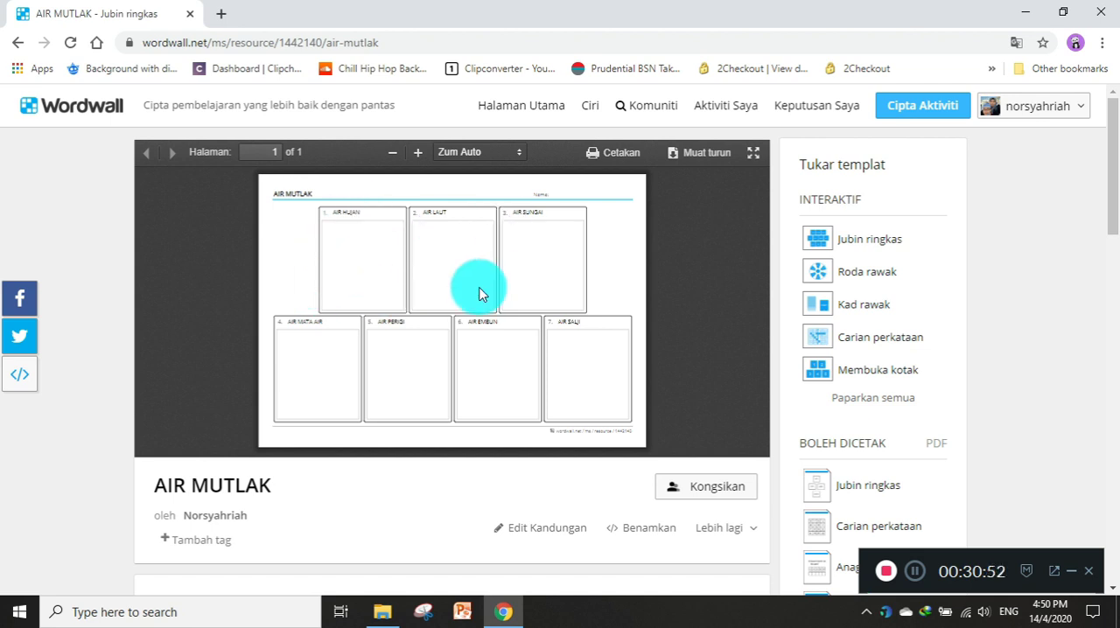
scroll(601, 350, down, 2)
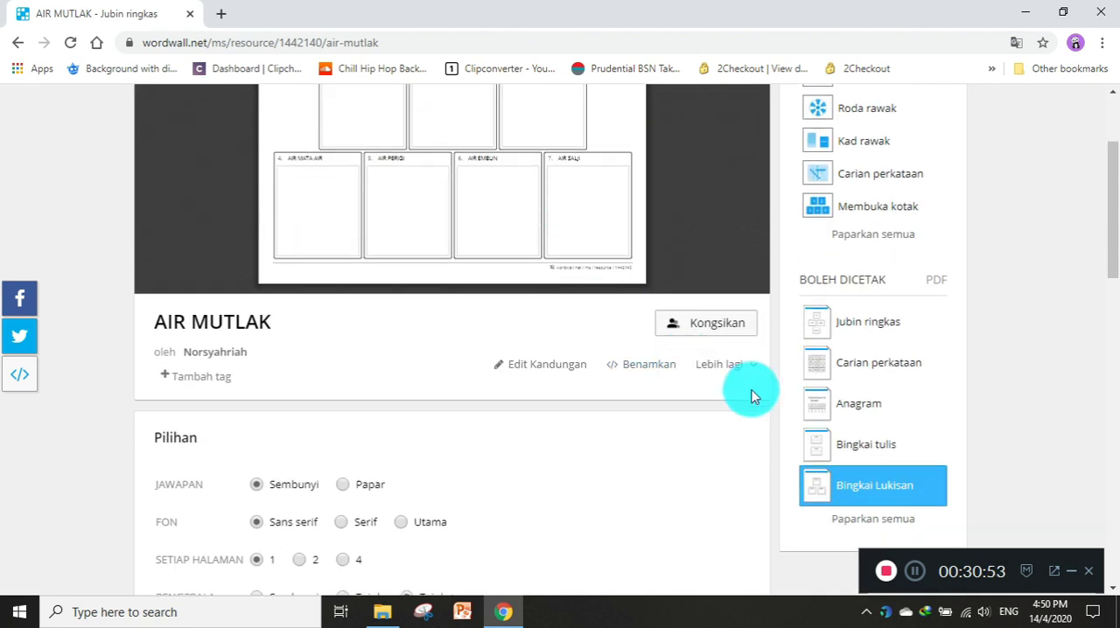
click(840, 522)
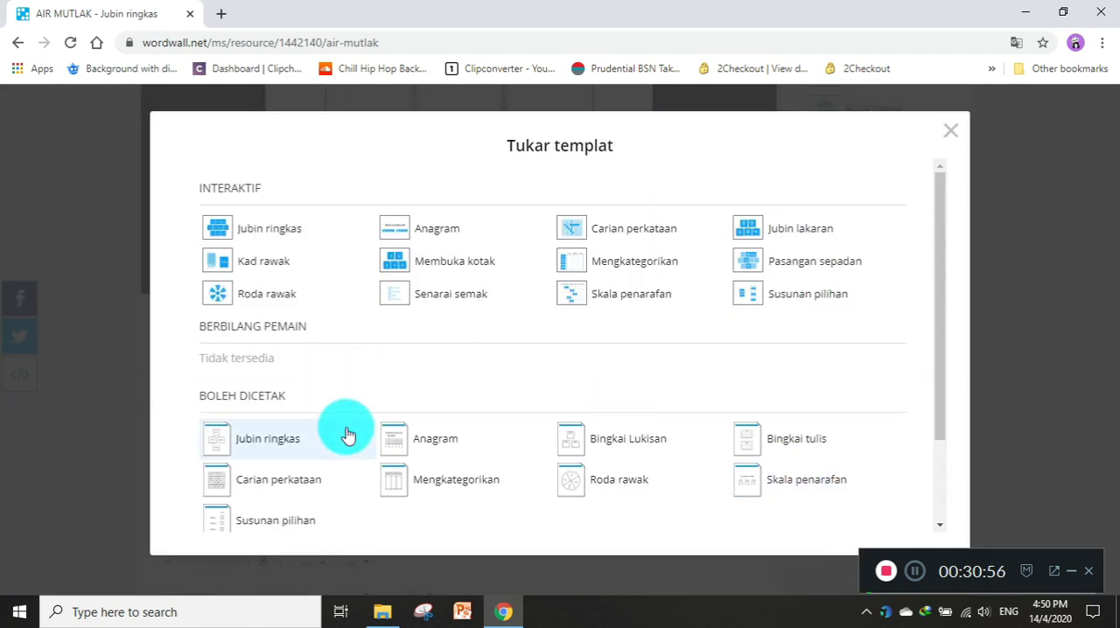
click(444, 481)
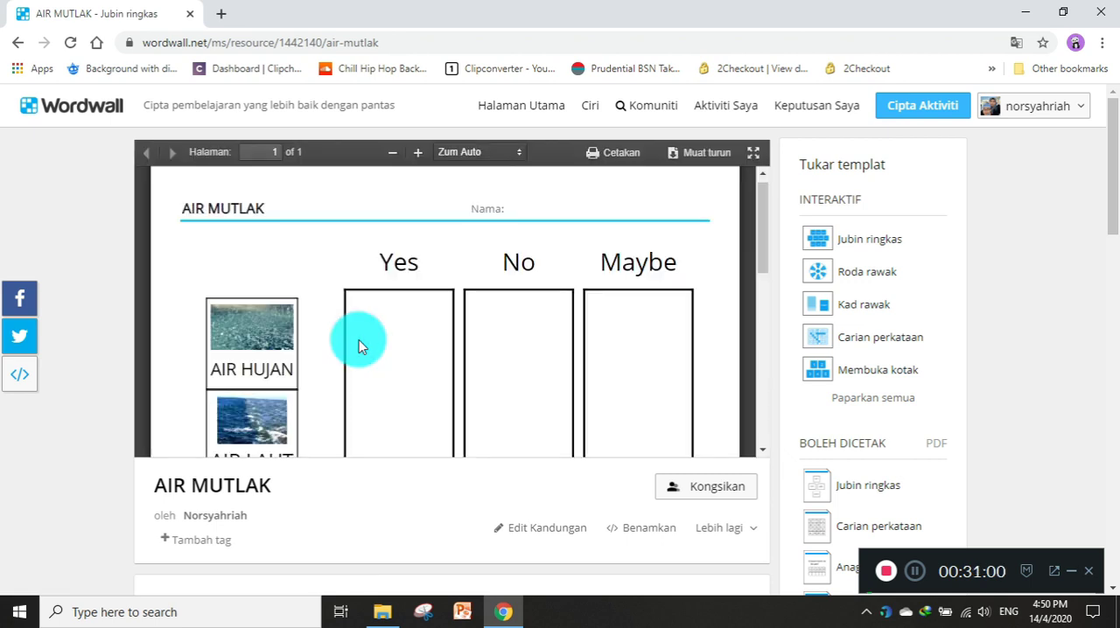
scroll(358, 347, down, 5)
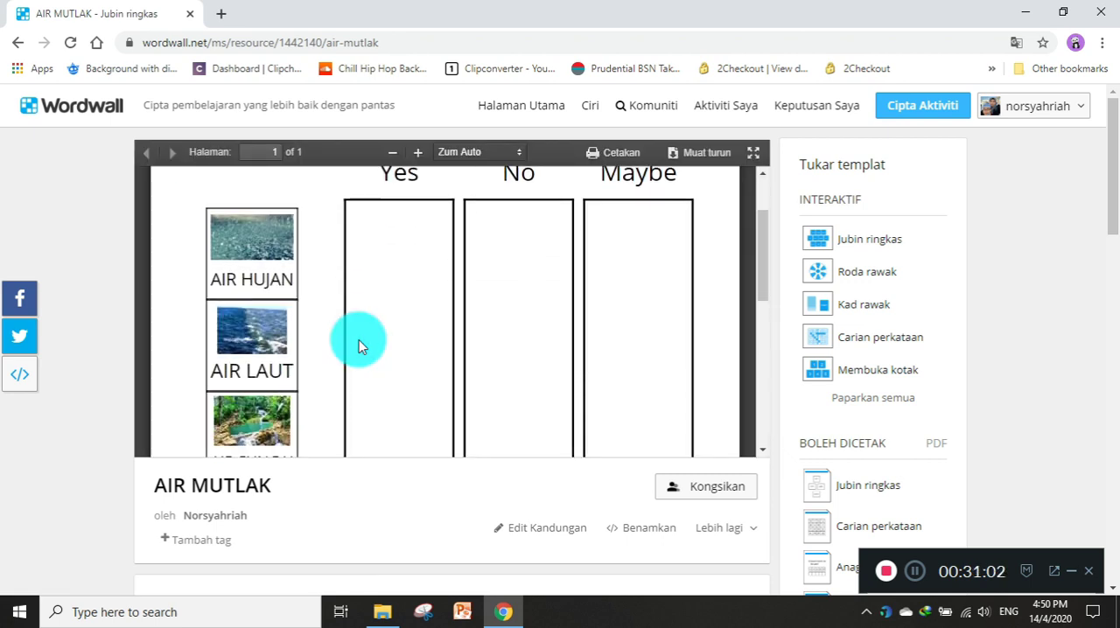
scroll(820, 449, down, 3)
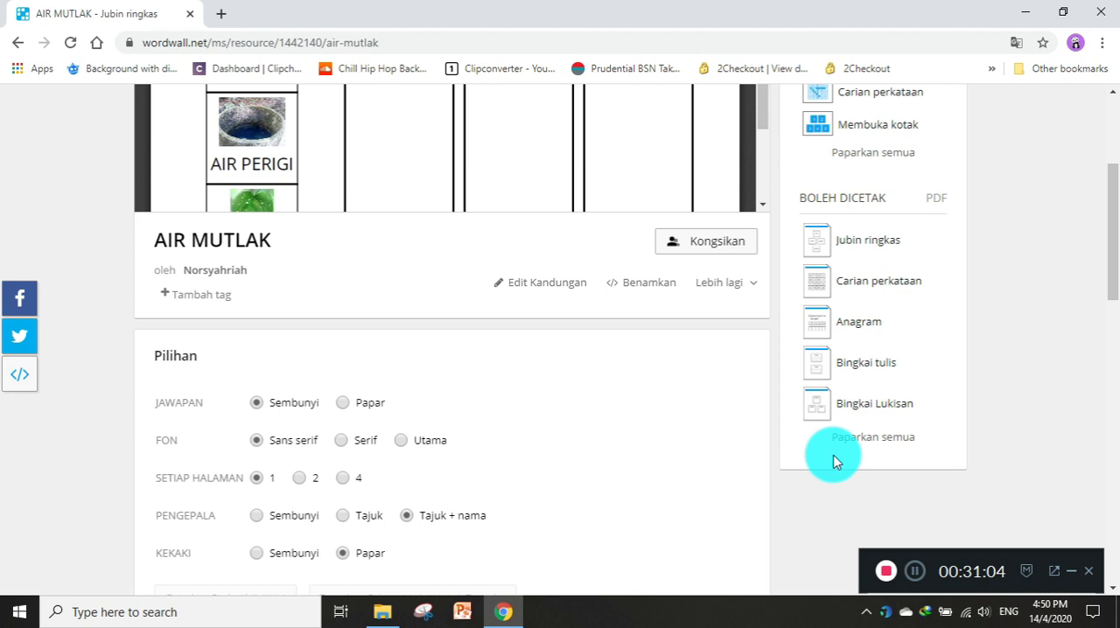
Switch AIR MUTLAK to the printable Skala penarafan worksheet and look through its page.
click(852, 443)
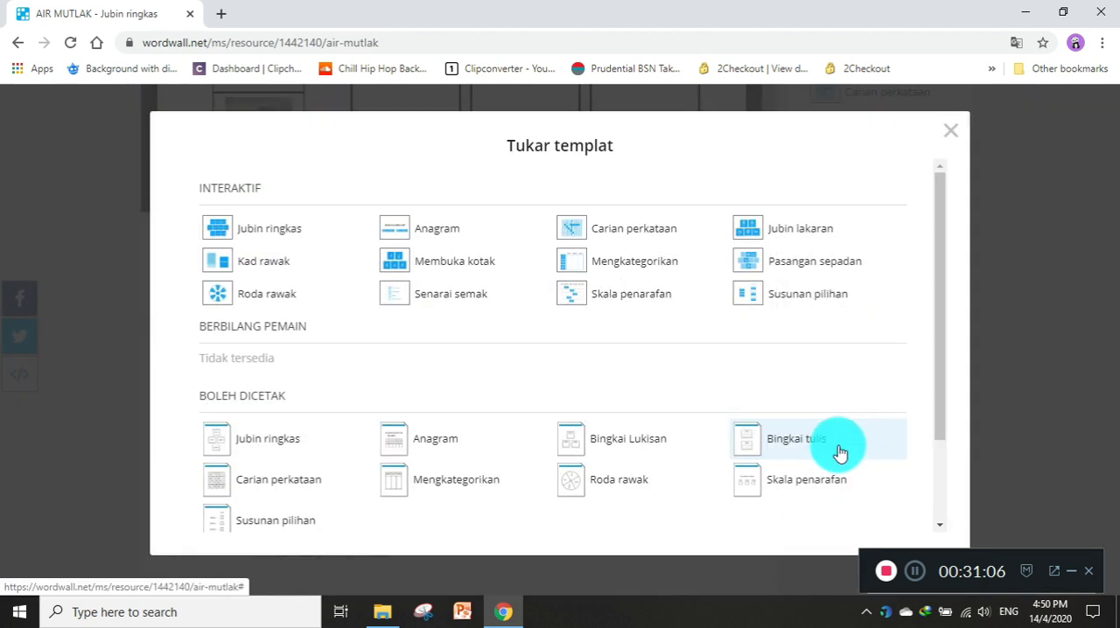
click(829, 478)
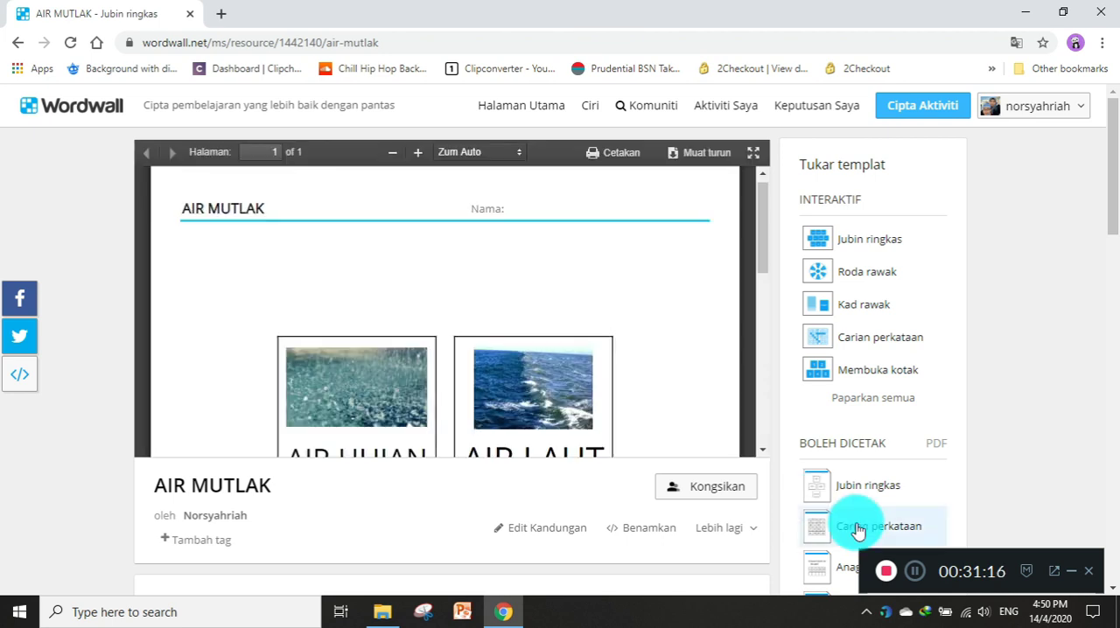
scroll(641, 422, down, 10)
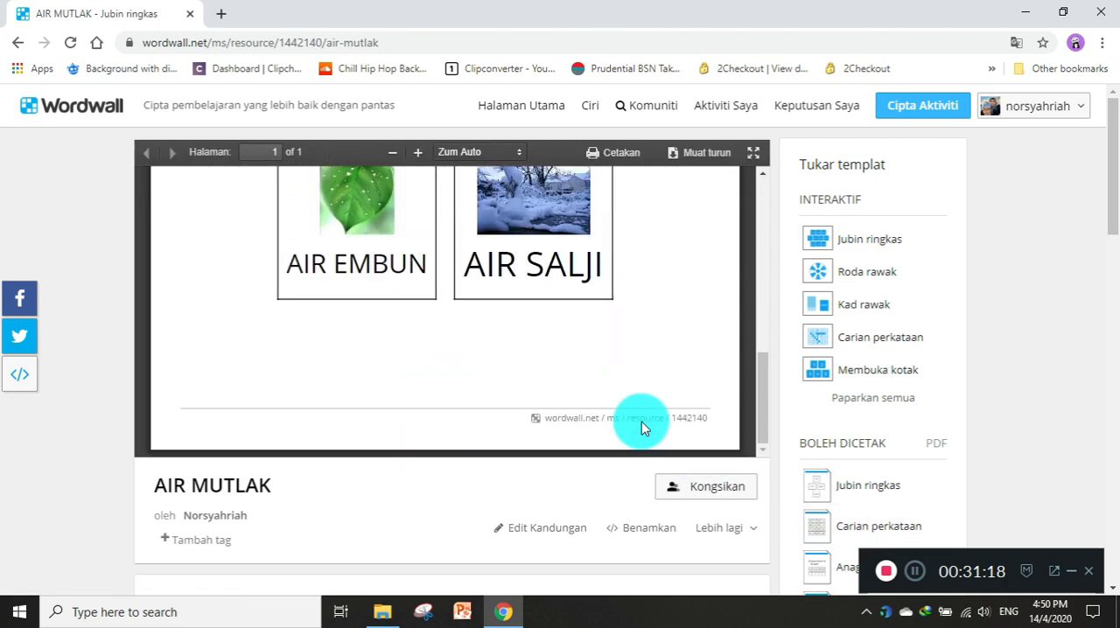
scroll(641, 421, up, 8)
scroll(641, 420, up, 2)
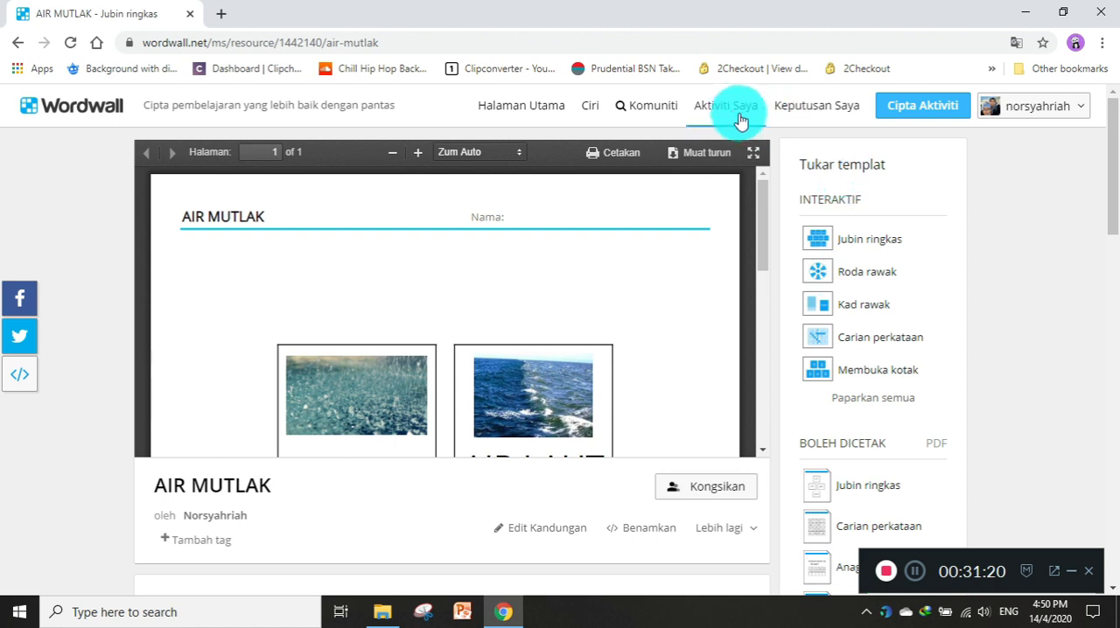
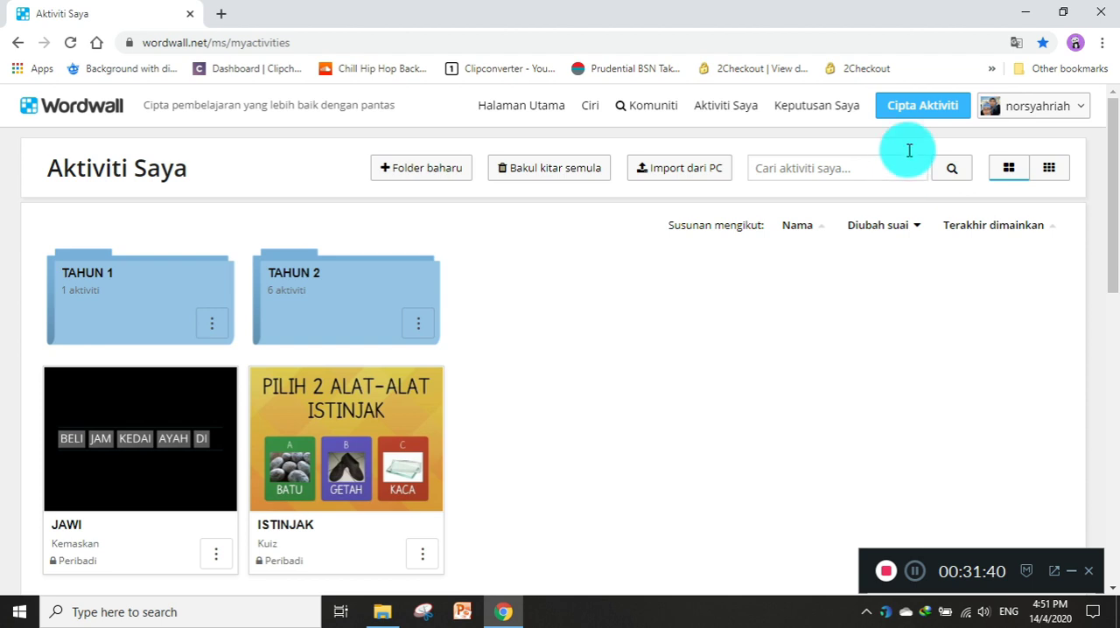
Browse the templates for a new activity, open the Kuiz imej template and look over its content form.
click(925, 109)
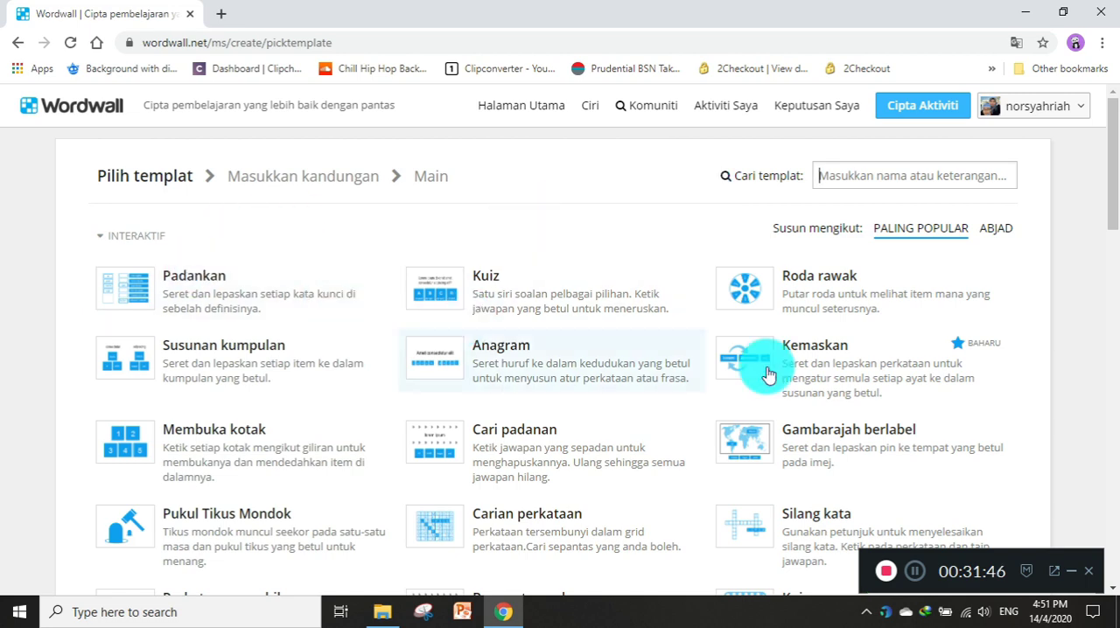
scroll(497, 465, down, 5)
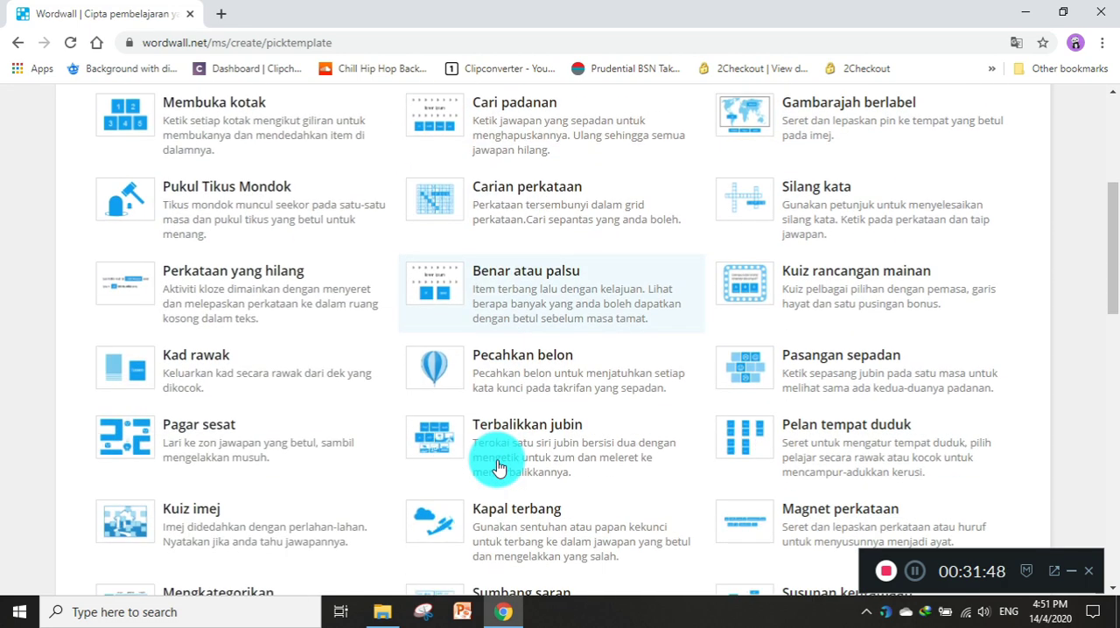
scroll(496, 466, down, 5)
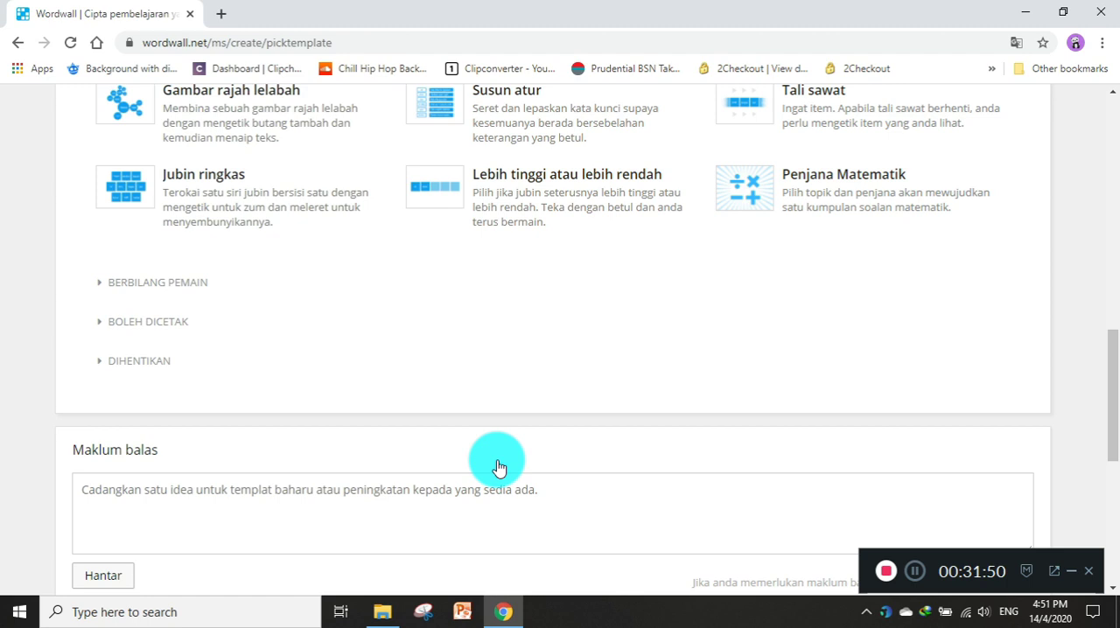
scroll(497, 466, up, 4)
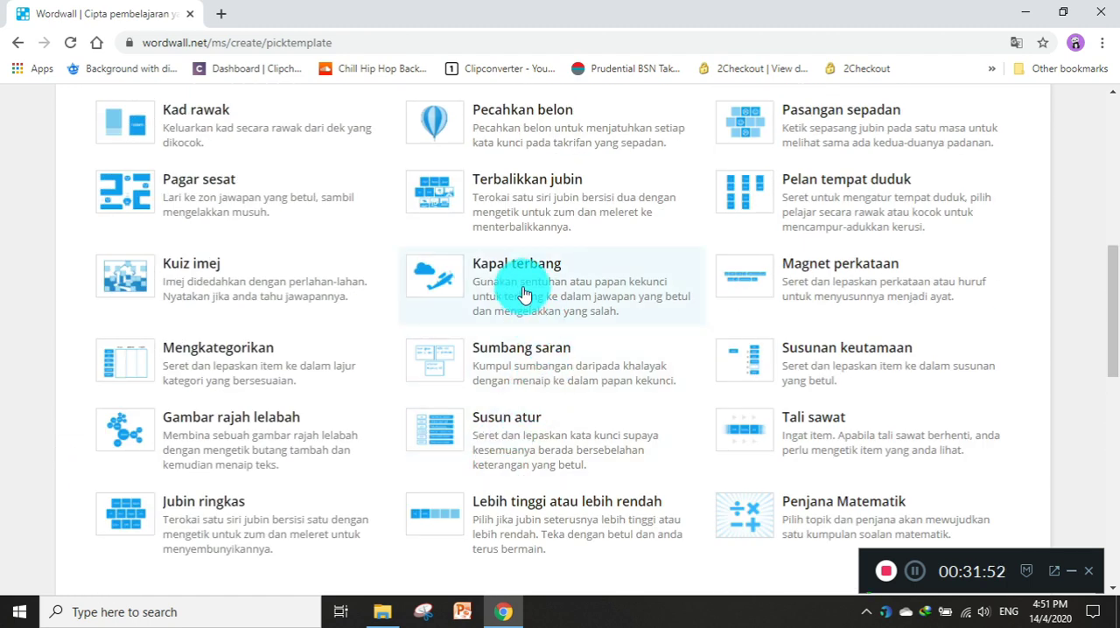
click(225, 295)
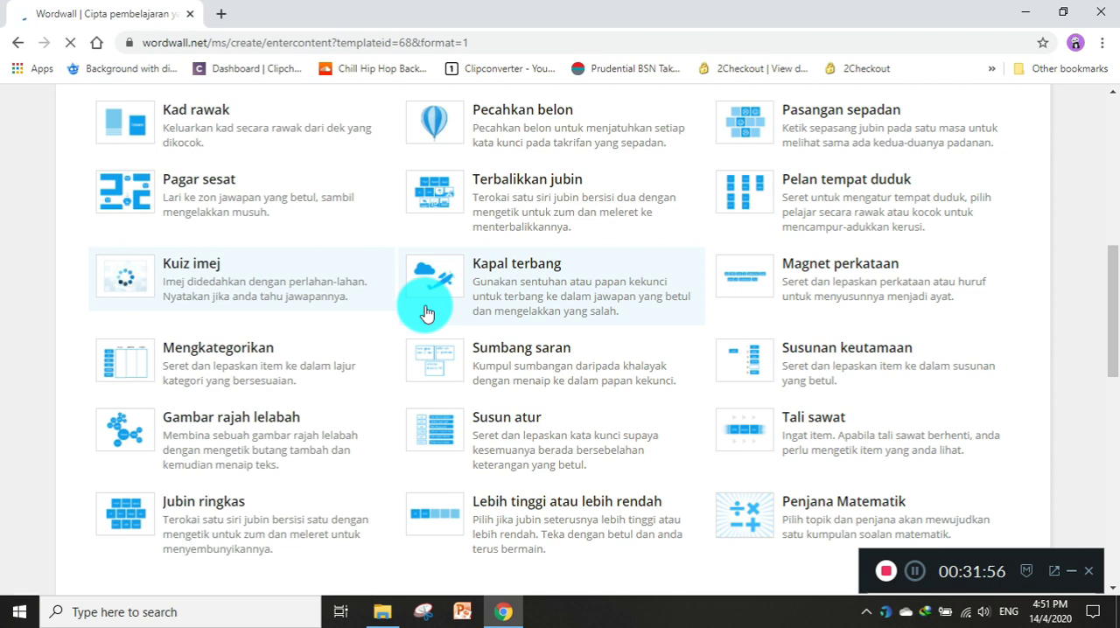
scroll(427, 309, down, 3)
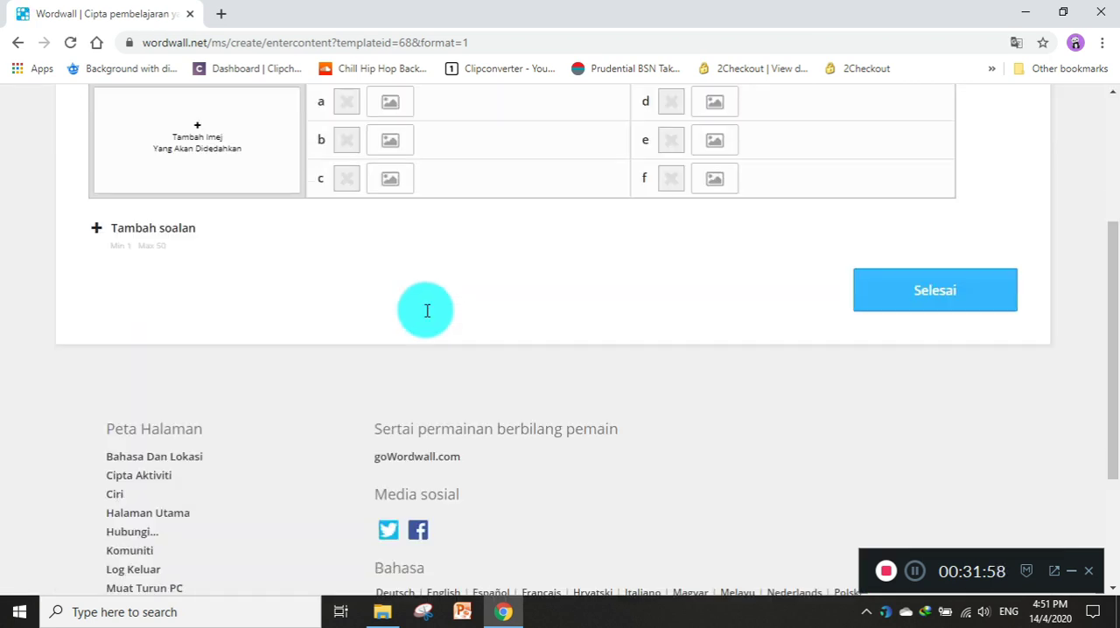
scroll(427, 310, up, 3)
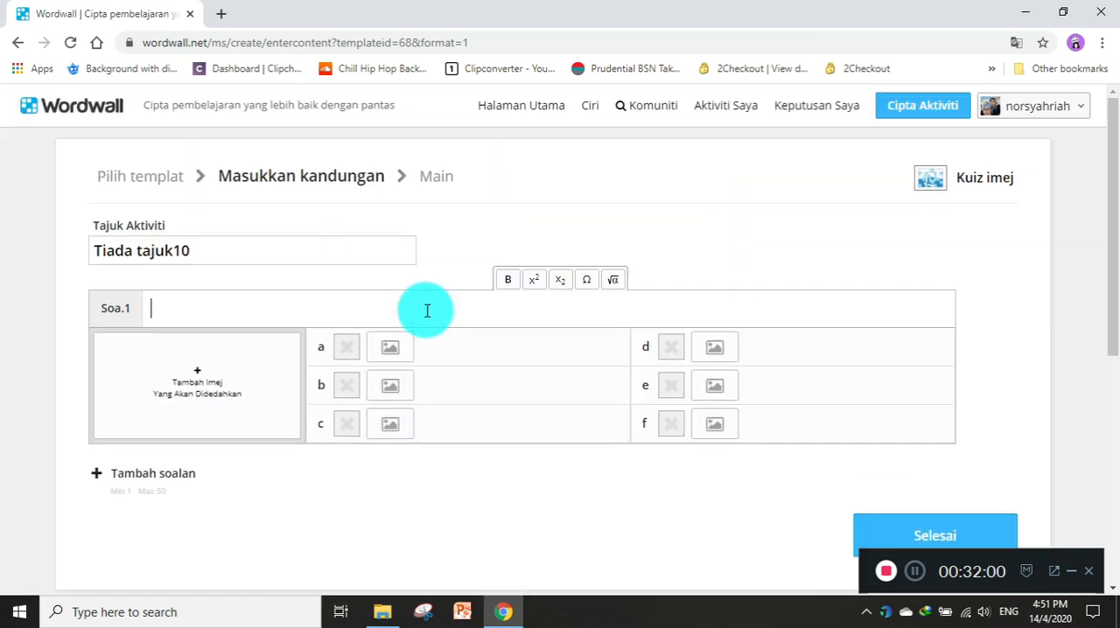
Browse the activities shared in the community and open the Kilometer, Meter activity.
click(659, 117)
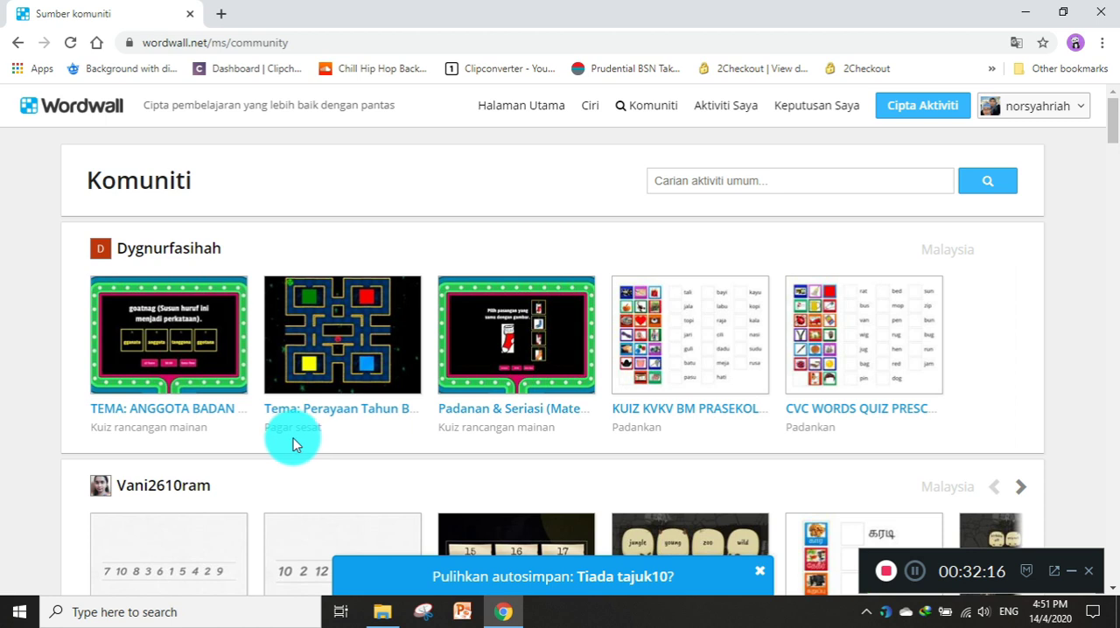
scroll(220, 429, down, 3)
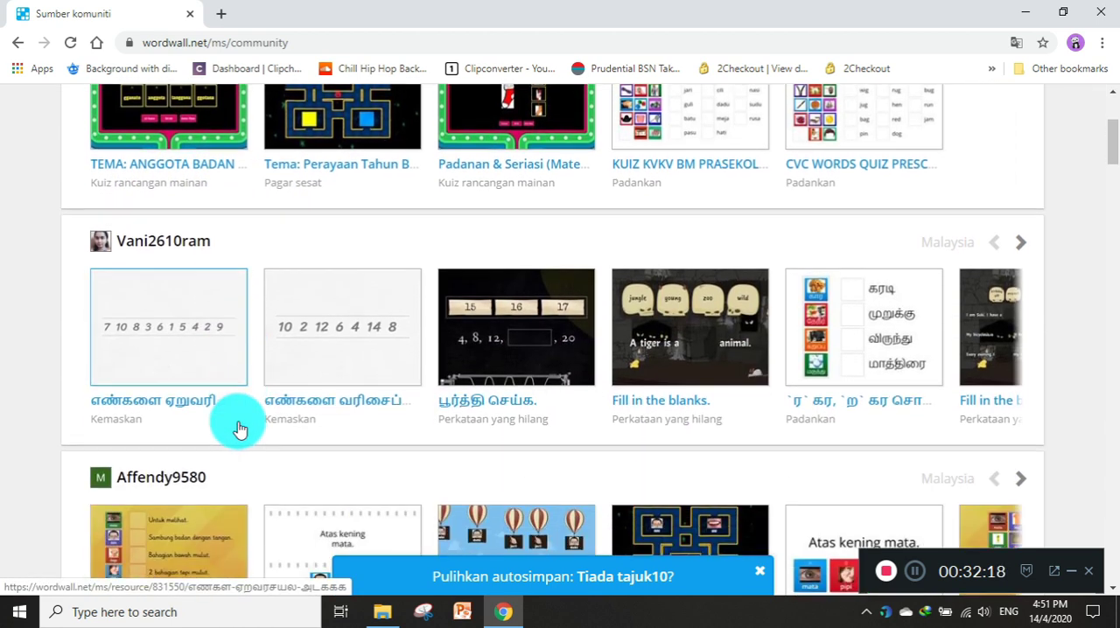
scroll(527, 424, down, 3)
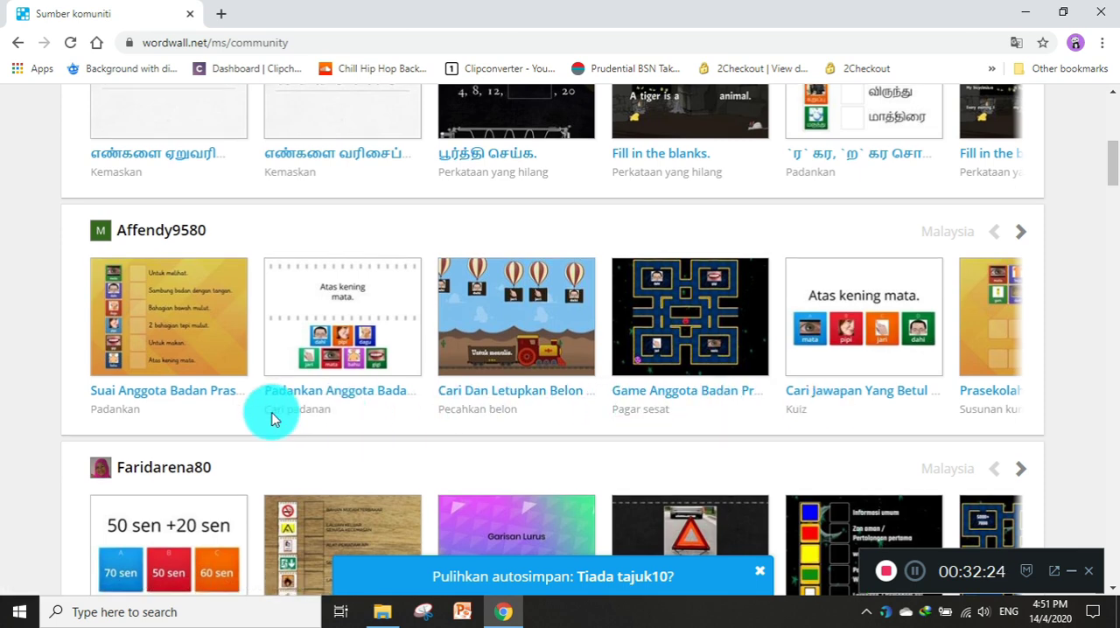
scroll(273, 415, down, 2)
scroll(273, 412, down, 2)
scroll(275, 412, down, 2)
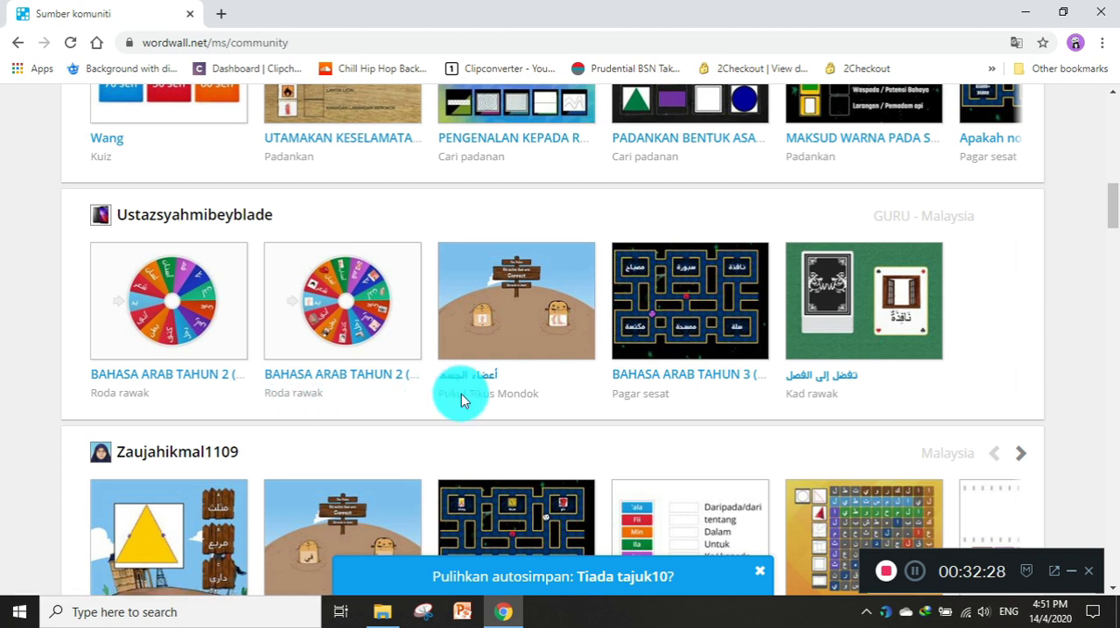
scroll(785, 398, down, 3)
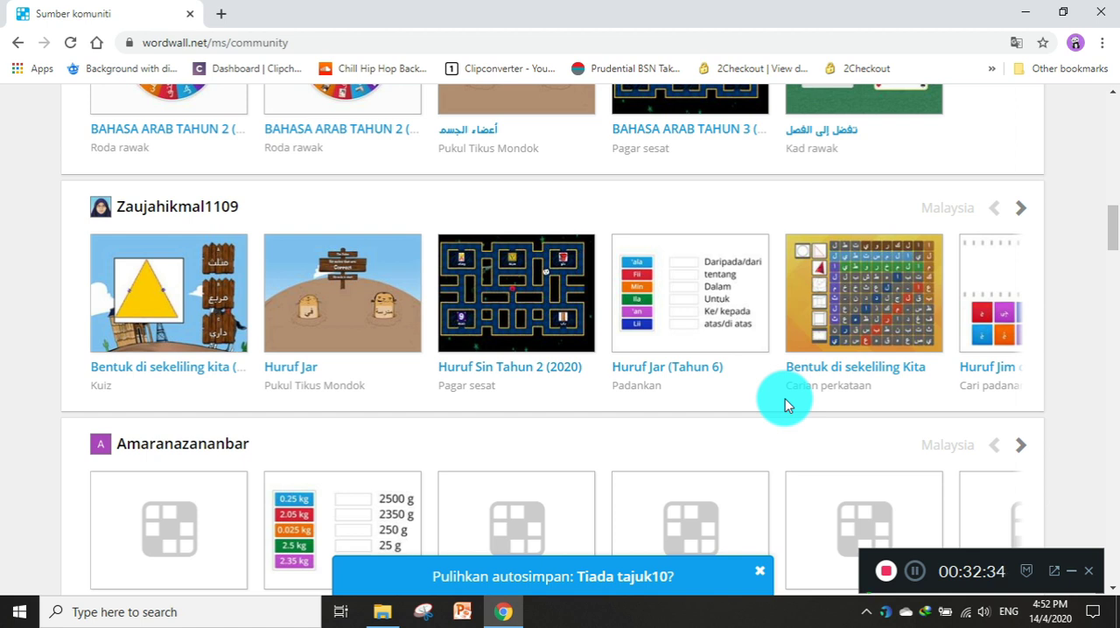
scroll(785, 398, down, 2)
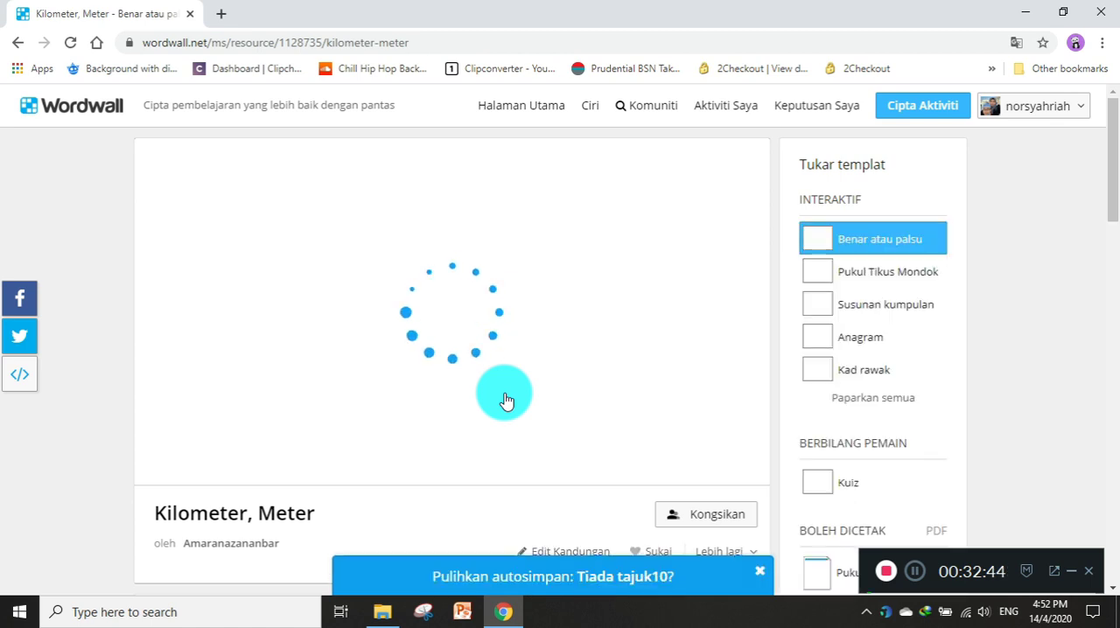
Start the Kilometer, Meter true-or-false game and answer True to "4 km = 4000 m".
scroll(506, 401, down, 2)
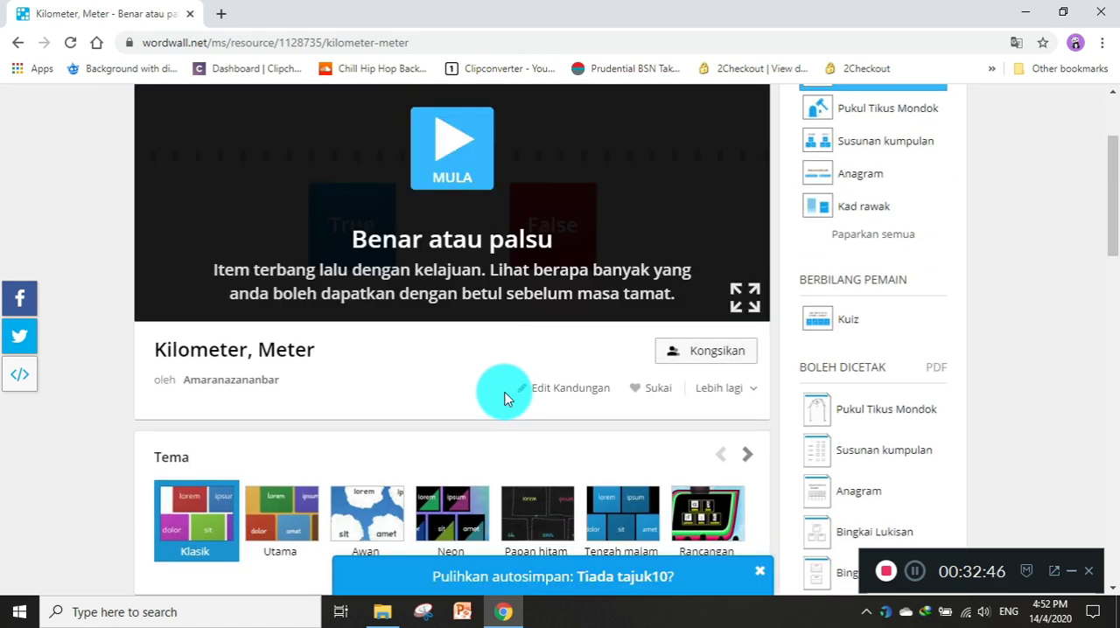
scroll(504, 398, up, 2)
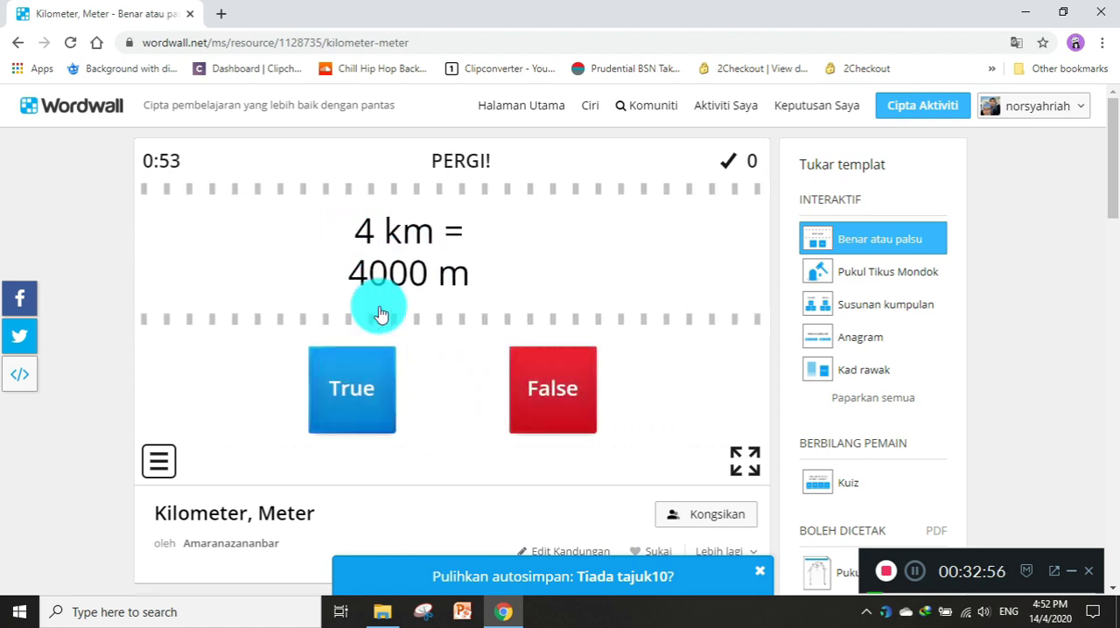
click(358, 385)
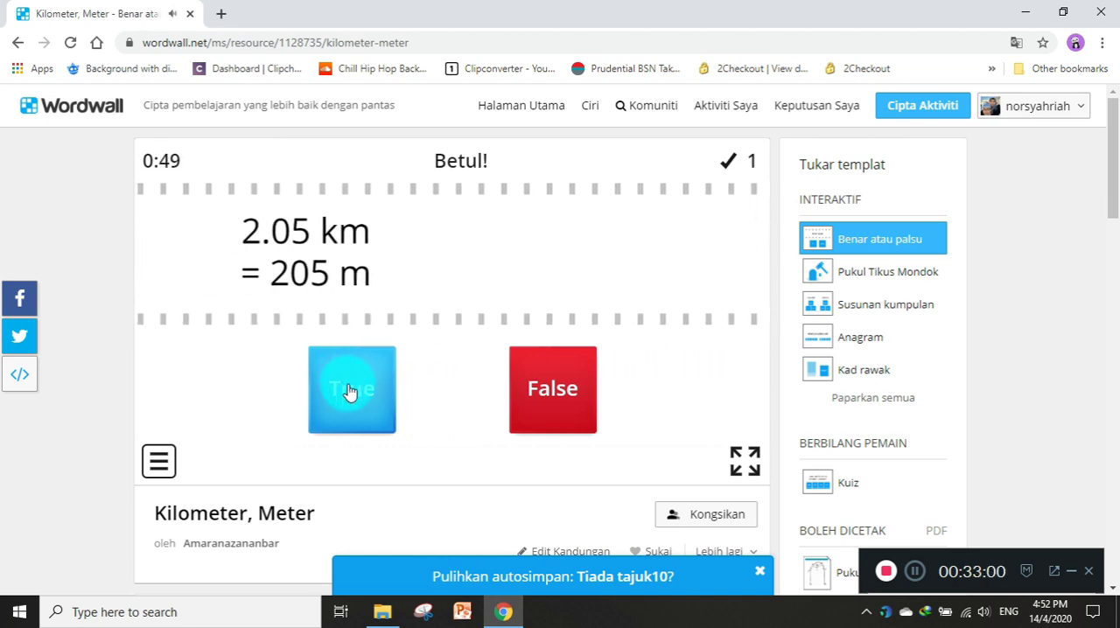
click(348, 390)
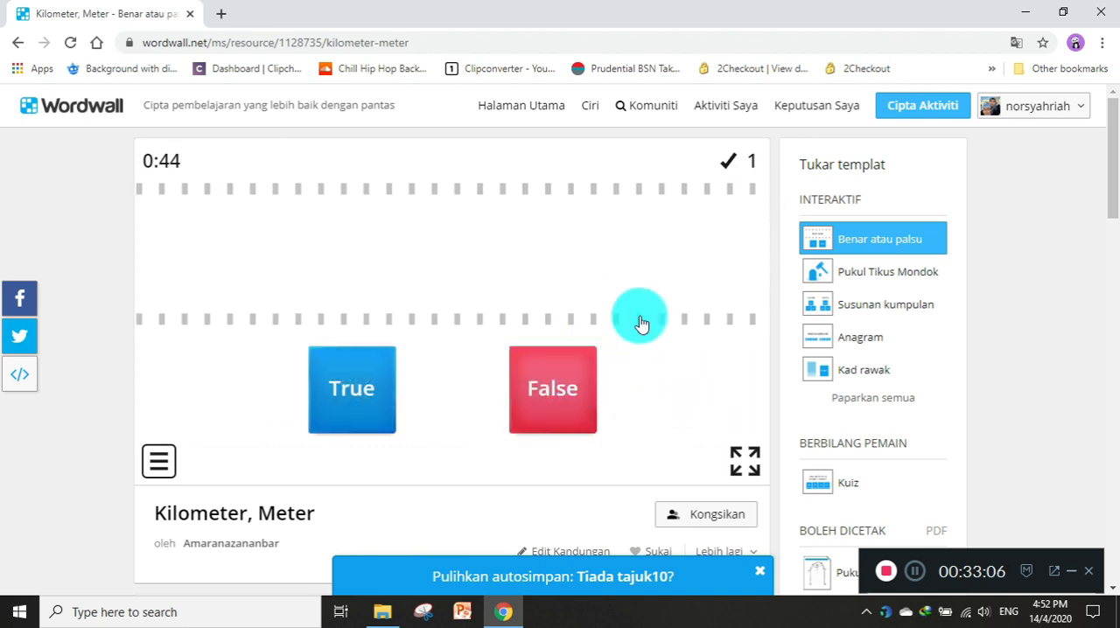
Leave the game and open the content form of the Lebih tinggi atau lebih rendah template.
click(649, 116)
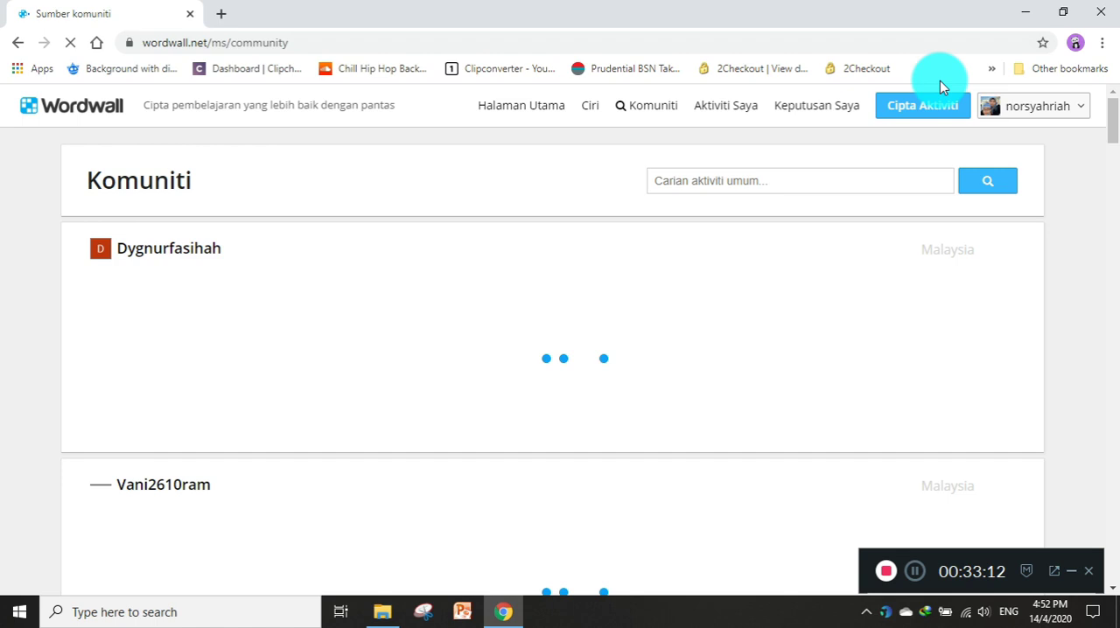
click(900, 109)
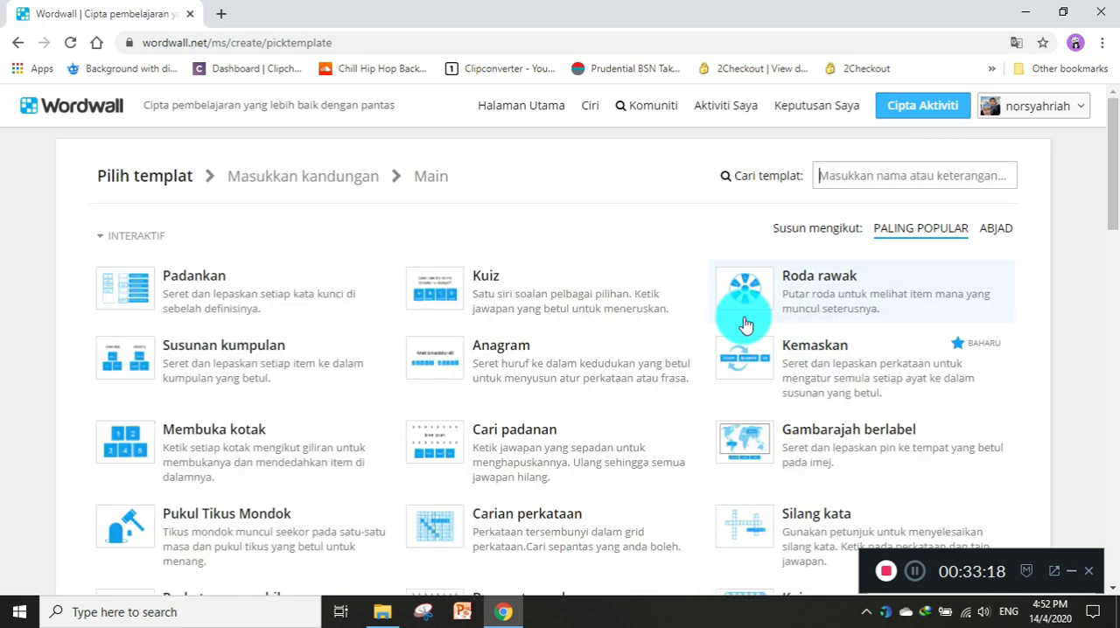
scroll(742, 321, down, 1)
scroll(744, 324, down, 3)
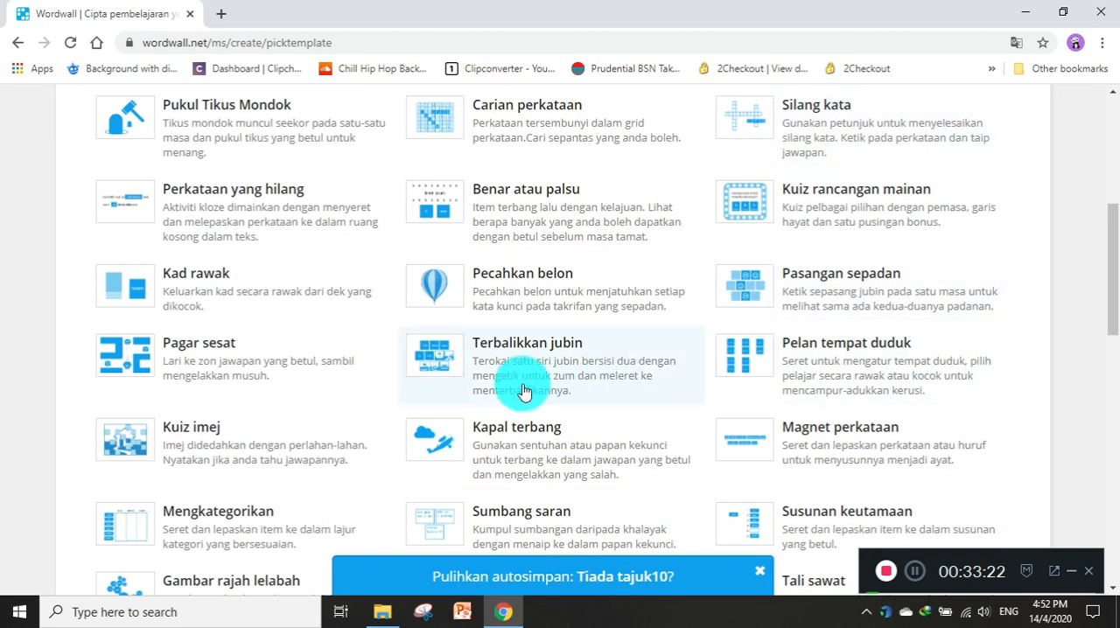
scroll(523, 391, down, 4)
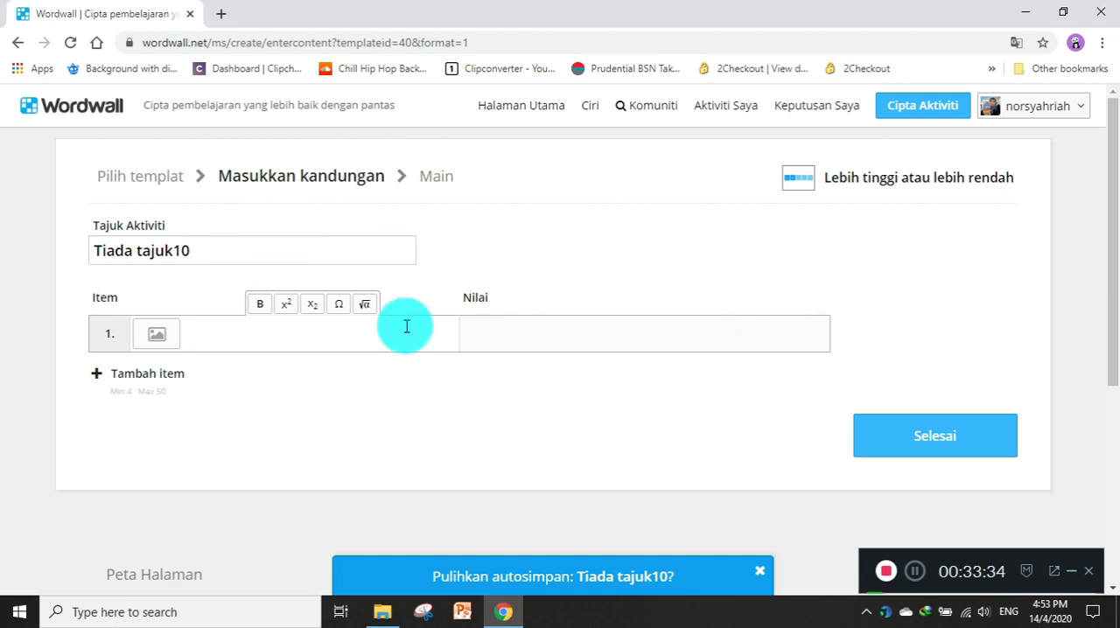
Search the community's public activities for "Lebih tinggi atau lebih rendah" using the suggested term.
click(645, 111)
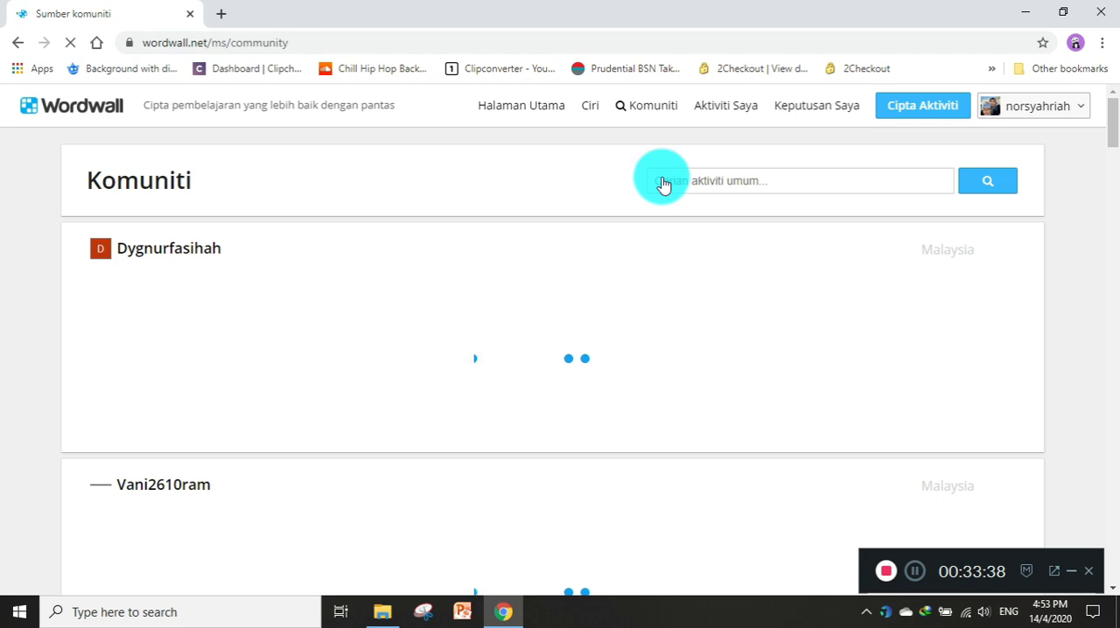
click(662, 180)
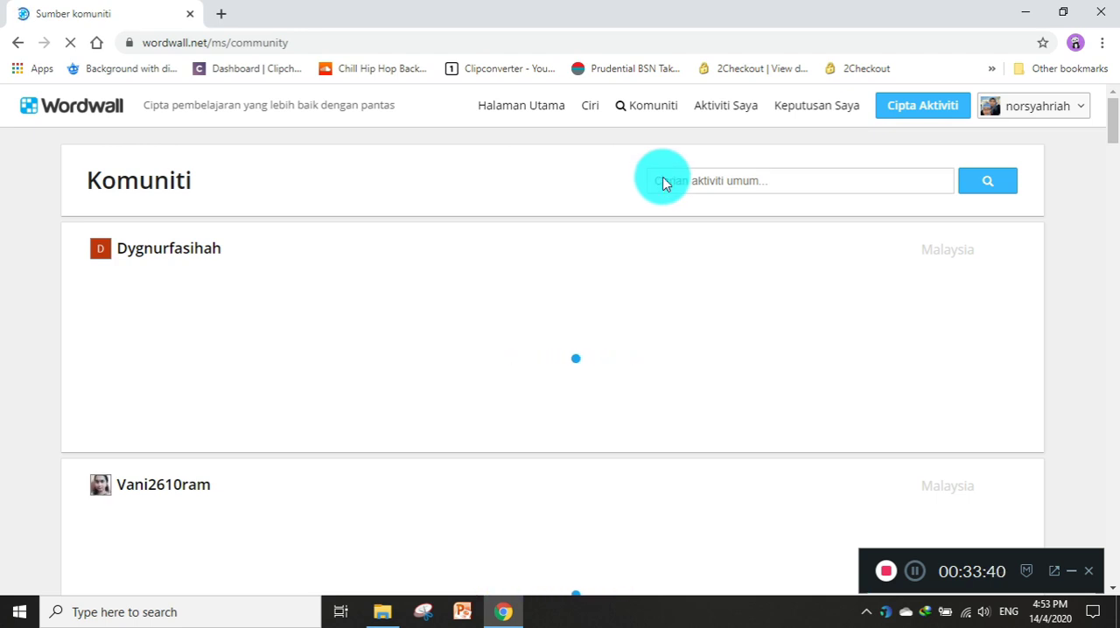
text(Le)
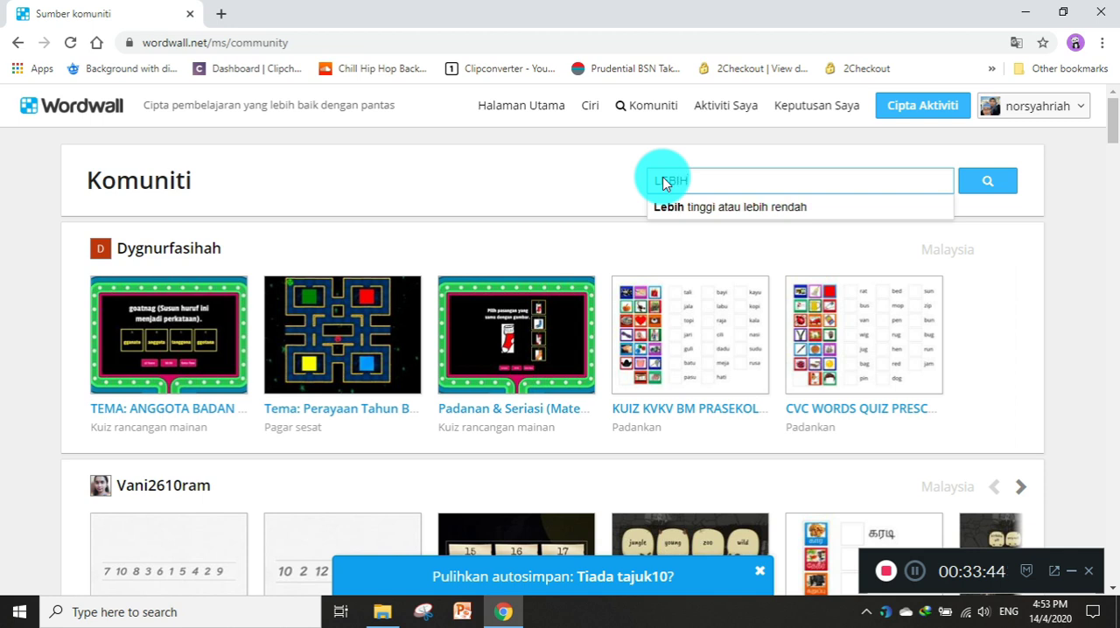
click(712, 207)
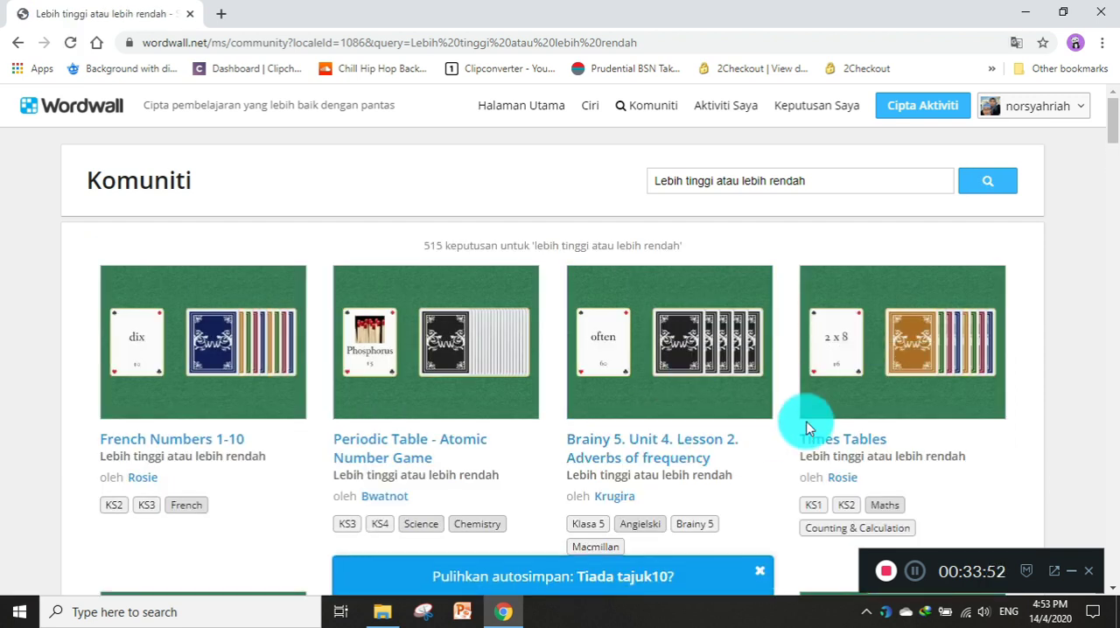
Look through the community activities found for Lebih tinggi atau lebih rendah, then return to the start of the results.
scroll(806, 428, down, 6)
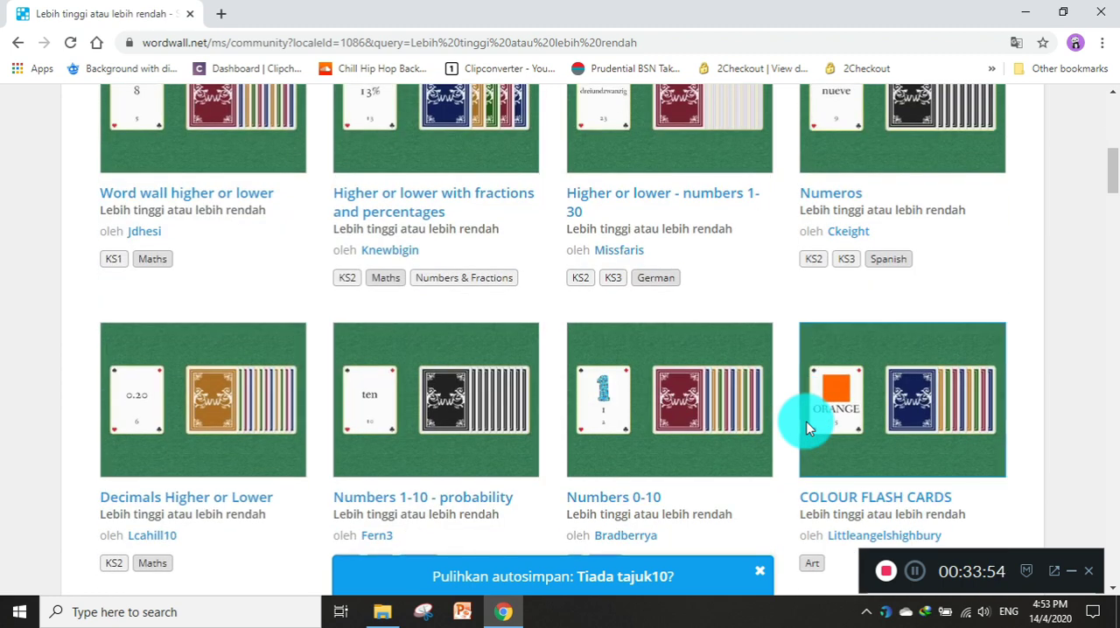
scroll(807, 428, down, 5)
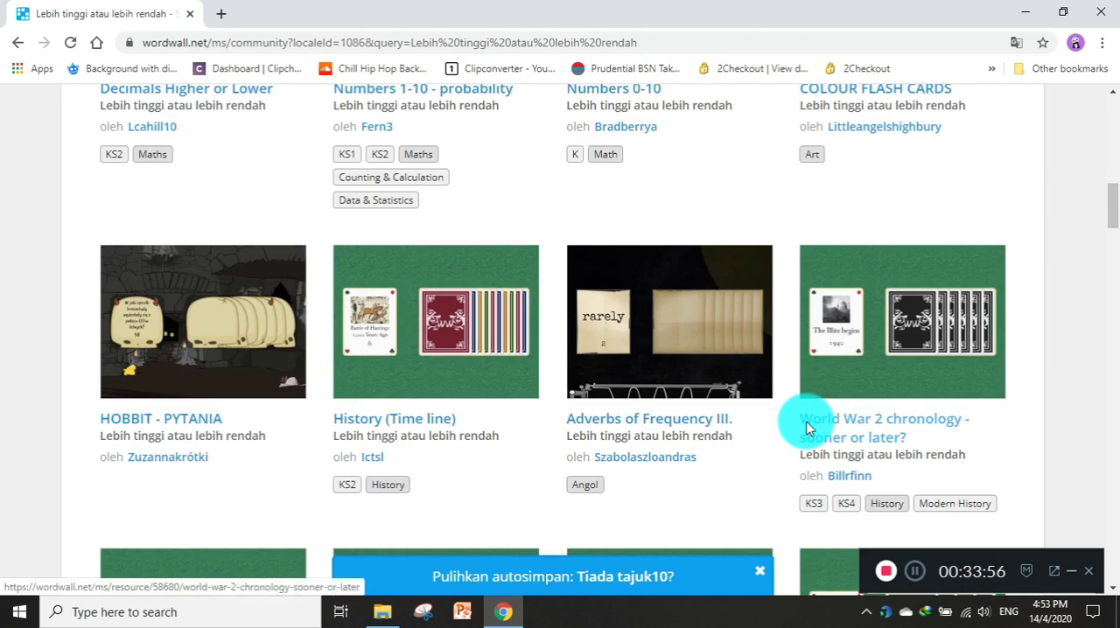
scroll(806, 428, down, 3)
scroll(806, 427, down, 3)
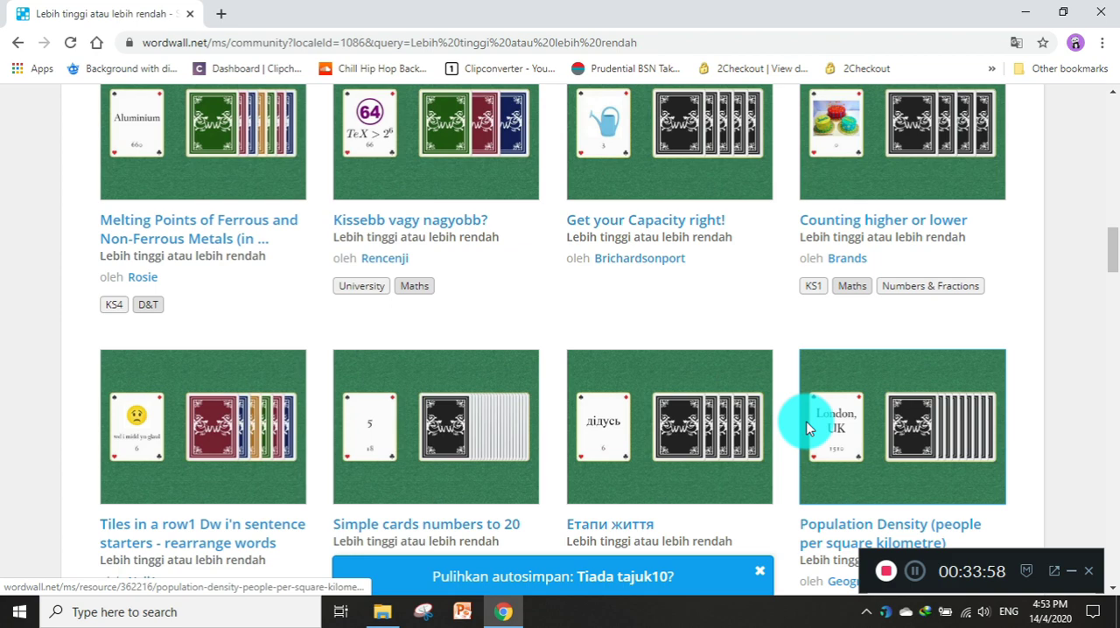
scroll(807, 428, down, 2)
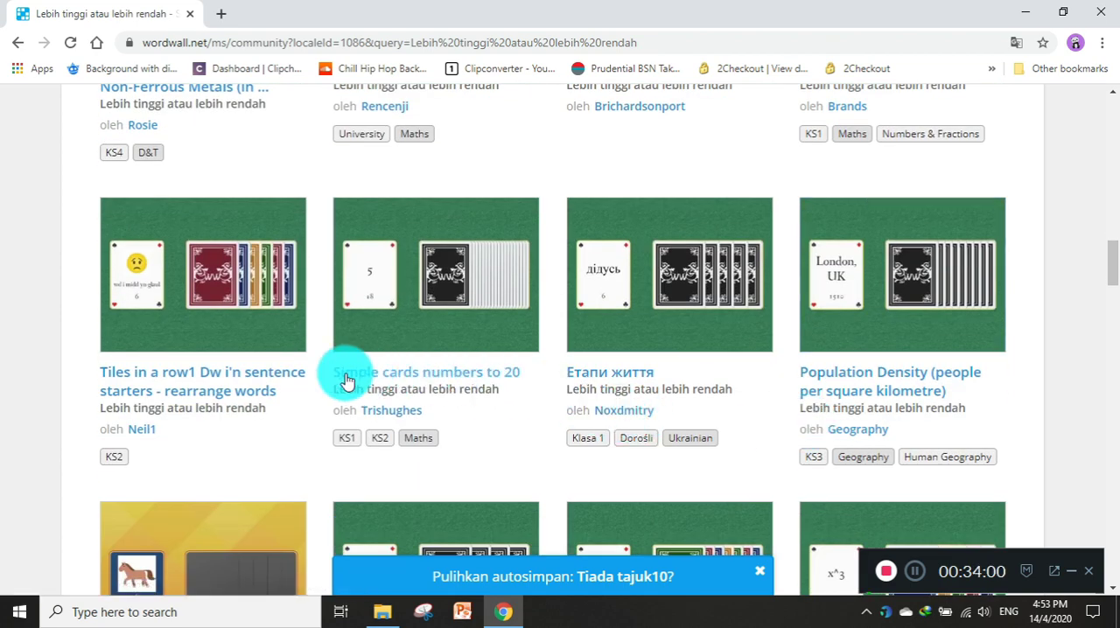
scroll(483, 397, down, 4)
scroll(493, 405, up, 7)
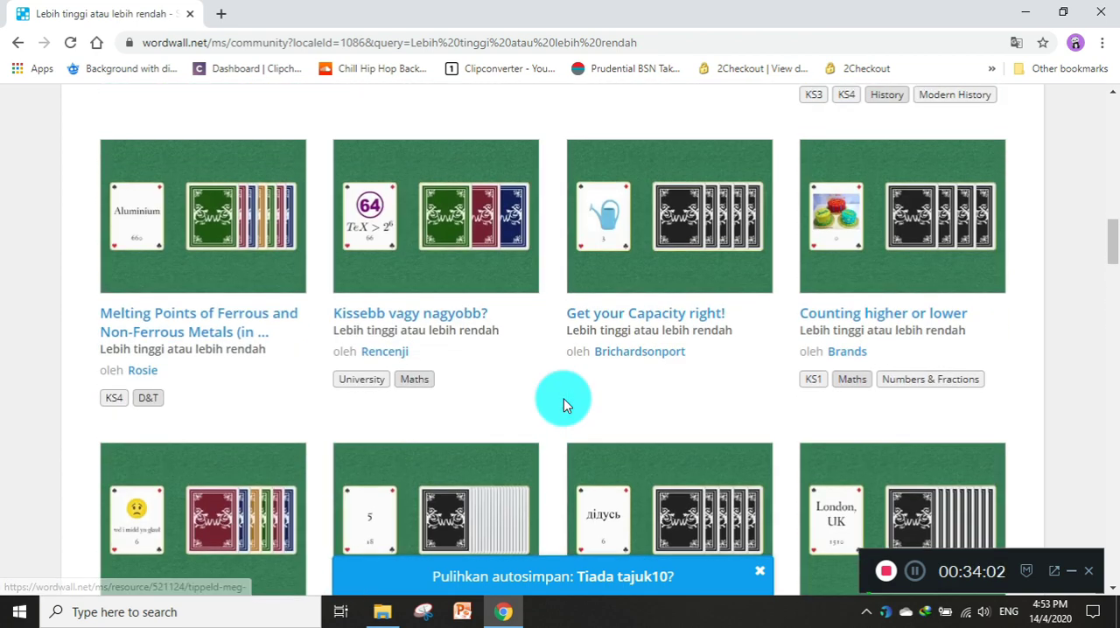
scroll(563, 398, up, 10)
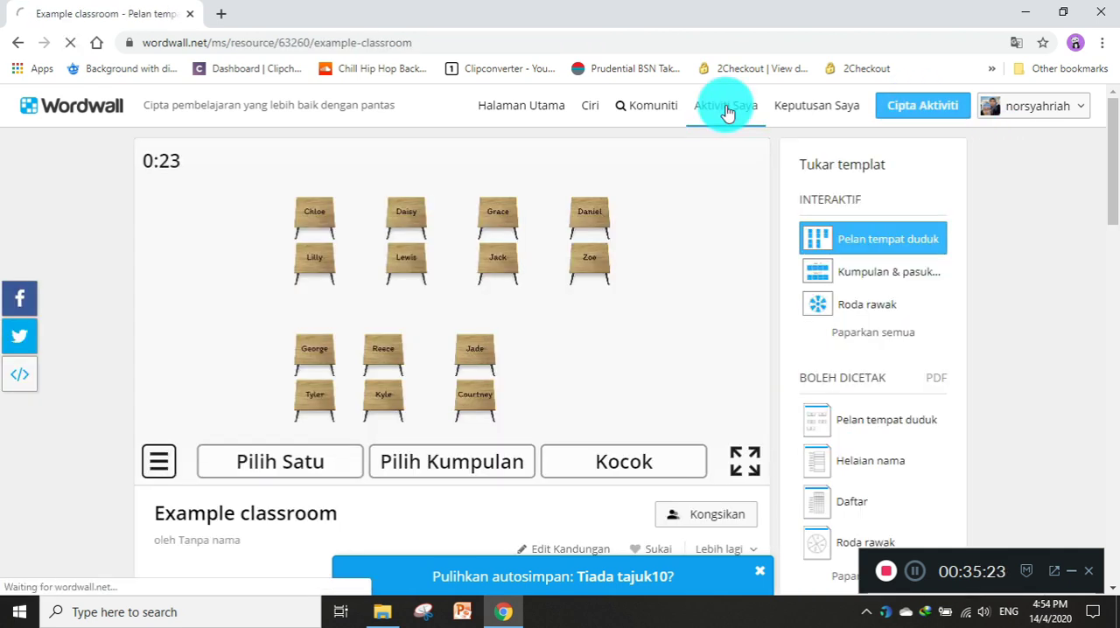
Go to the template selection for a new activity and look through the interactive templates.
click(725, 107)
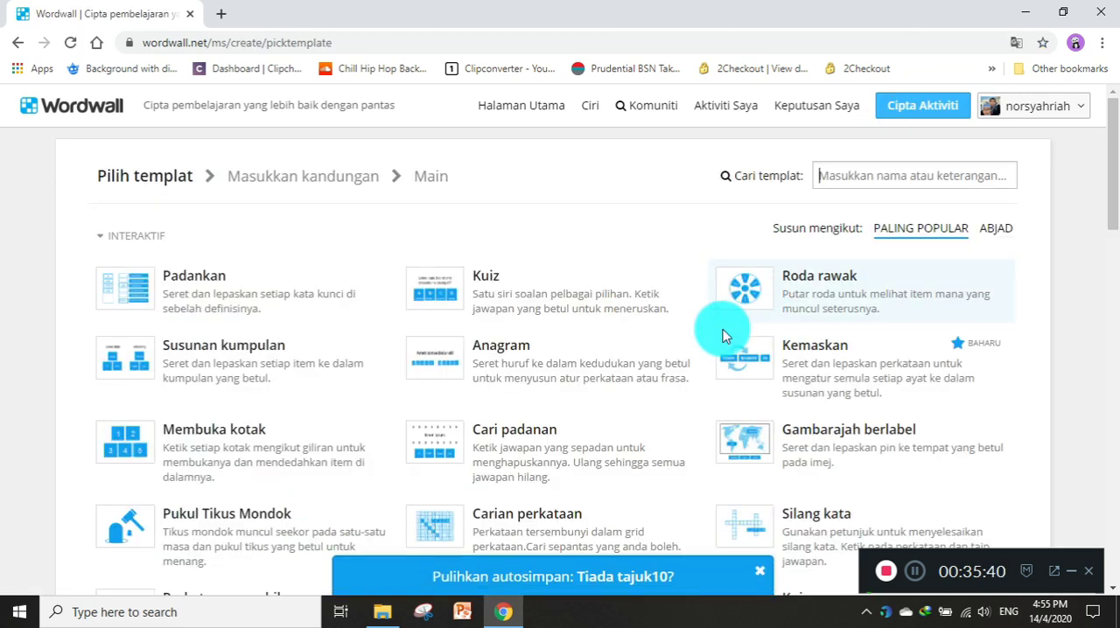
scroll(615, 313, down, 1)
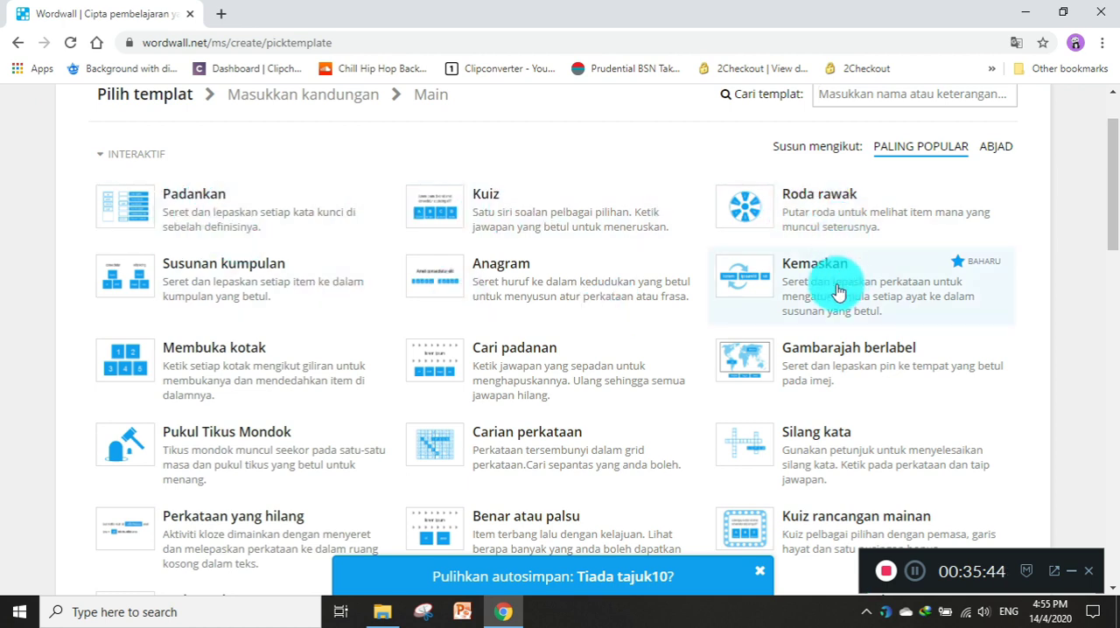
scroll(325, 326, down, 8)
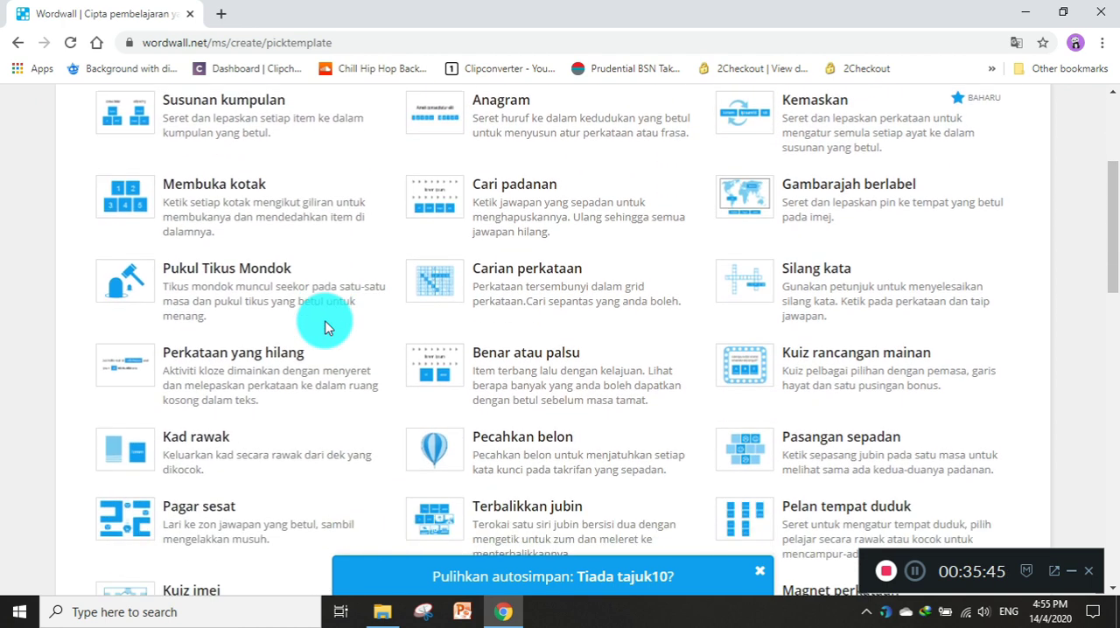
scroll(325, 326, up, 9)
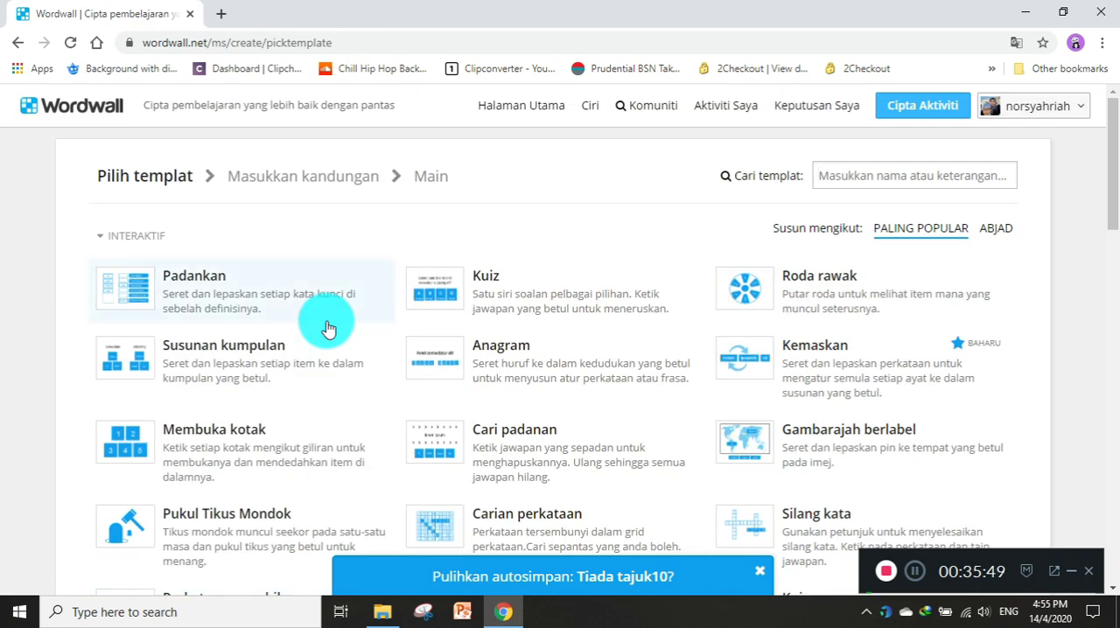
Search the community's public activities for "Roda rawak" using the suggested term.
scroll(325, 326, down, 10)
scroll(325, 326, up, 8)
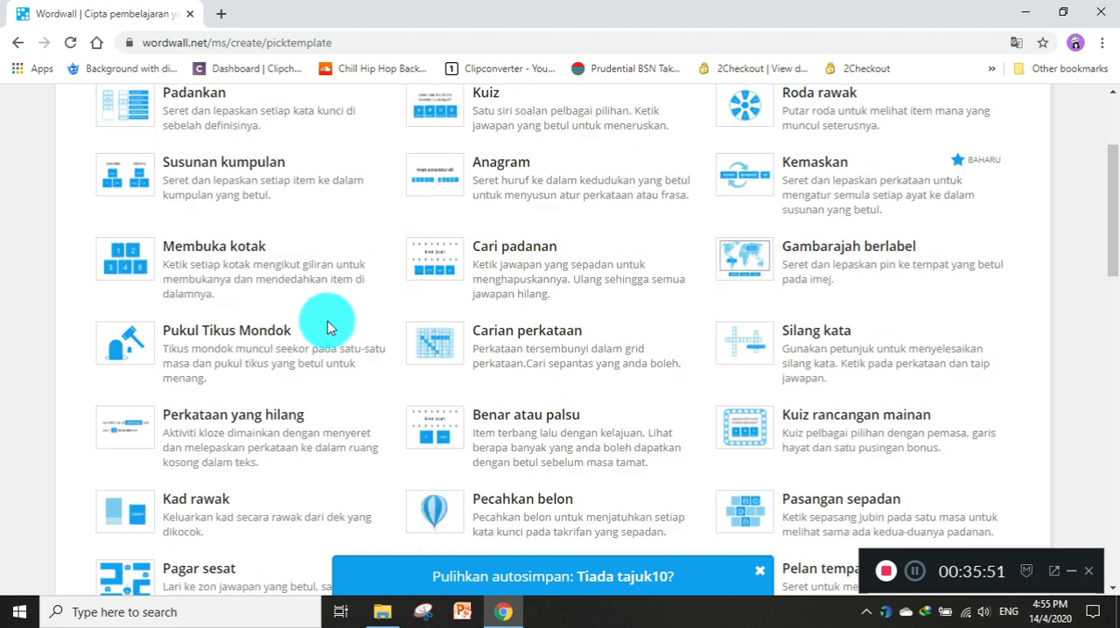
scroll(474, 251, up, 2)
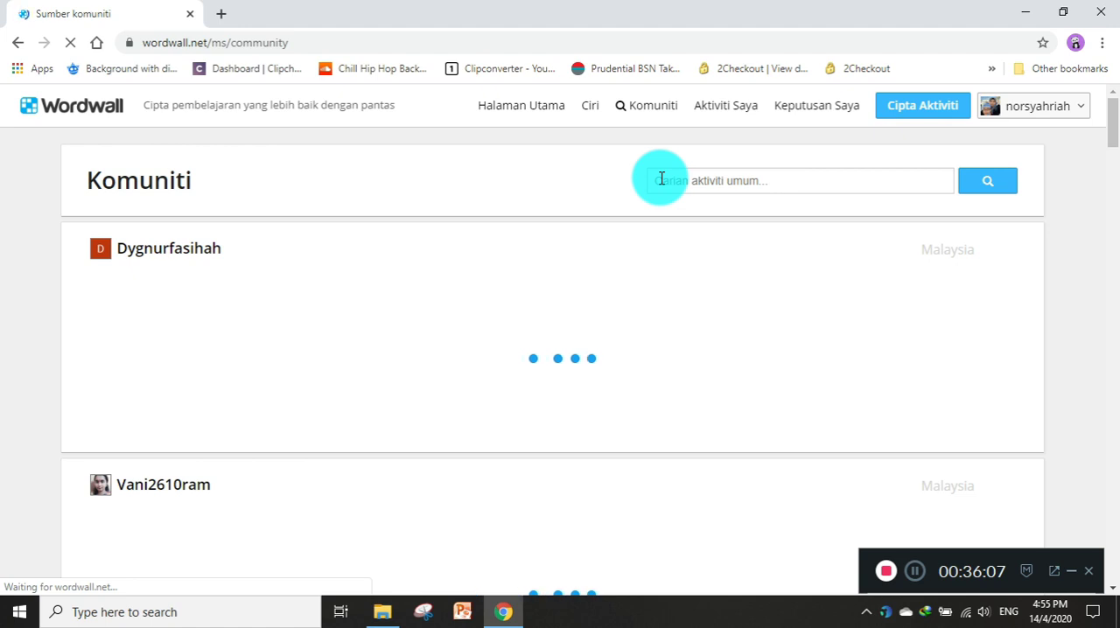
click(661, 178)
click(682, 206)
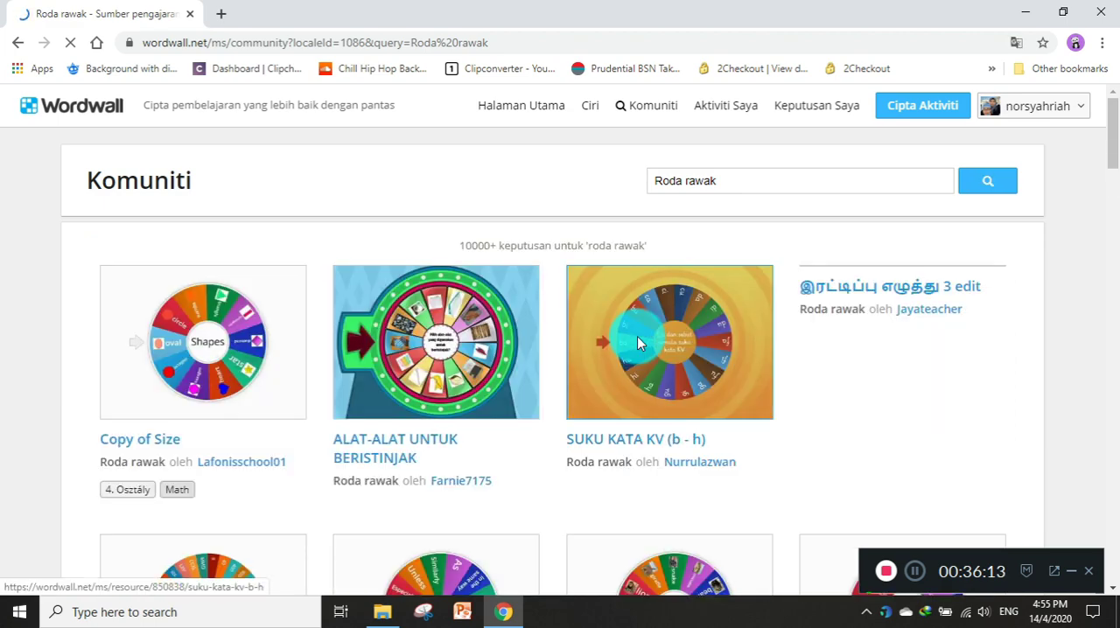
Look through the community activities found for Roda rawak, then return to the search term.
scroll(643, 367, down, 6)
scroll(643, 376, down, 8)
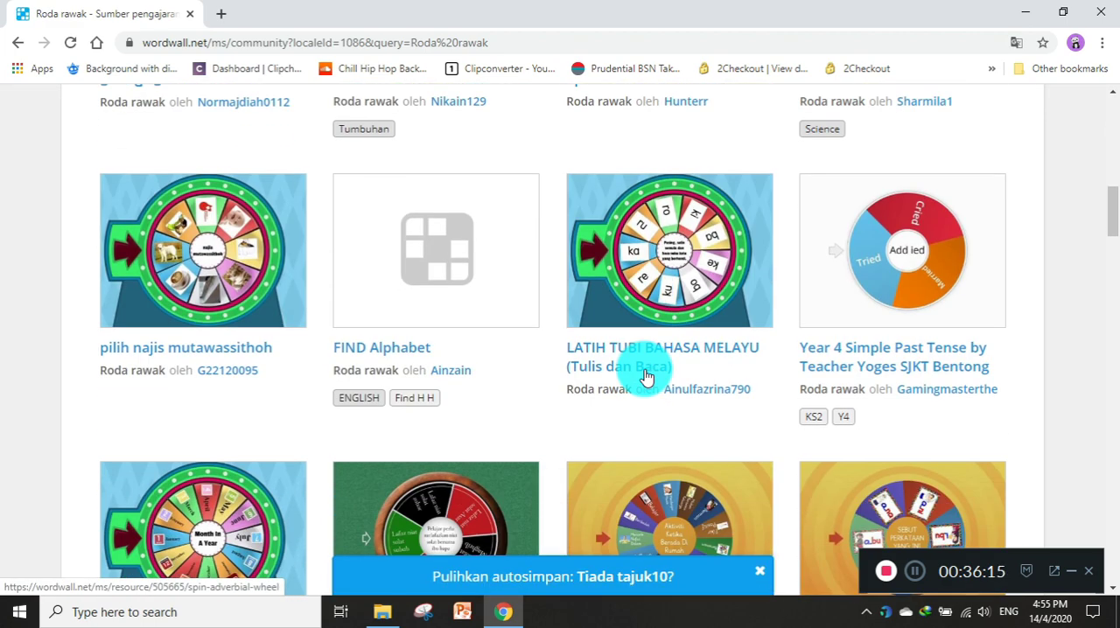
scroll(643, 376, up, 11)
scroll(643, 376, up, 3)
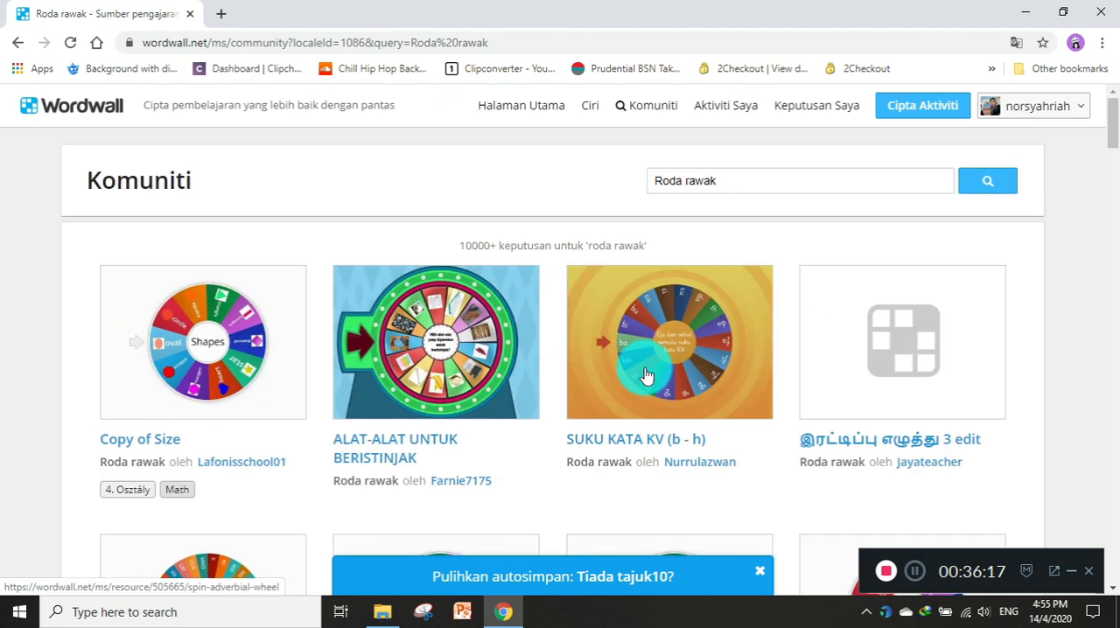
double_click(708, 191)
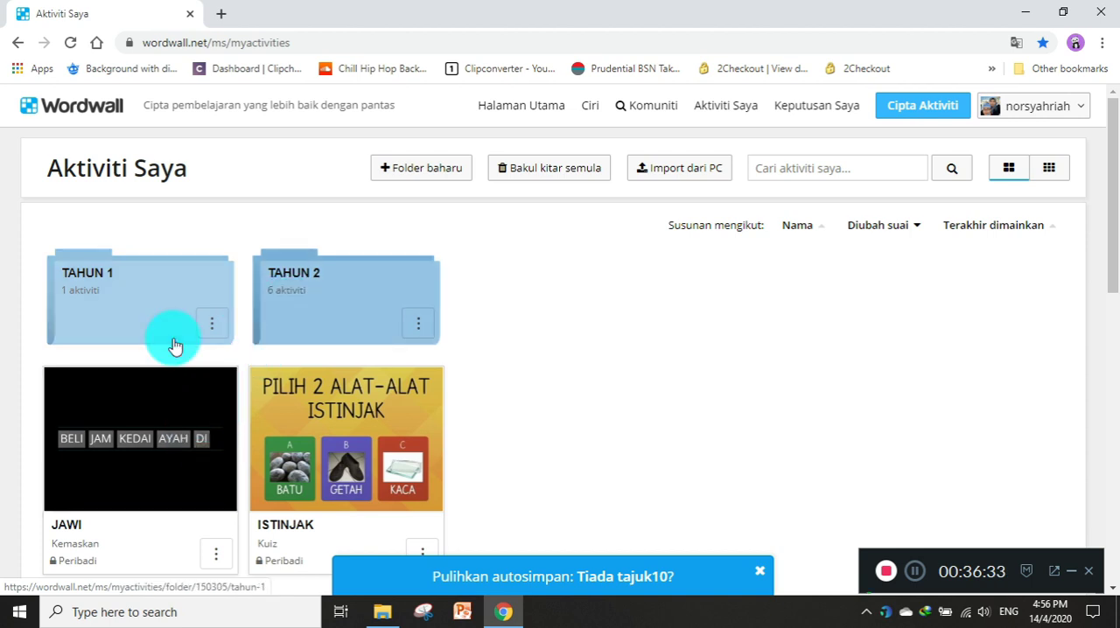
Open the JAWI activity from the own activities, display it as the printable Anagram worksheet and look over its options.
click(174, 438)
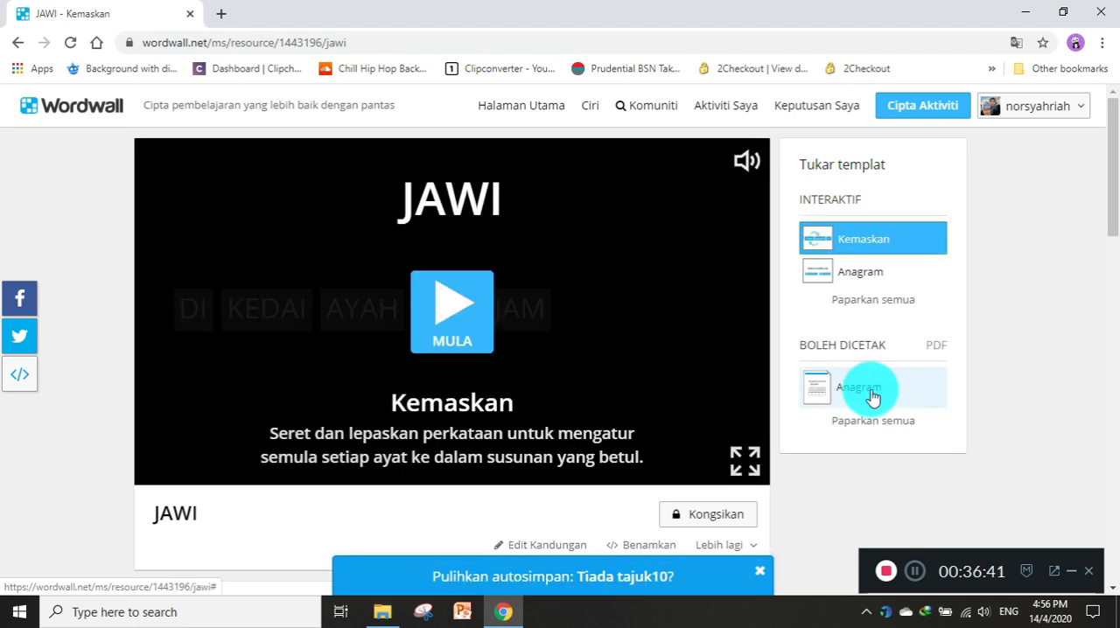
click(872, 396)
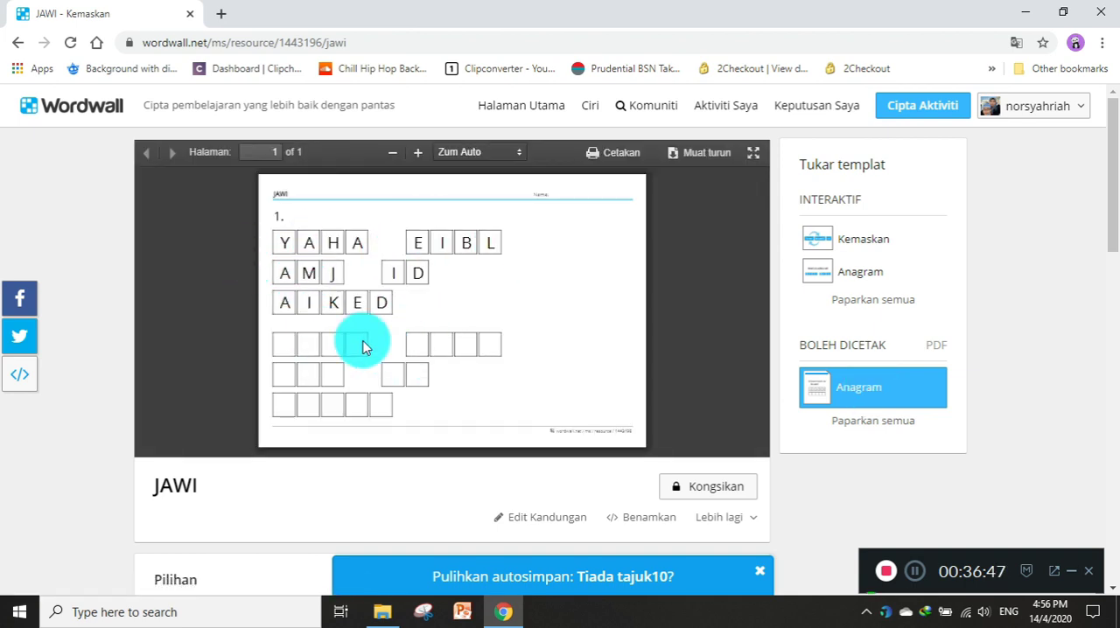
scroll(363, 347, down, 4)
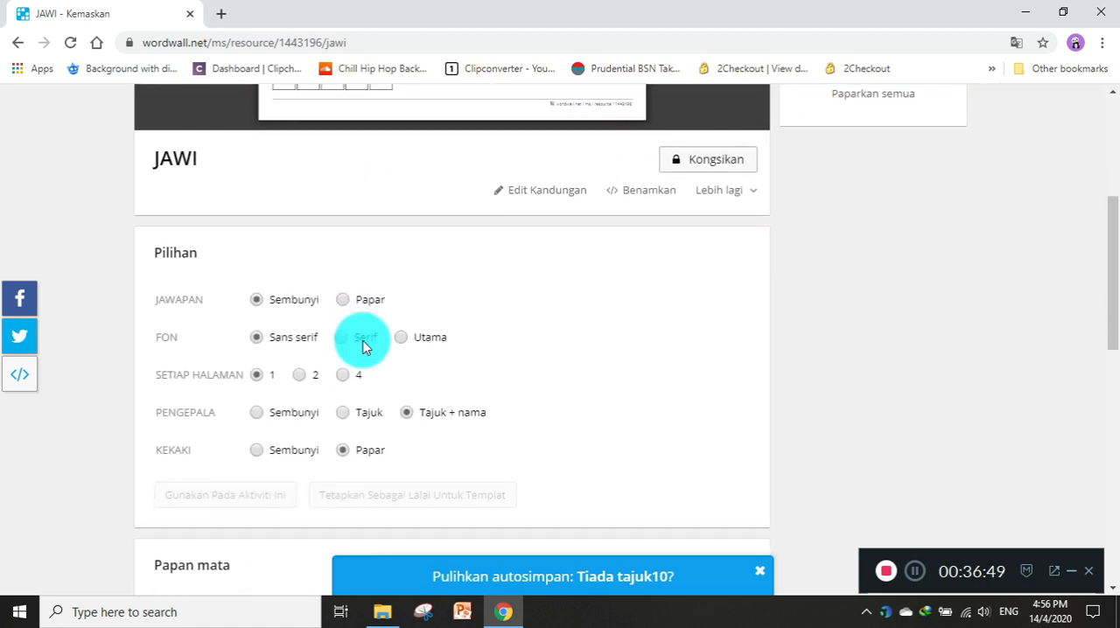
scroll(363, 347, up, 4)
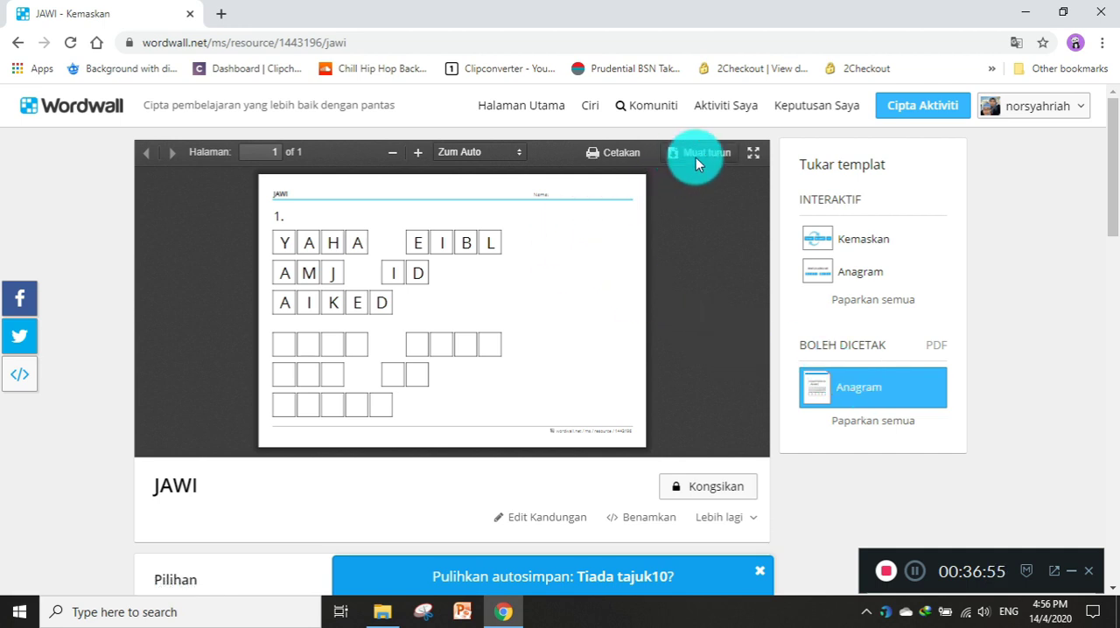
View the print preview of the JAWI Anagram worksheet and leave it.
click(593, 152)
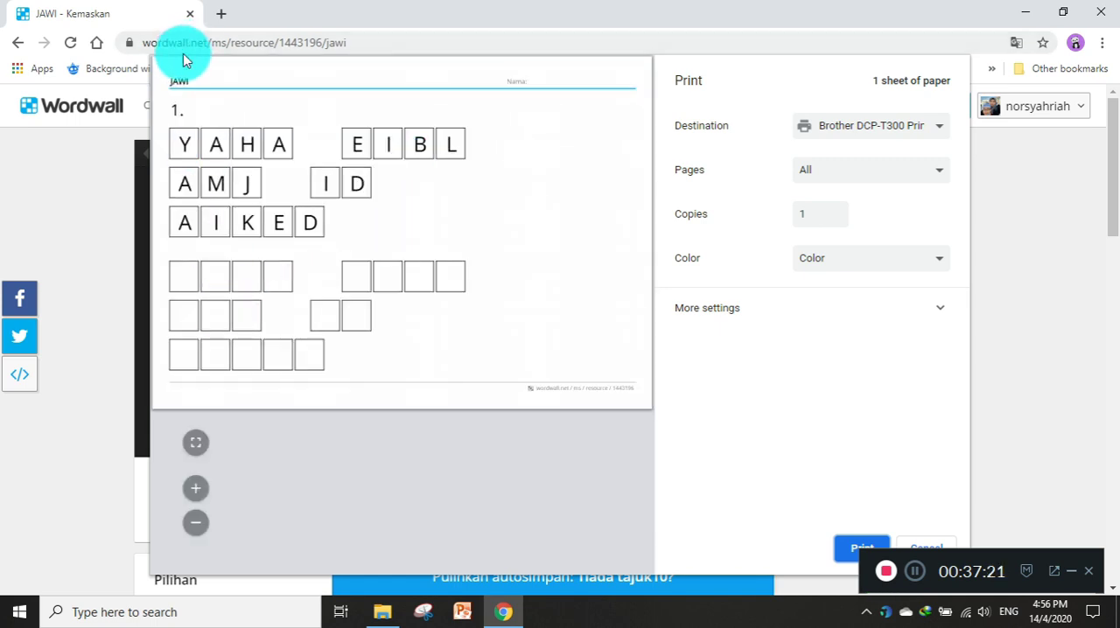
click(887, 548)
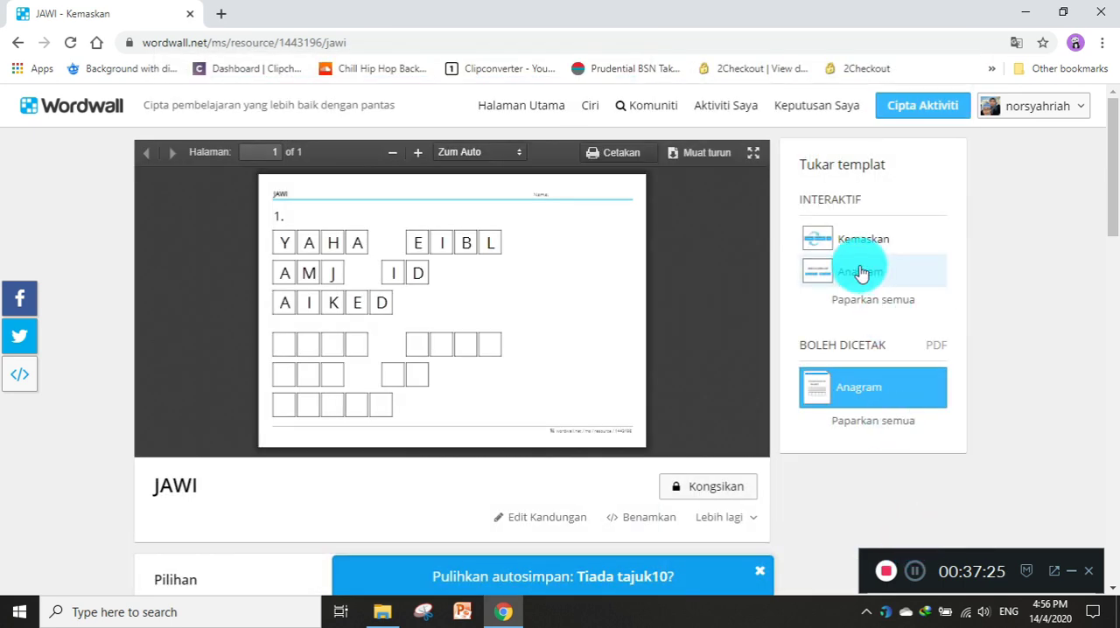
Check the full list of alternative templates for the JAWI activity, then download the Anagram worksheet as a PDF.
click(847, 423)
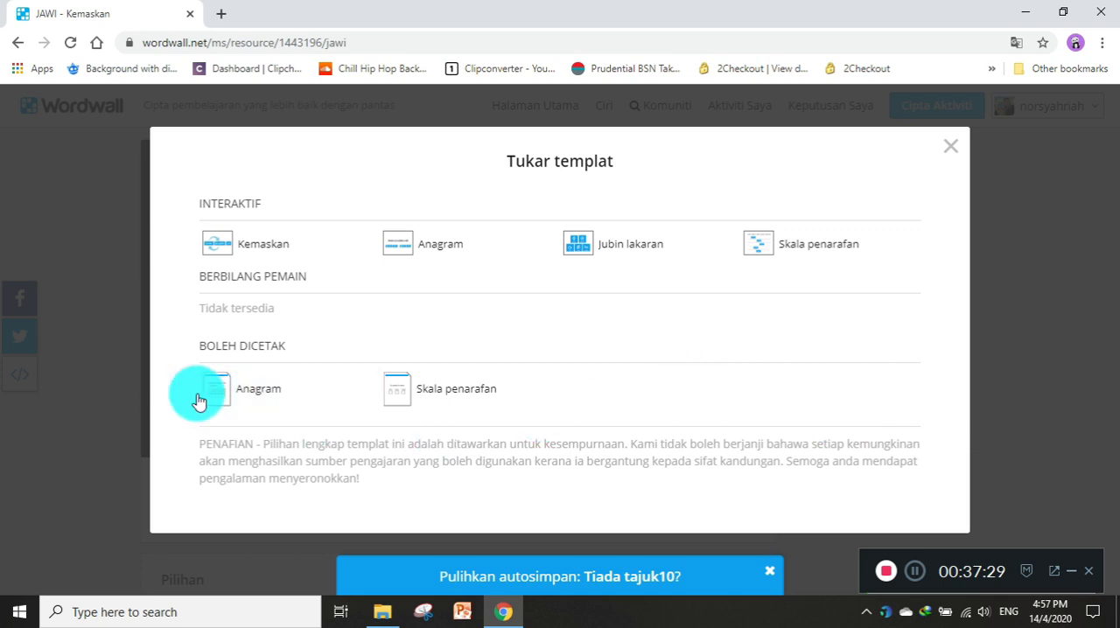
click(951, 159)
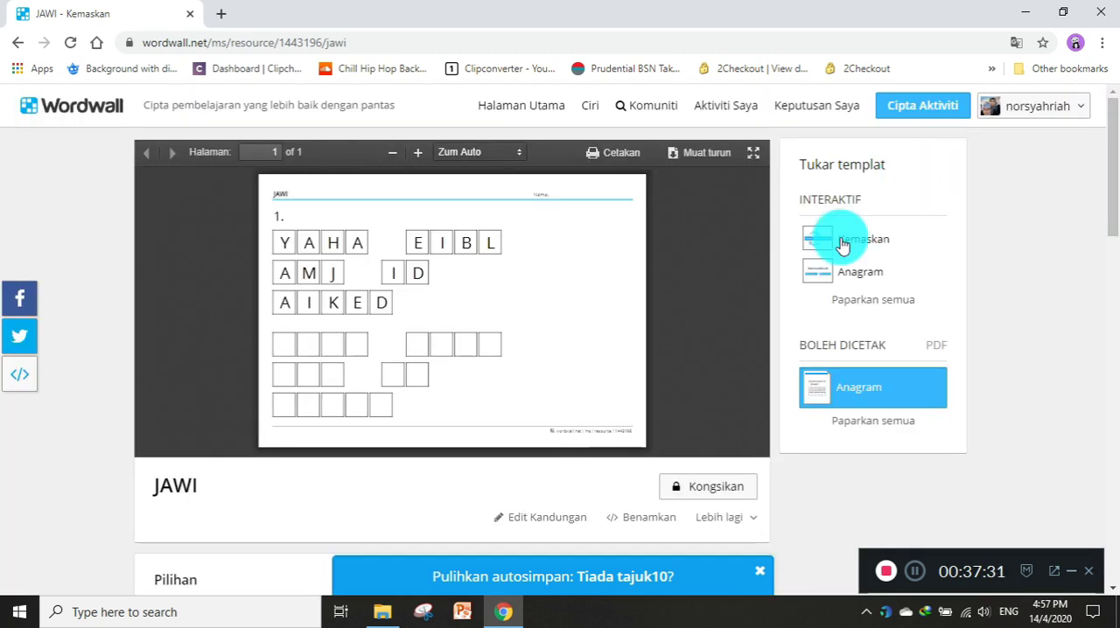
click(698, 154)
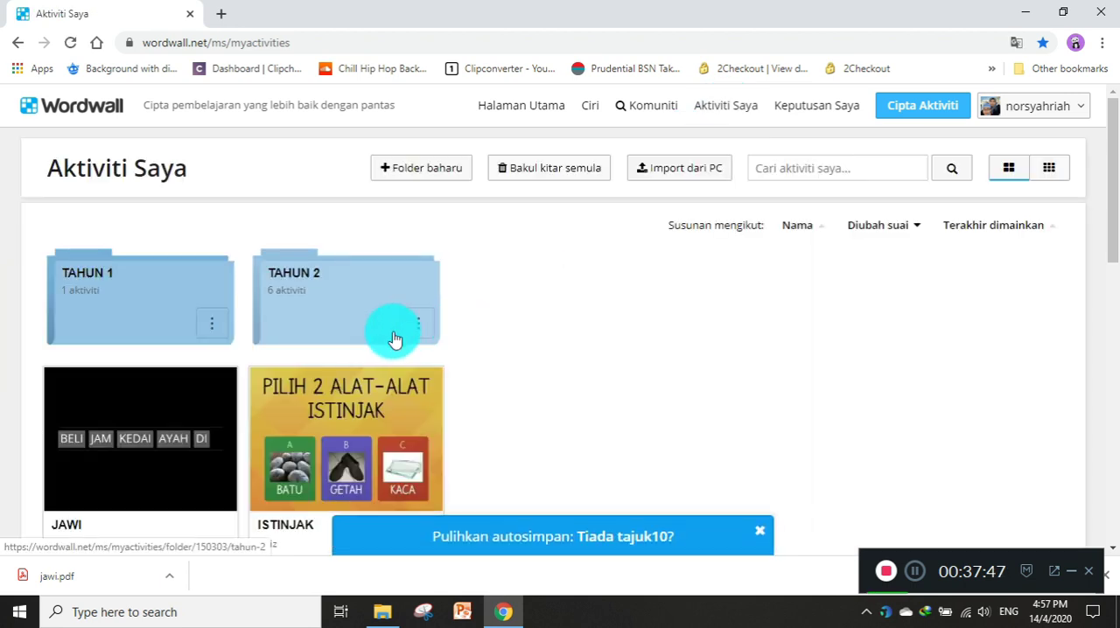
Open the activity "JAWI TAHUN 2 : SUKU KATA TERBUKA DAN TERTUTUP" from the TAHUN 2 folder.
click(344, 320)
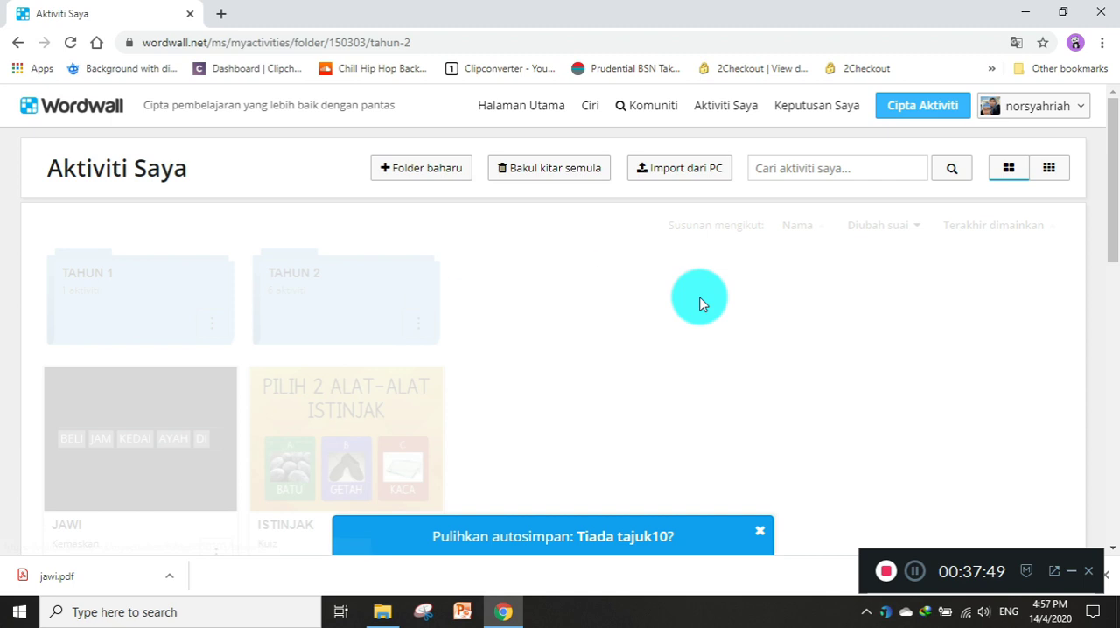
scroll(805, 334, down, 1)
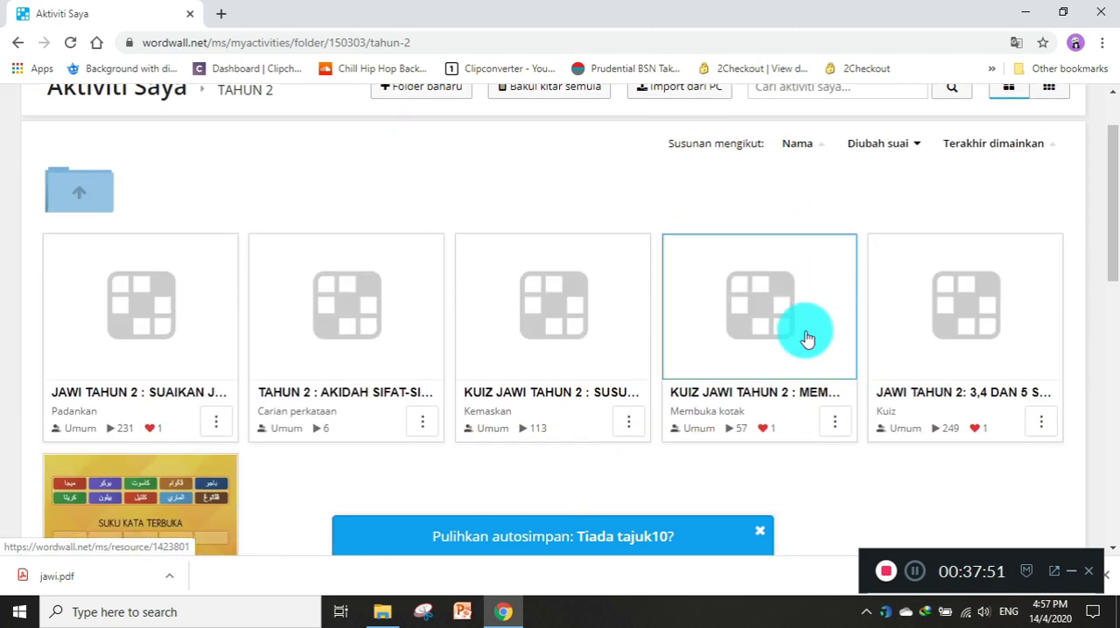
scroll(806, 338, down, 1)
click(165, 398)
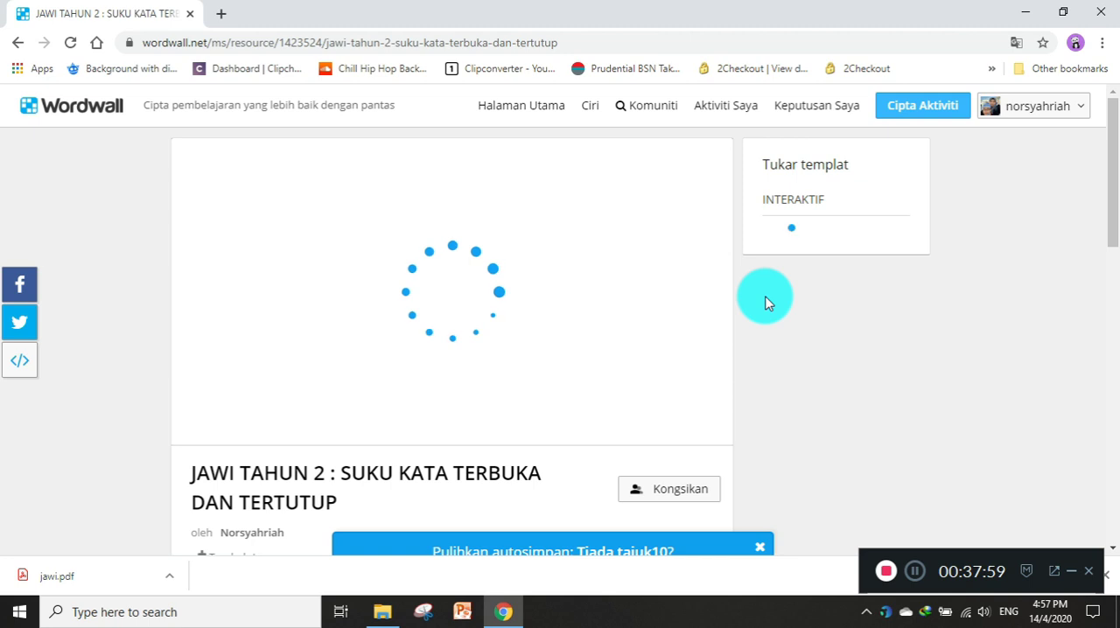
Display the activity as the printable Susunan kumpulan worksheet and look through all its items.
scroll(778, 315, down, 3)
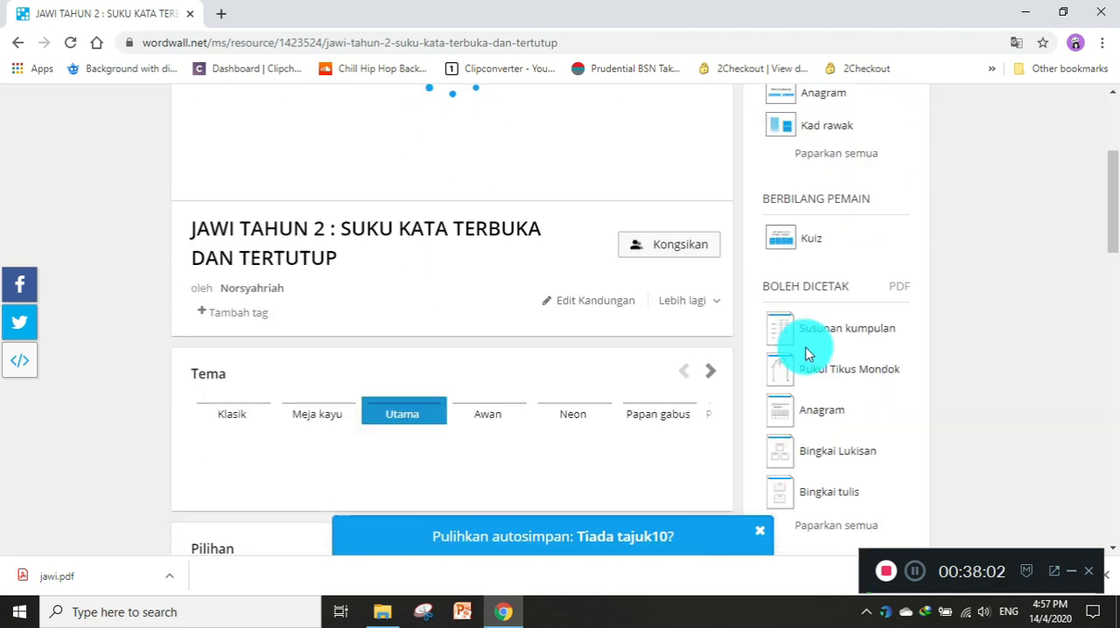
click(853, 329)
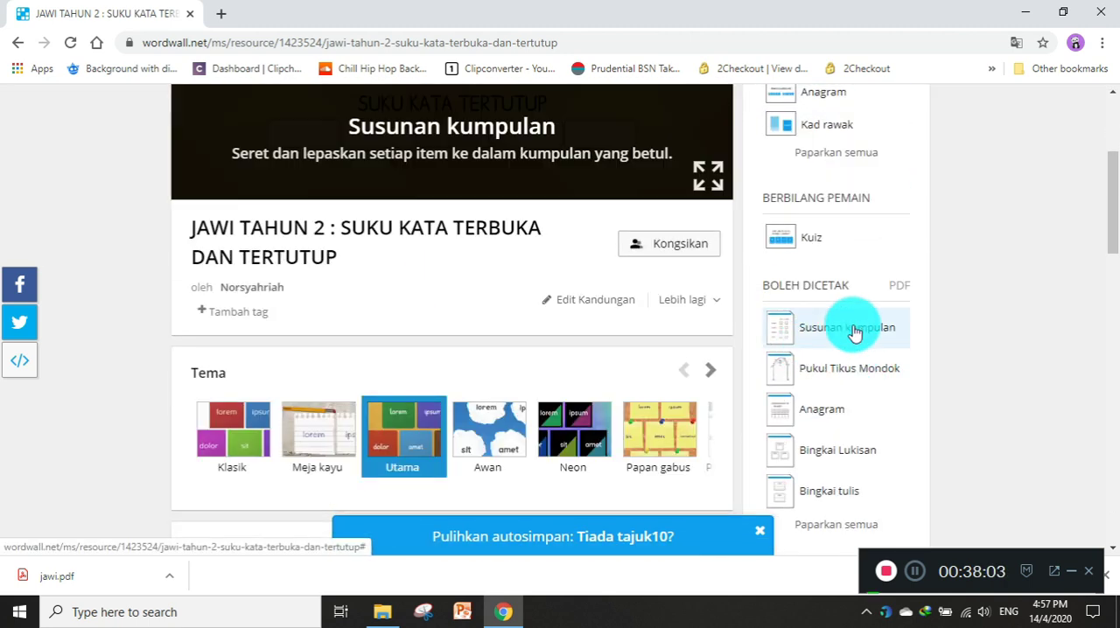
click(853, 330)
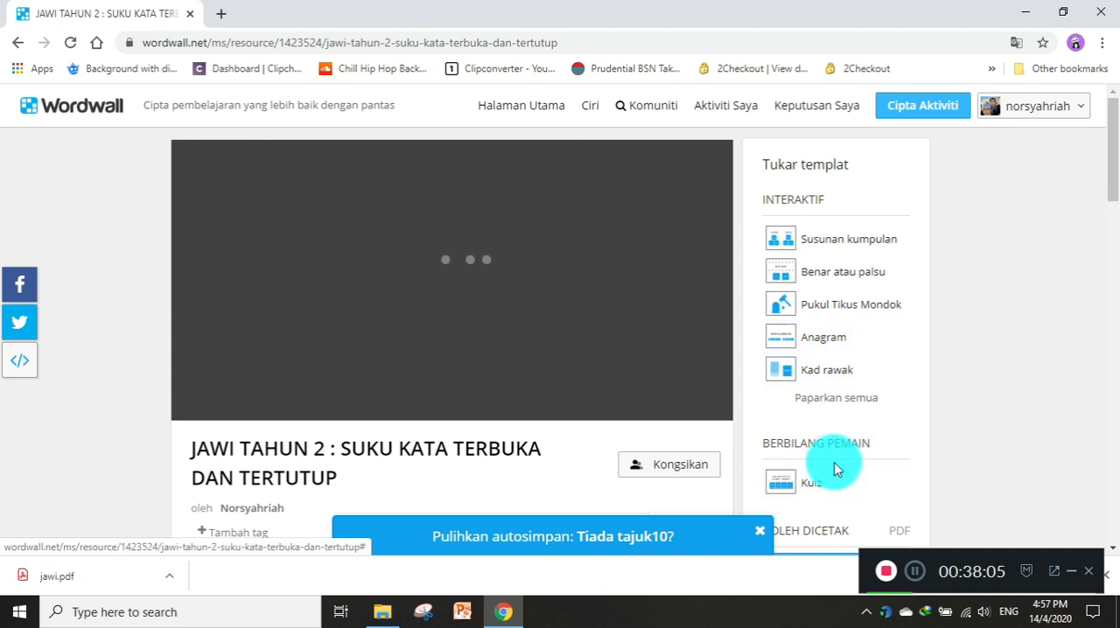
scroll(678, 391, down, 2)
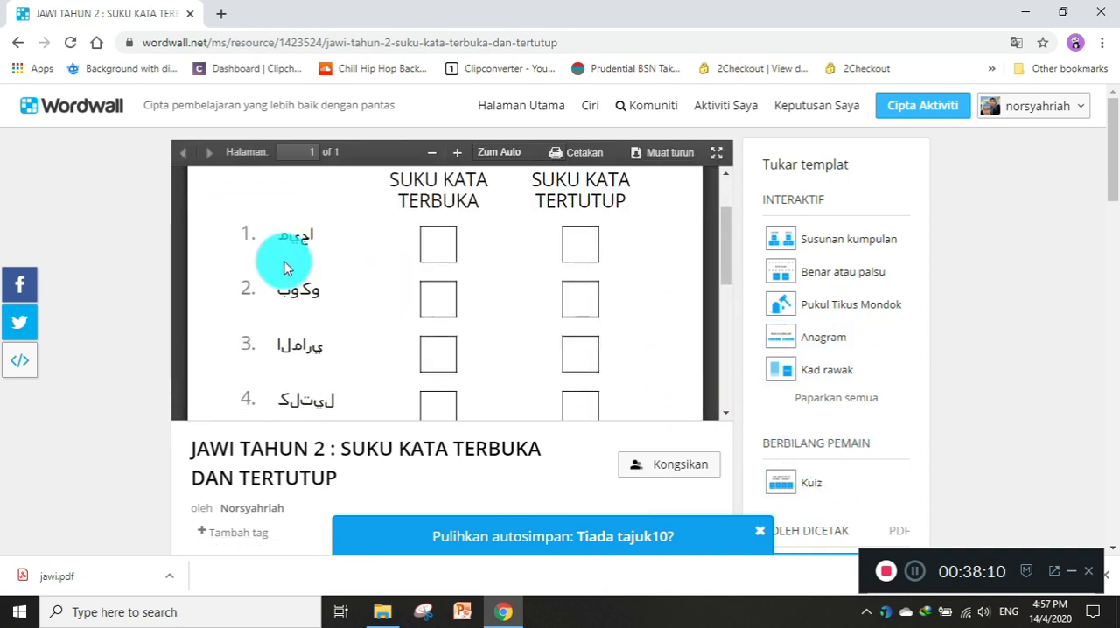
scroll(285, 249, down, 3)
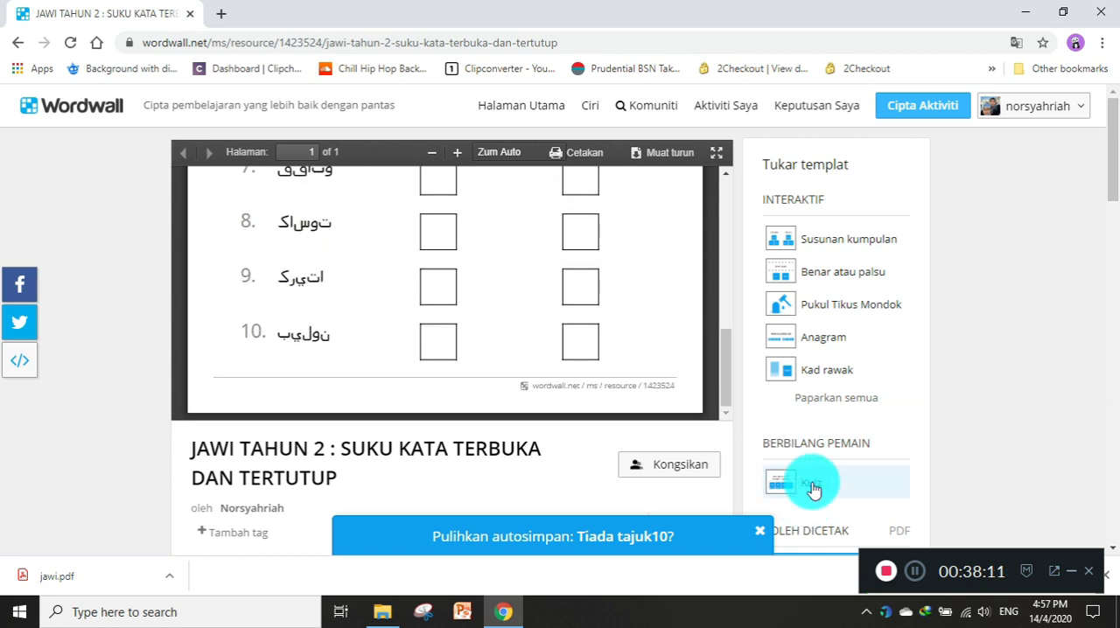
Switch the activity to the printable Anagram worksheet and look over its page.
scroll(774, 463, down, 2)
click(829, 495)
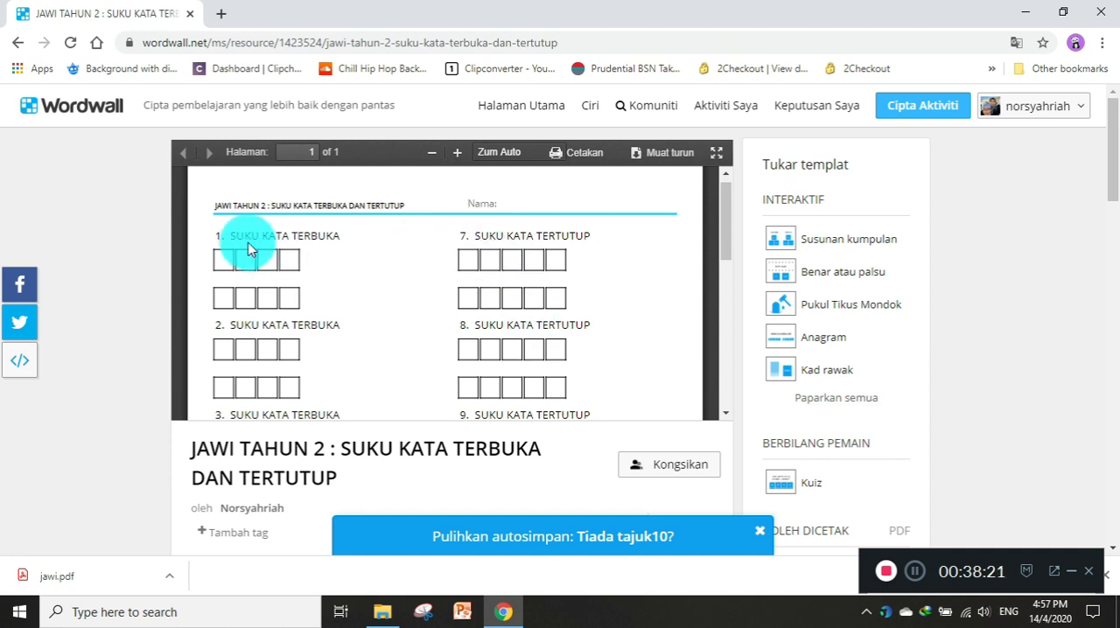
scroll(286, 291, down, 3)
scroll(286, 293, up, 4)
scroll(286, 293, up, 1)
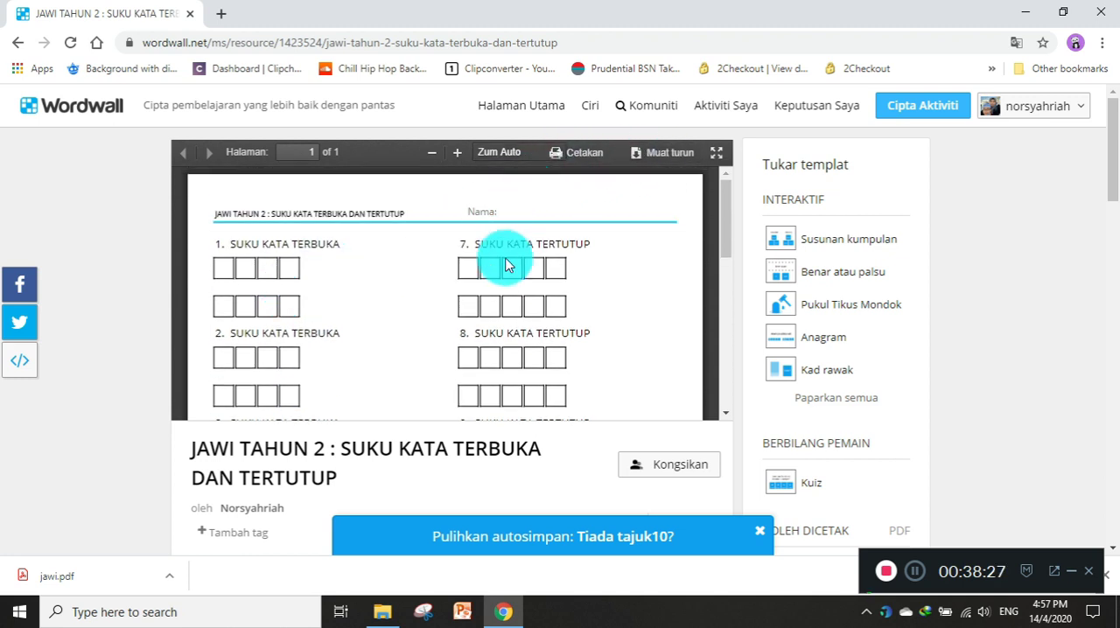
scroll(505, 263, down, 5)
scroll(506, 264, up, 5)
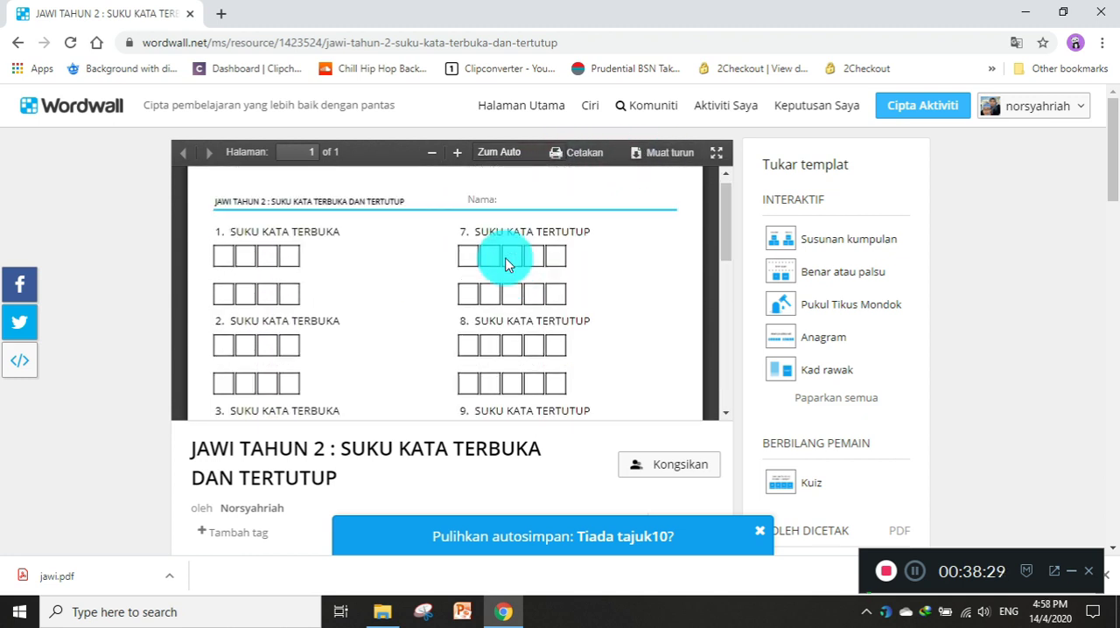